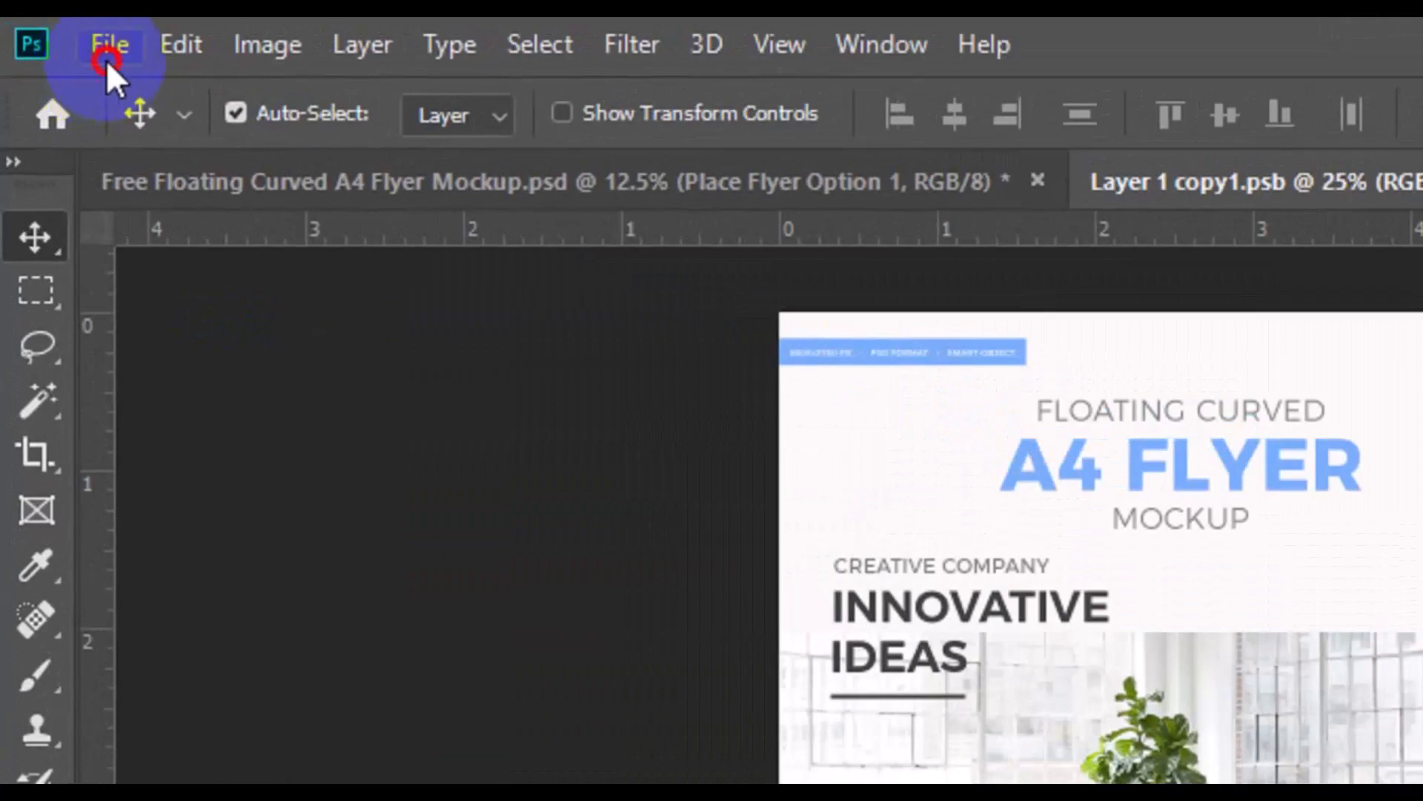
Start a new document and name it Business Flyer design
click(108, 61)
click(169, 97)
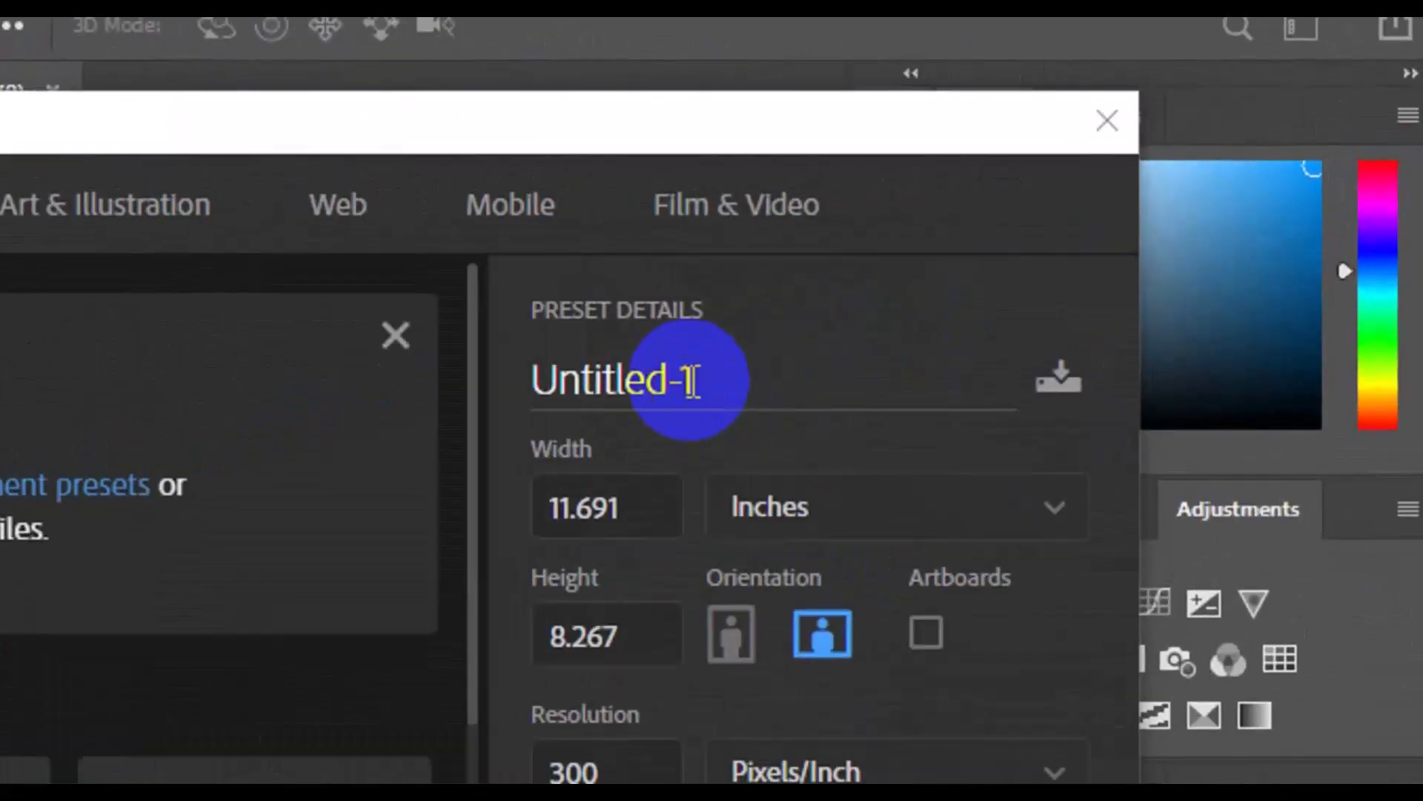
click(690, 379)
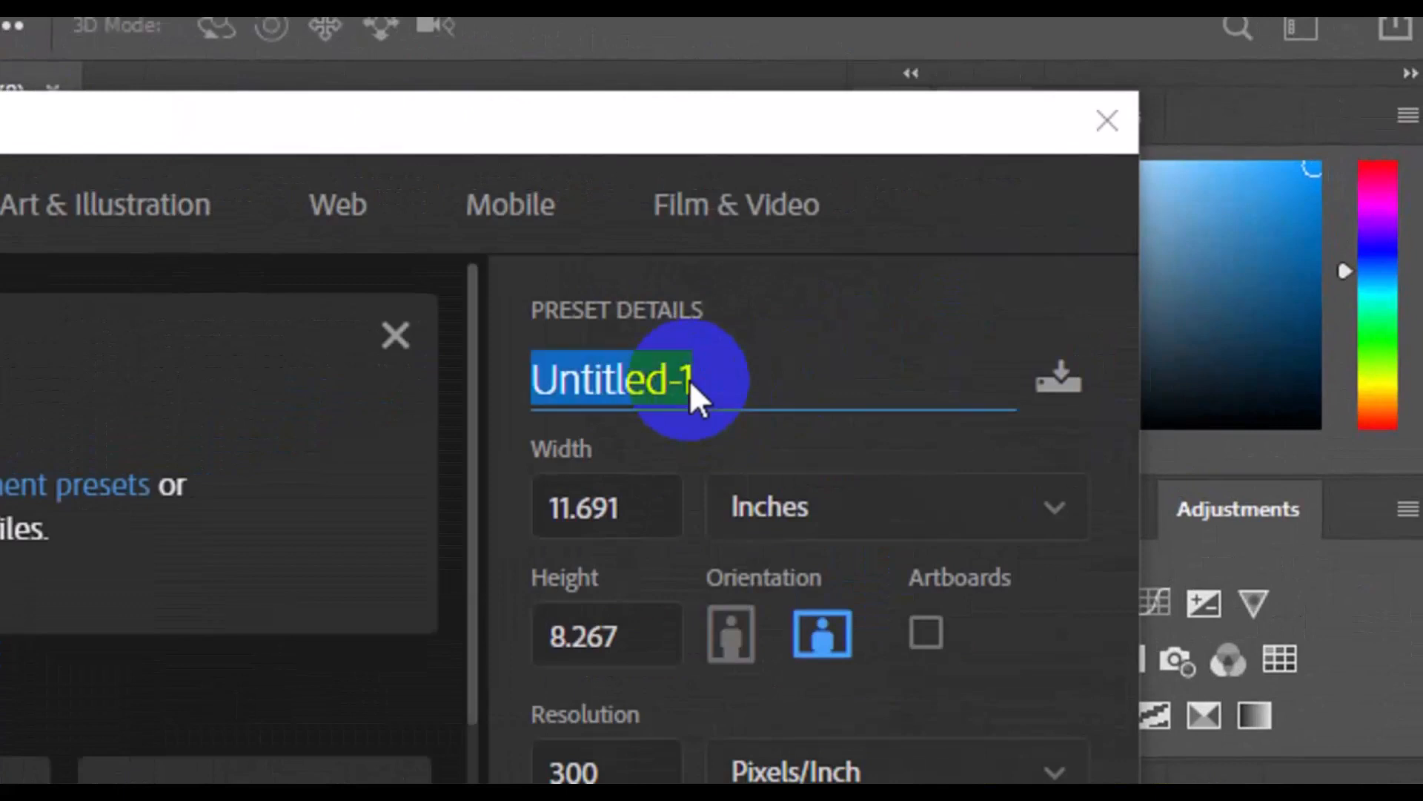
key(BackSpace)
text(Business Flyer design)
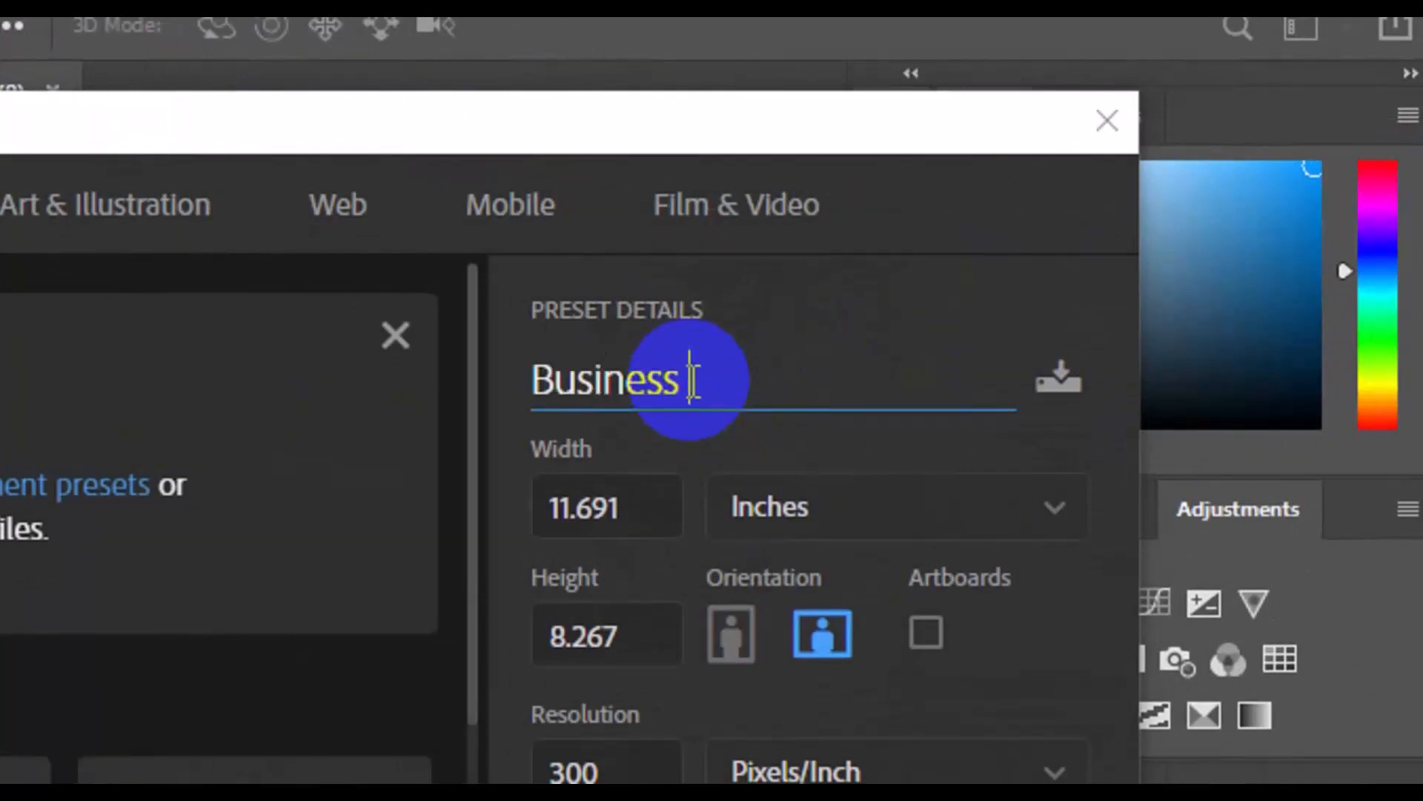
Set the document size to 5.103 inches wide by 7.213 inches high and create it at 300 pixels/inch
click(622, 523)
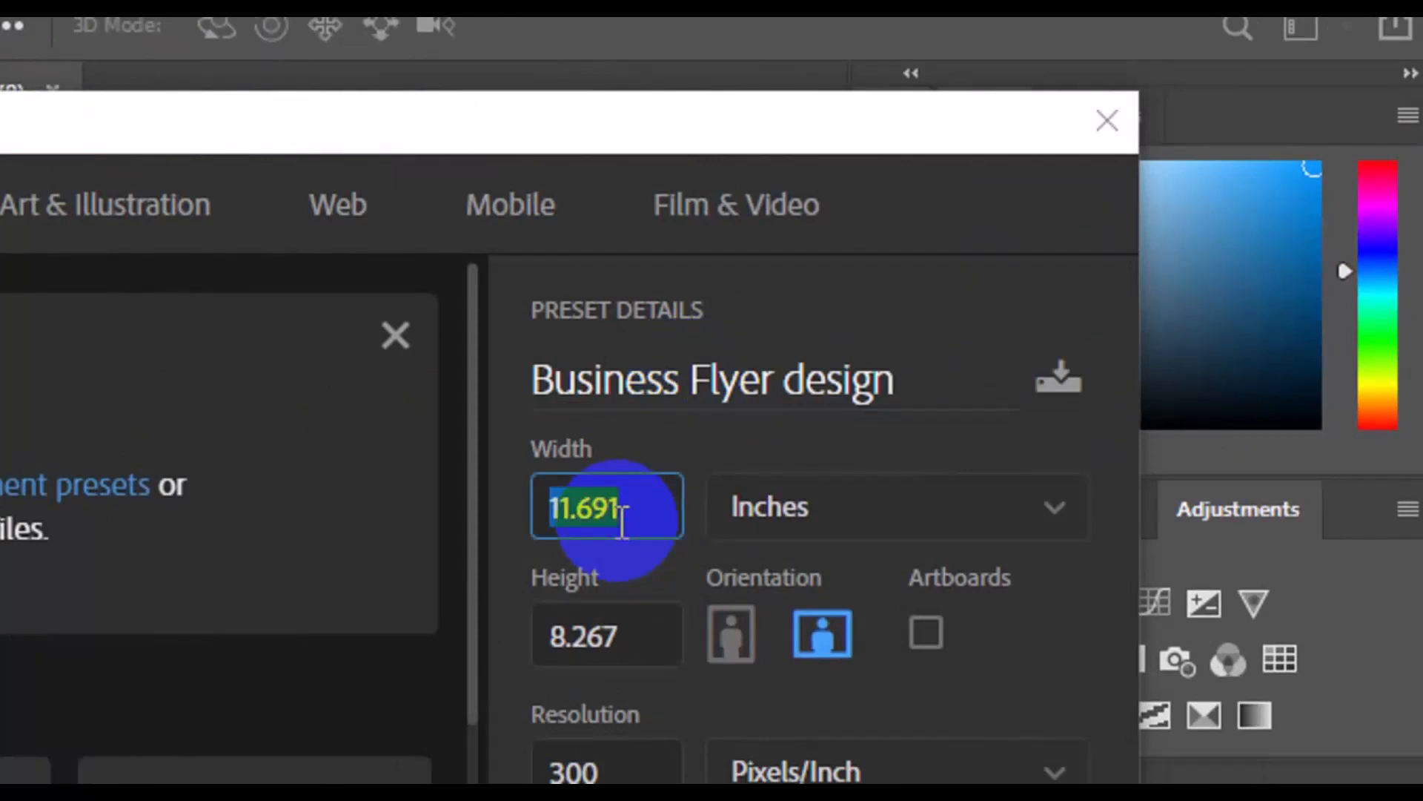
key(BackSpace)
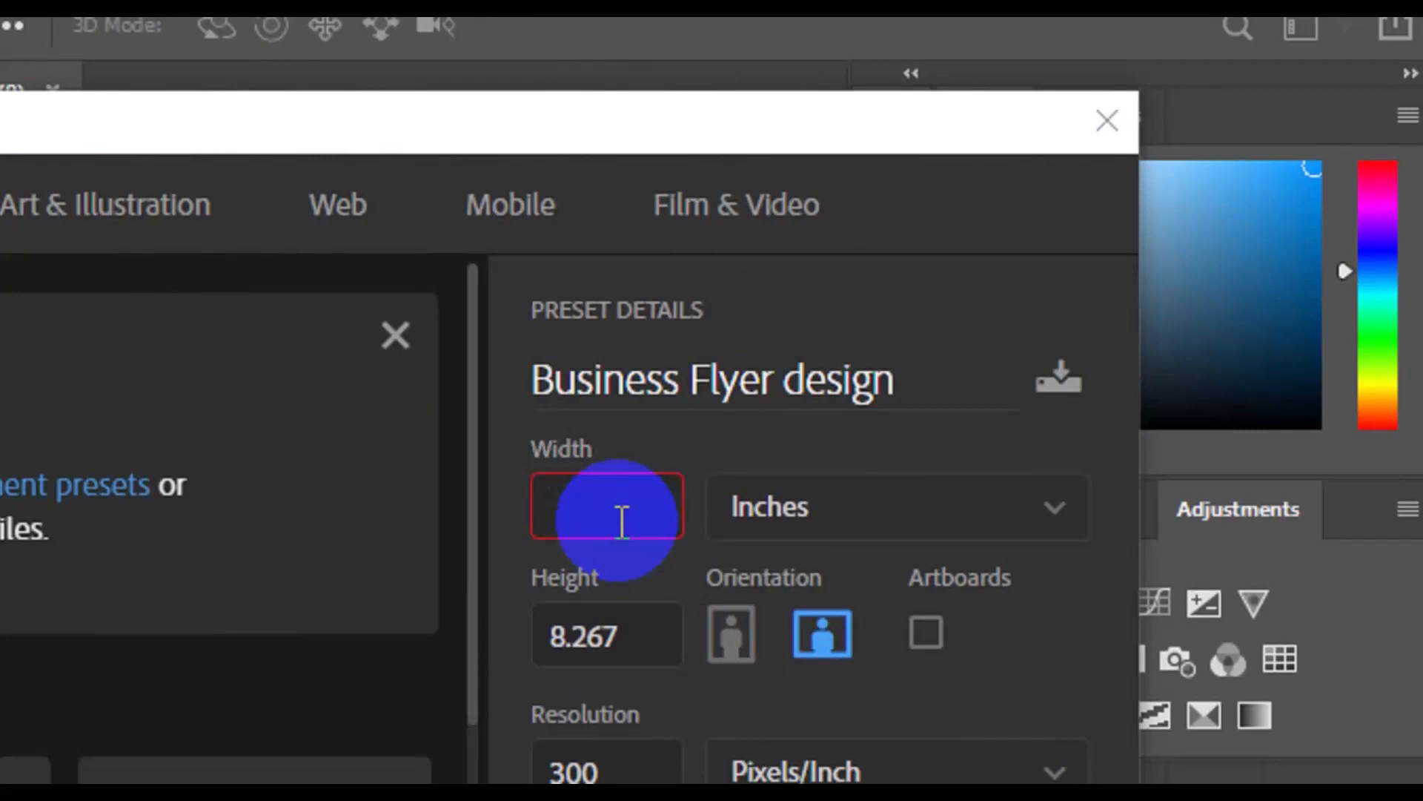
text(5.103)
click(595, 644)
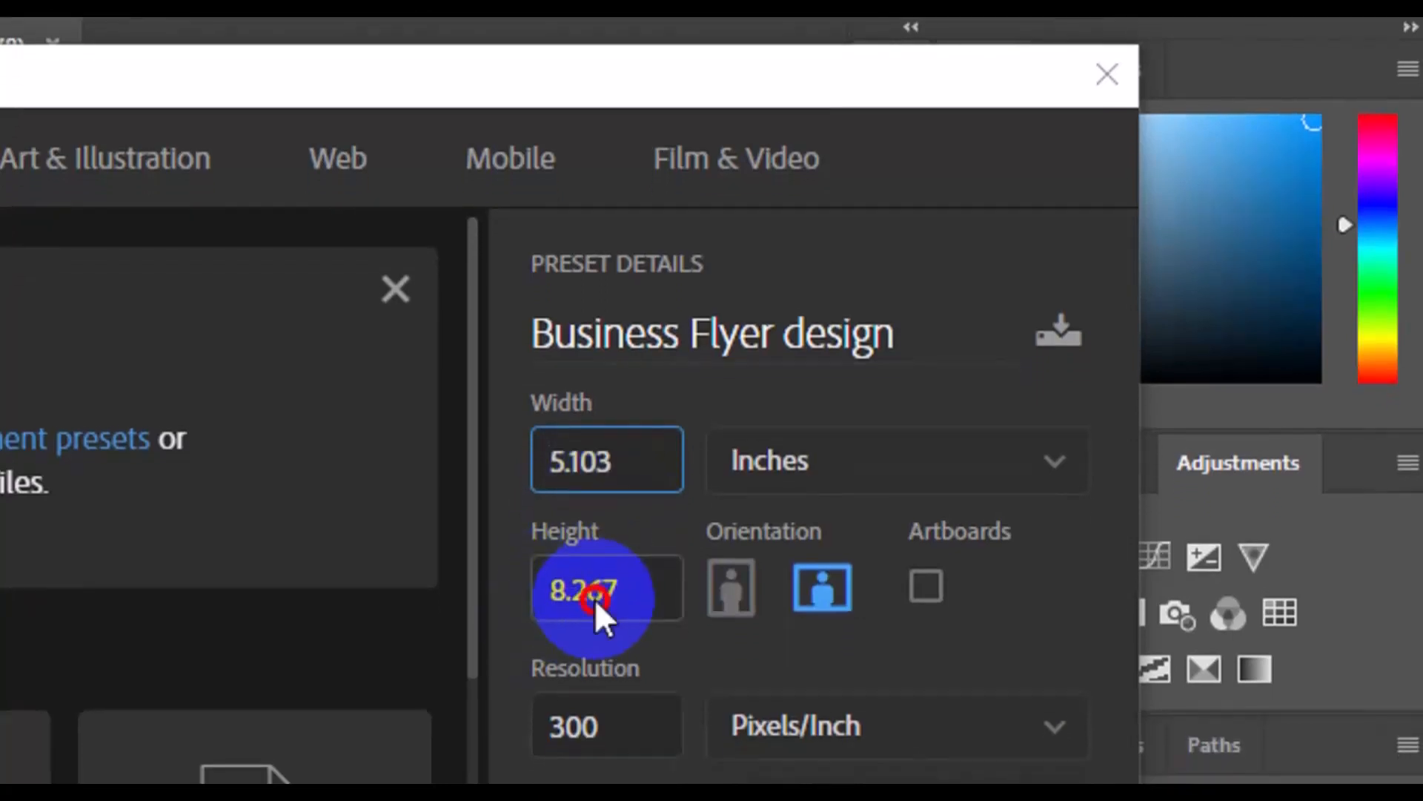
click(599, 594)
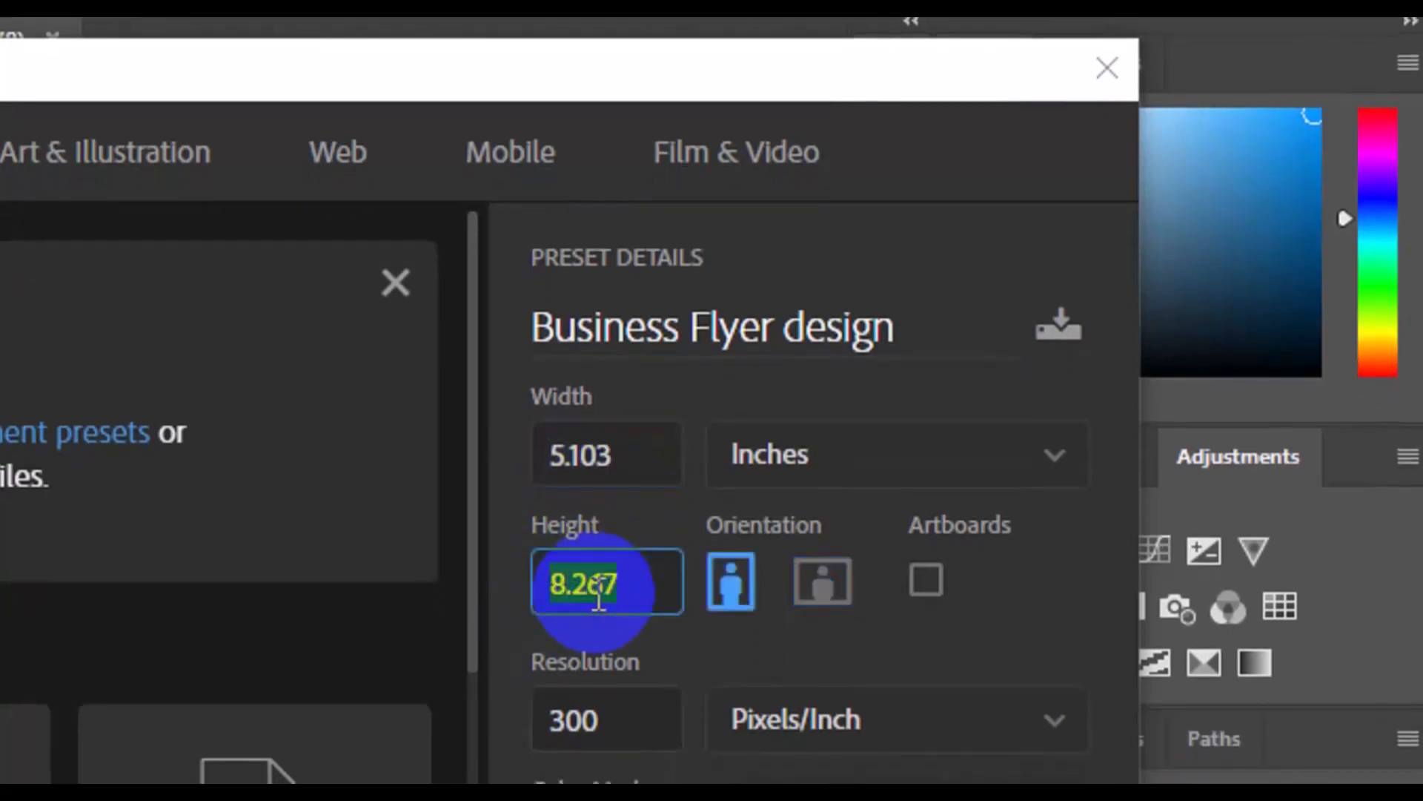
key(BackSpace)
text(7)
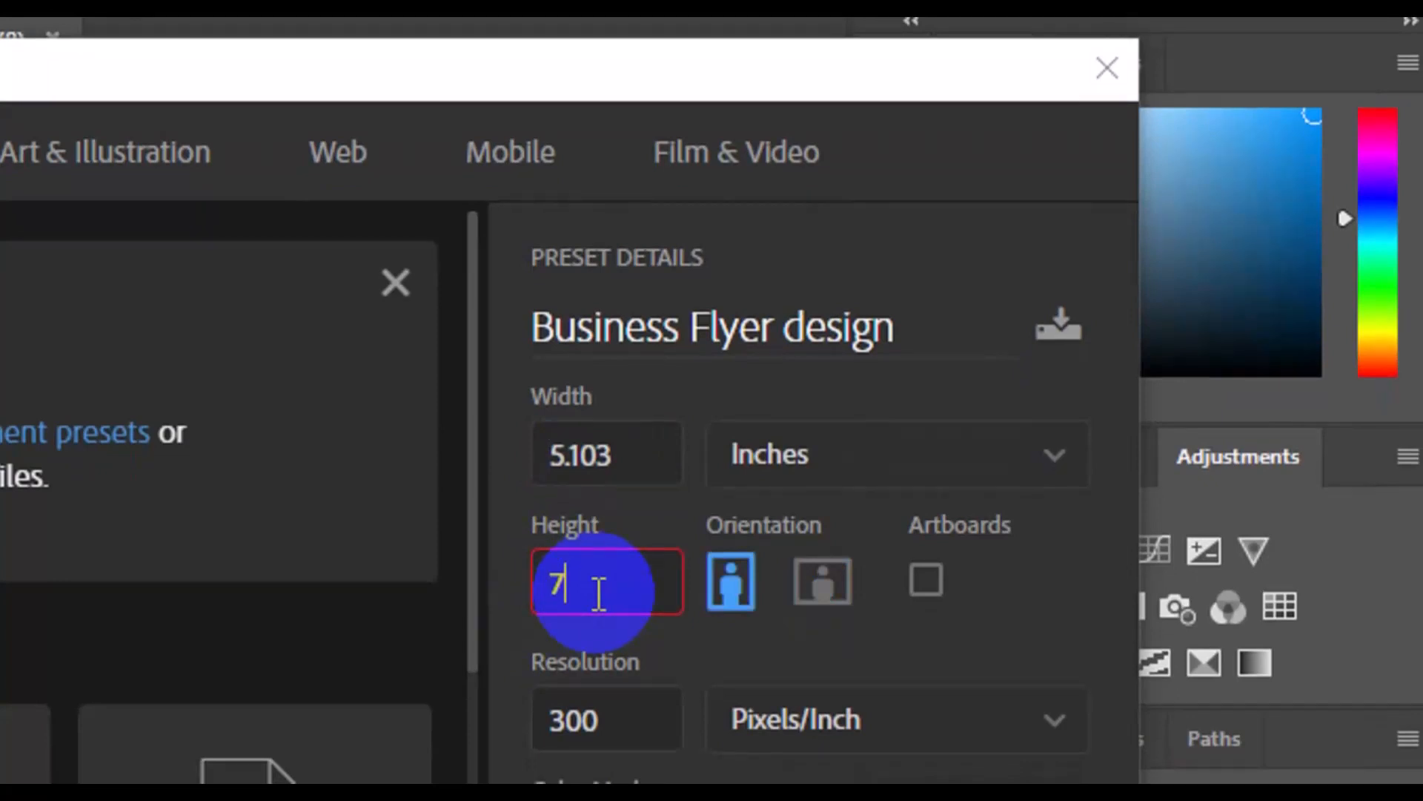
text(.213)
click(645, 502)
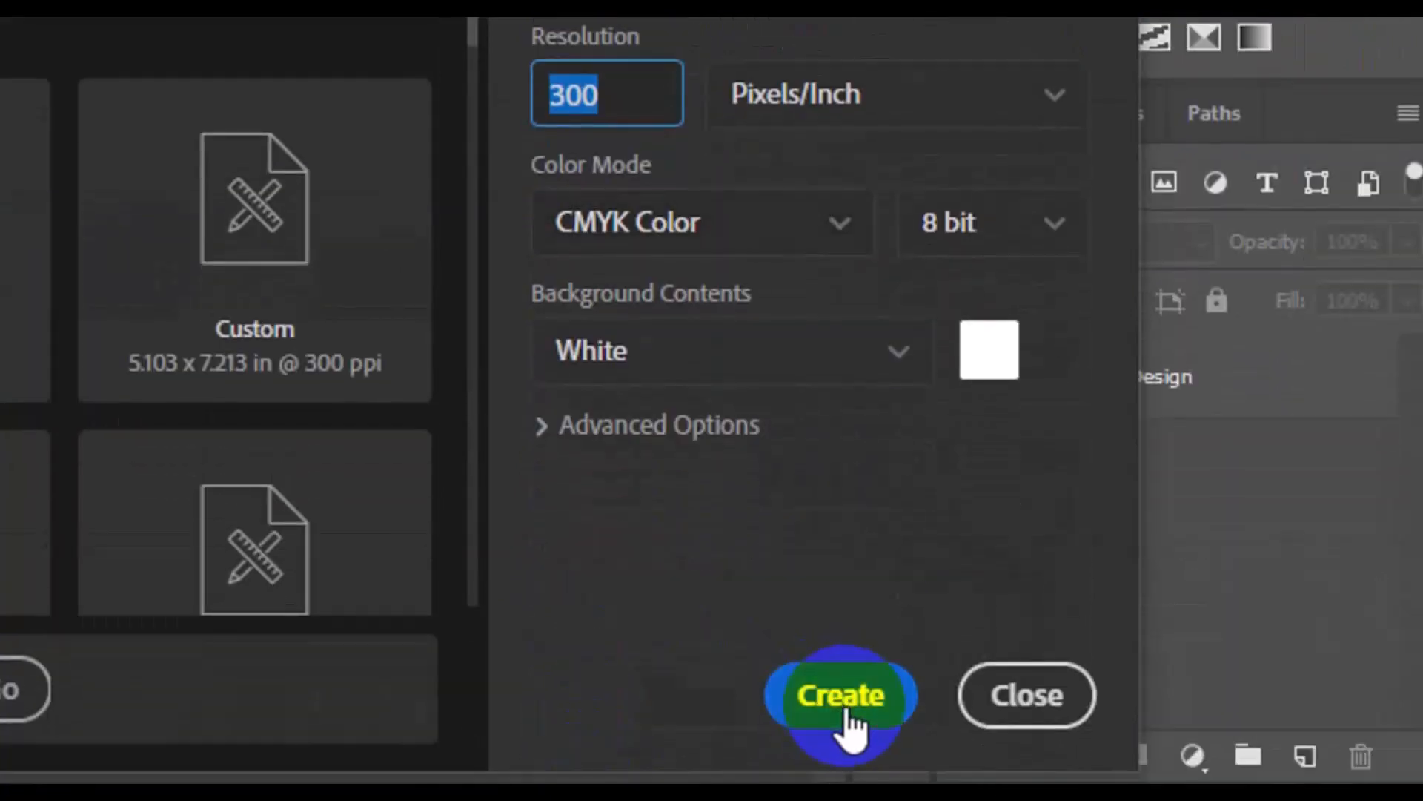
click(844, 708)
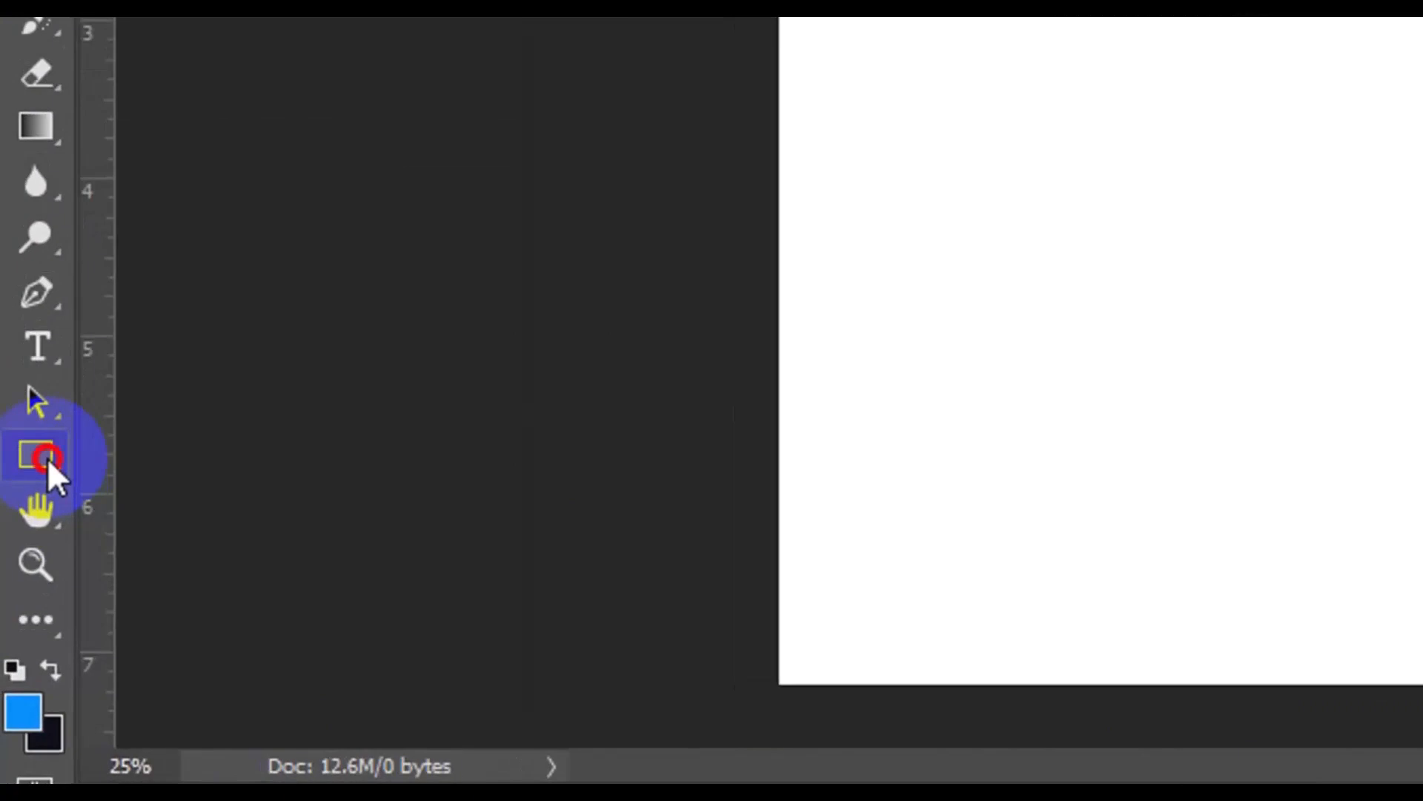
Draw a dark grey six-sided polygon shape about 769 by 888 px and move it to the upper part of the page
right_click(47, 458)
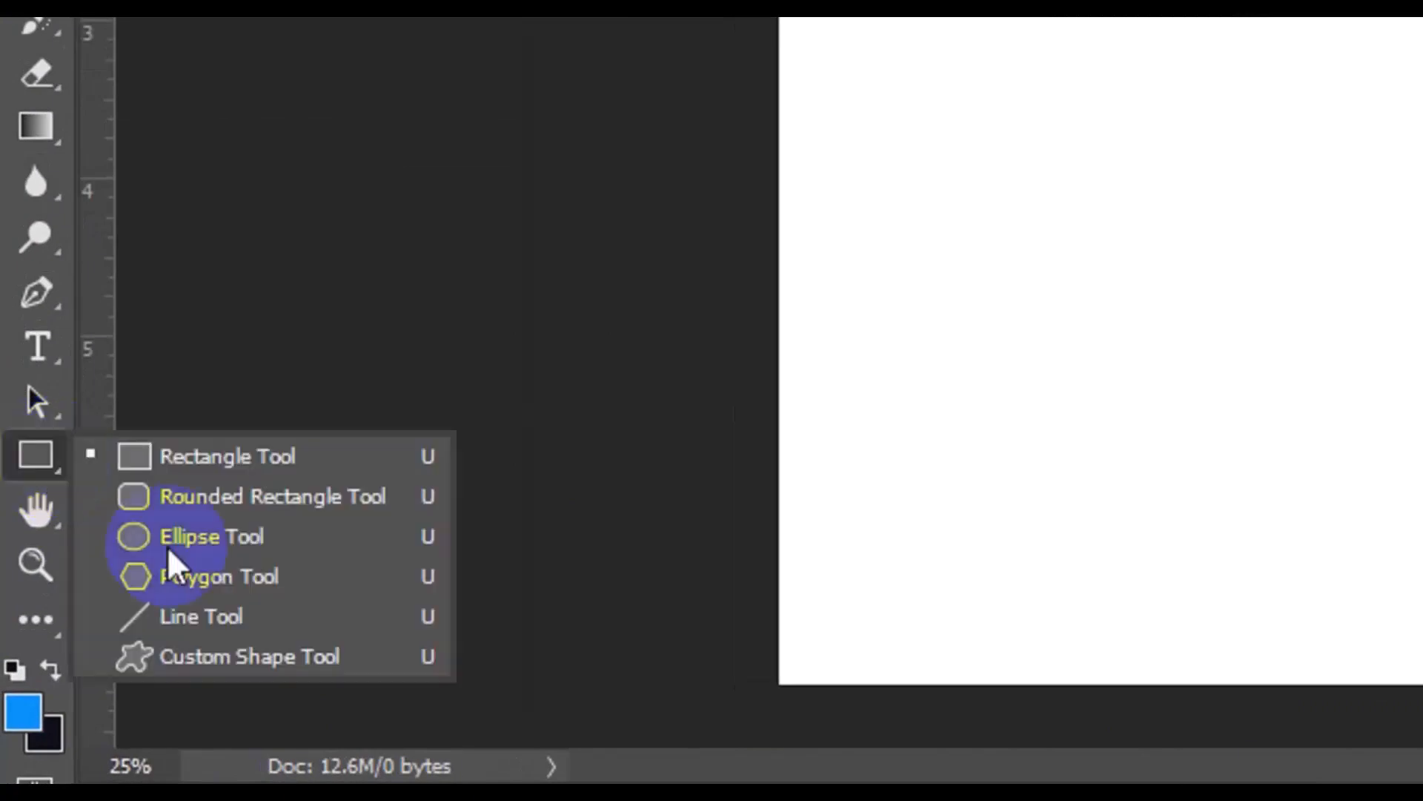
click(264, 576)
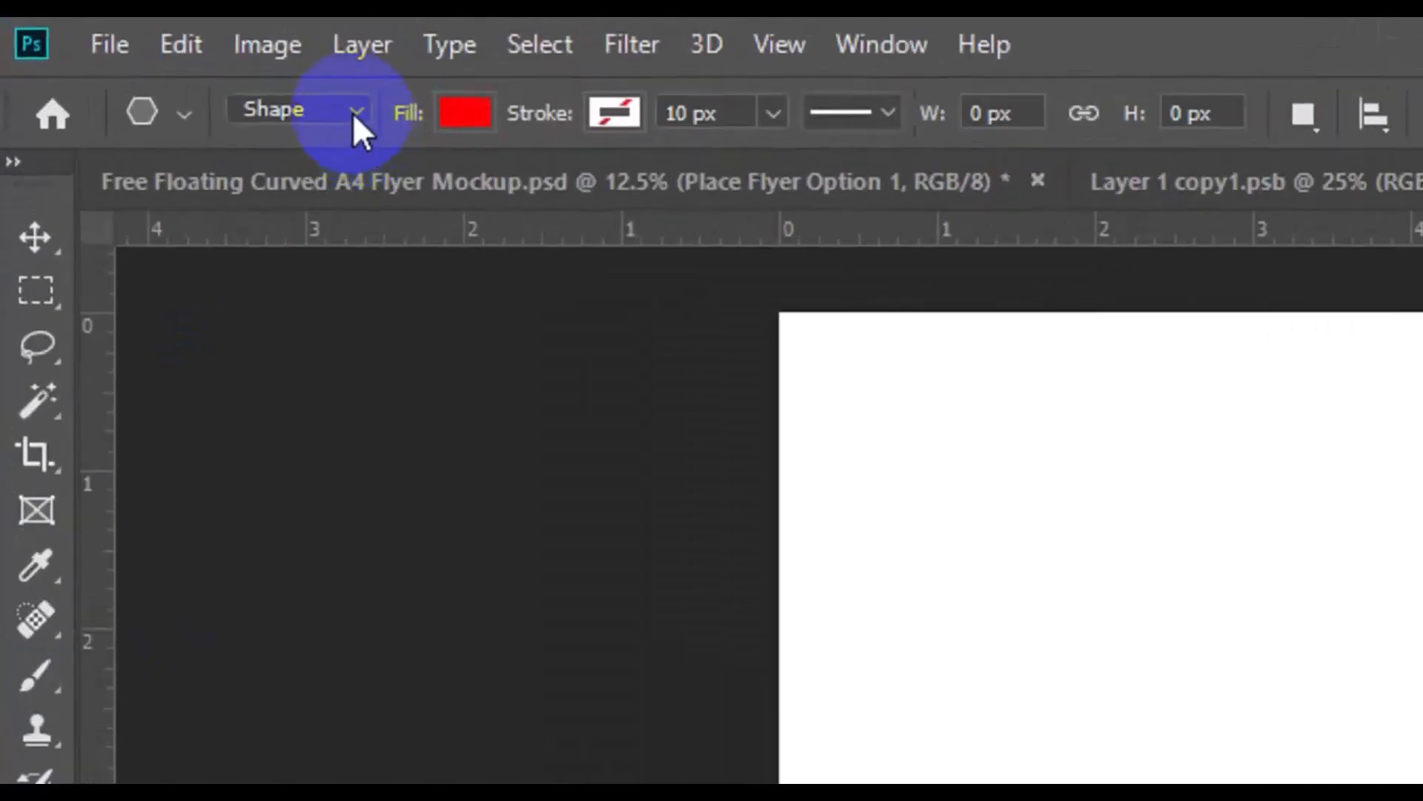
click(352, 112)
click(334, 148)
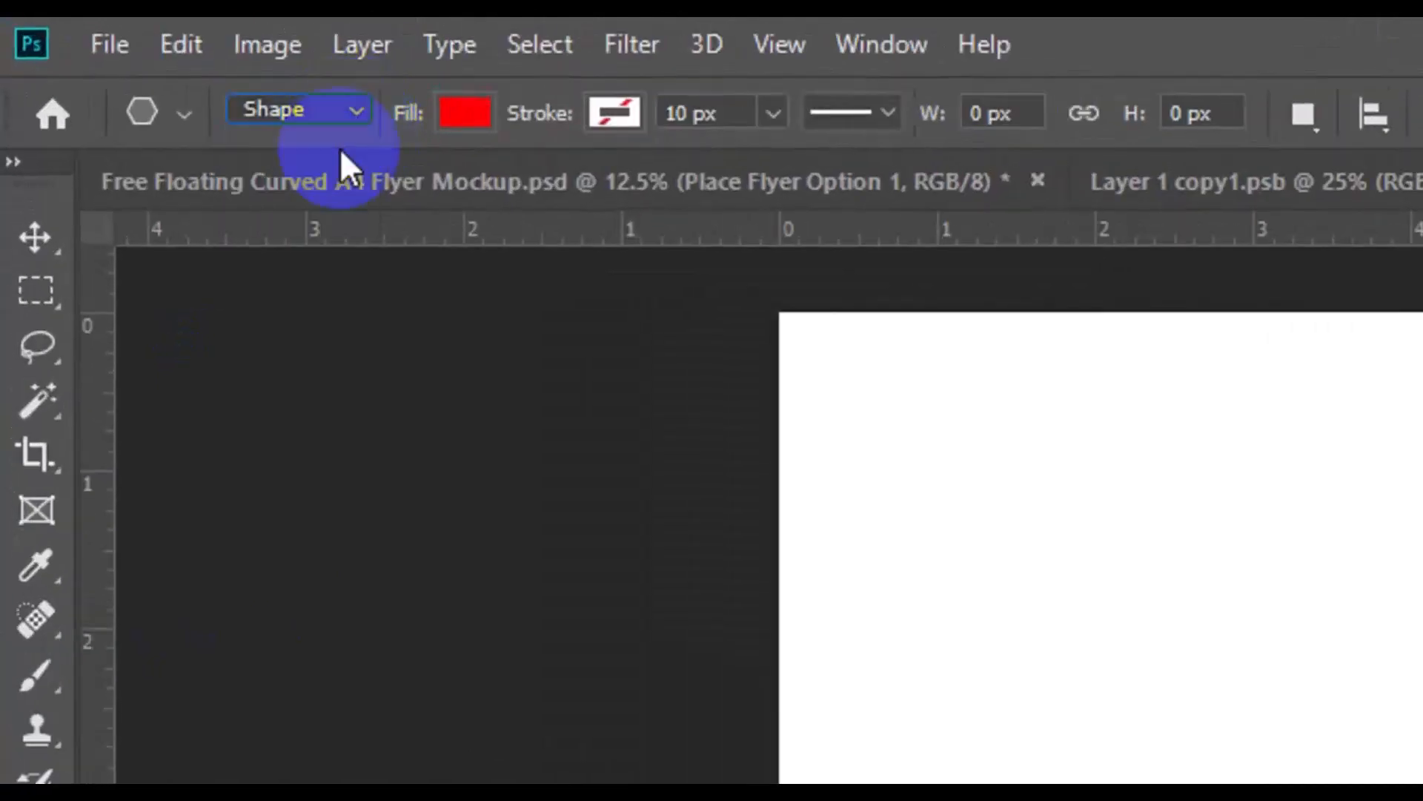
click(464, 112)
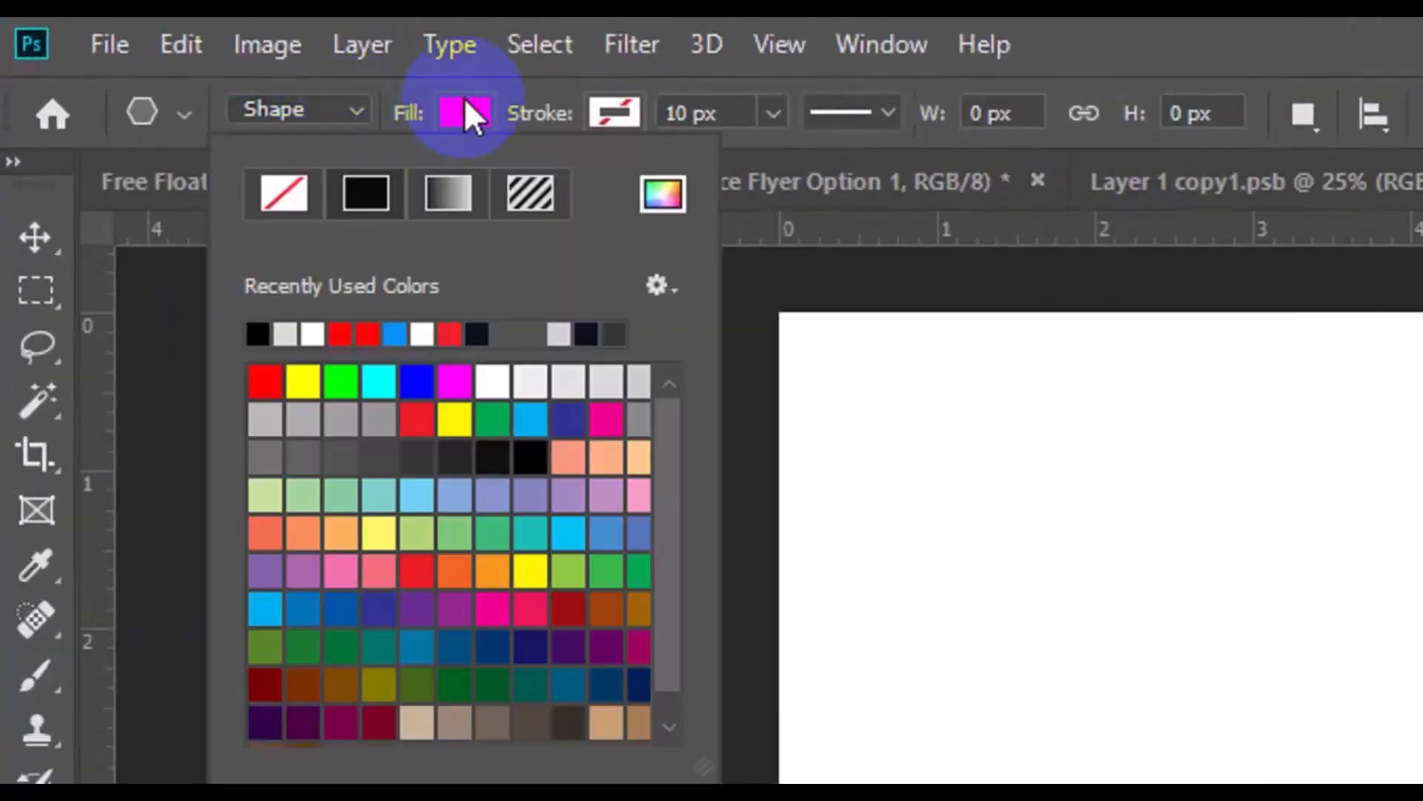
click(310, 455)
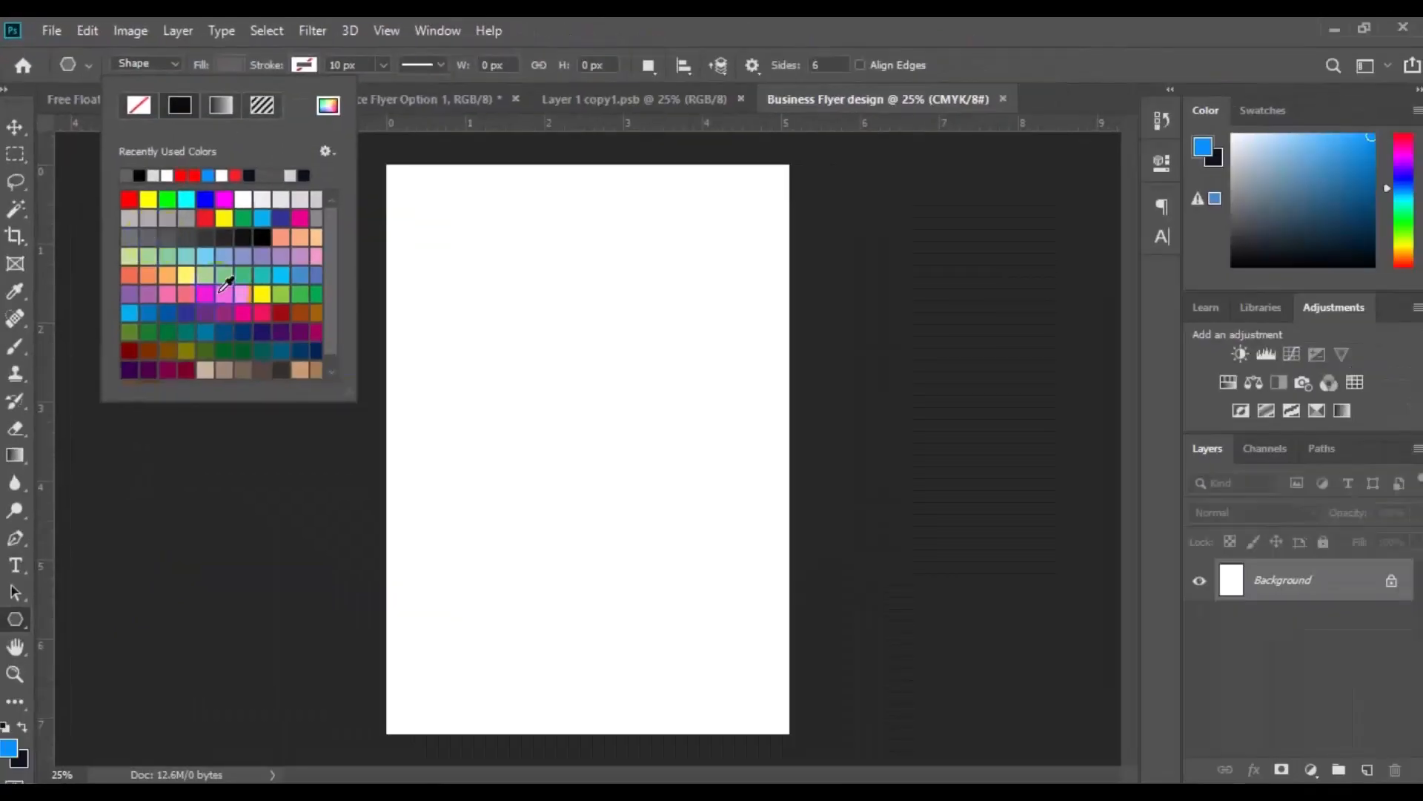
click(416, 342)
drag(588, 465, 591, 349)
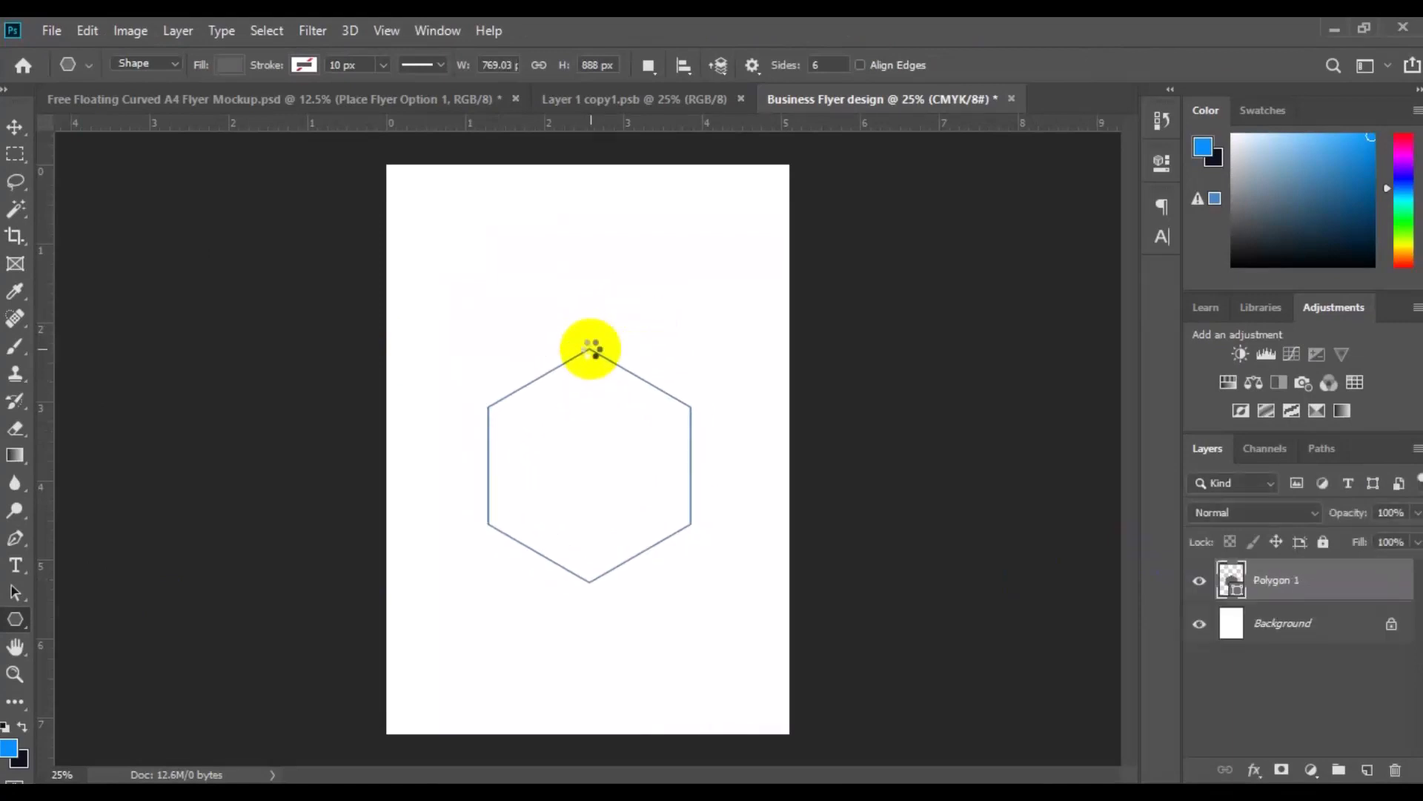
click(14, 126)
drag(591, 472, 622, 301)
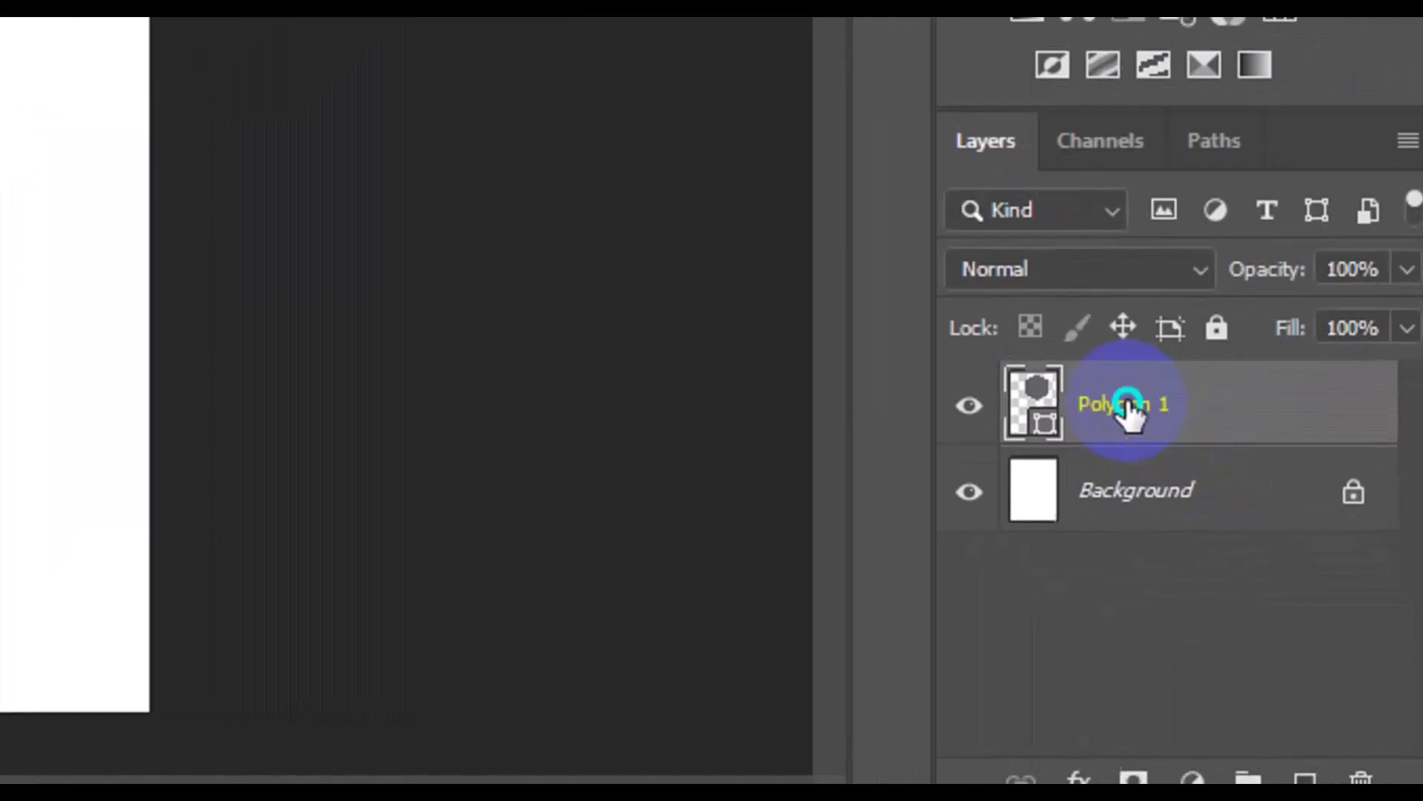
Duplicate the Polygon 1 layer and name the copy Polygon 2
right_click(1279, 582)
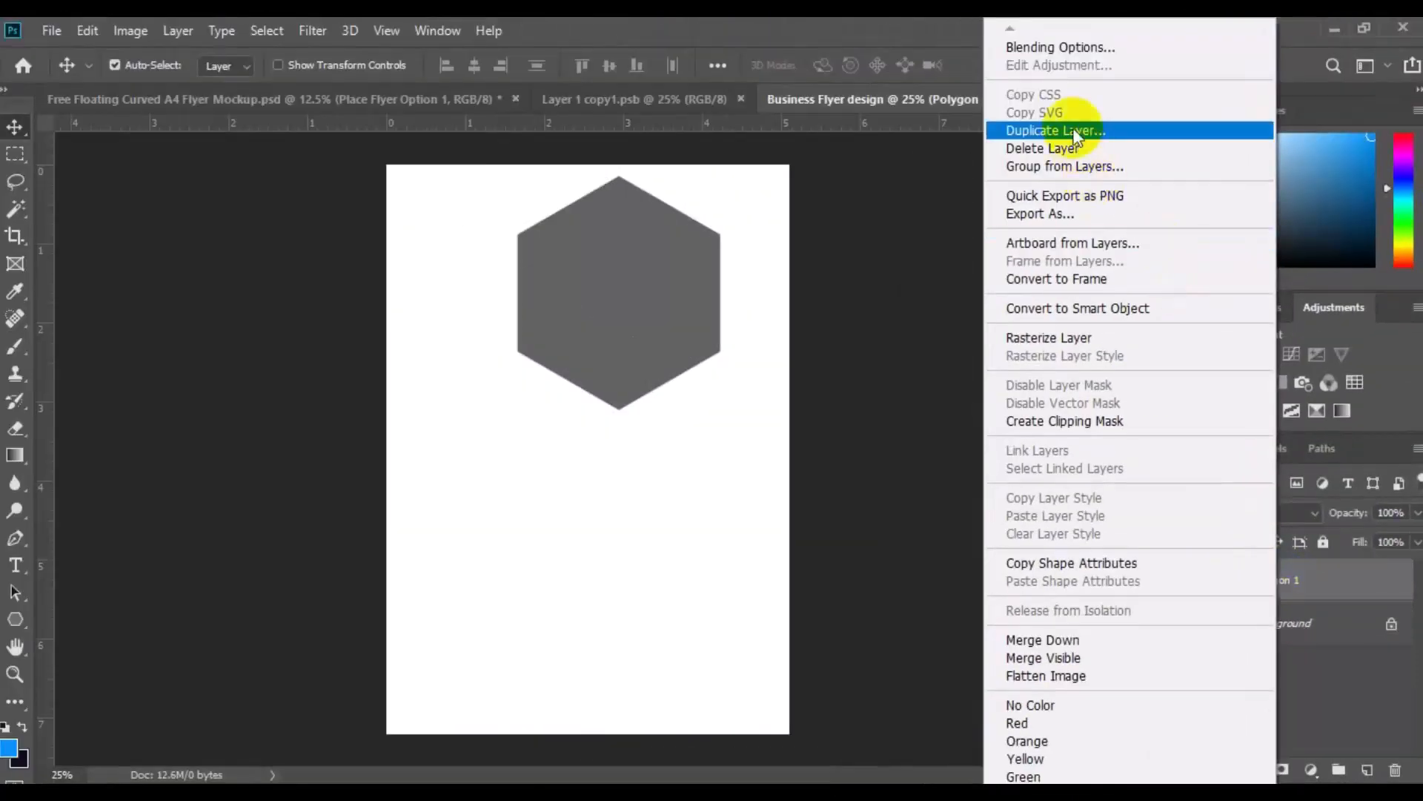
click(1056, 131)
click(727, 237)
key(BackSpace)
key(BackSpace)
key(BackSpace)
key(BackSpace)
key(BackSpace)
key(BackSpace)
text(2)
click(887, 219)
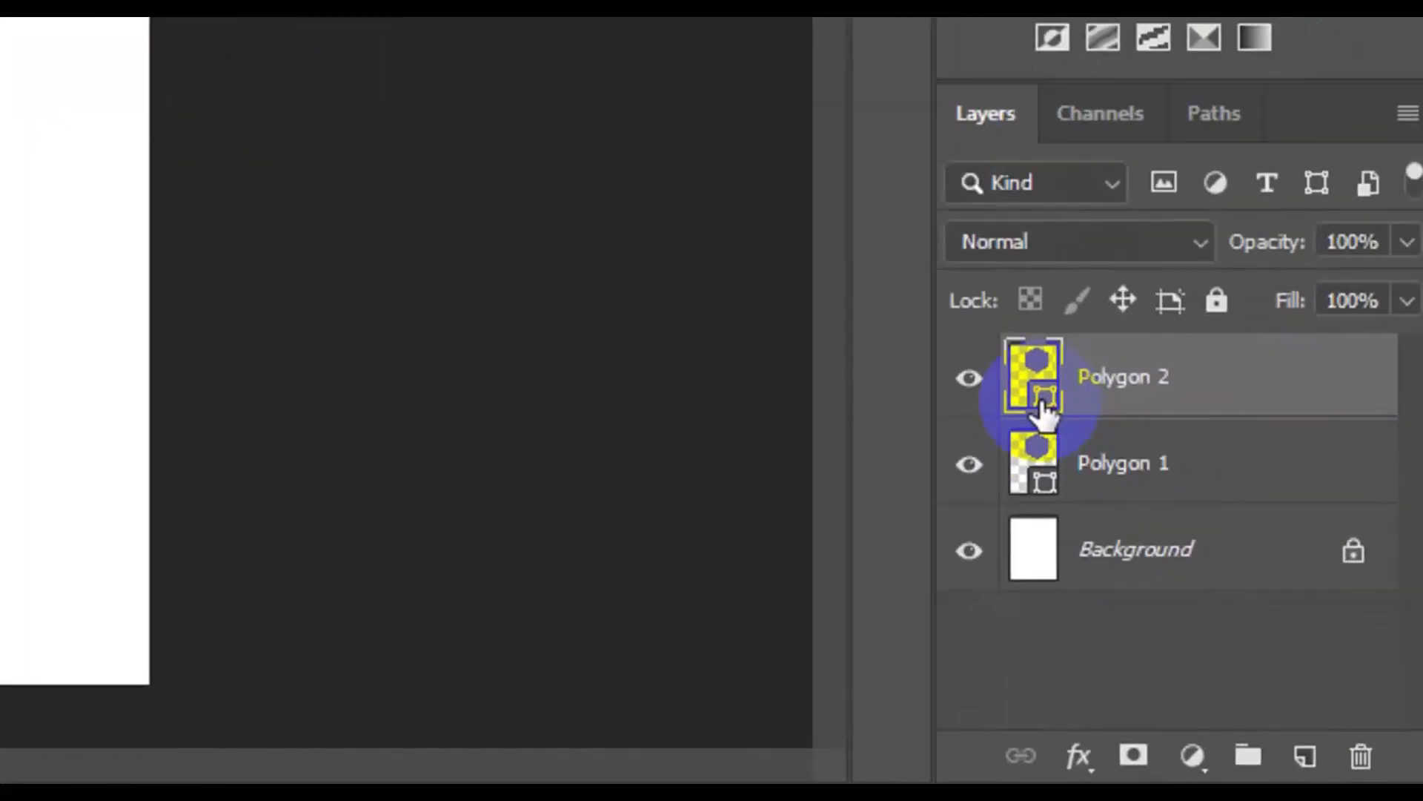
Change the fill colour of the Polygon 2 hexagon to a muted dark teal
double_click(1041, 404)
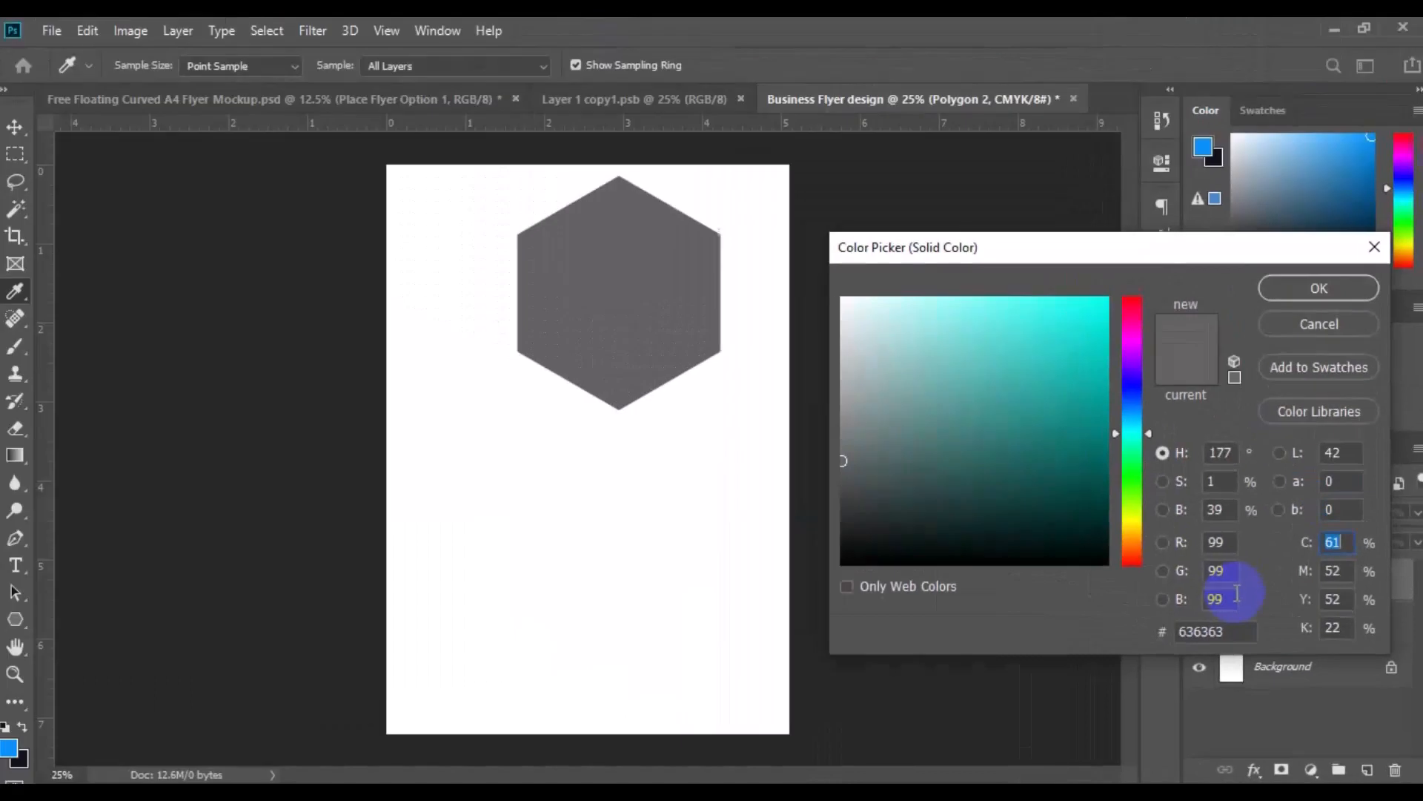
click(975, 442)
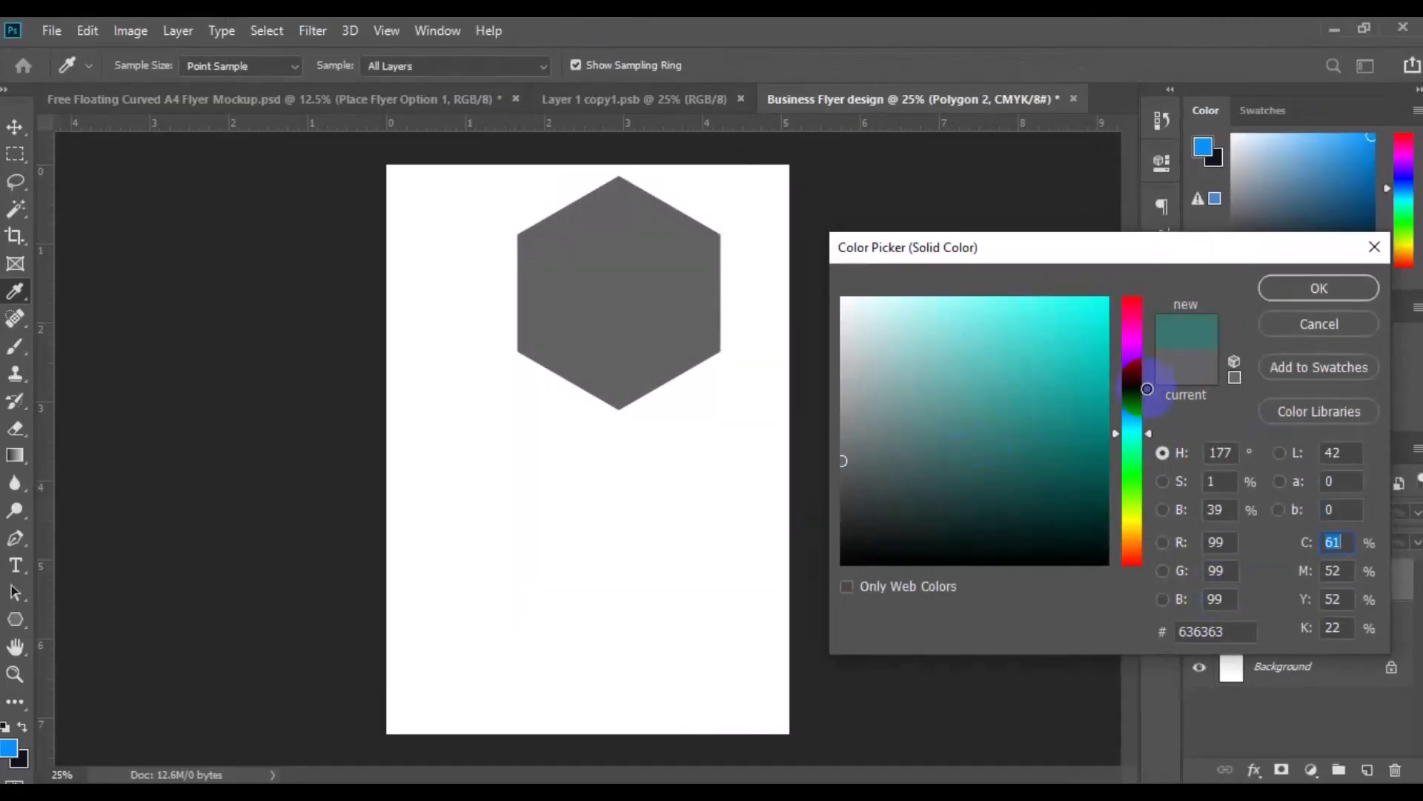
click(1323, 288)
key(v)
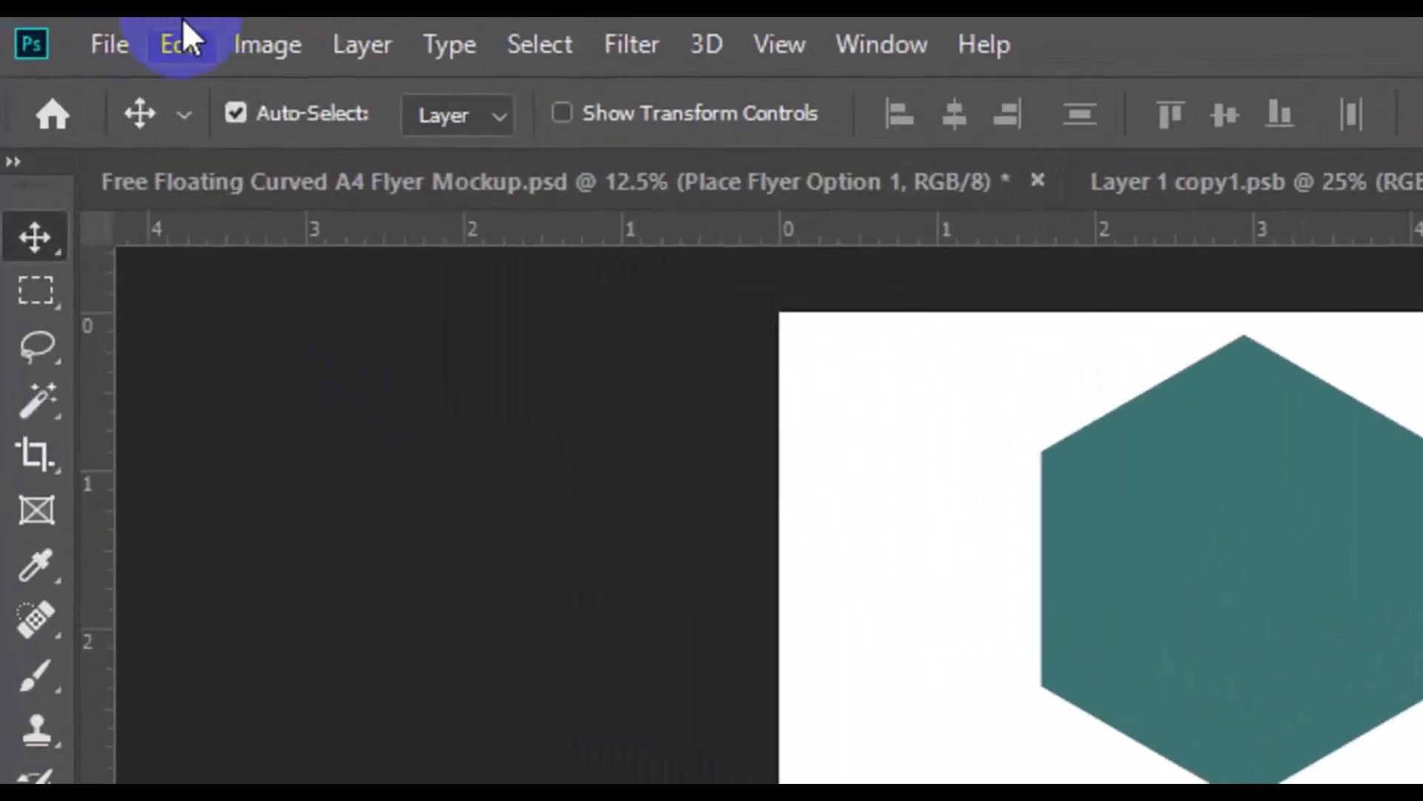
Scale the teal hexagon down to about three quarters of its size and move it over the grey hexagon's lower-left edge
click(180, 31)
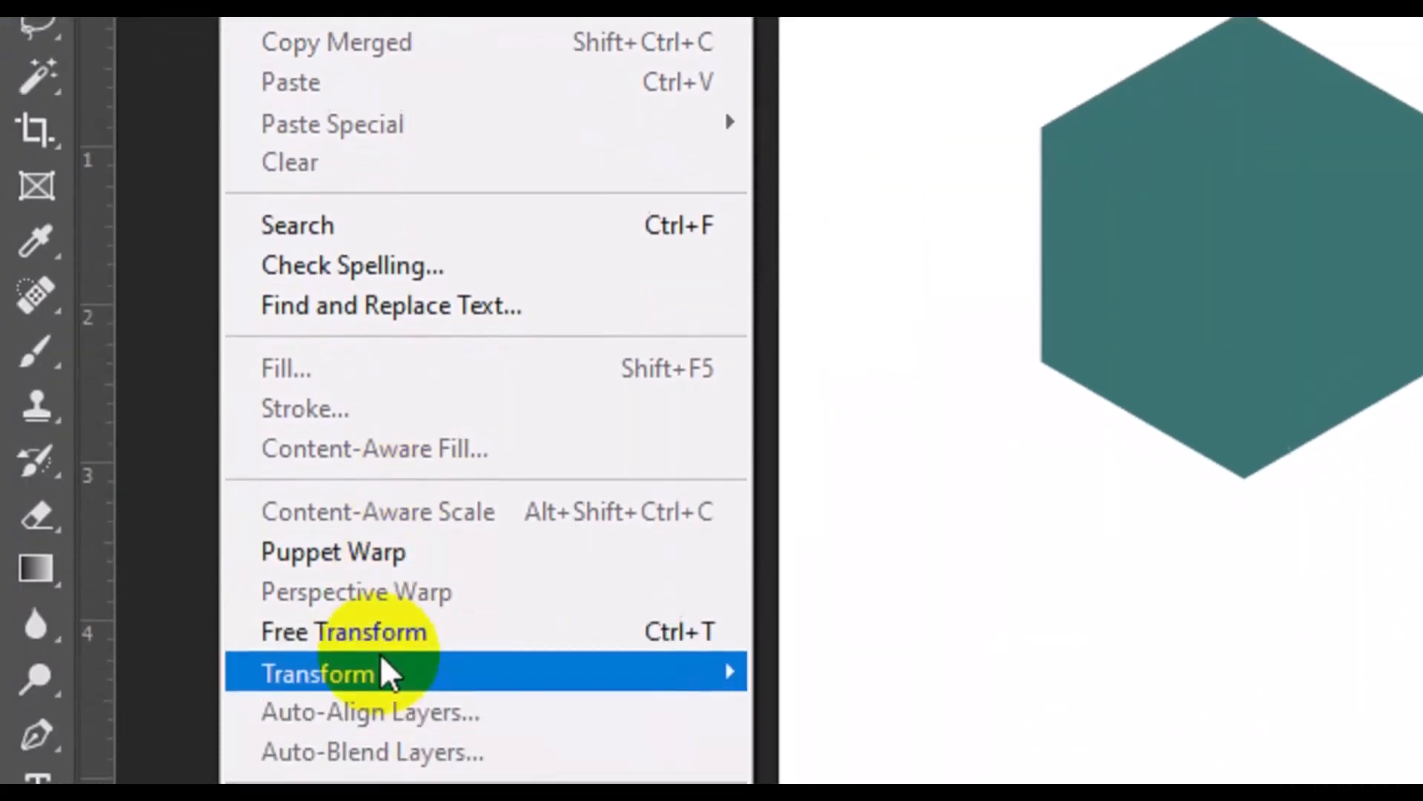
click(395, 600)
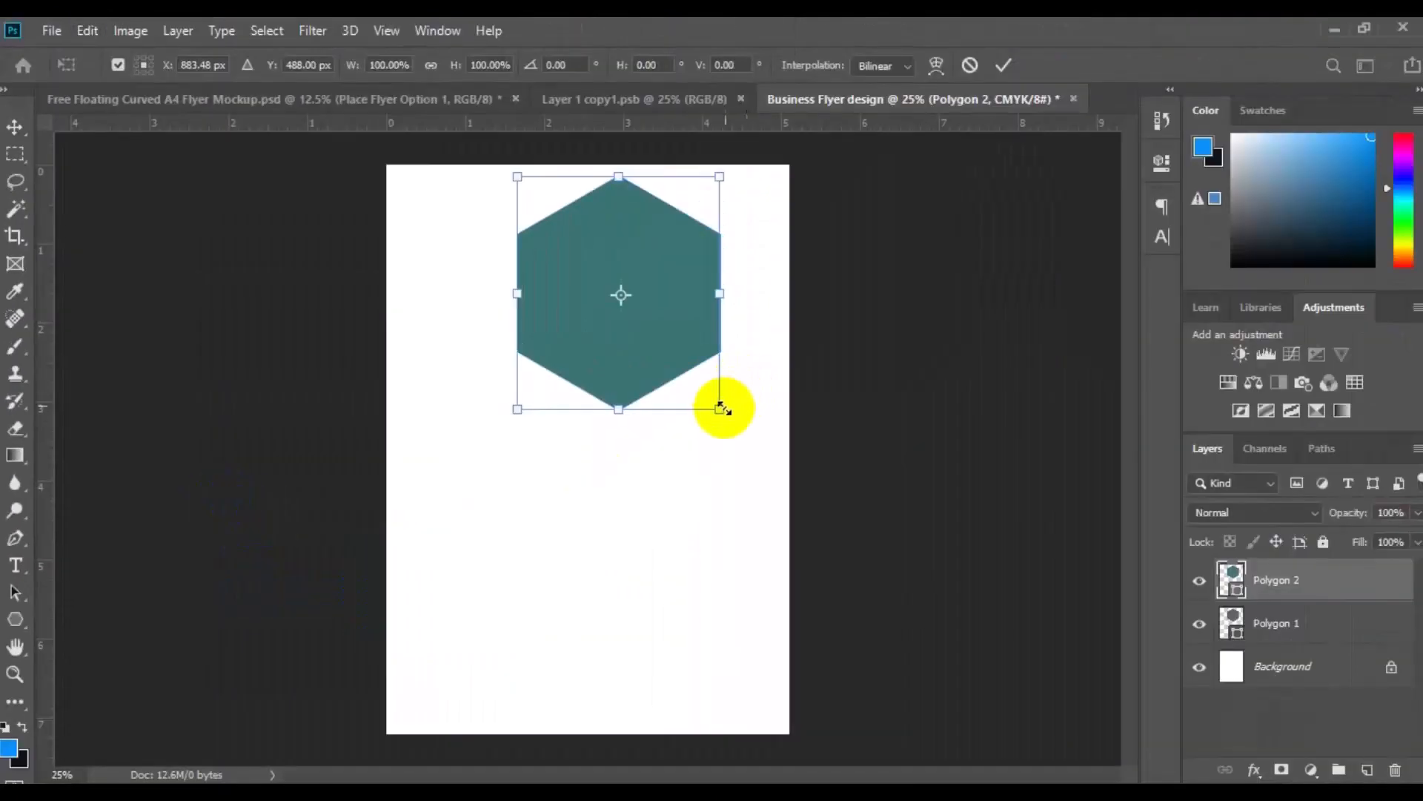
drag(722, 408, 695, 380)
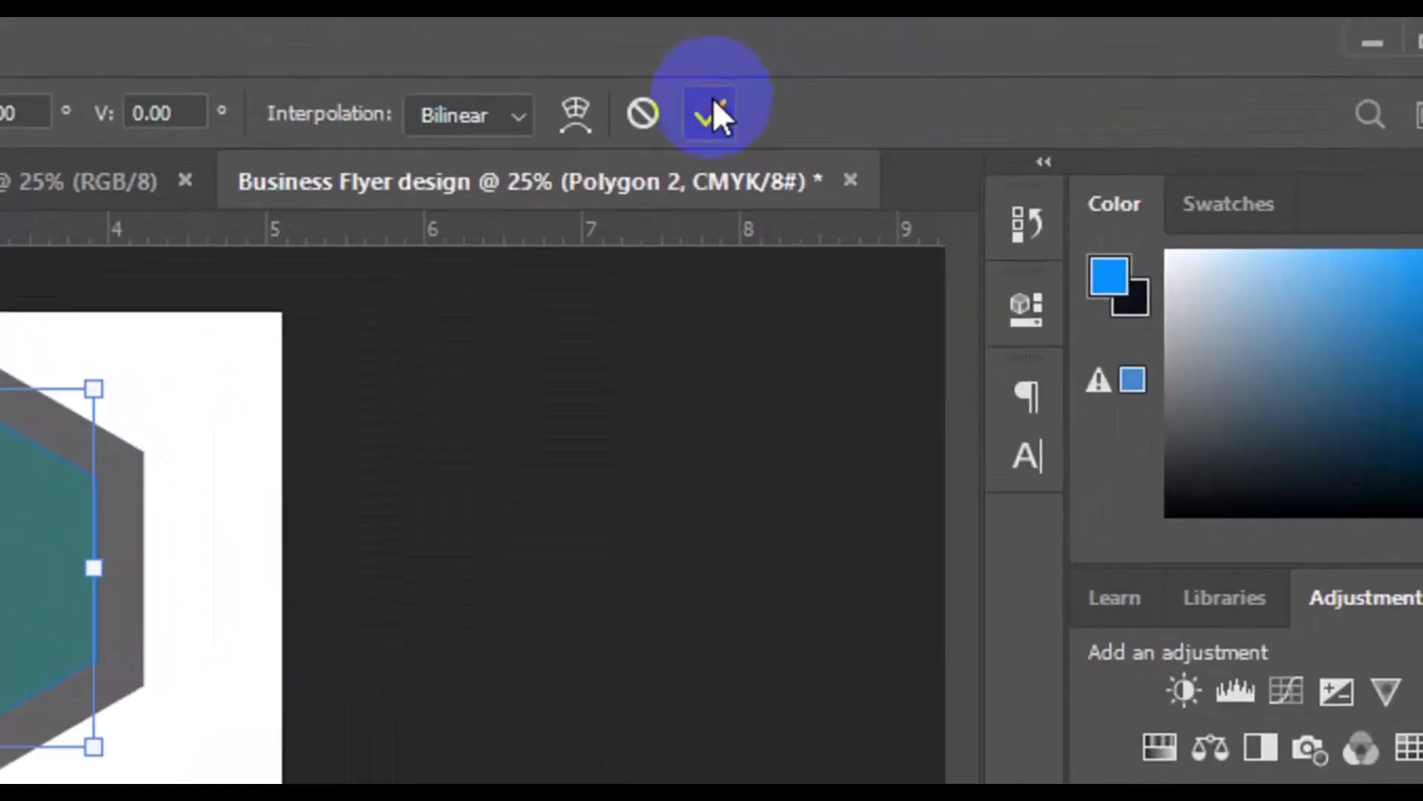
click(711, 113)
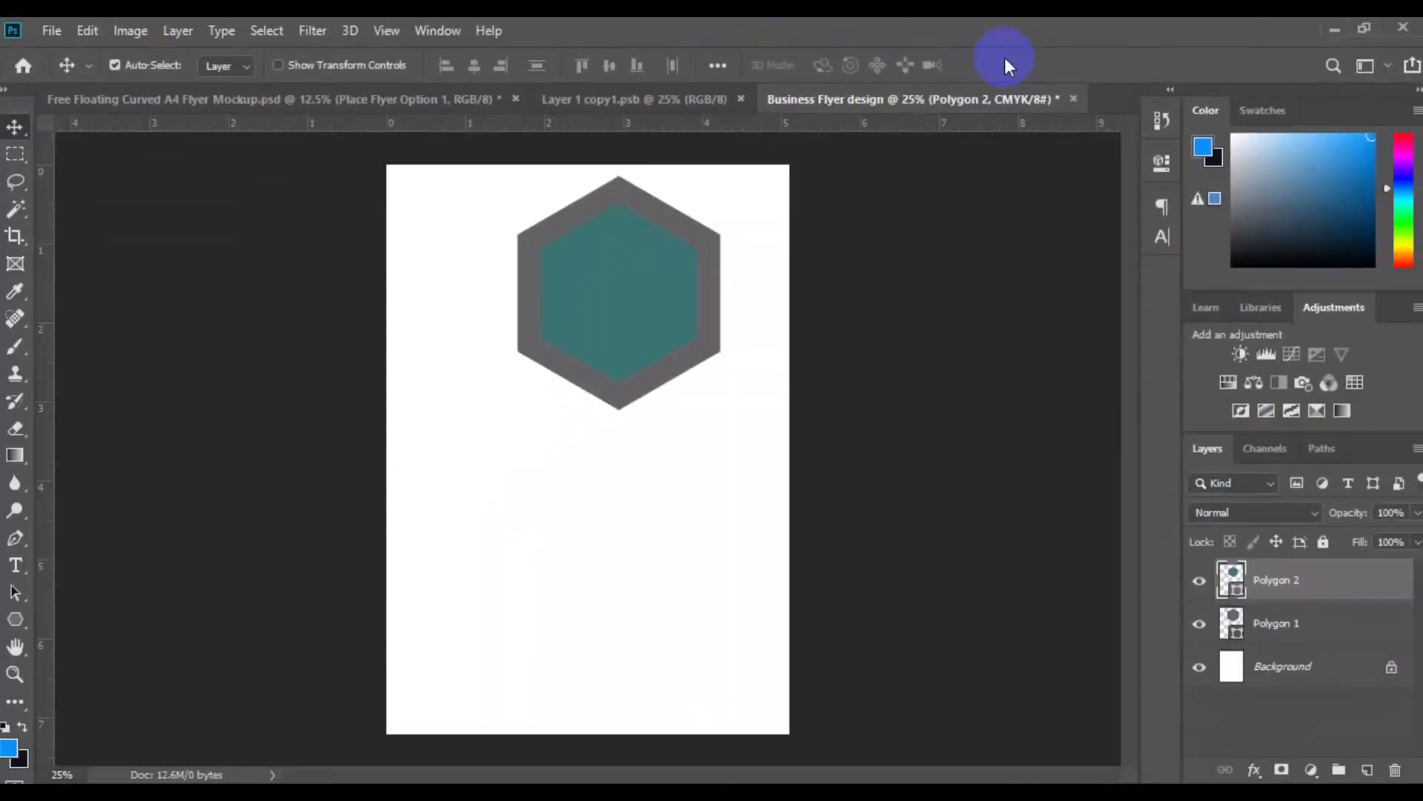
drag(626, 317, 552, 407)
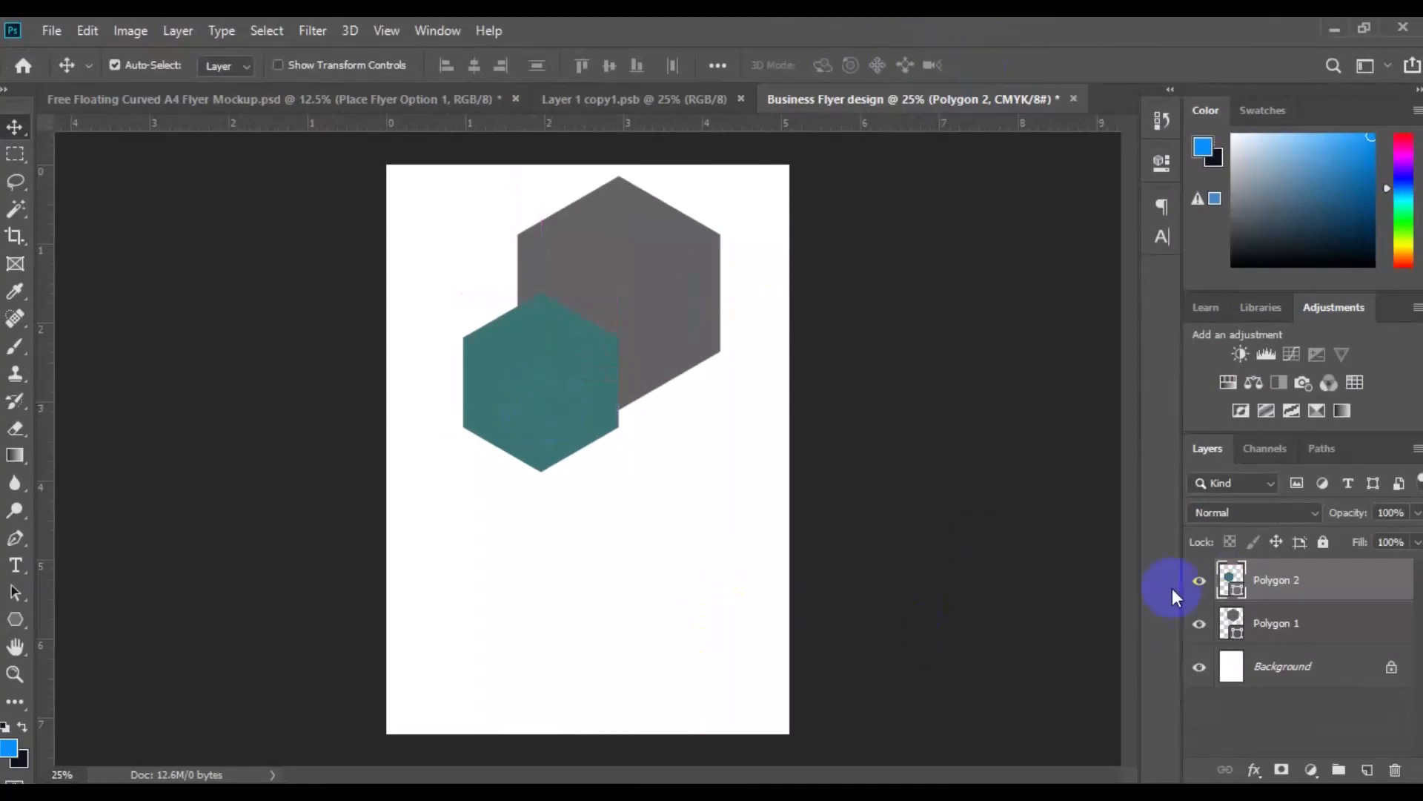
Enlarge both hexagons together with Free Transform to about 108% width and 104% height, shifting them slightly down and left
key(ctrl)
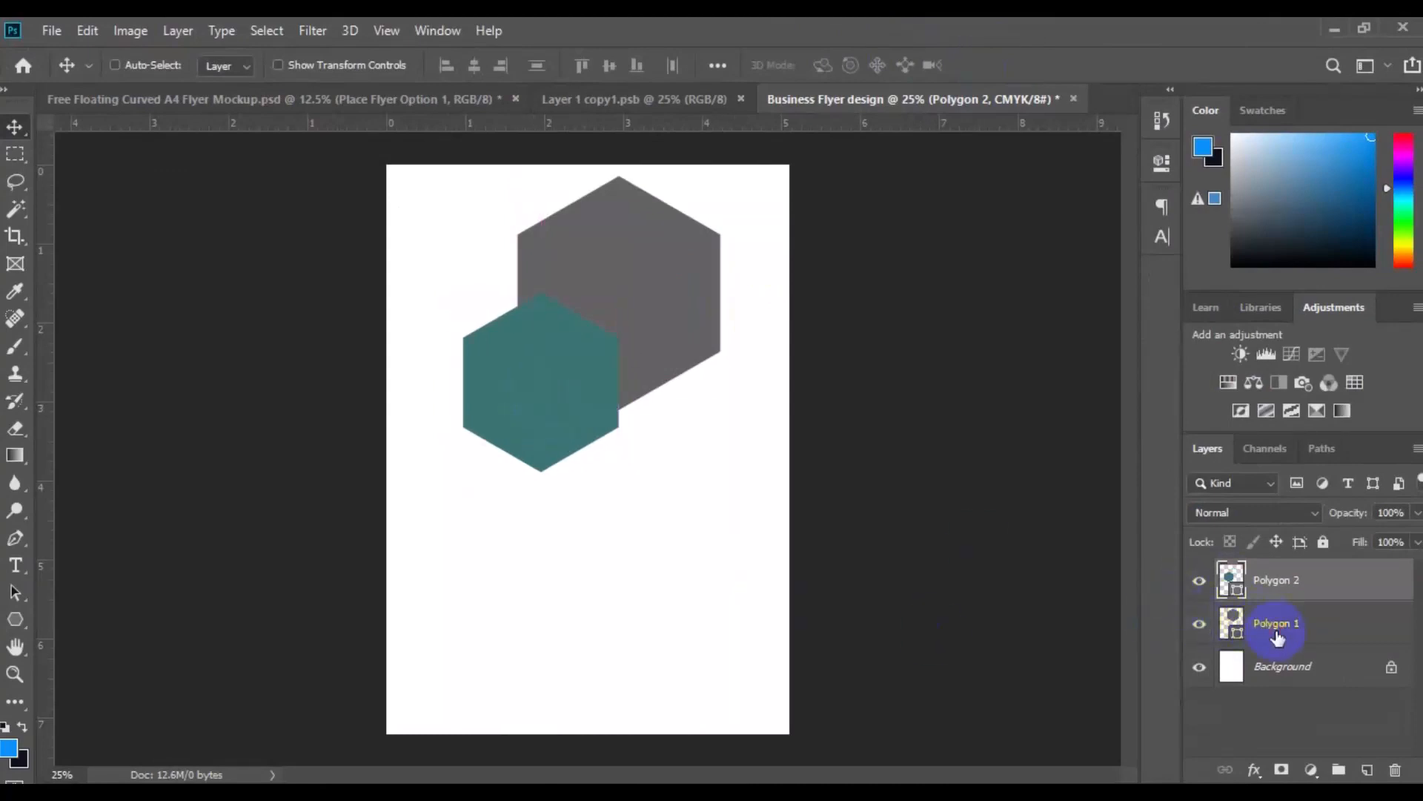
ctrl+click(1277, 636)
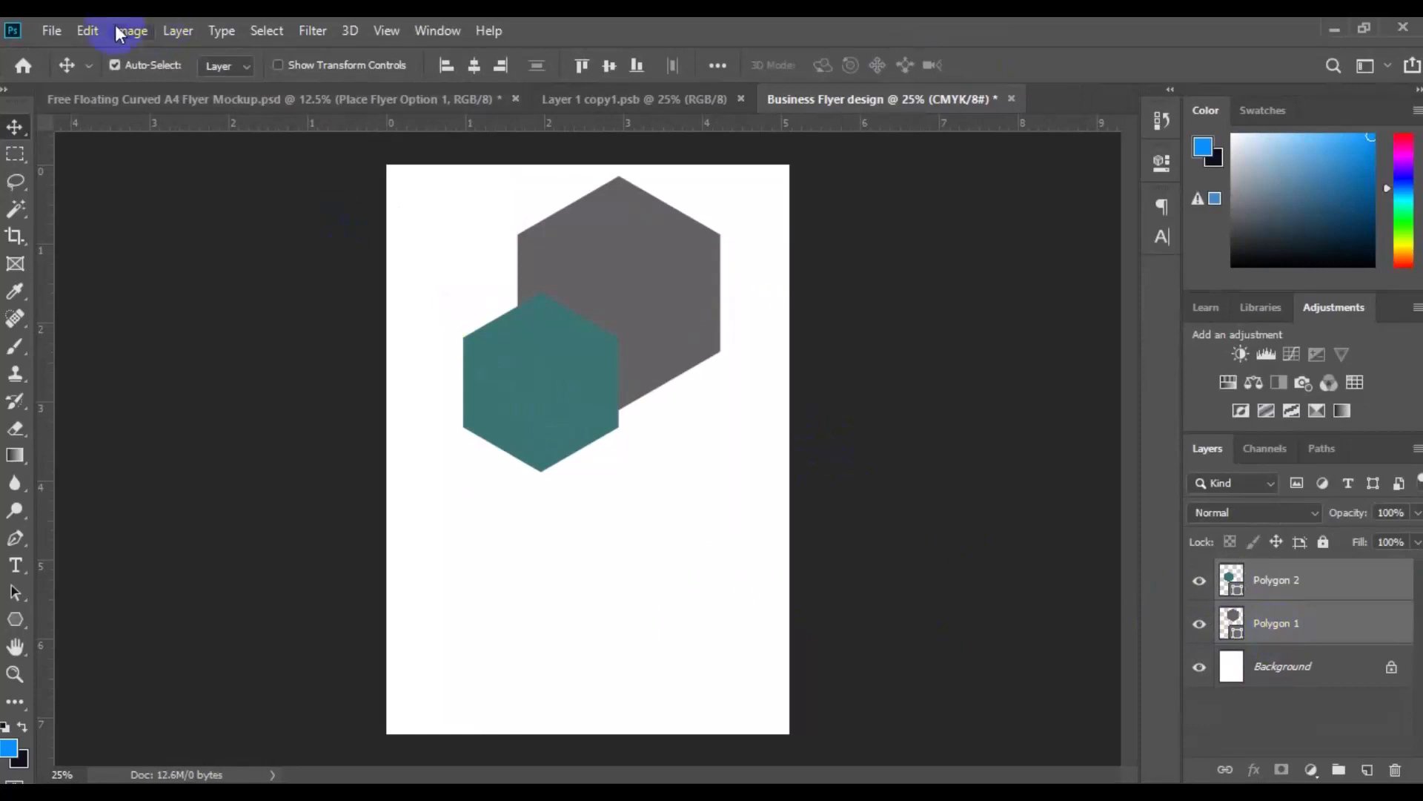
click(87, 31)
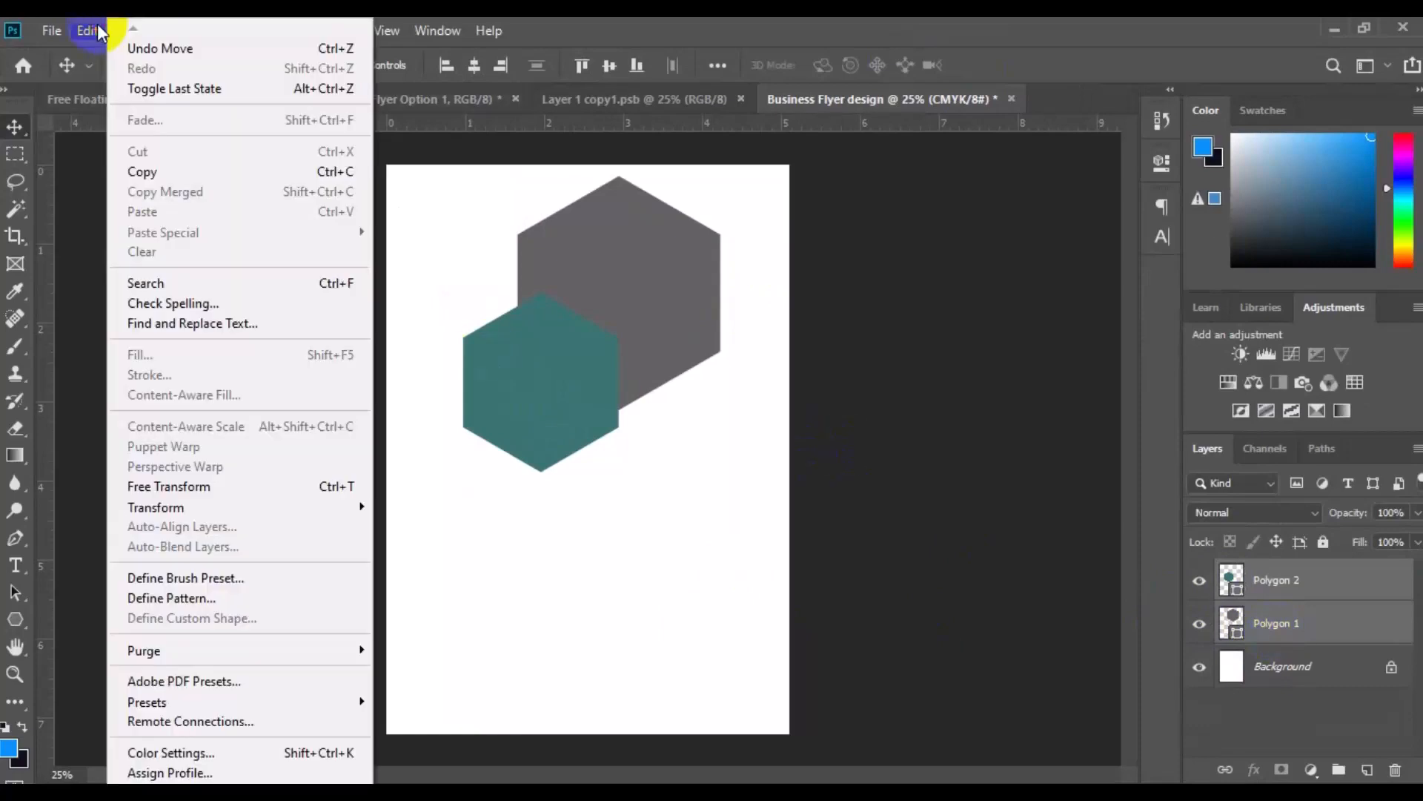
click(242, 485)
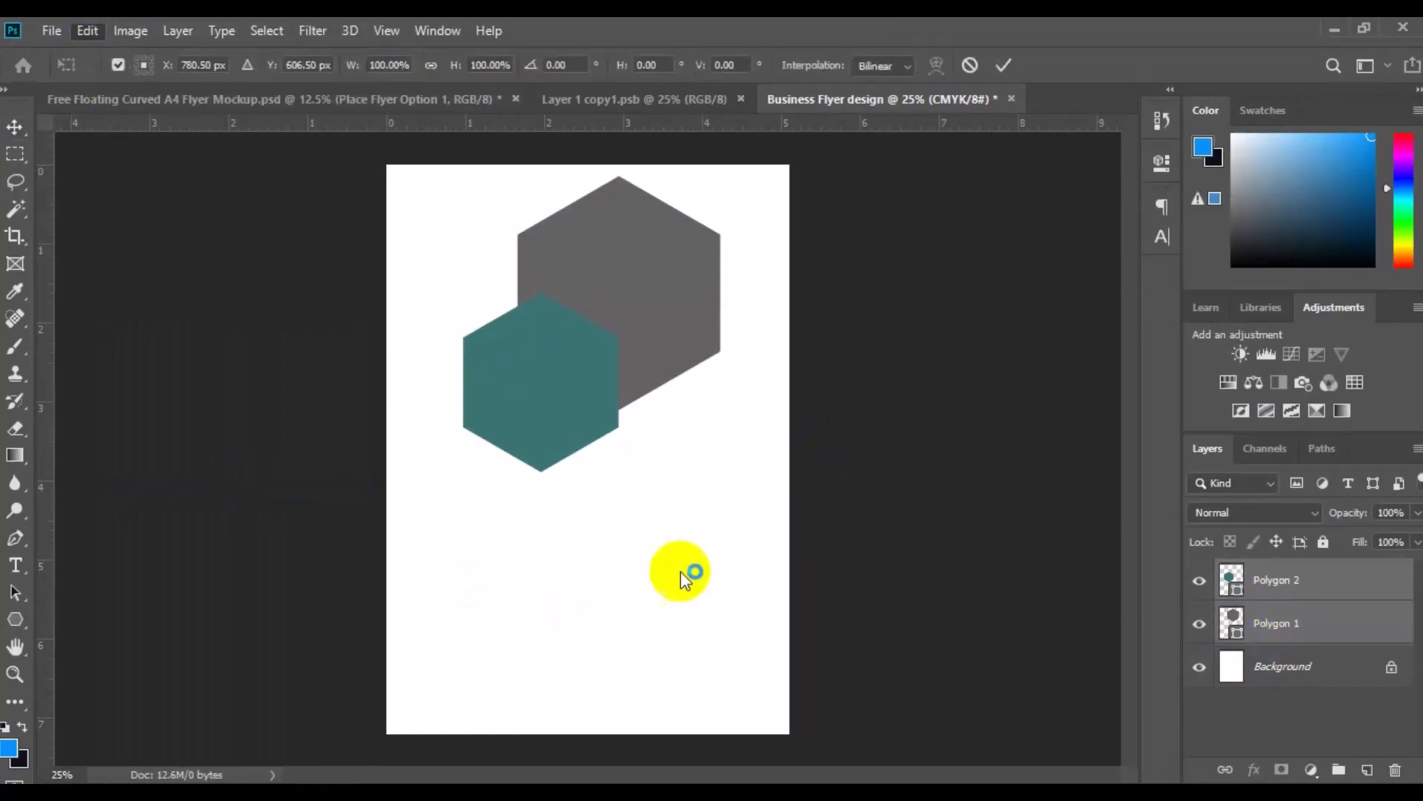
drag(720, 475, 735, 490)
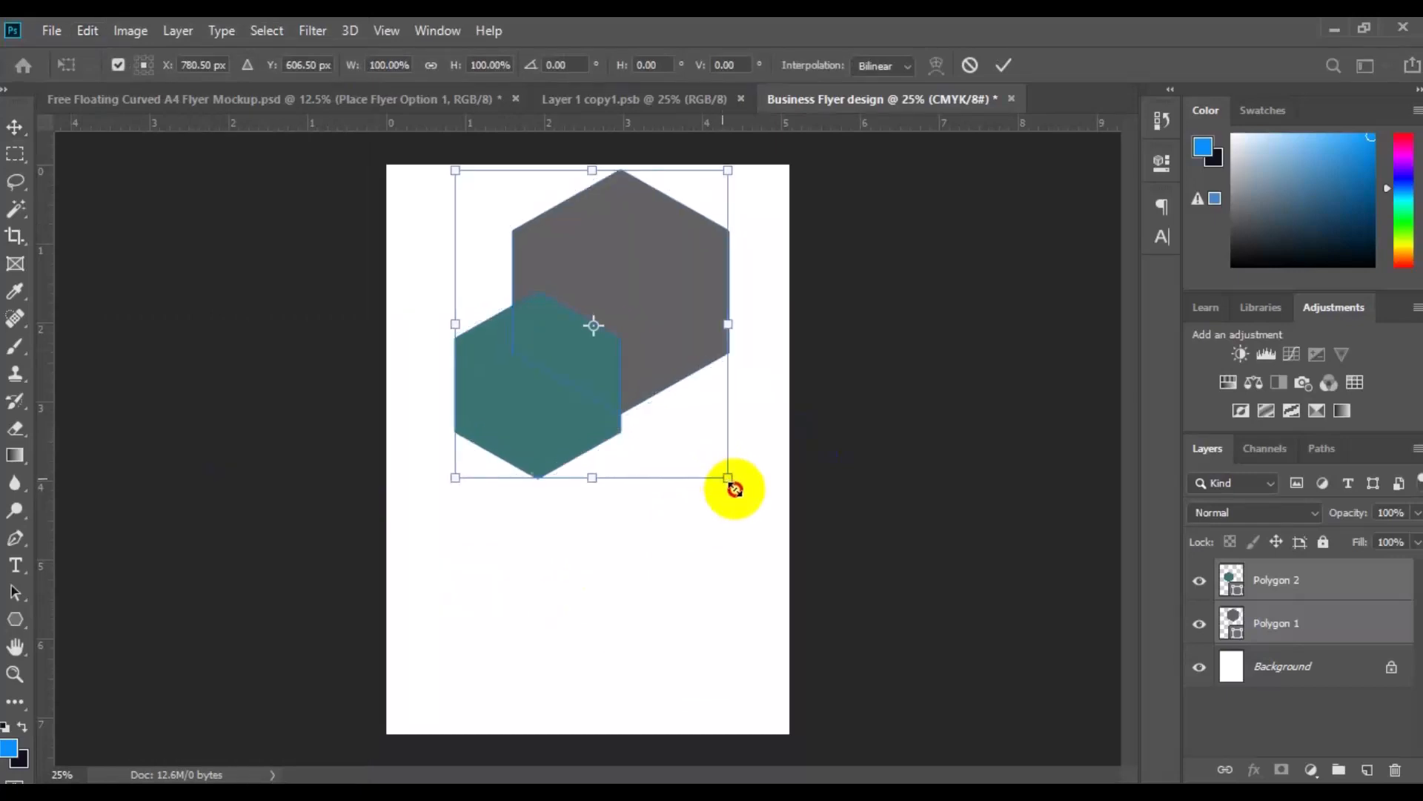
drag(734, 489, 730, 478)
drag(604, 401, 603, 404)
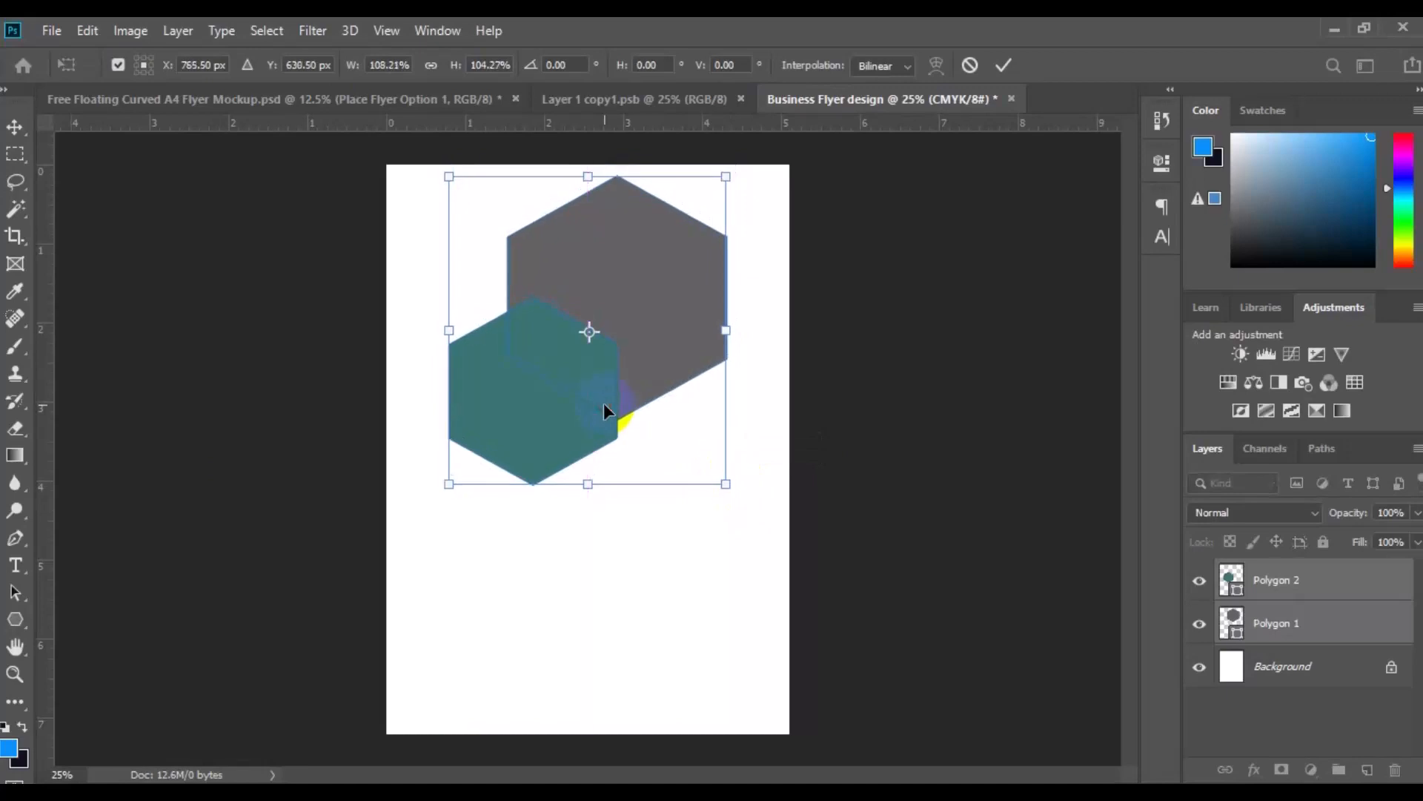
key(Return)
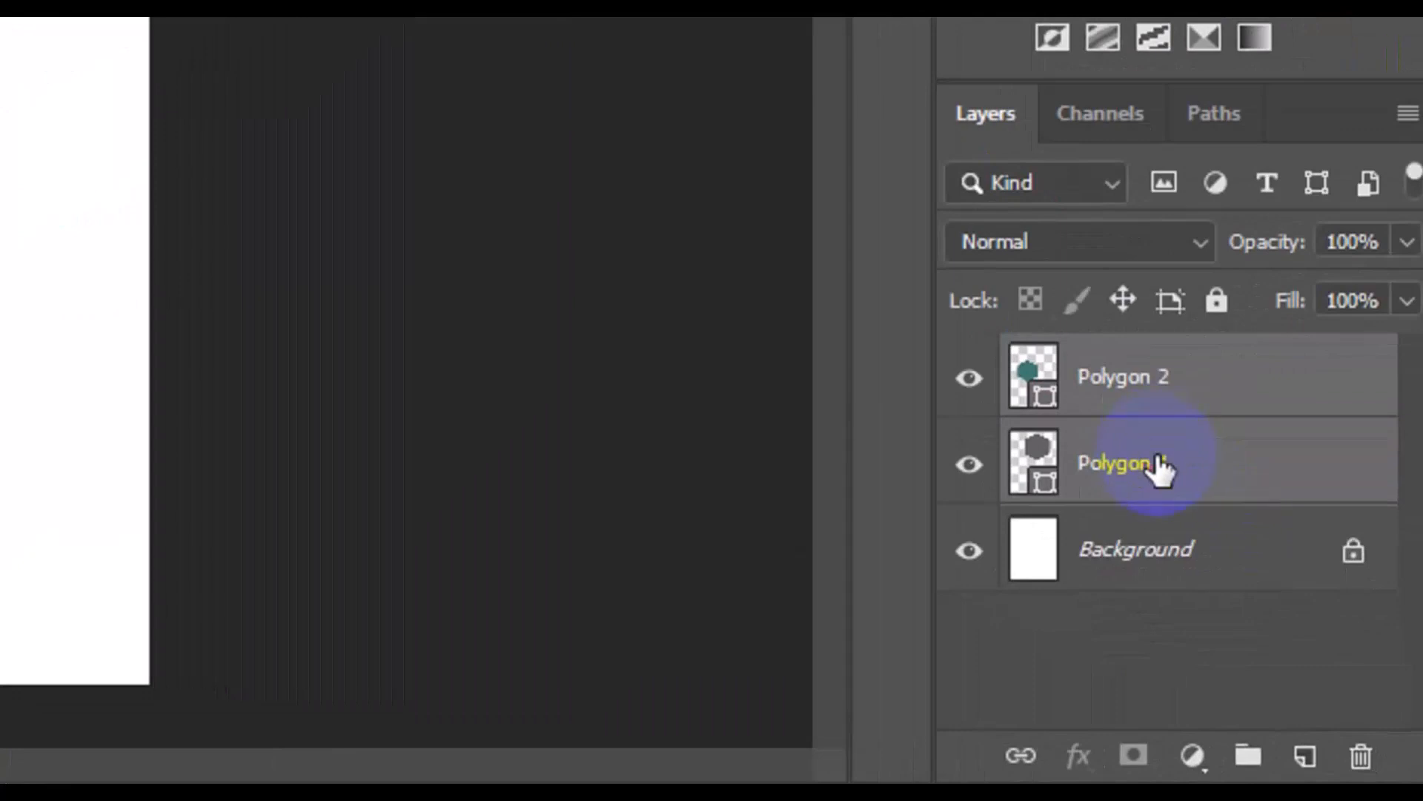
Duplicate the Polygon 1 layer and name the copy Polygon 3
click(1160, 468)
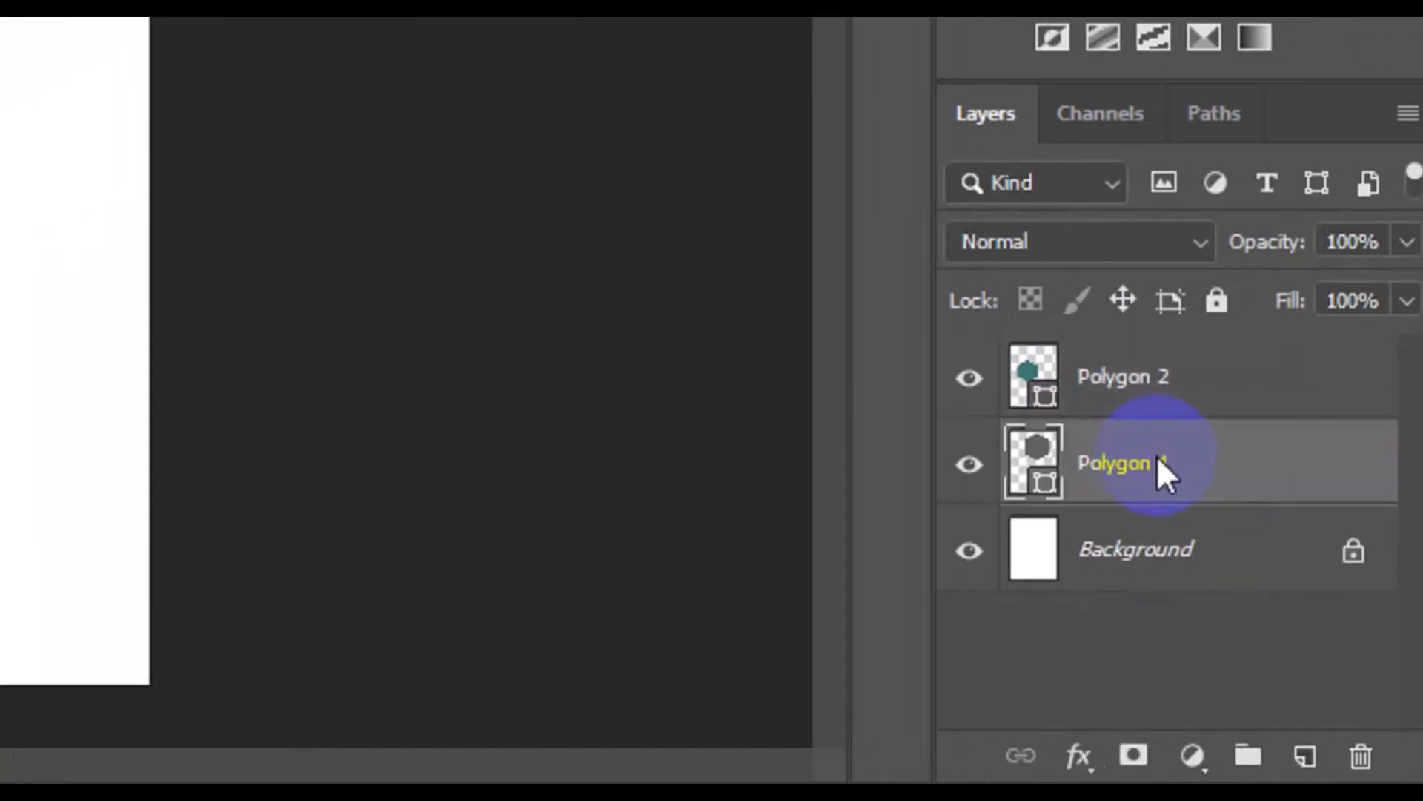
right_click(1159, 467)
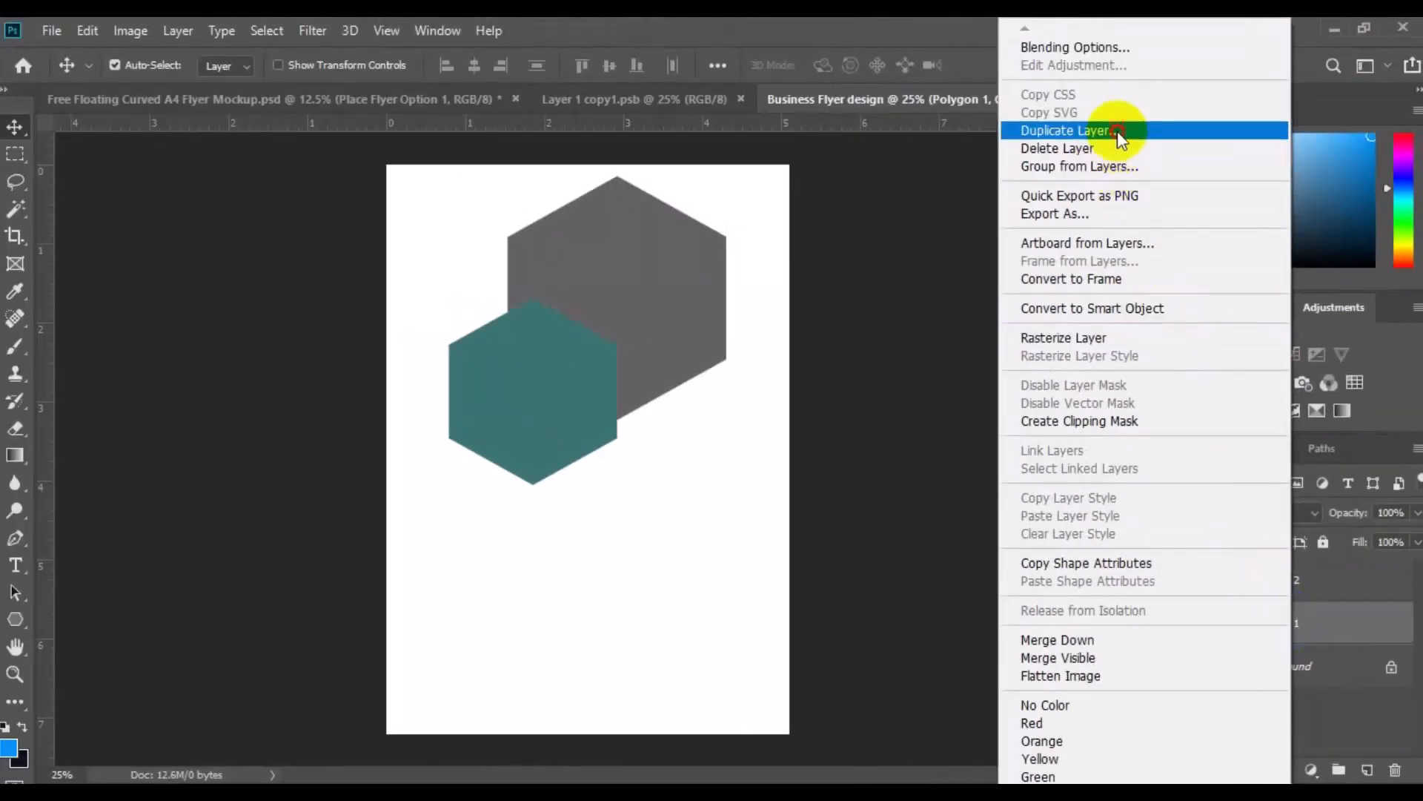
click(1216, 131)
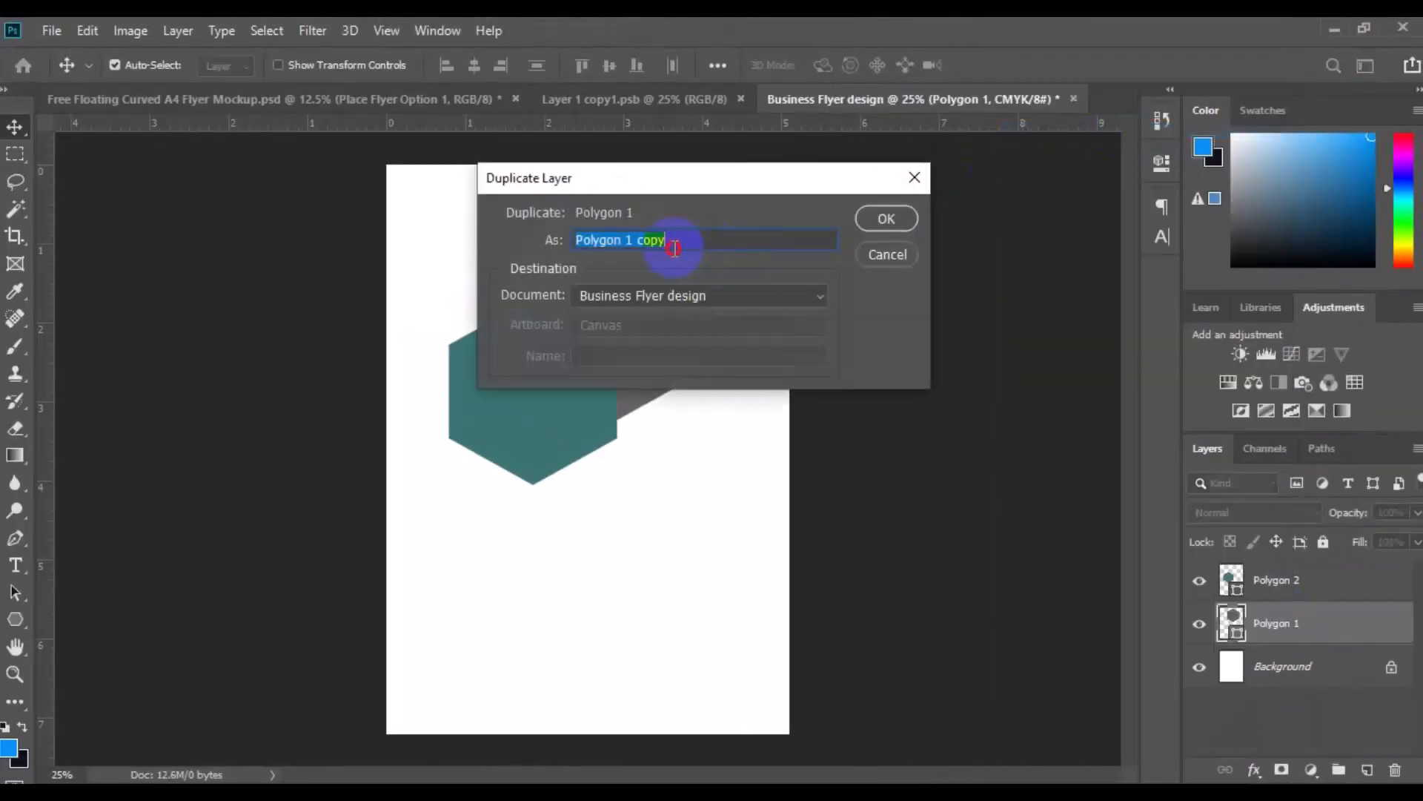
text(Polygon 3)
click(883, 223)
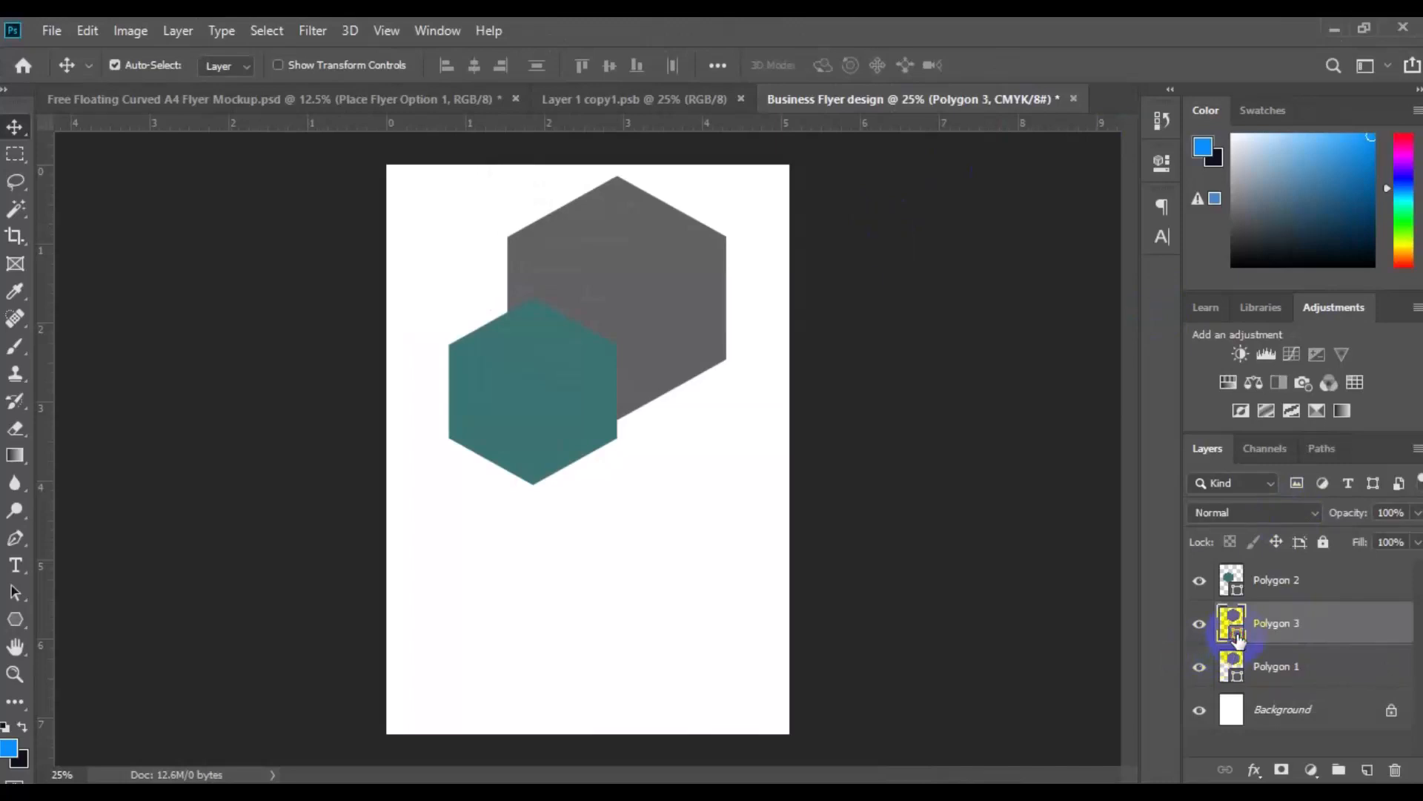
Change the fill colour of the Polygon 3 hexagon to a near-black dark green
double_click(1237, 634)
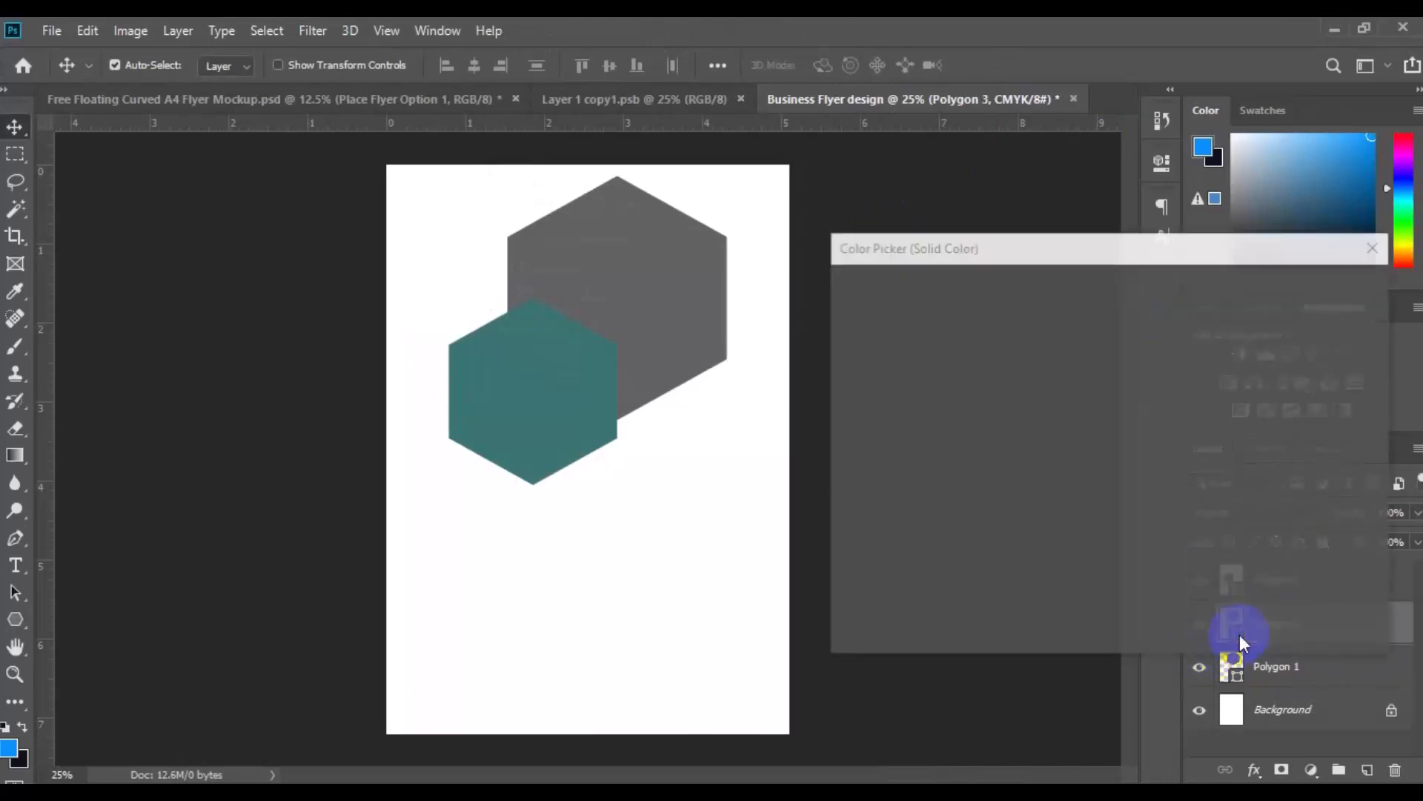
click(996, 544)
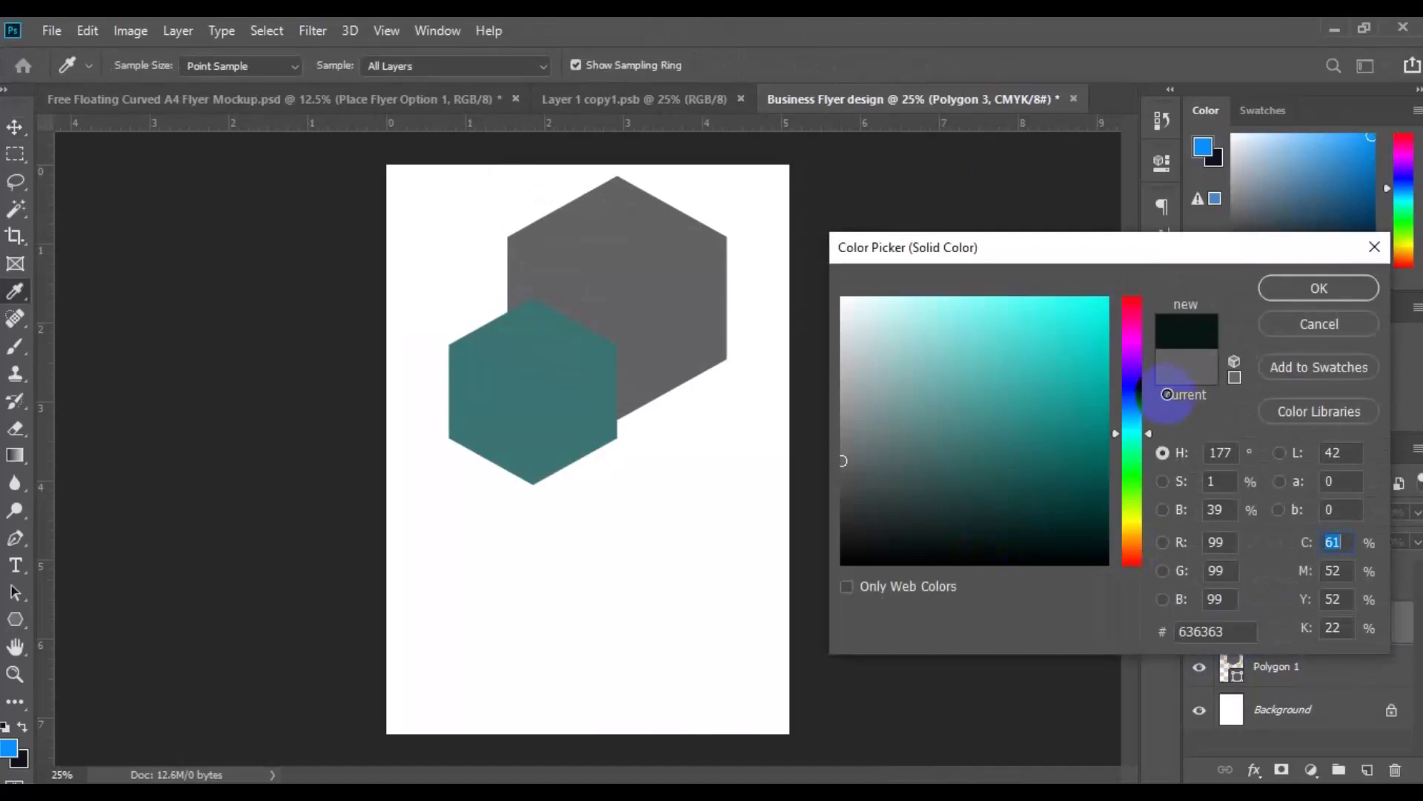
click(1318, 287)
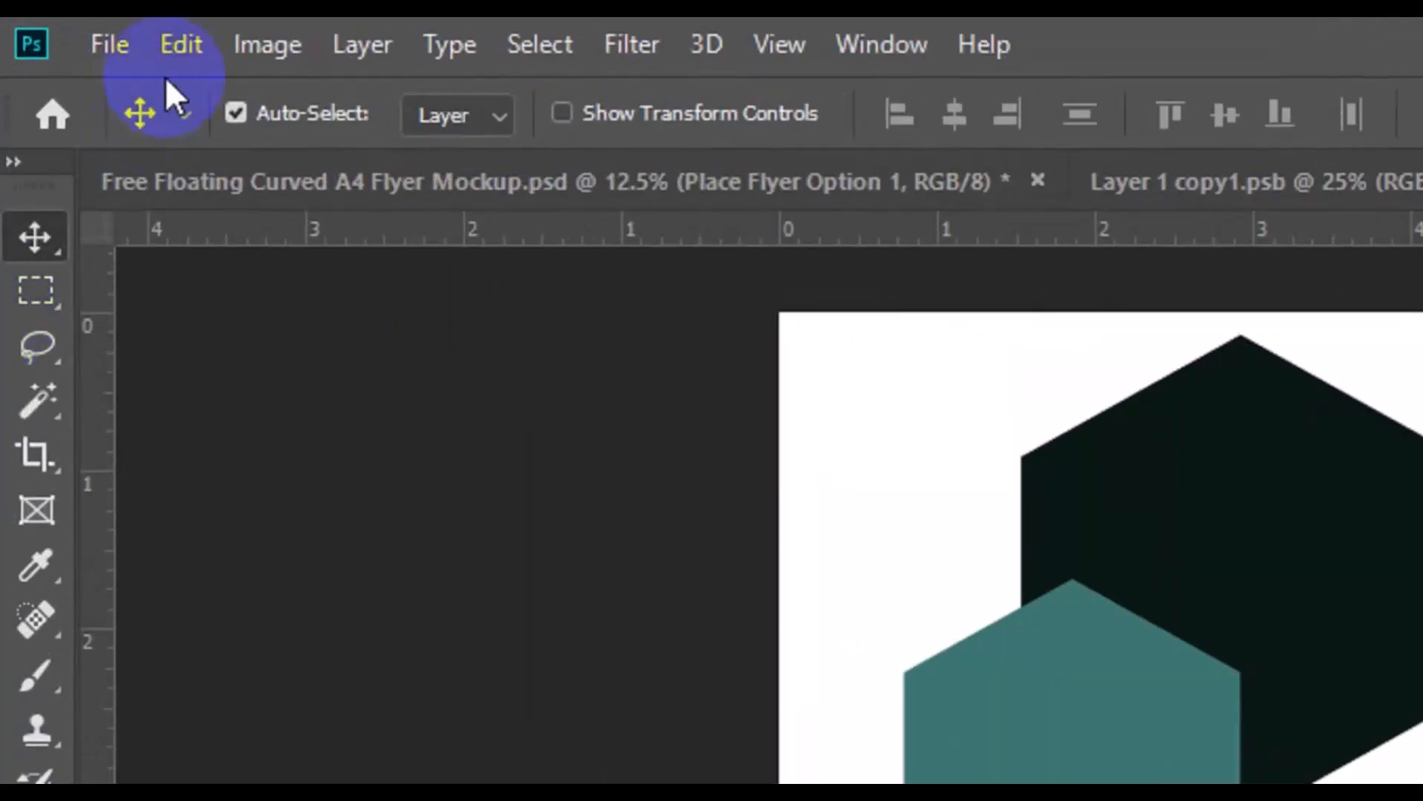
Scale the near-black hexagon down with Free Transform to about 58% of its size, keeping it centred on the grey hexagon
click(178, 46)
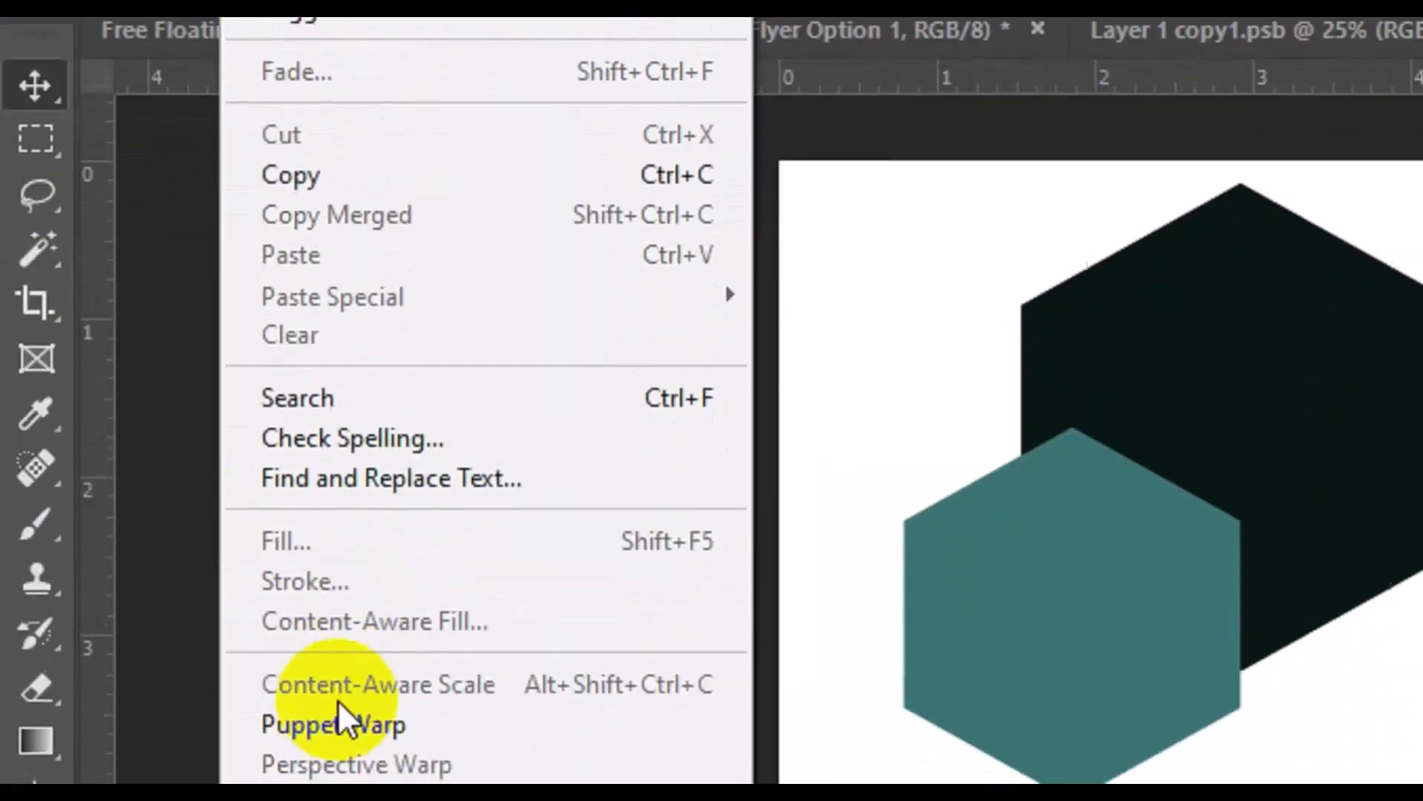
click(358, 770)
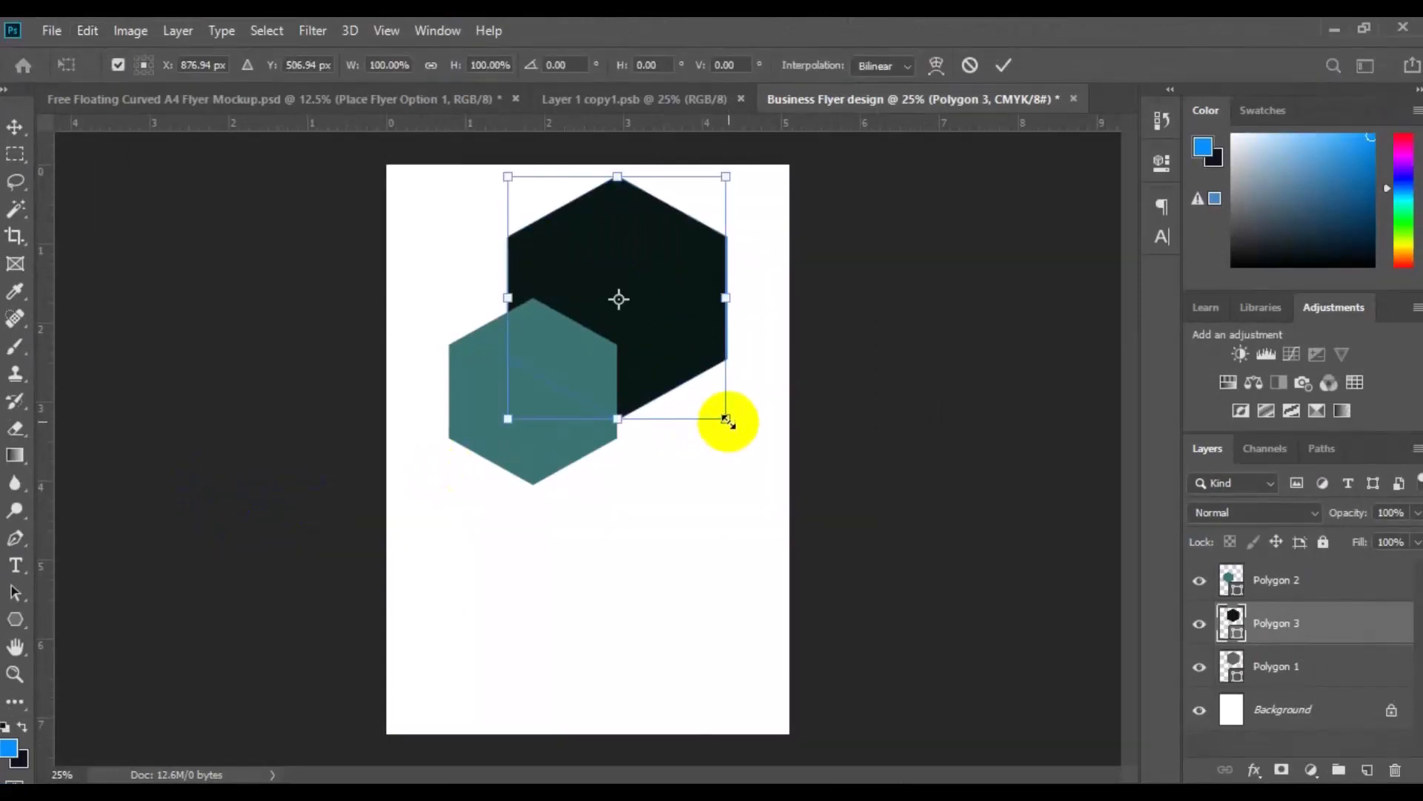
drag(726, 420, 683, 365)
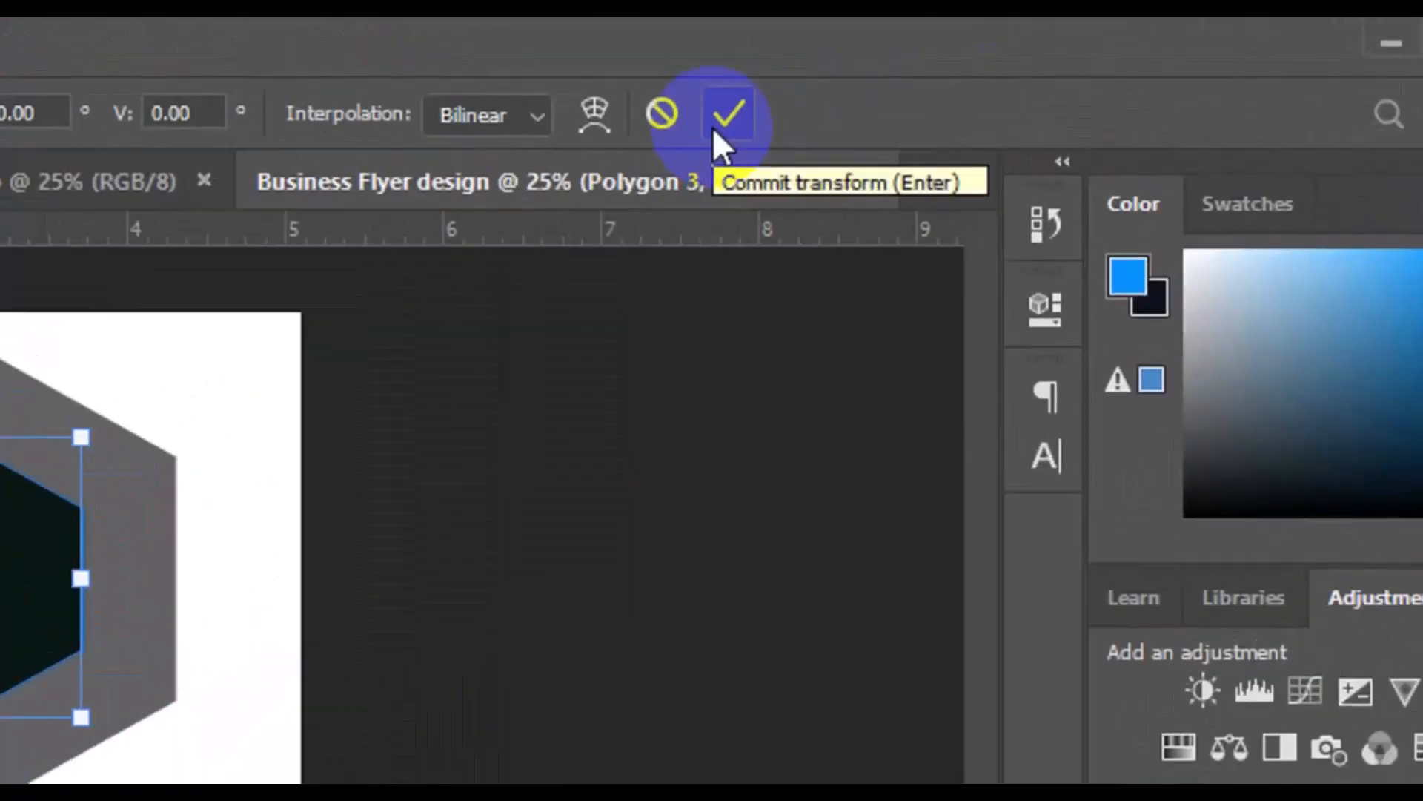
click(713, 127)
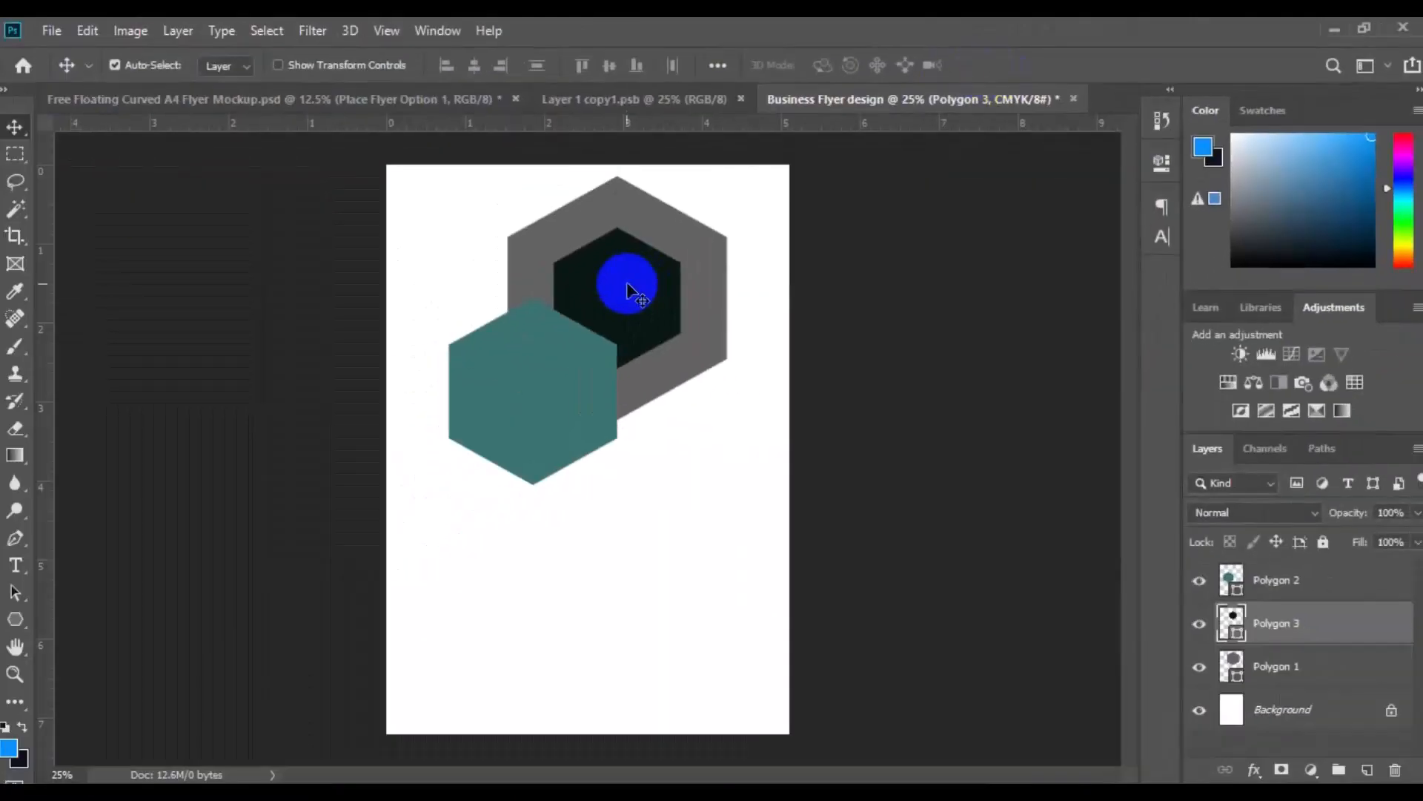
Move the near-black hexagon down to tuck behind the teal hexagon's lower-right corner, and shift the teal hexagon slightly up
drag(628, 286, 646, 477)
drag(562, 428, 560, 417)
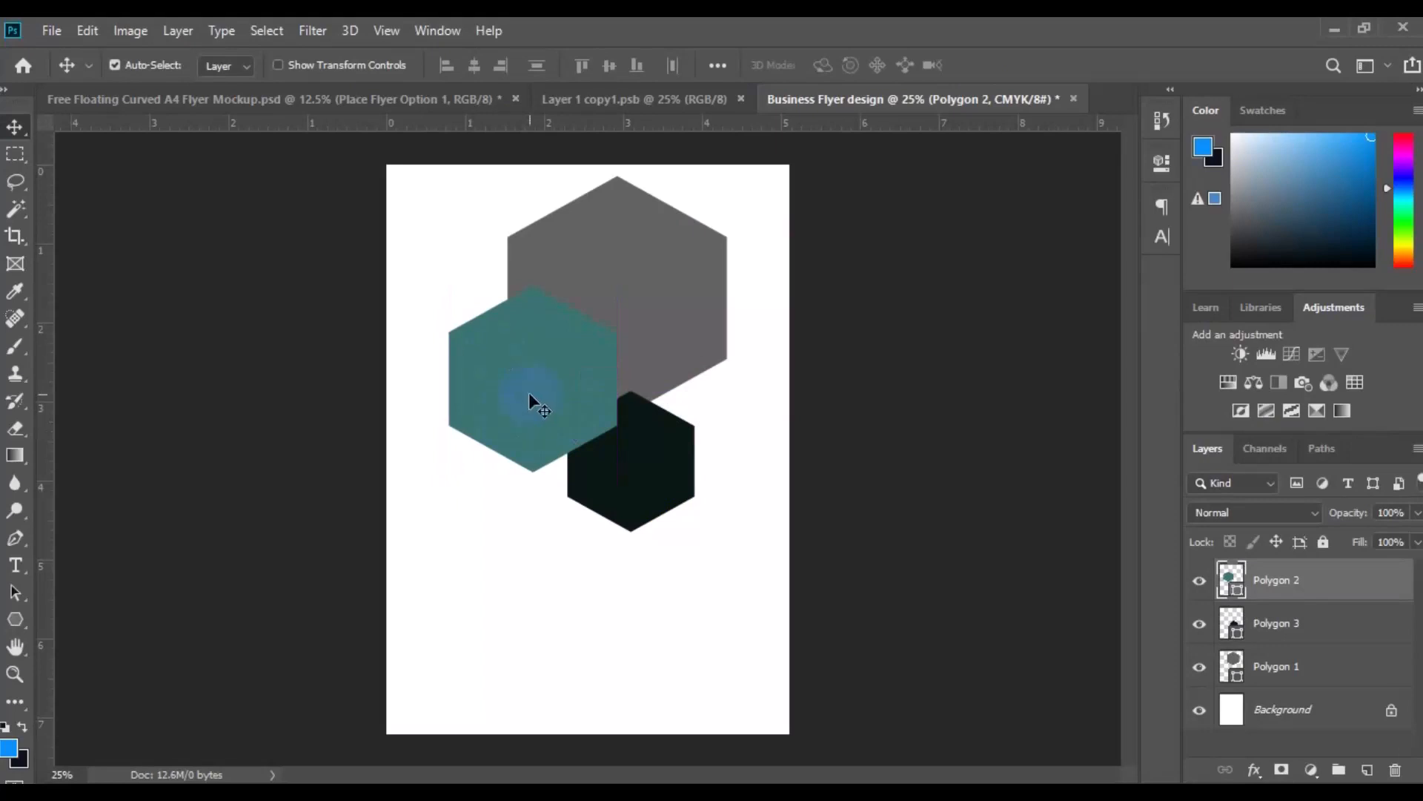
Duplicate the Polygon 2 layer as Polygon 4 and move the copy up so its tip extends past the page's upper edge
click(1270, 586)
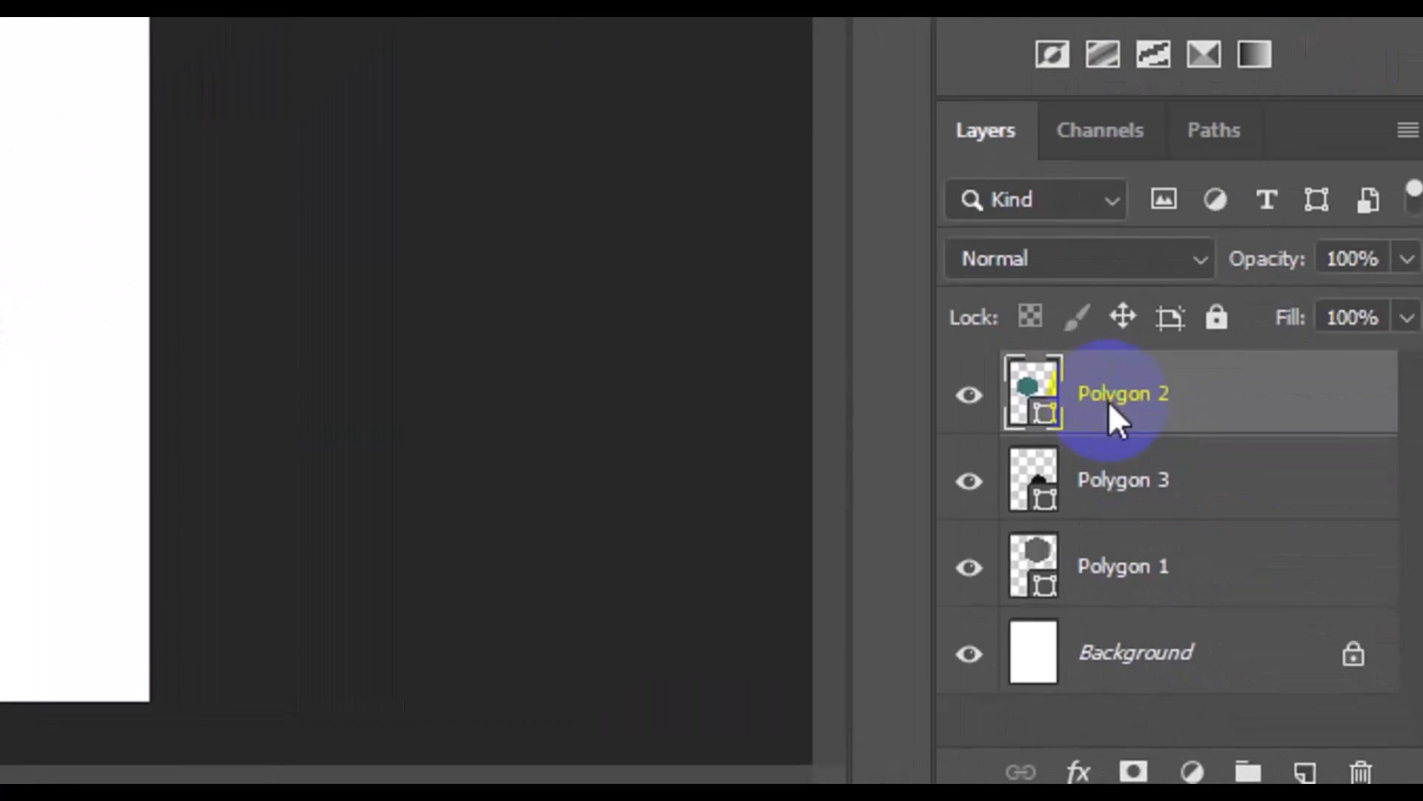
right_click(1271, 590)
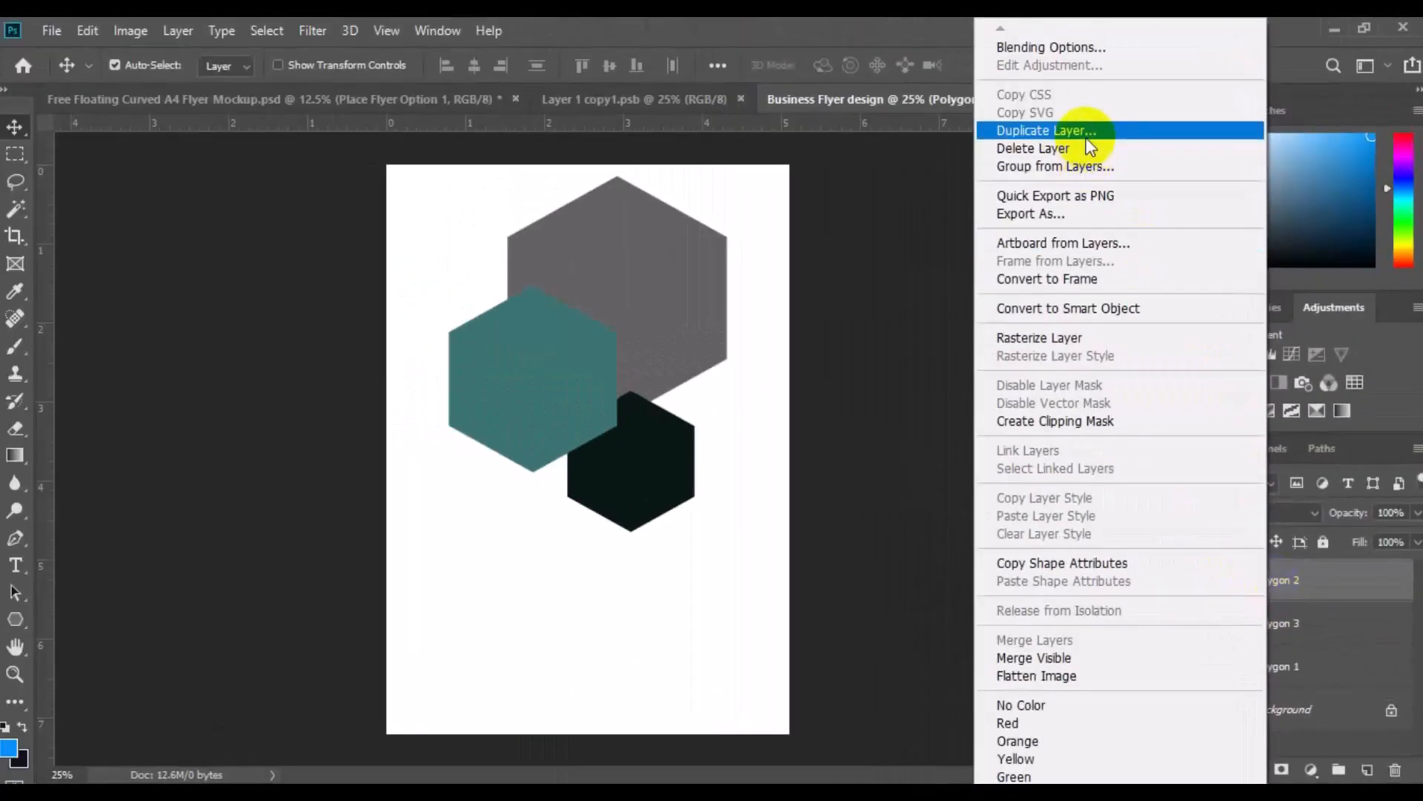
click(1087, 140)
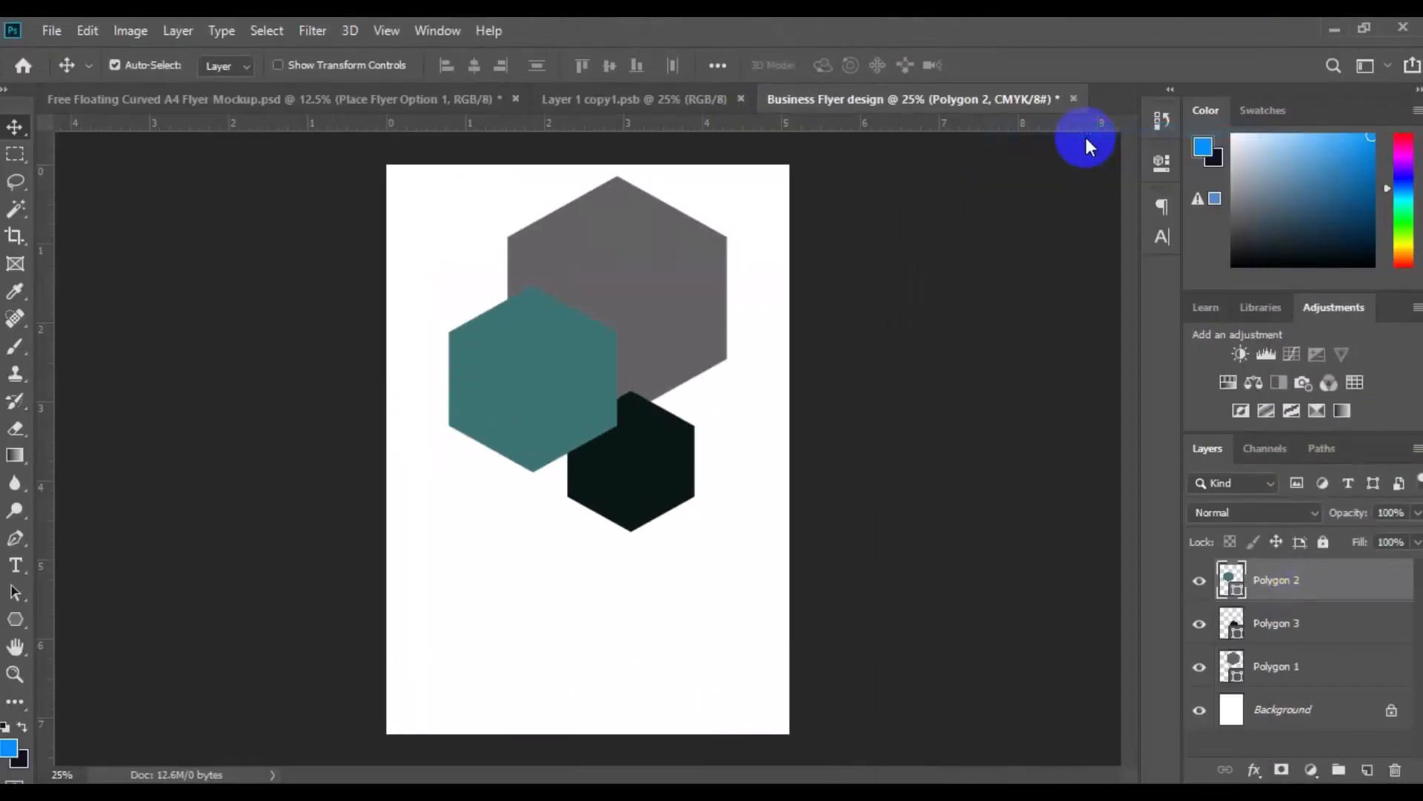
click(685, 237)
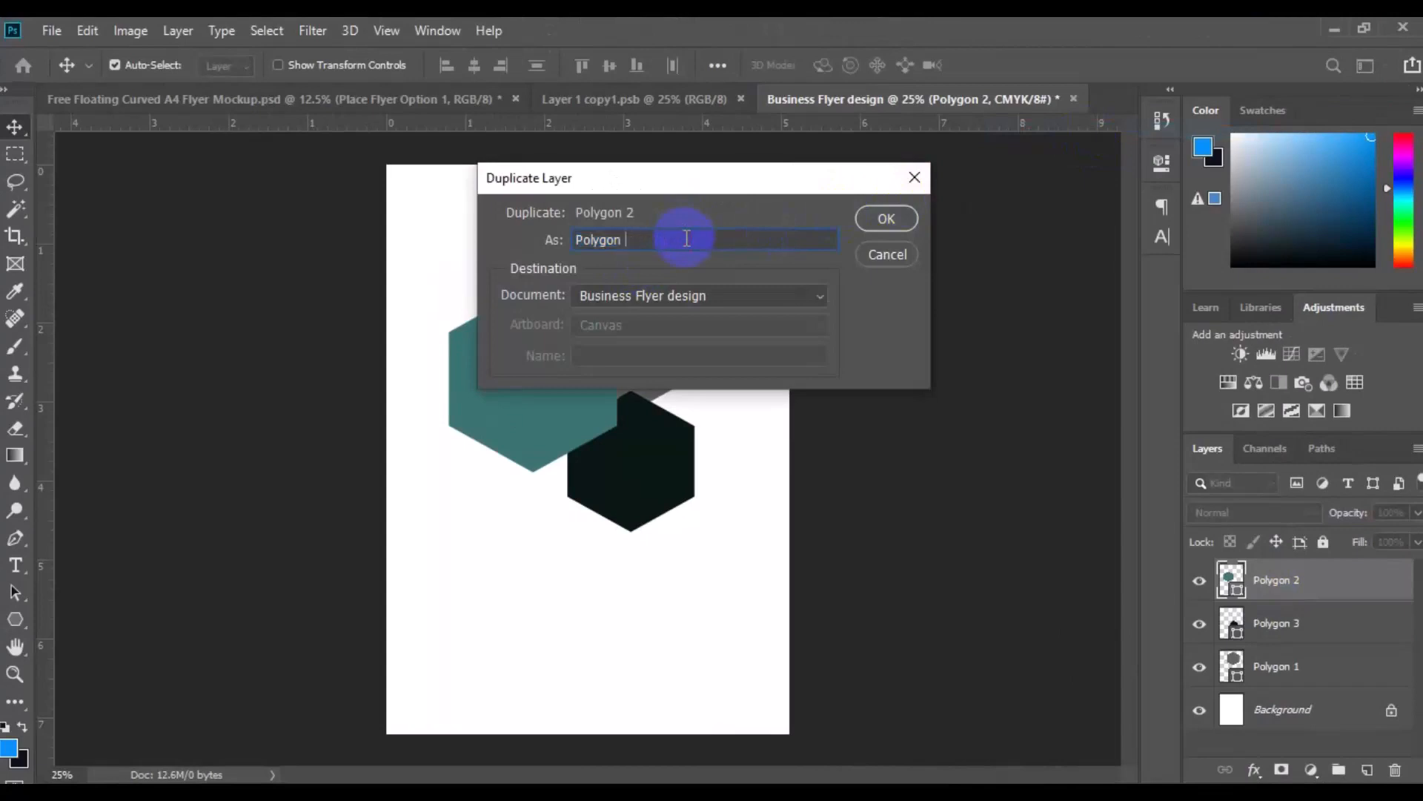
click(875, 218)
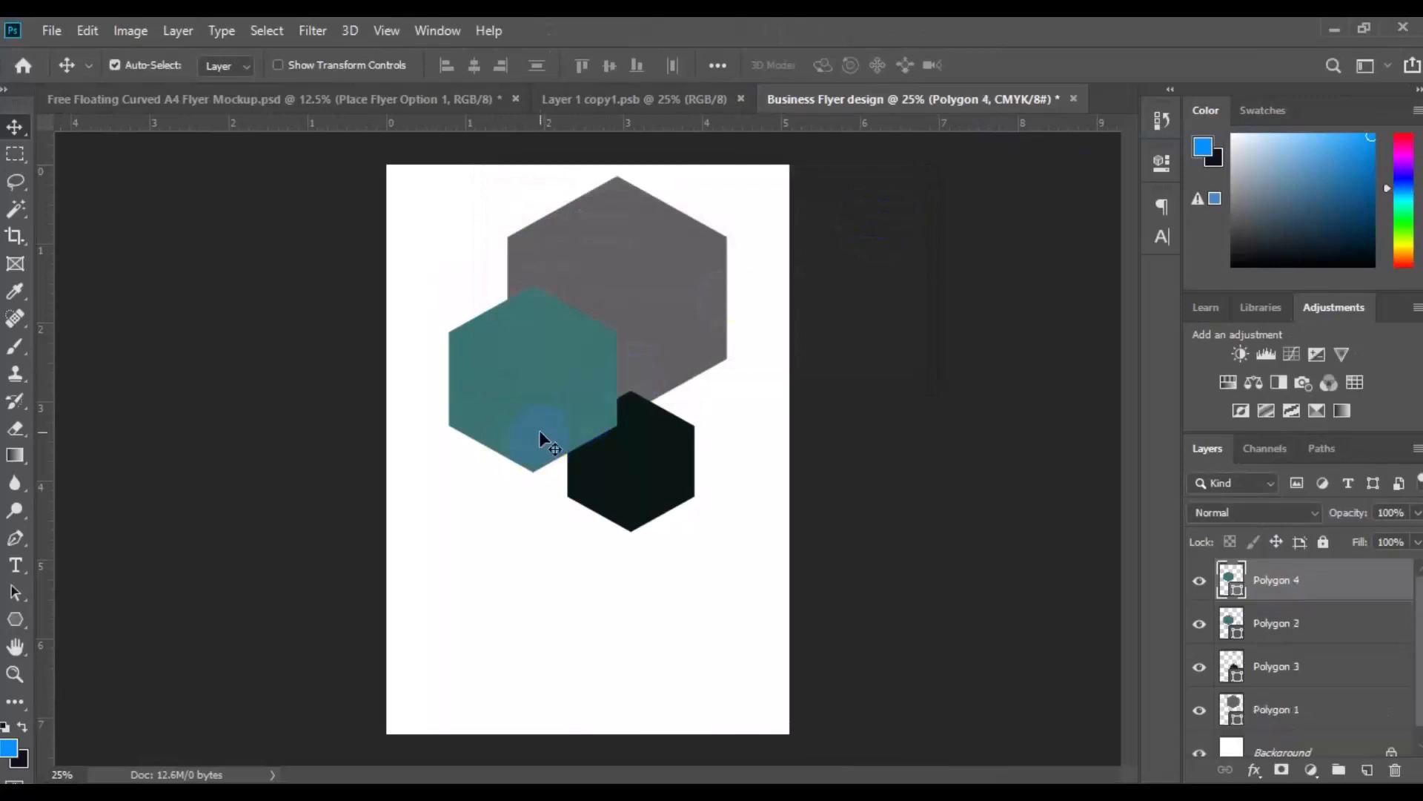
drag(535, 426, 518, 291)
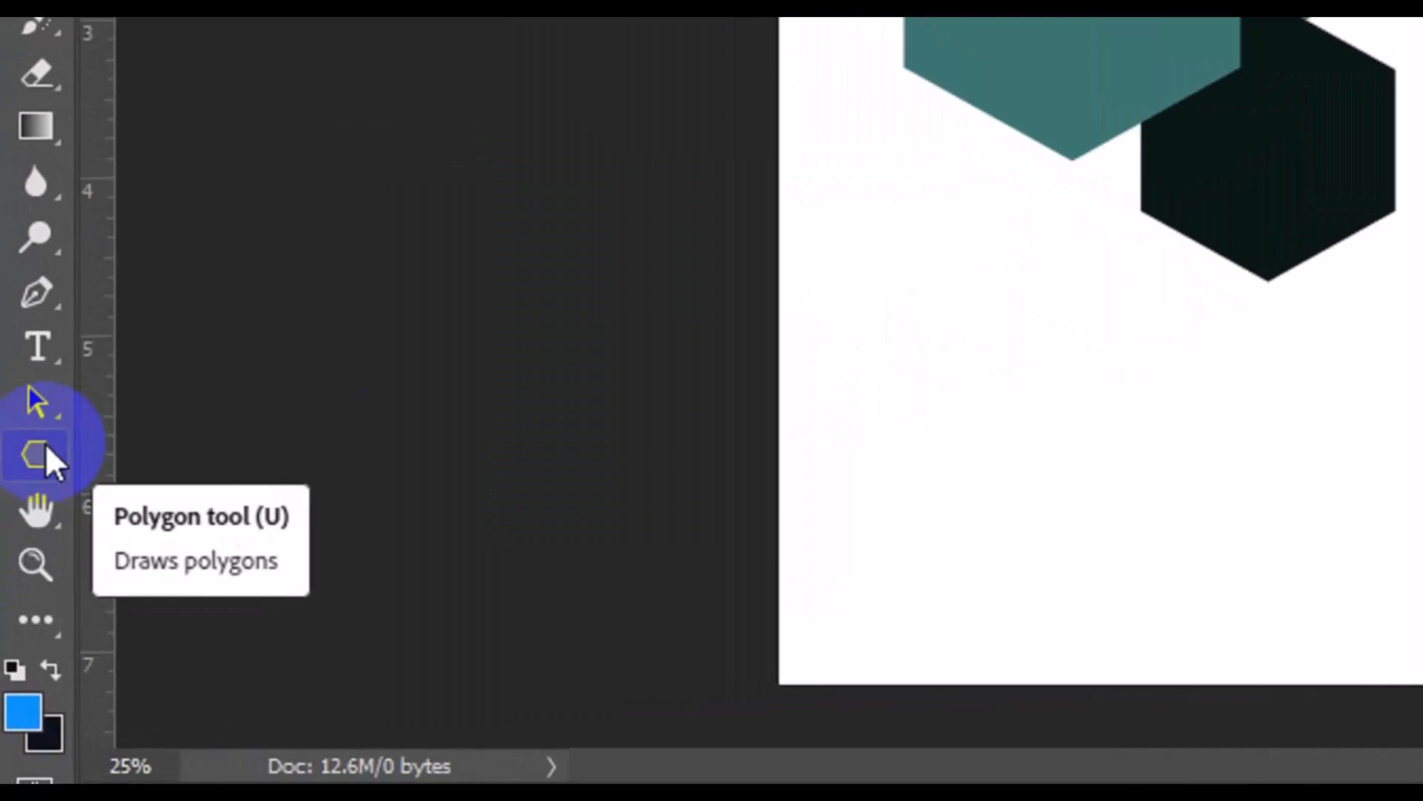
Give the Polygon 4 hexagon a white outline and remove its fill
click(19, 613)
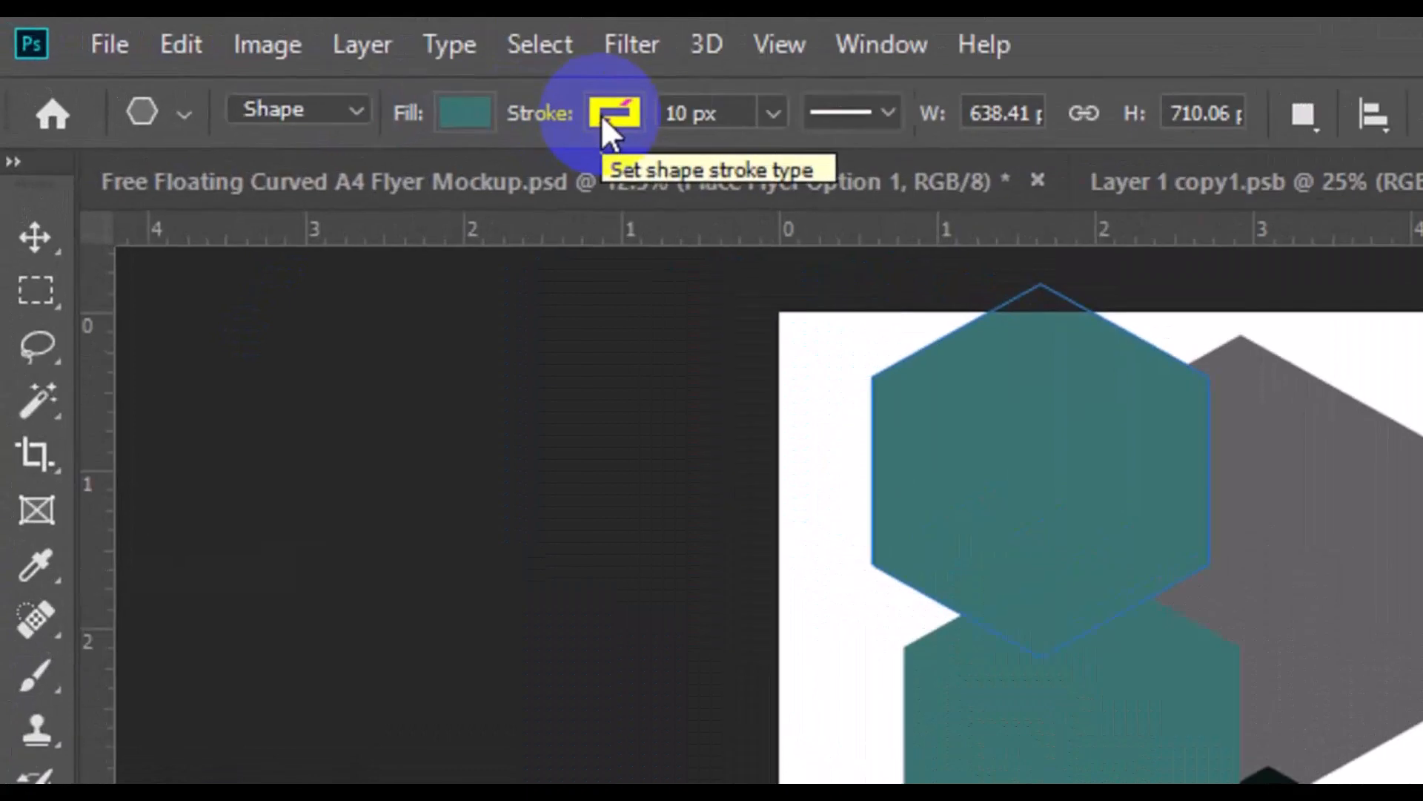
click(600, 114)
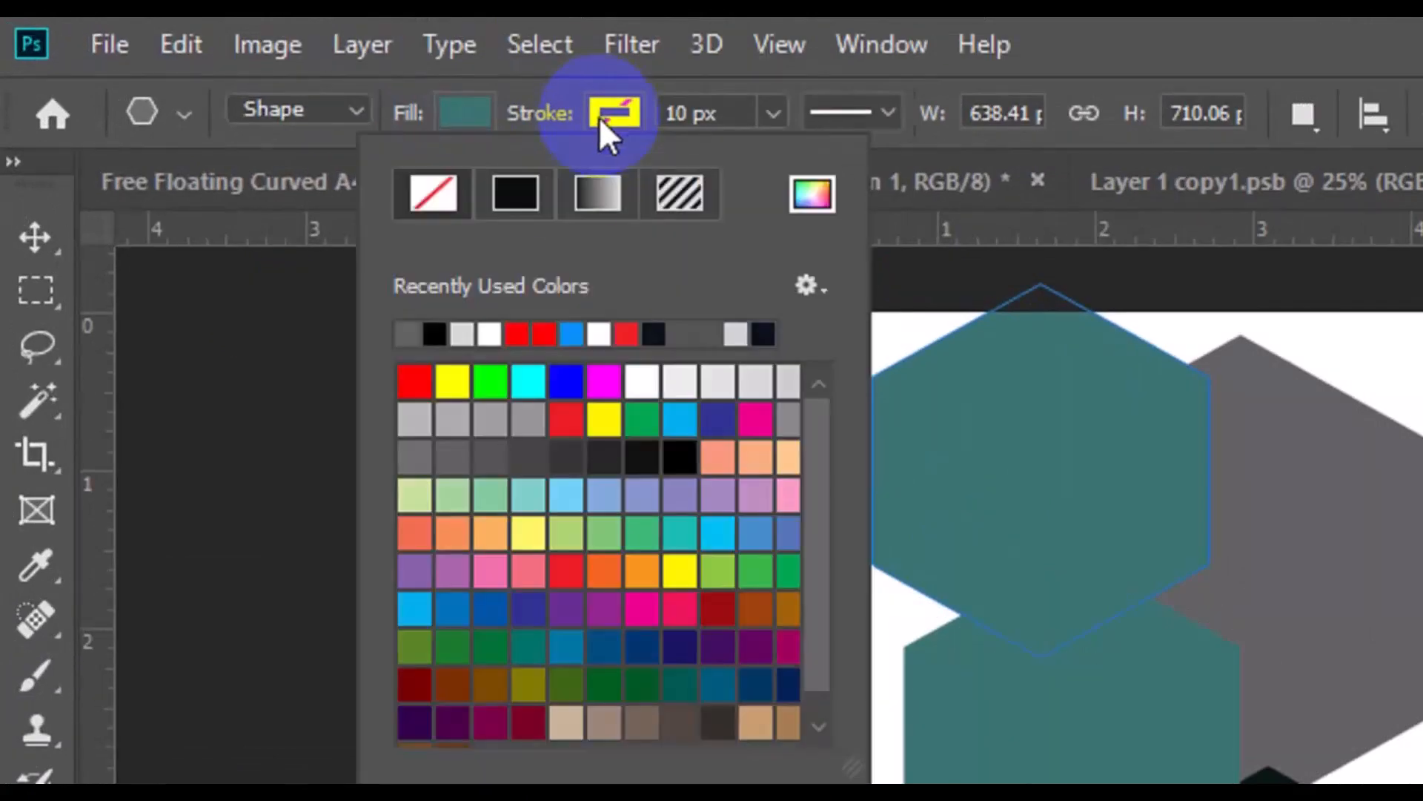
click(665, 395)
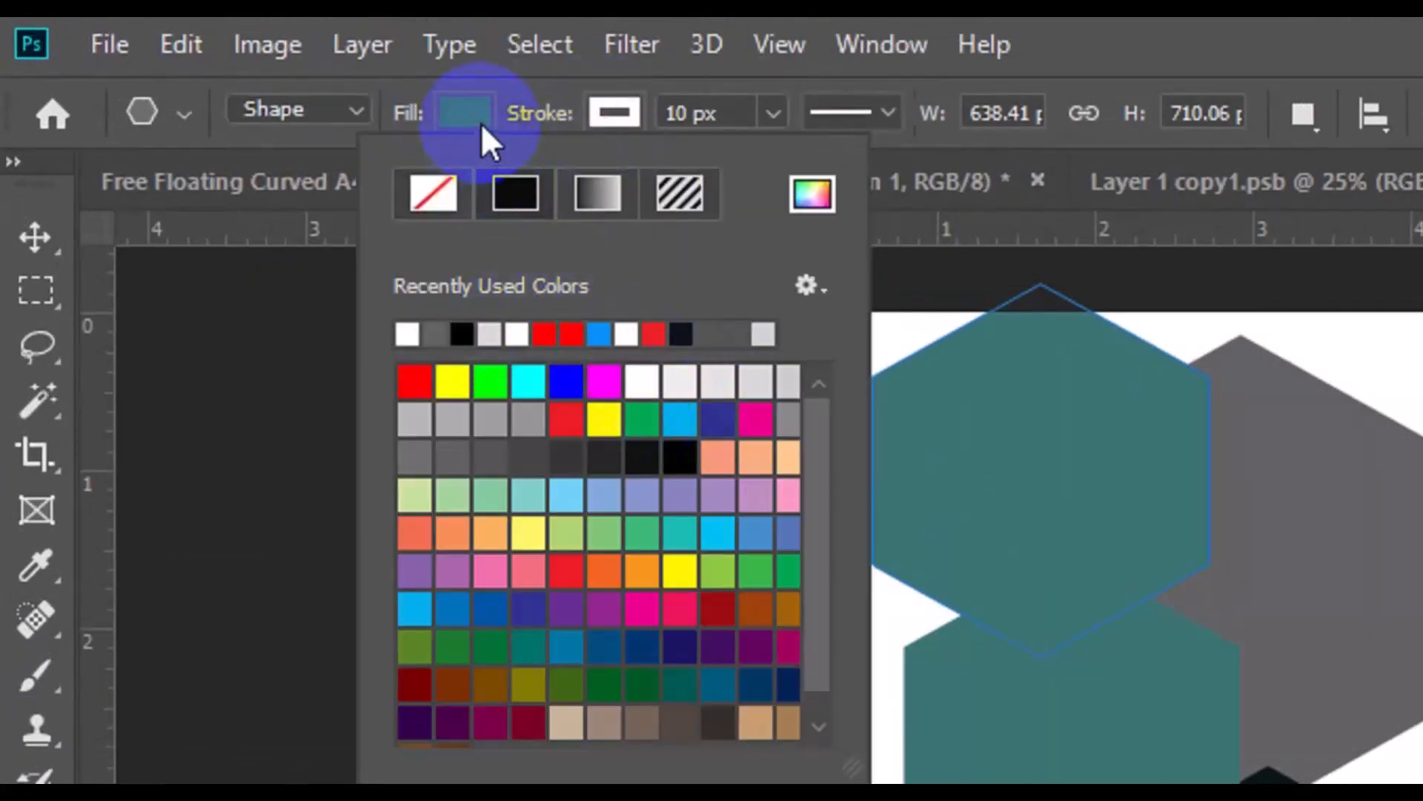
click(482, 124)
click(296, 169)
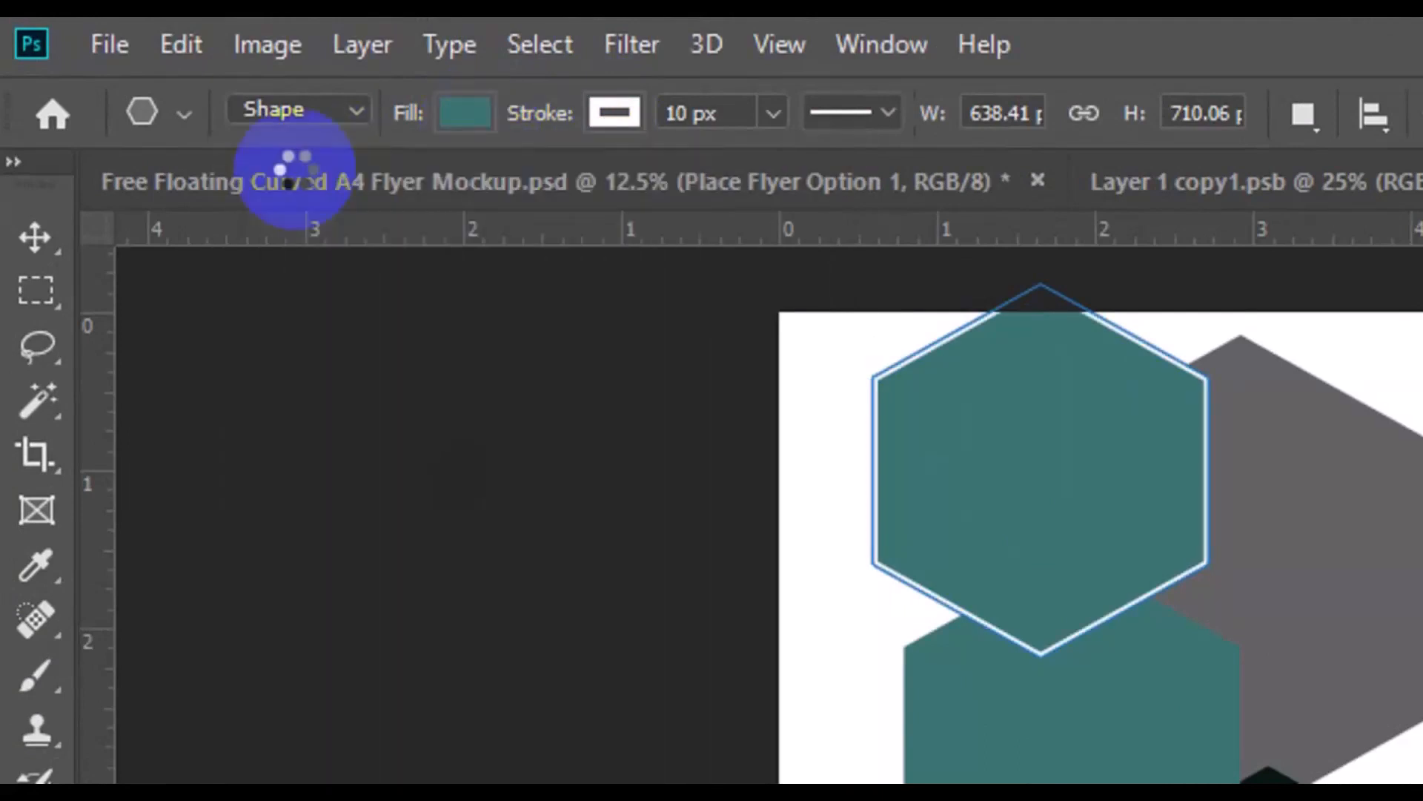
click(288, 191)
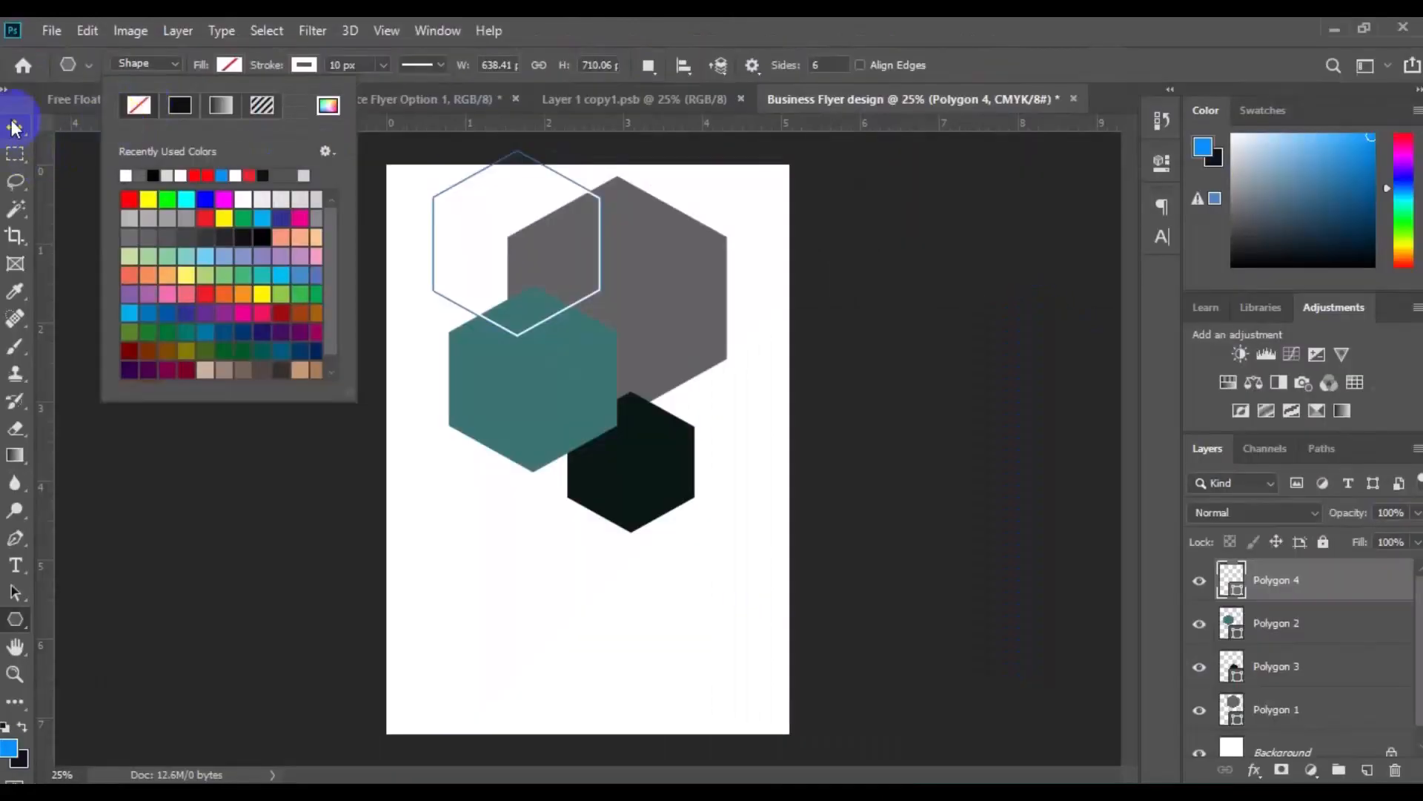
click(15, 128)
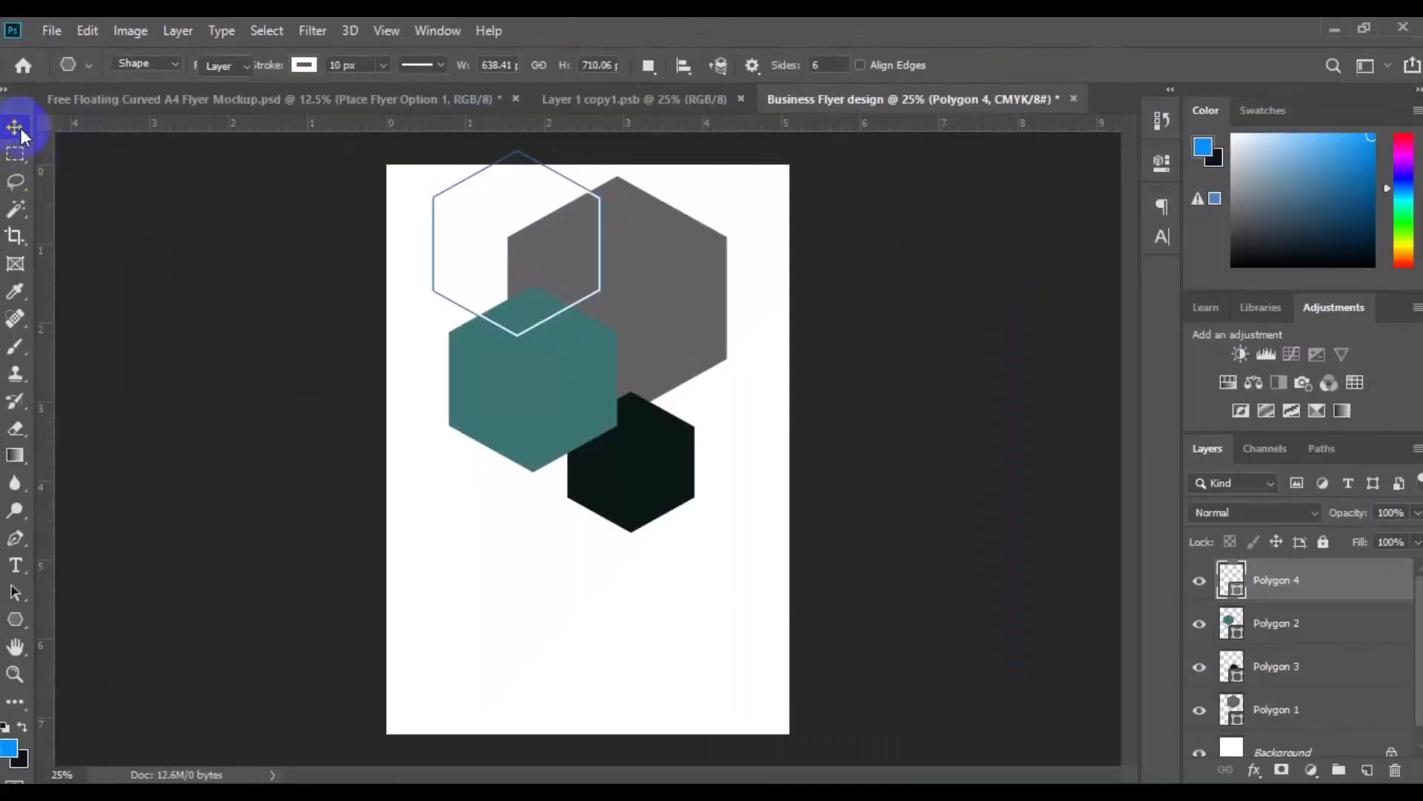
Duplicate the teal Polygon 2 layer and name the copy Polygon 5
click(519, 410)
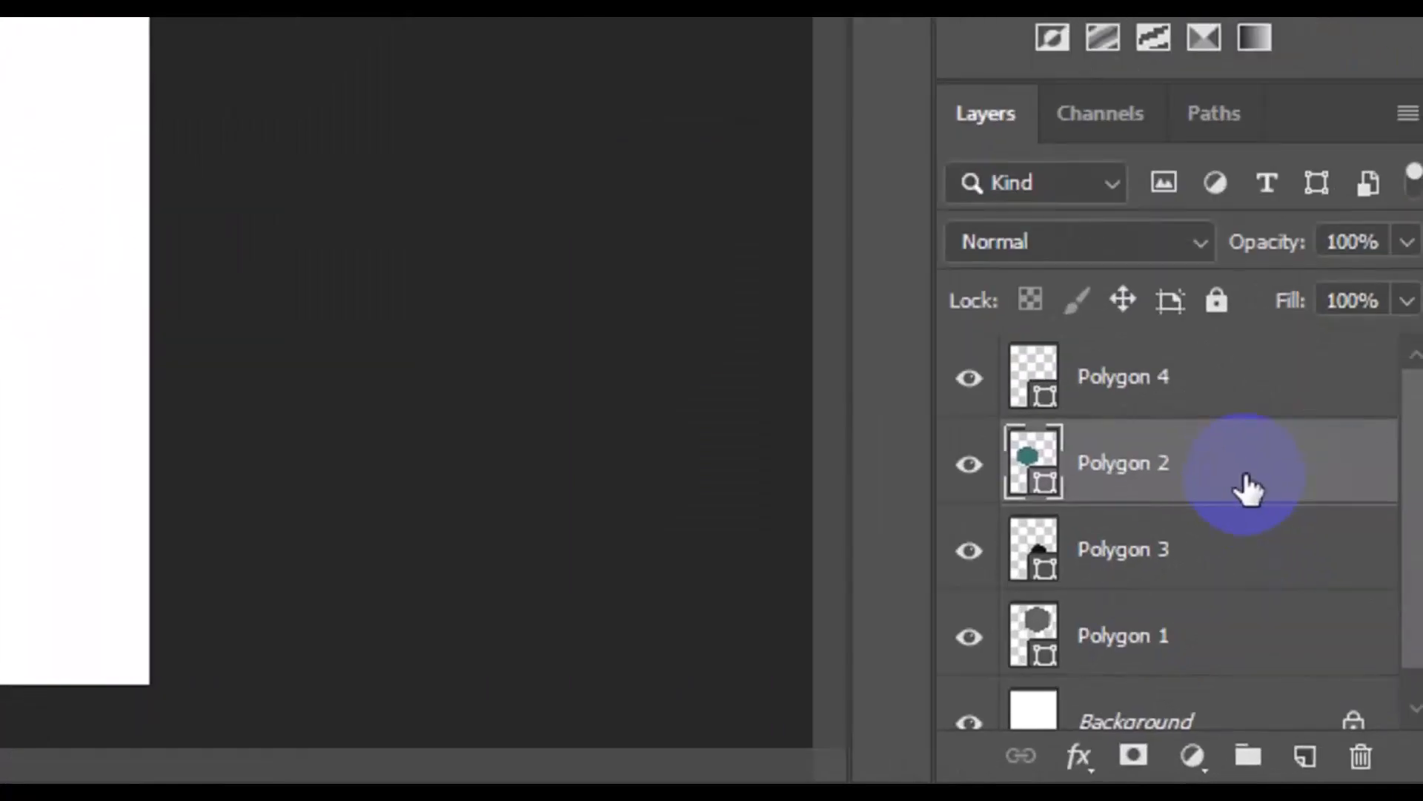
right_click(1245, 474)
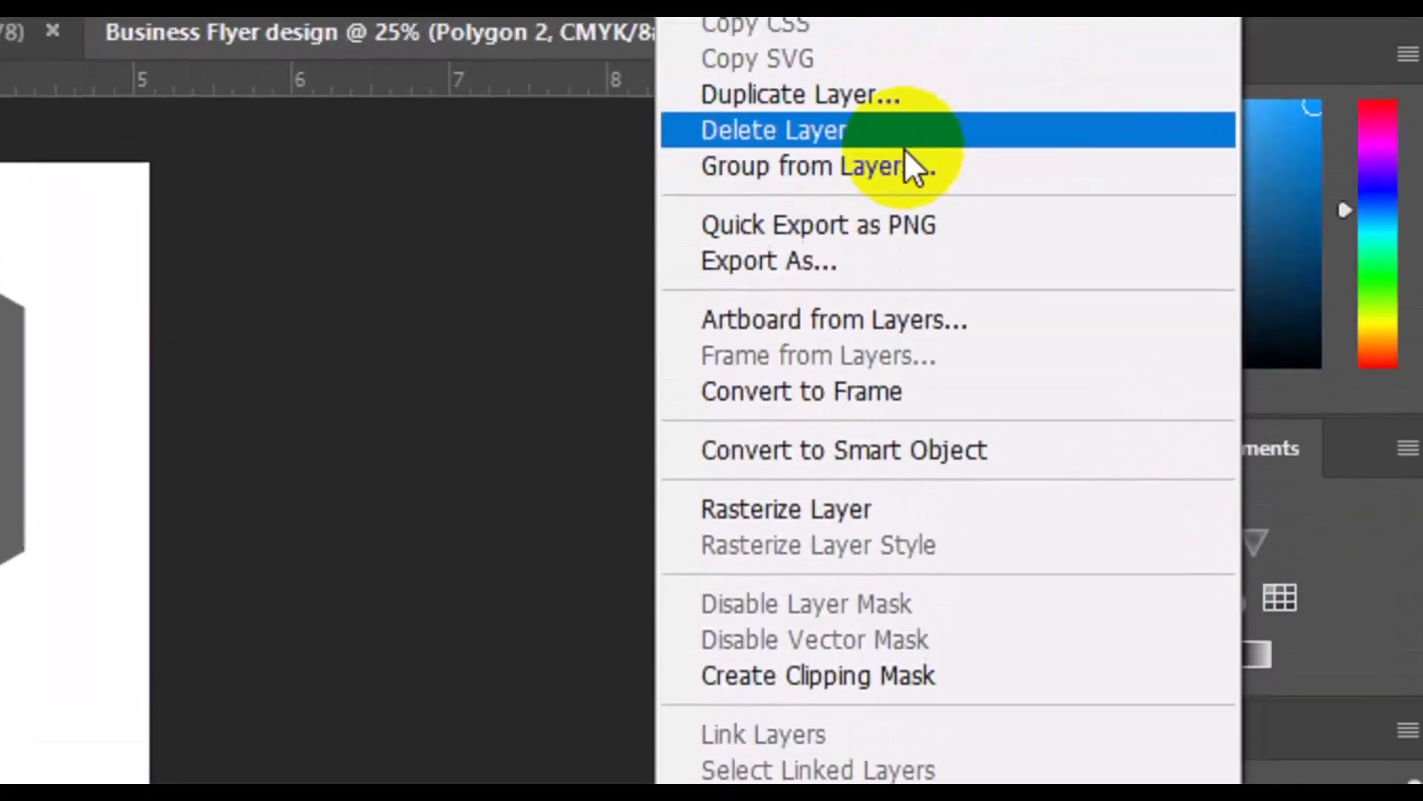
click(882, 166)
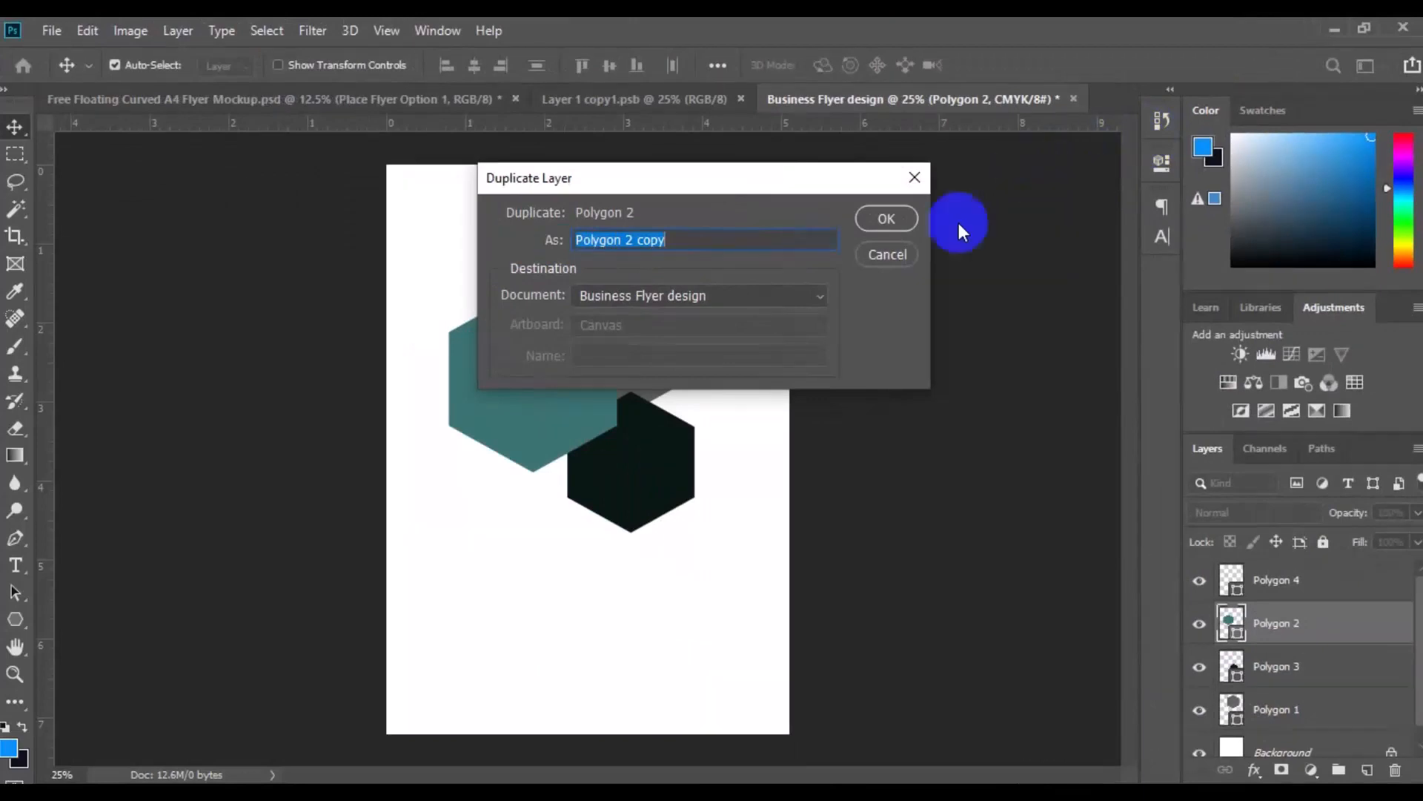
click(753, 247)
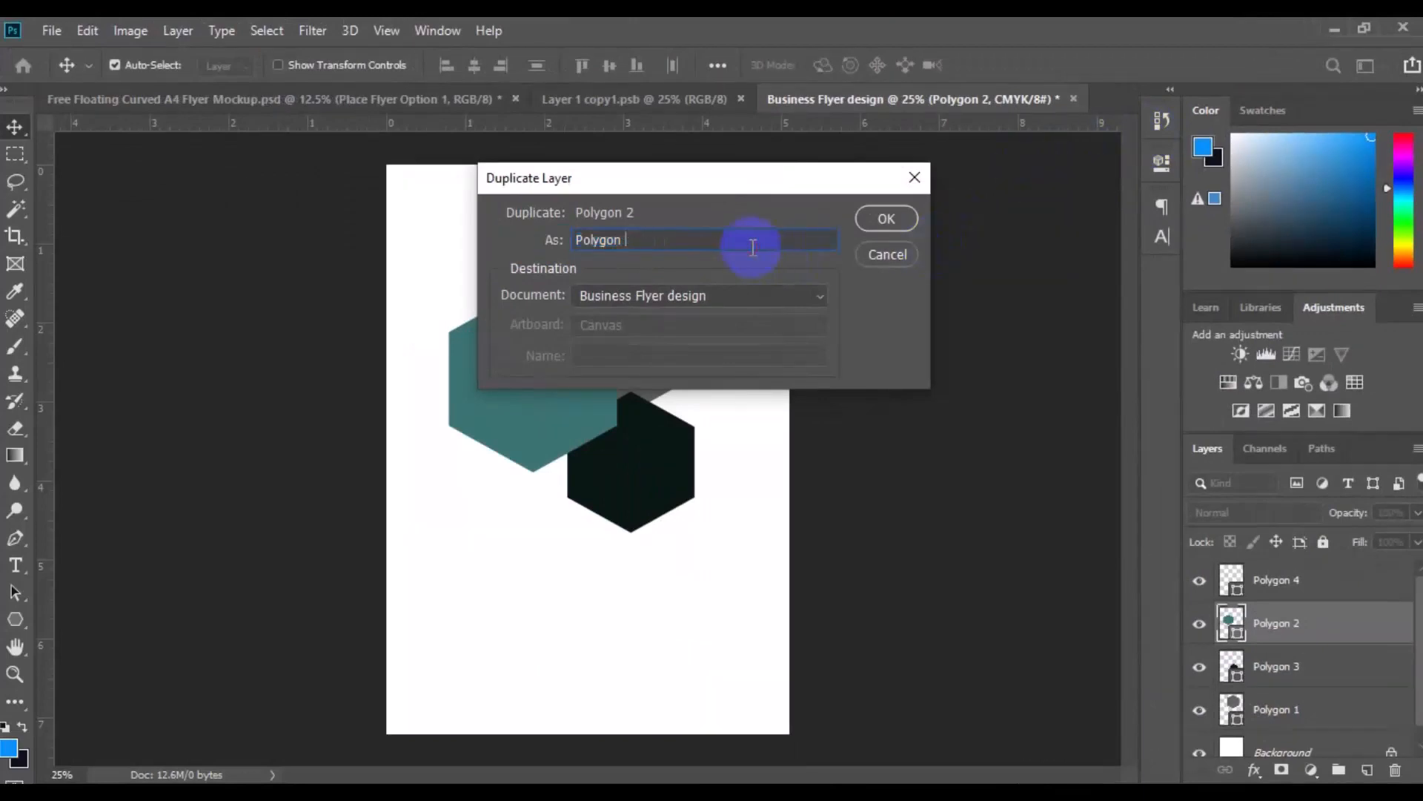
click(899, 218)
key(ctrl+j)
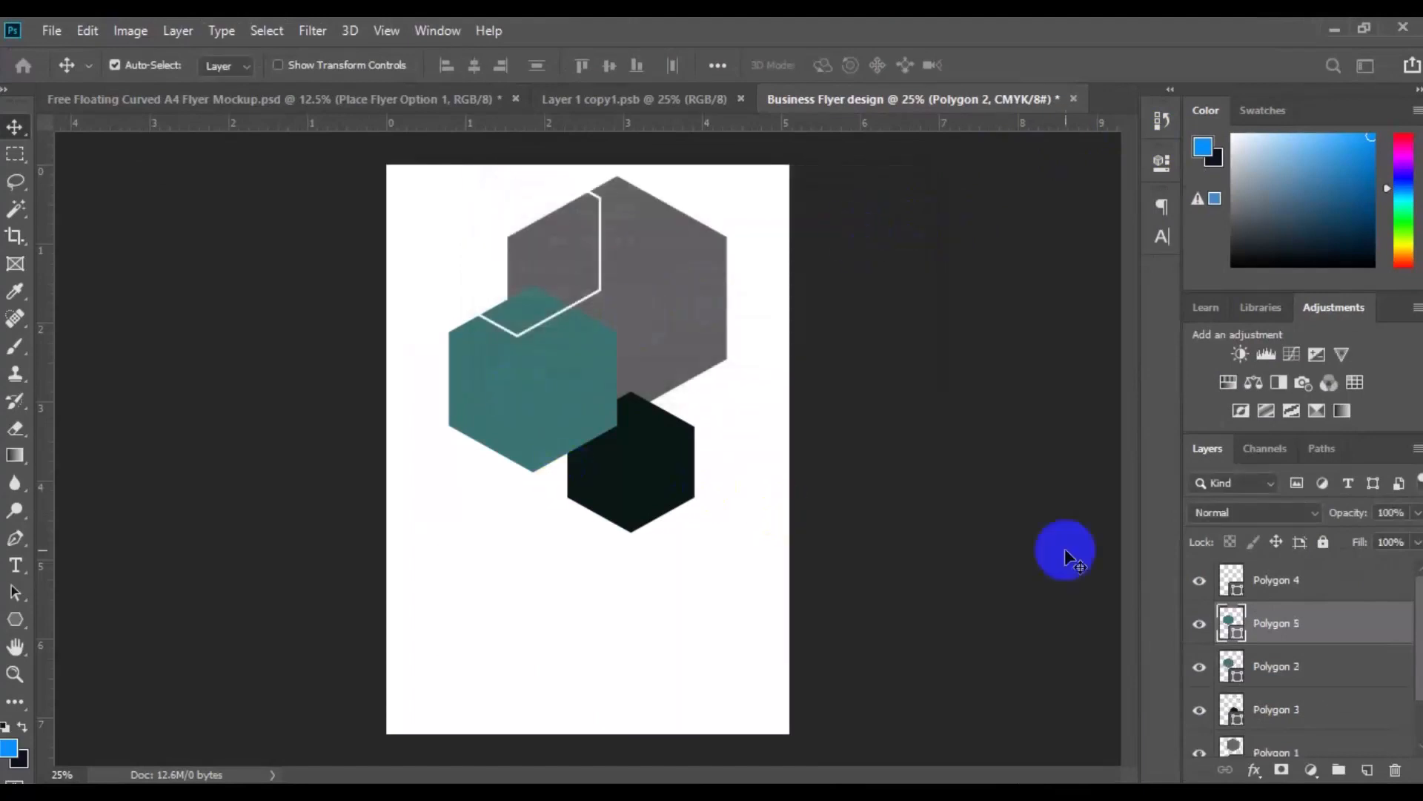
double_click(1235, 635)
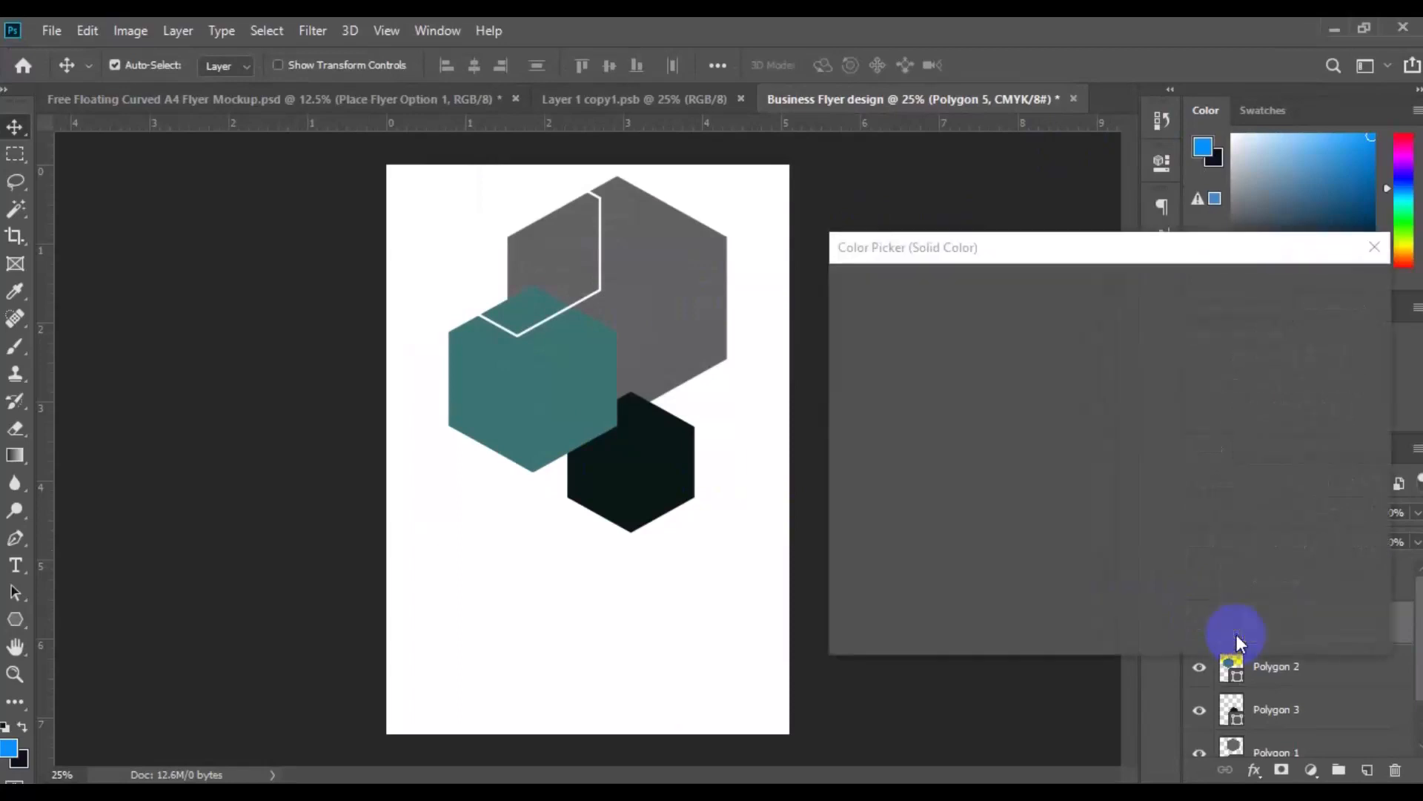
click(654, 501)
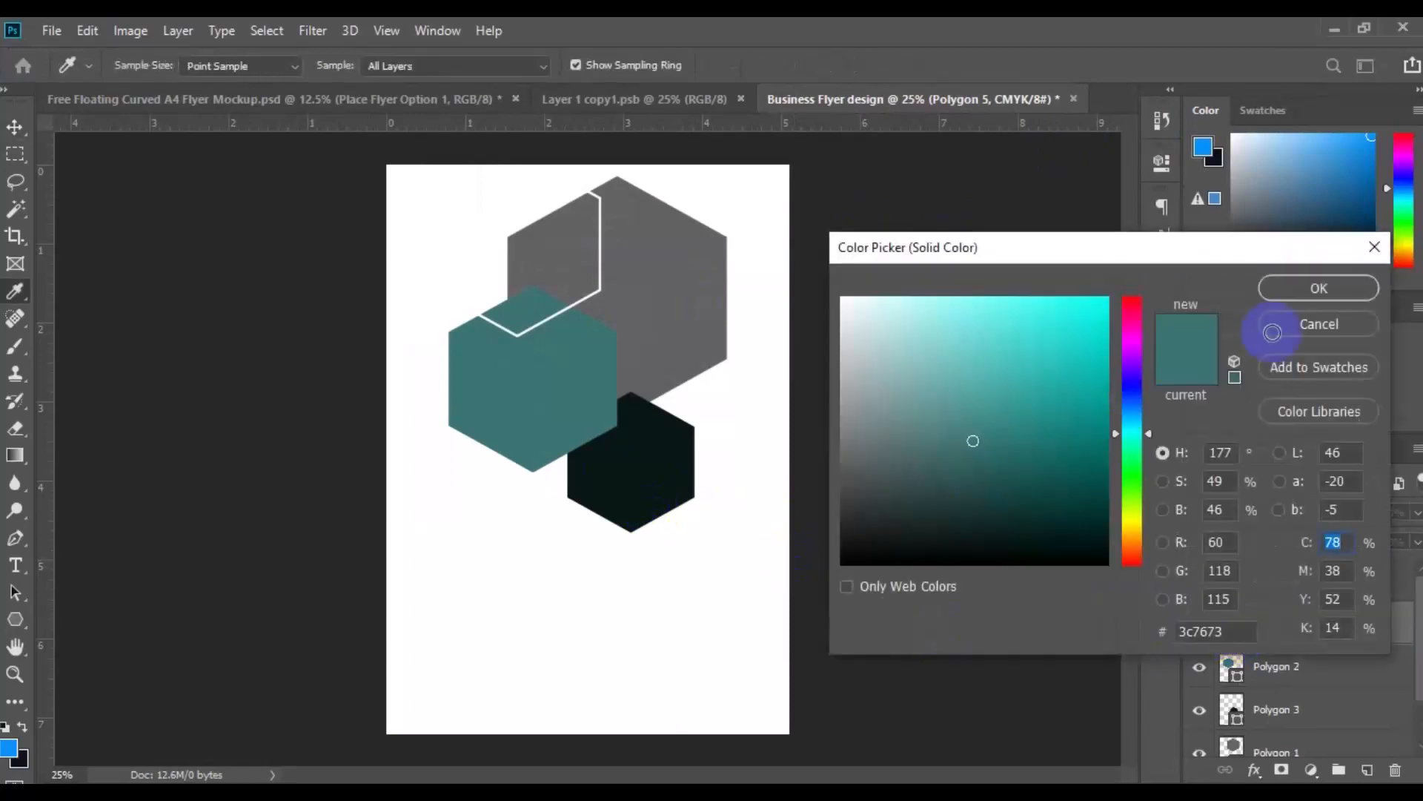
click(1284, 297)
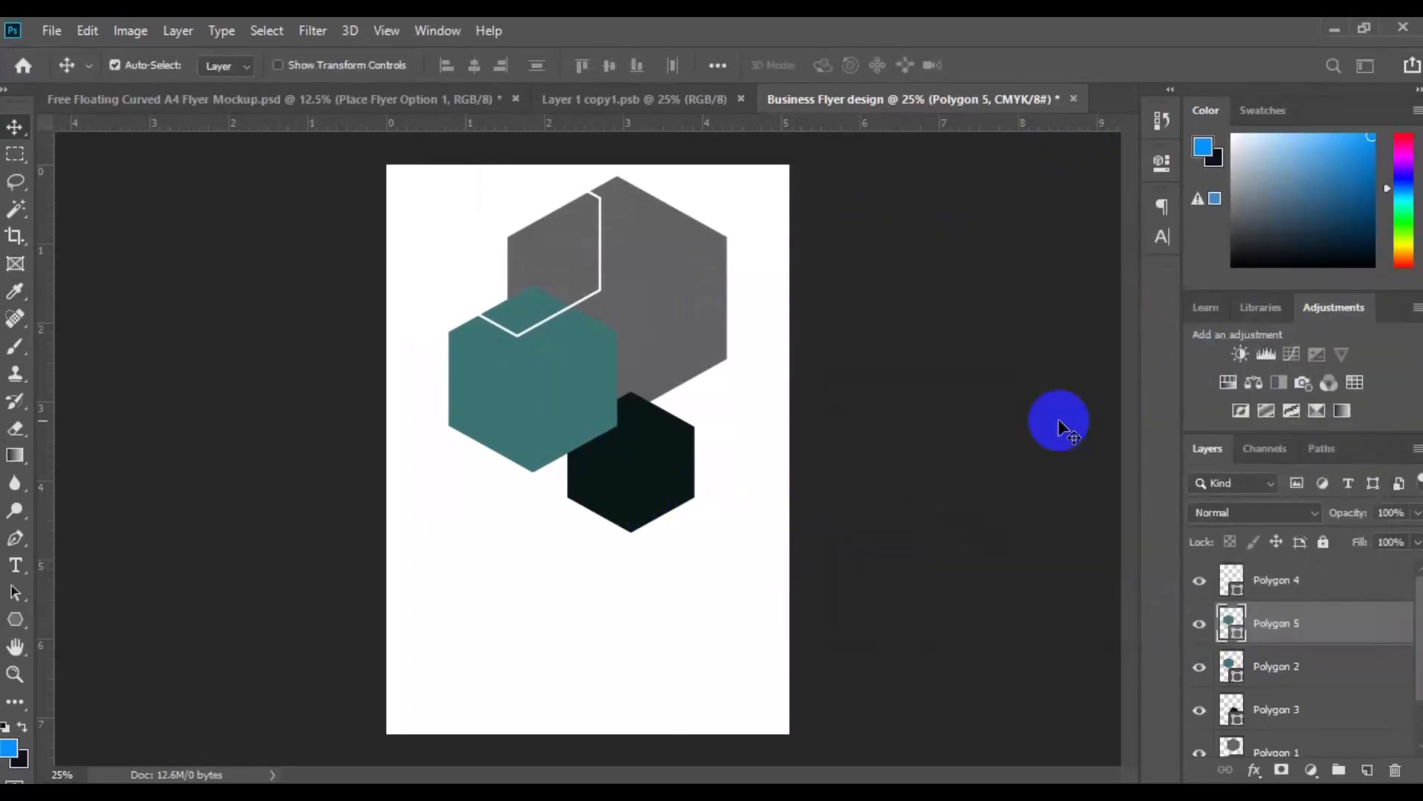
Scale the Polygon 5 hexagon down with Free Transform to about 45% and place it against the grey hexagon's upper-left edge
click(86, 31)
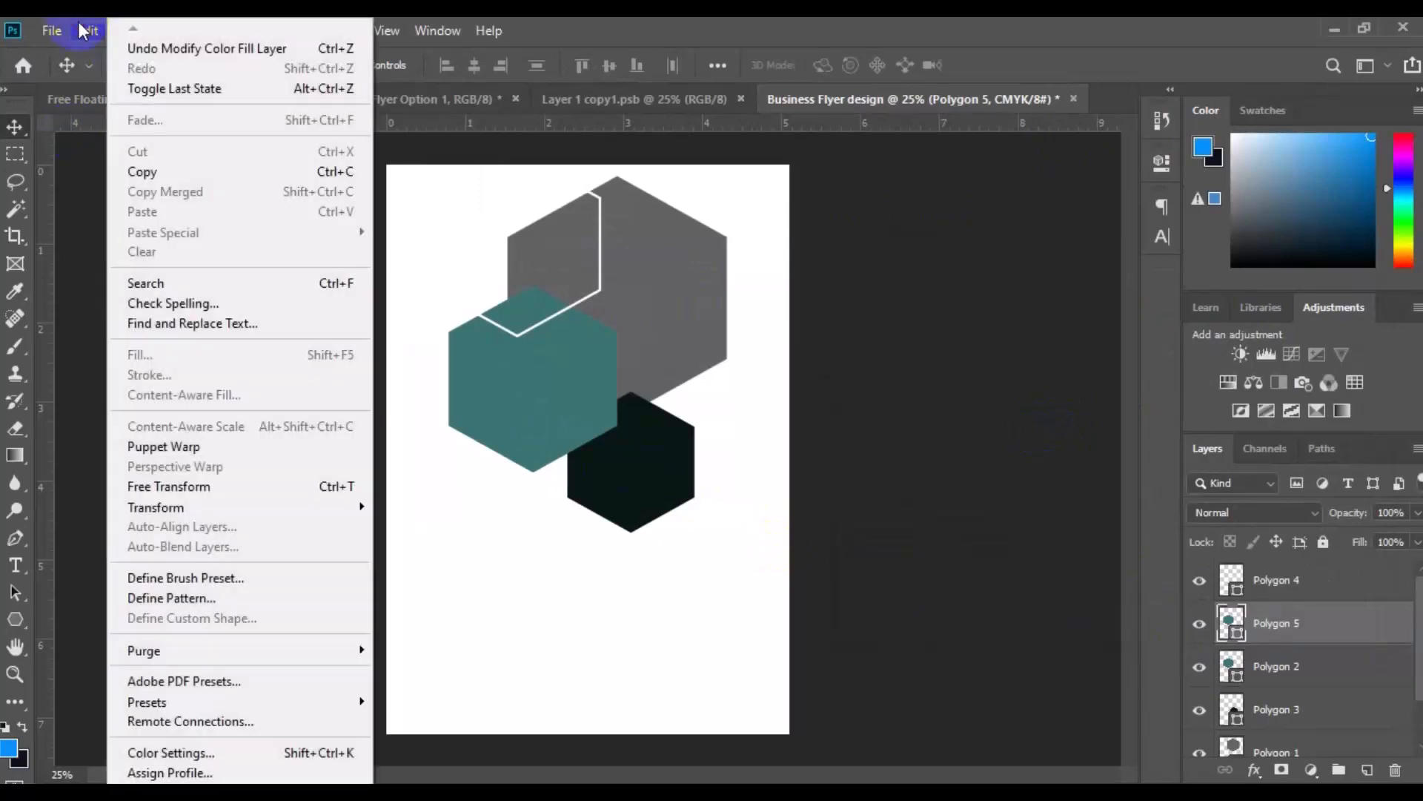
click(183, 485)
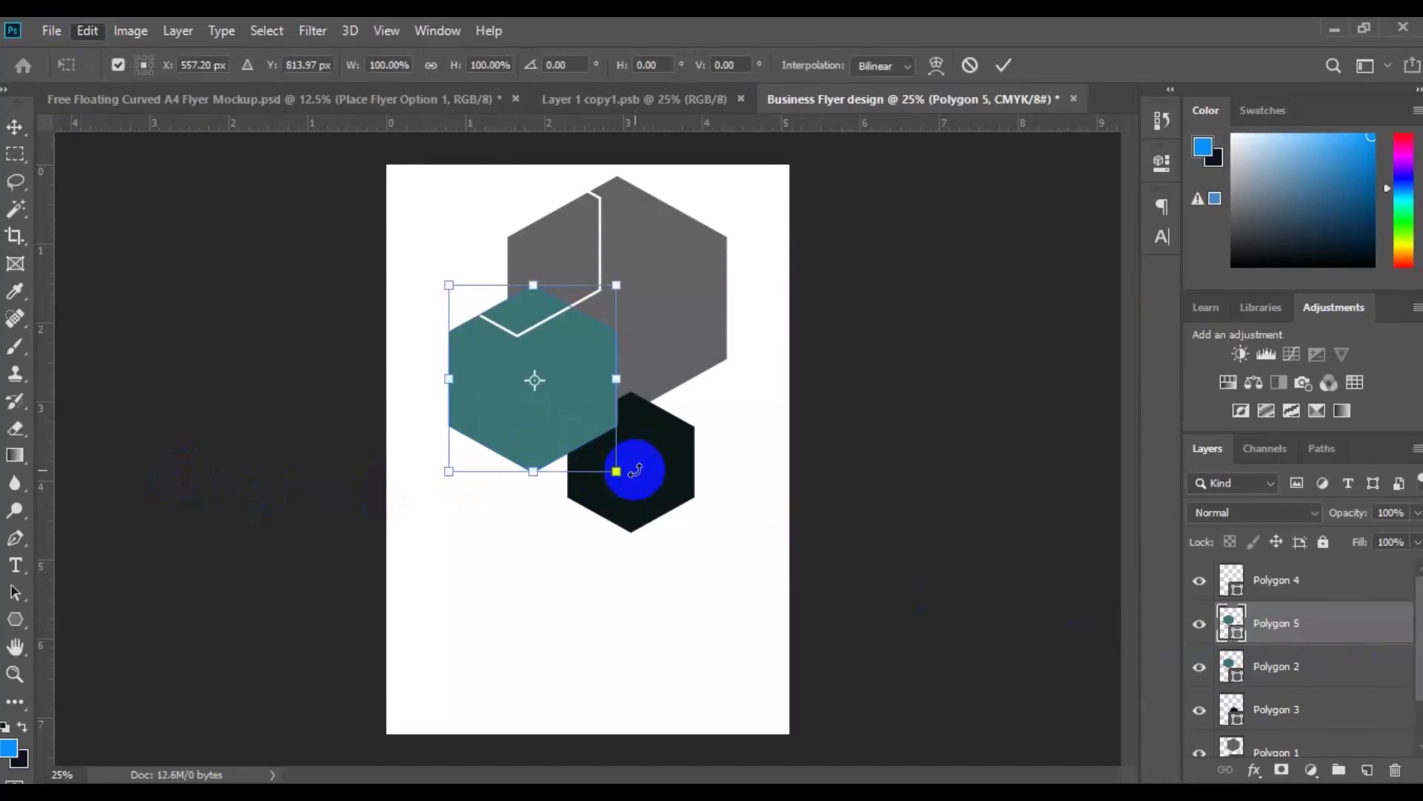
drag(617, 473, 522, 274)
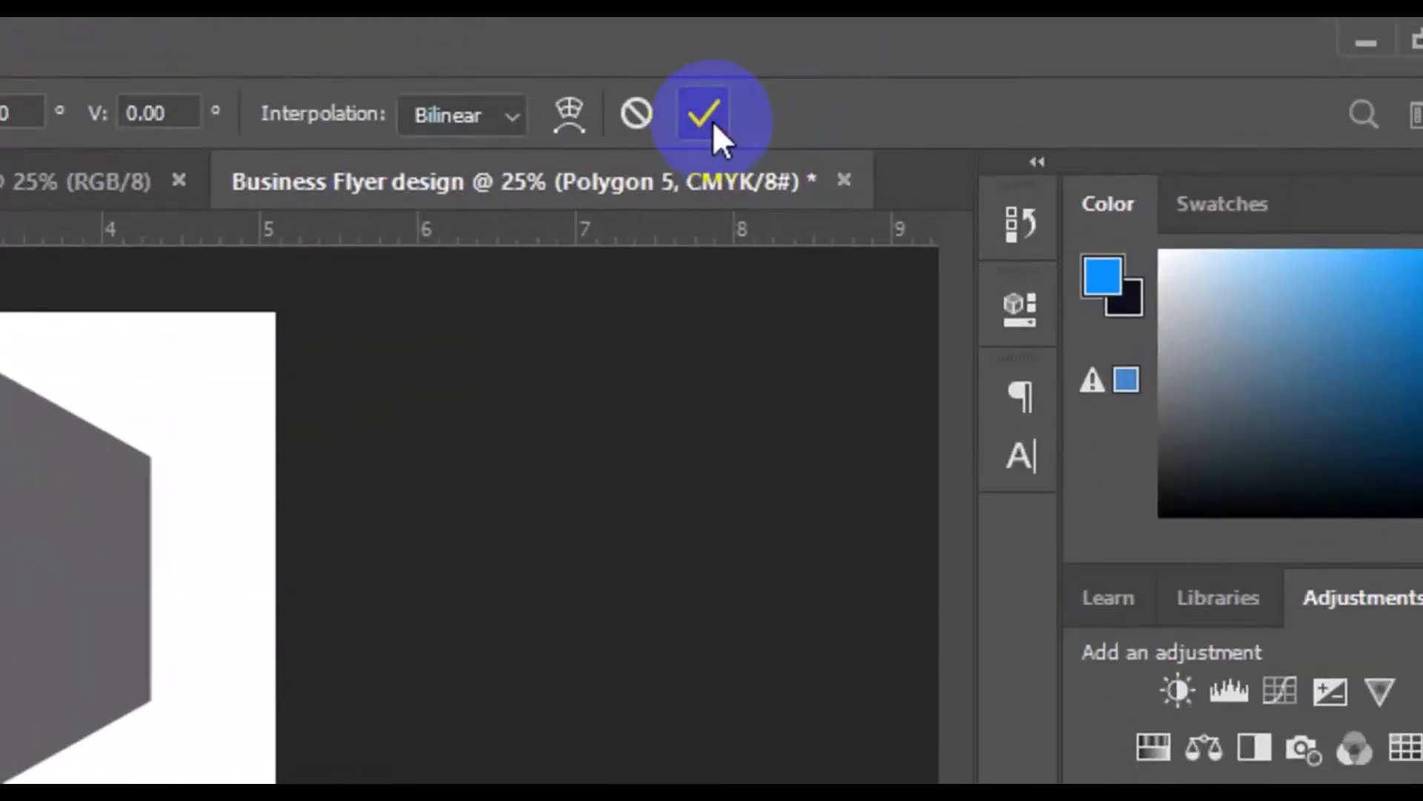
click(713, 122)
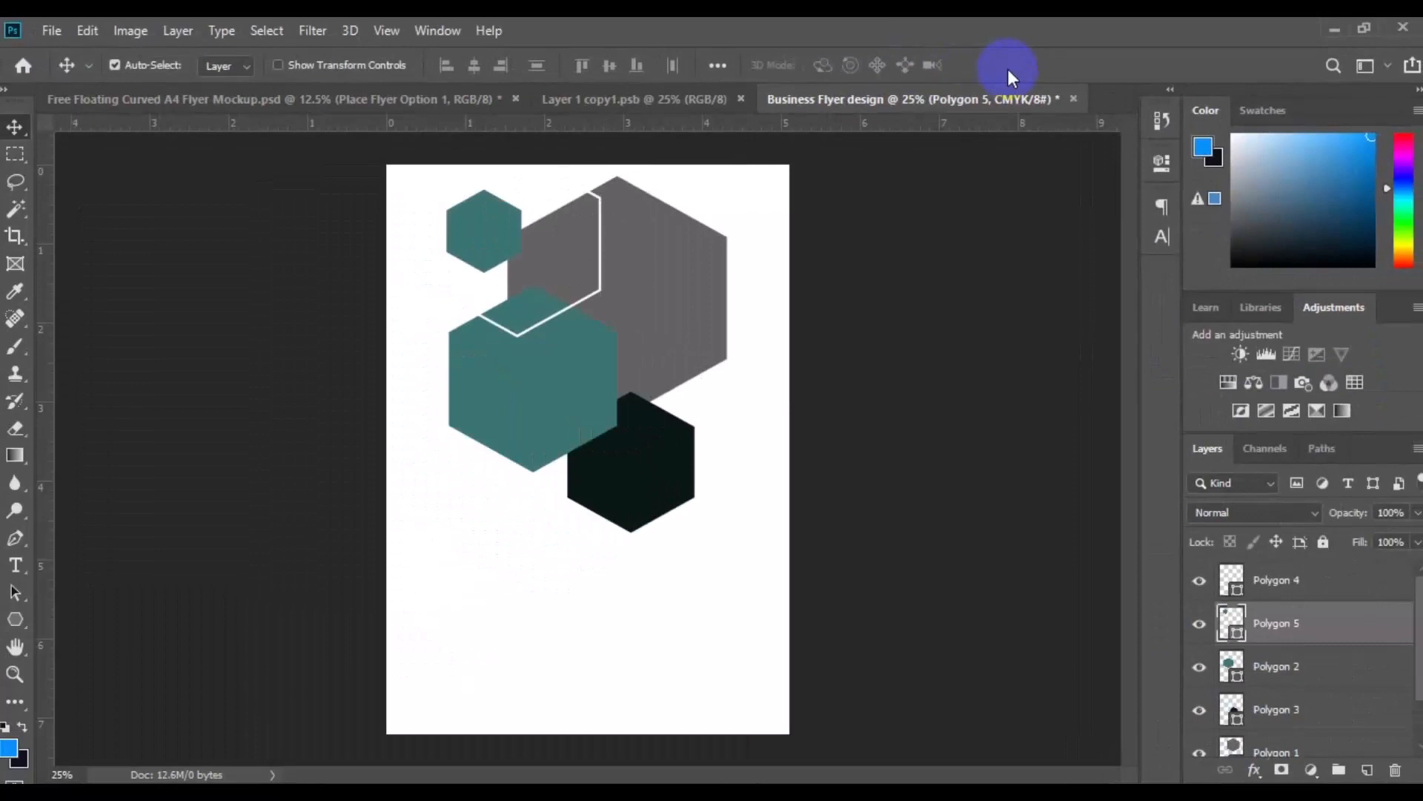
Duplicate the white-outlined Polygon 4 layer and name the copy Polygon 6
click(601, 265)
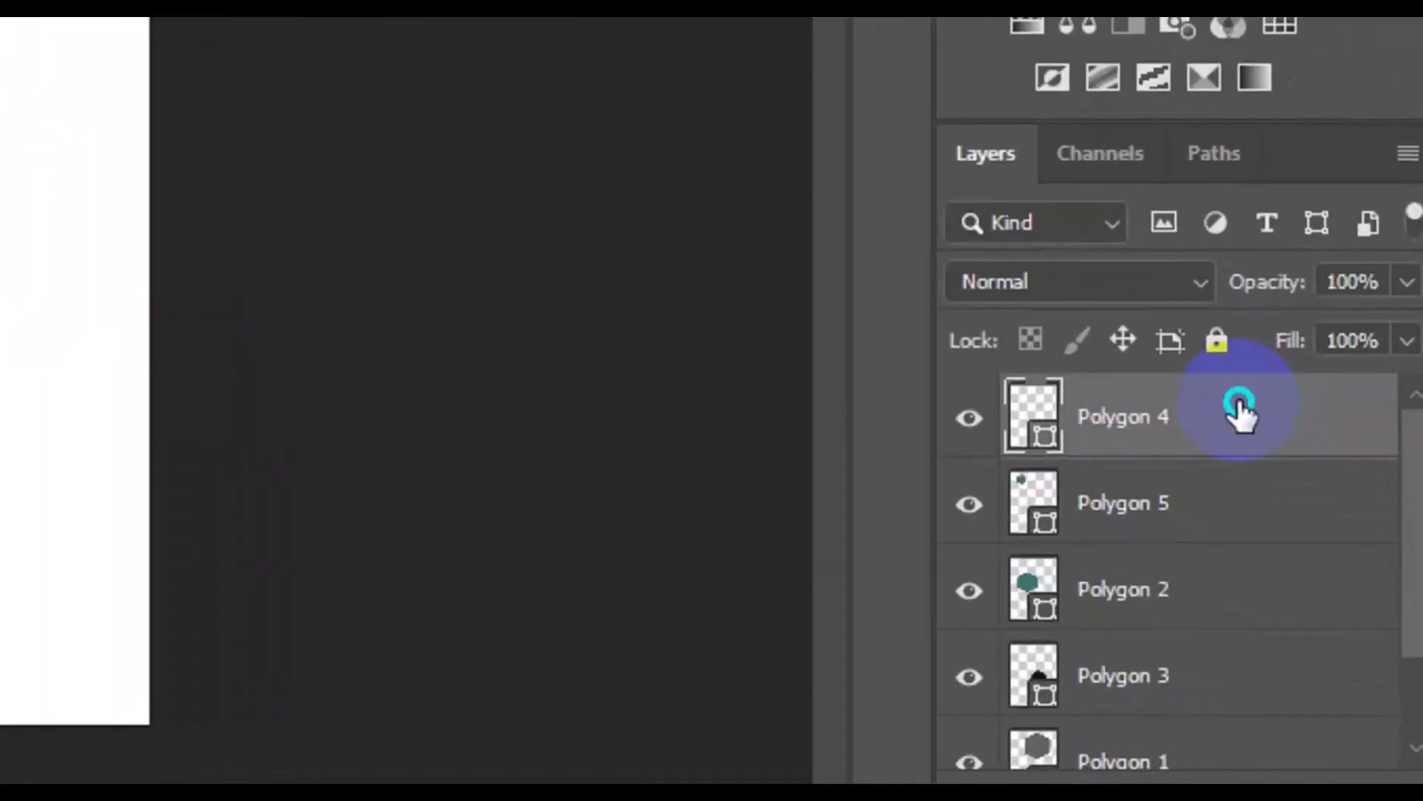
right_click(1335, 580)
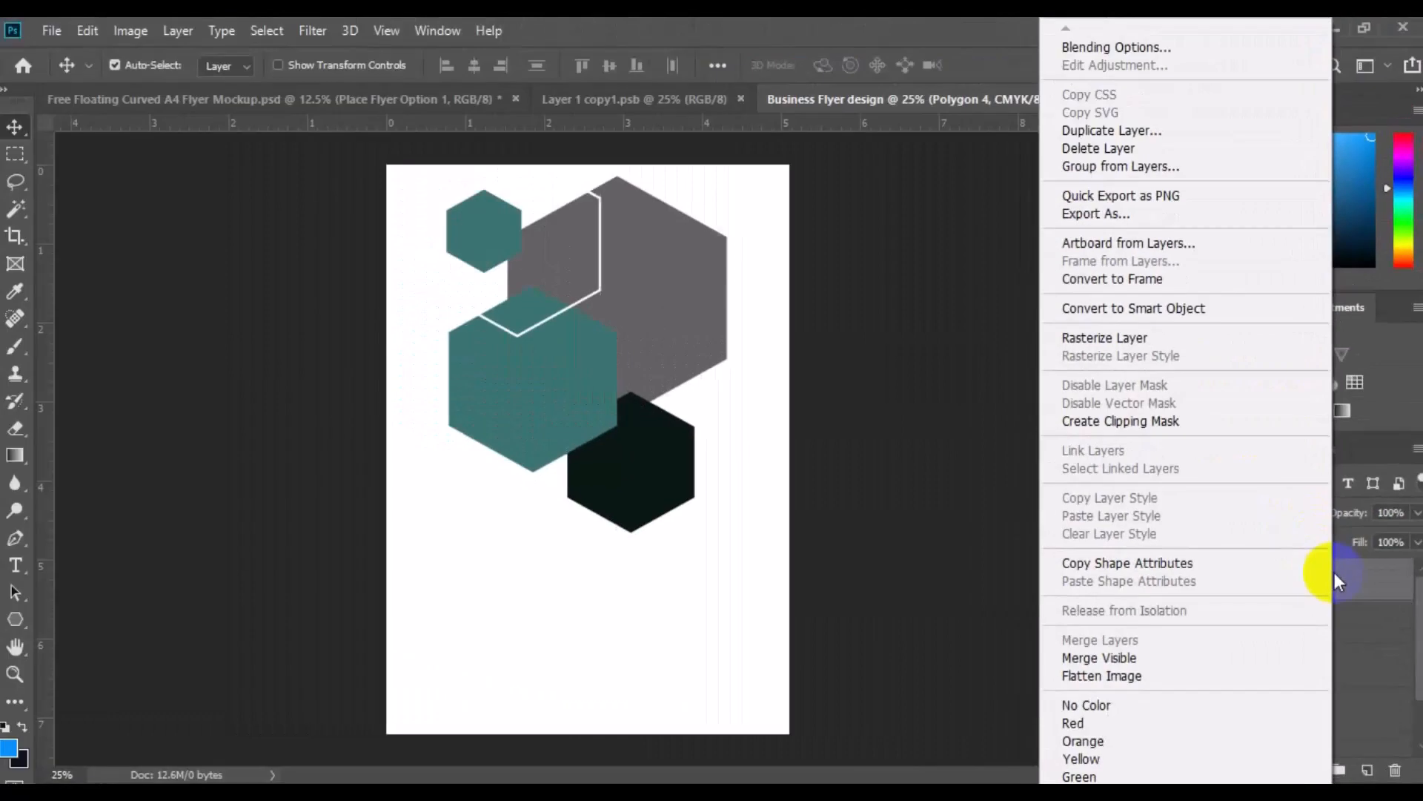
click(1124, 130)
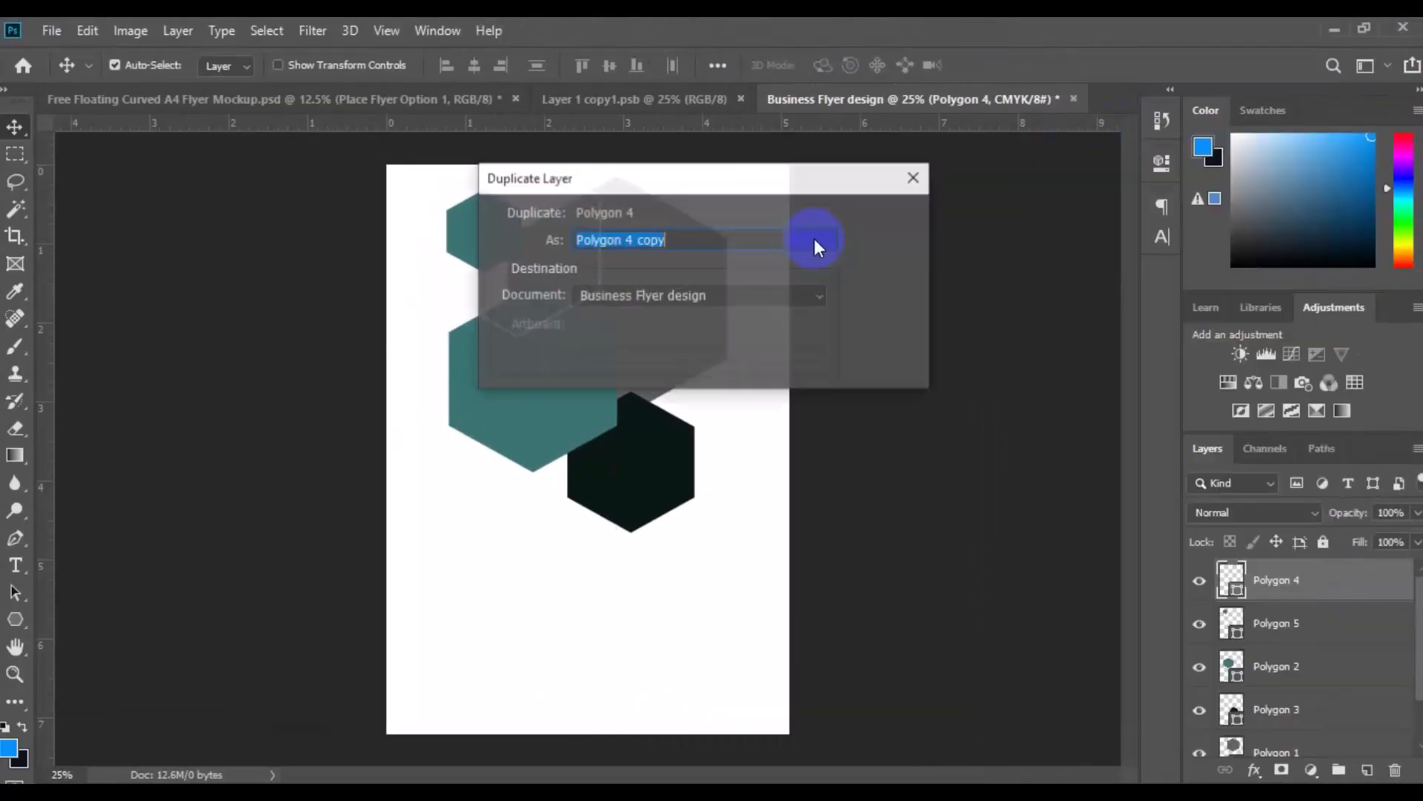
click(688, 241)
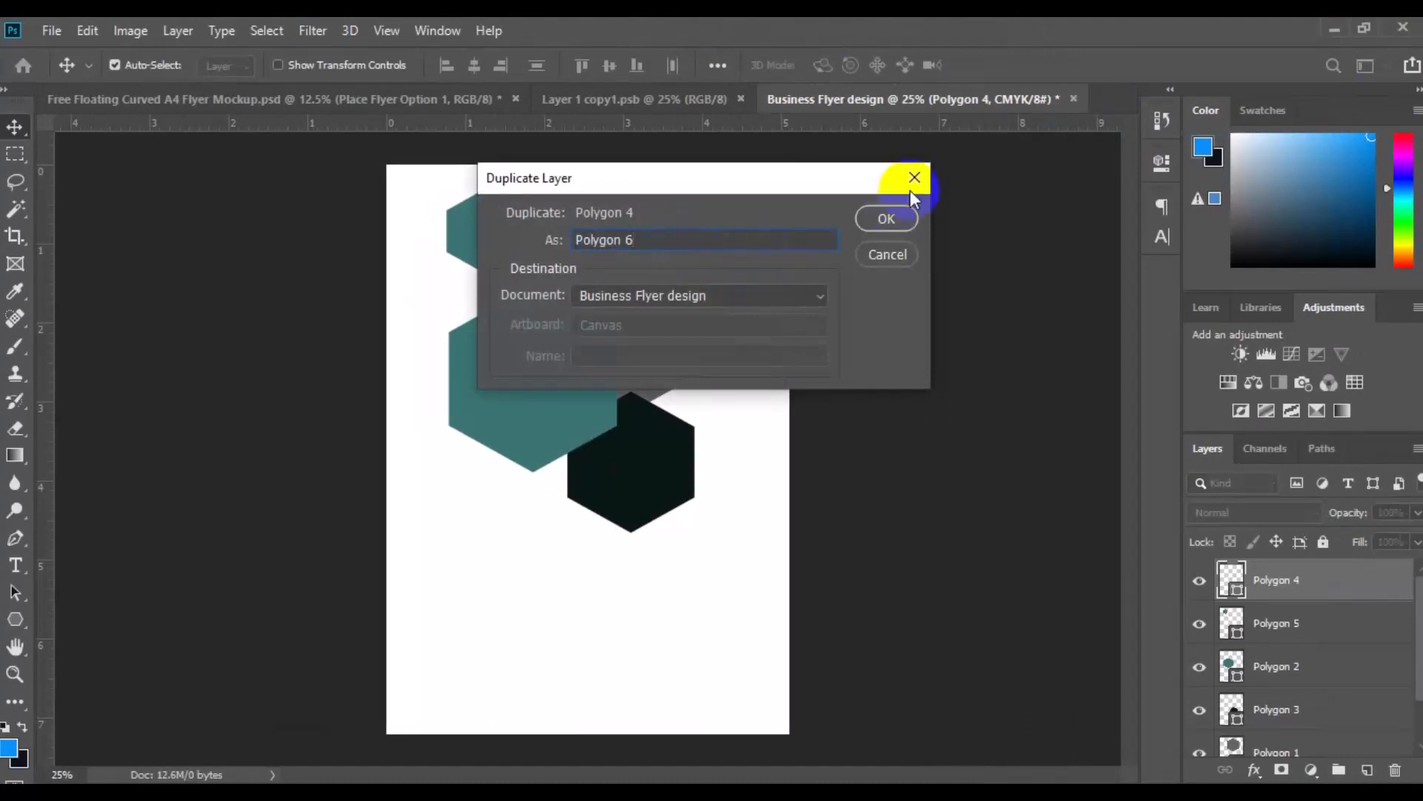
click(896, 218)
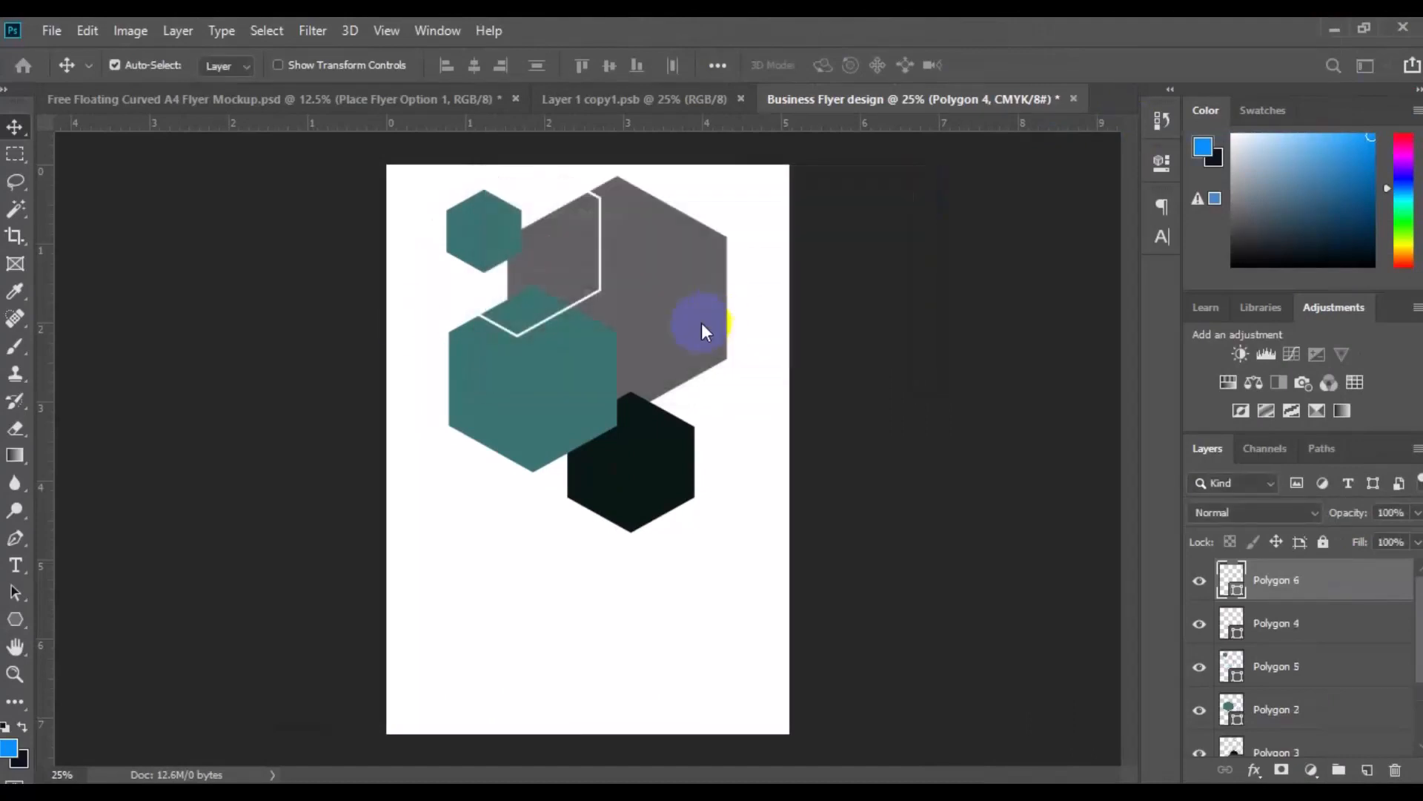
Move the Polygon 6 outline over the near-black hexagon with Free Transform and scale it up to about 117%, centred on that hexagon
click(88, 31)
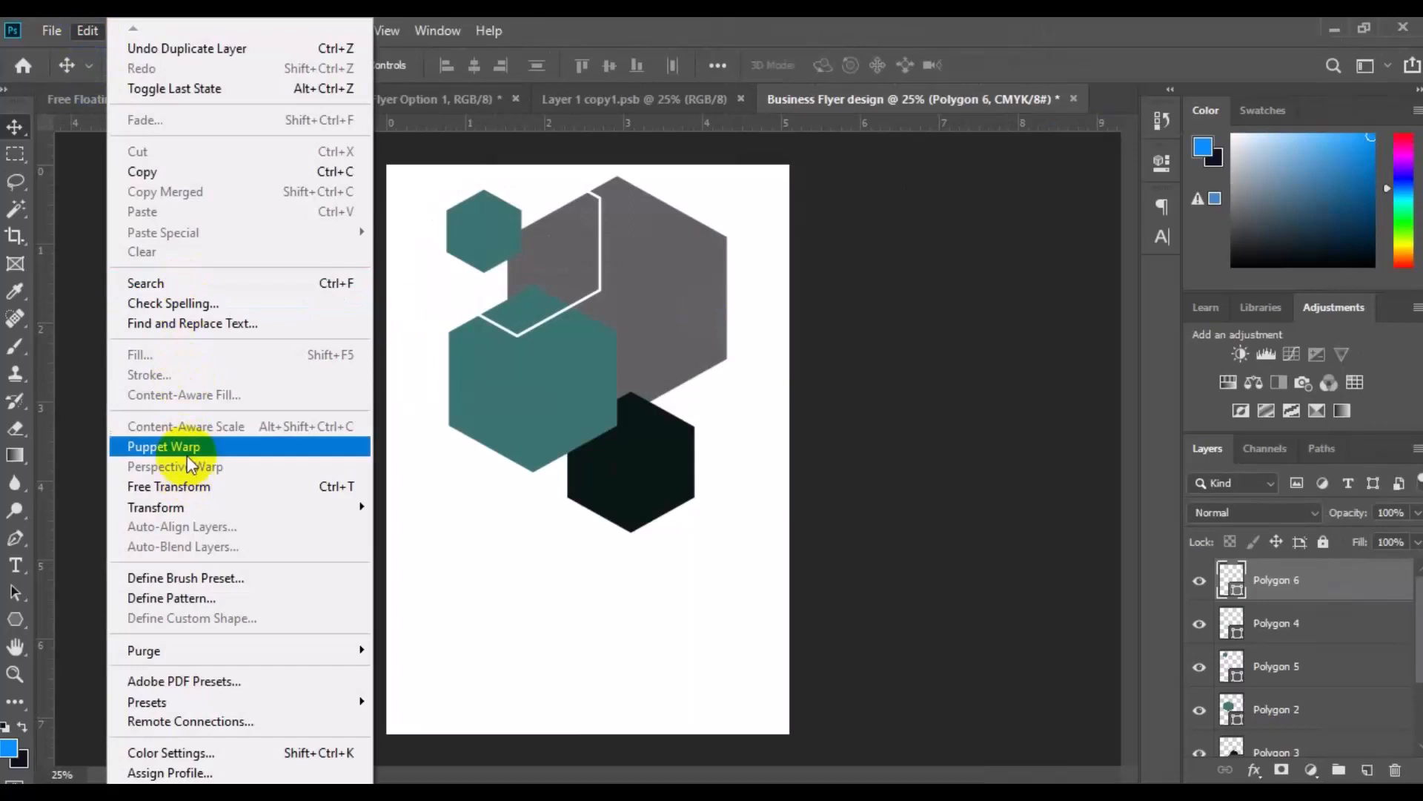
click(187, 491)
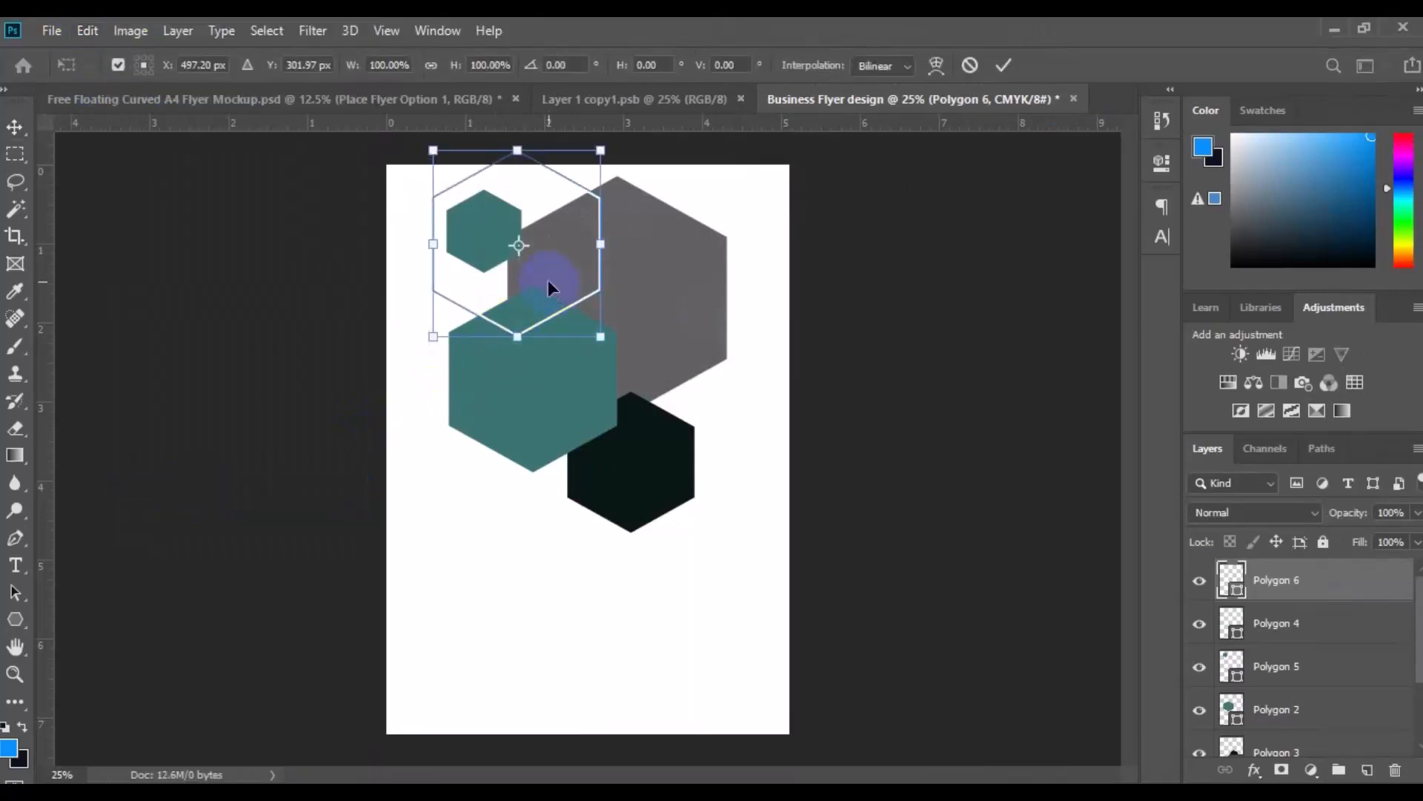
drag(549, 288, 663, 510)
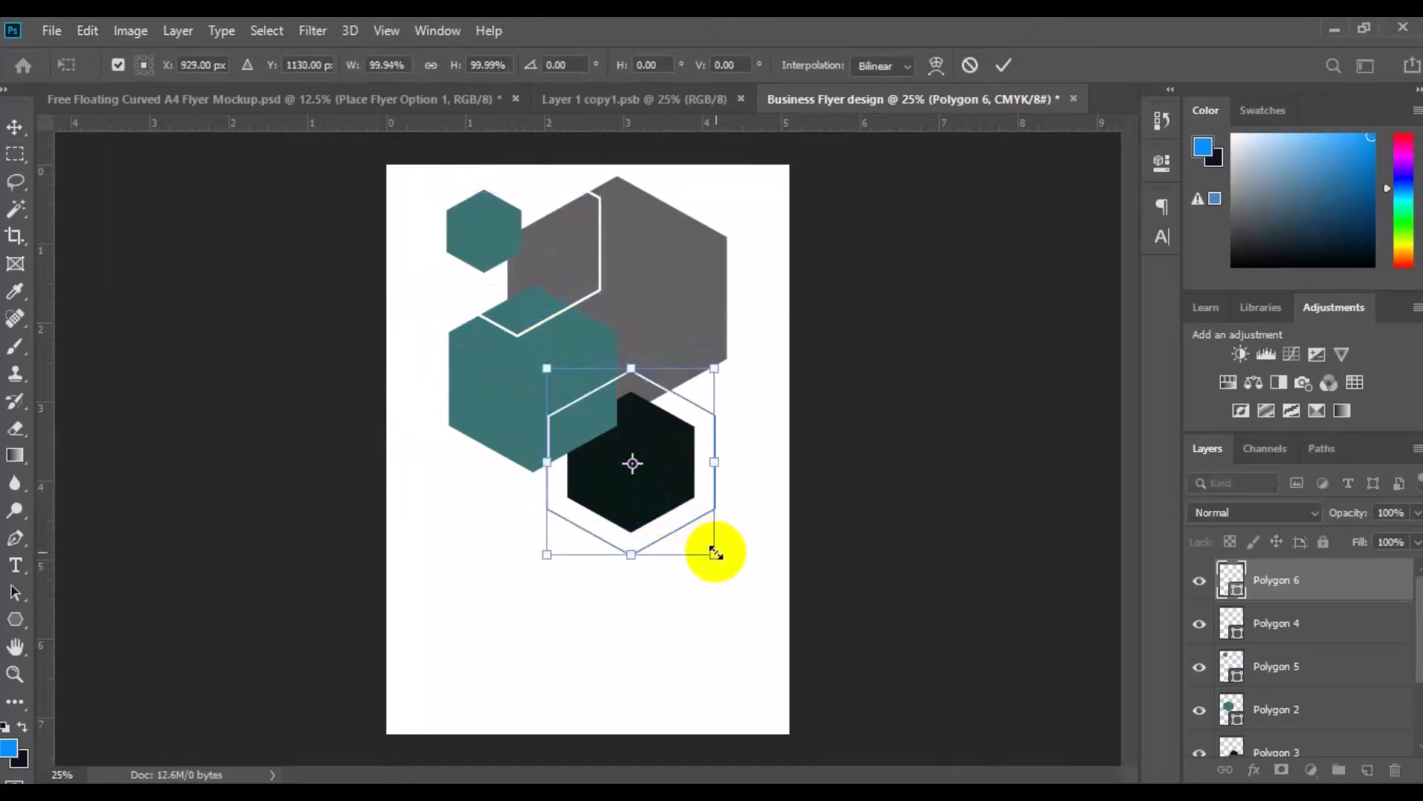
drag(715, 552, 729, 570)
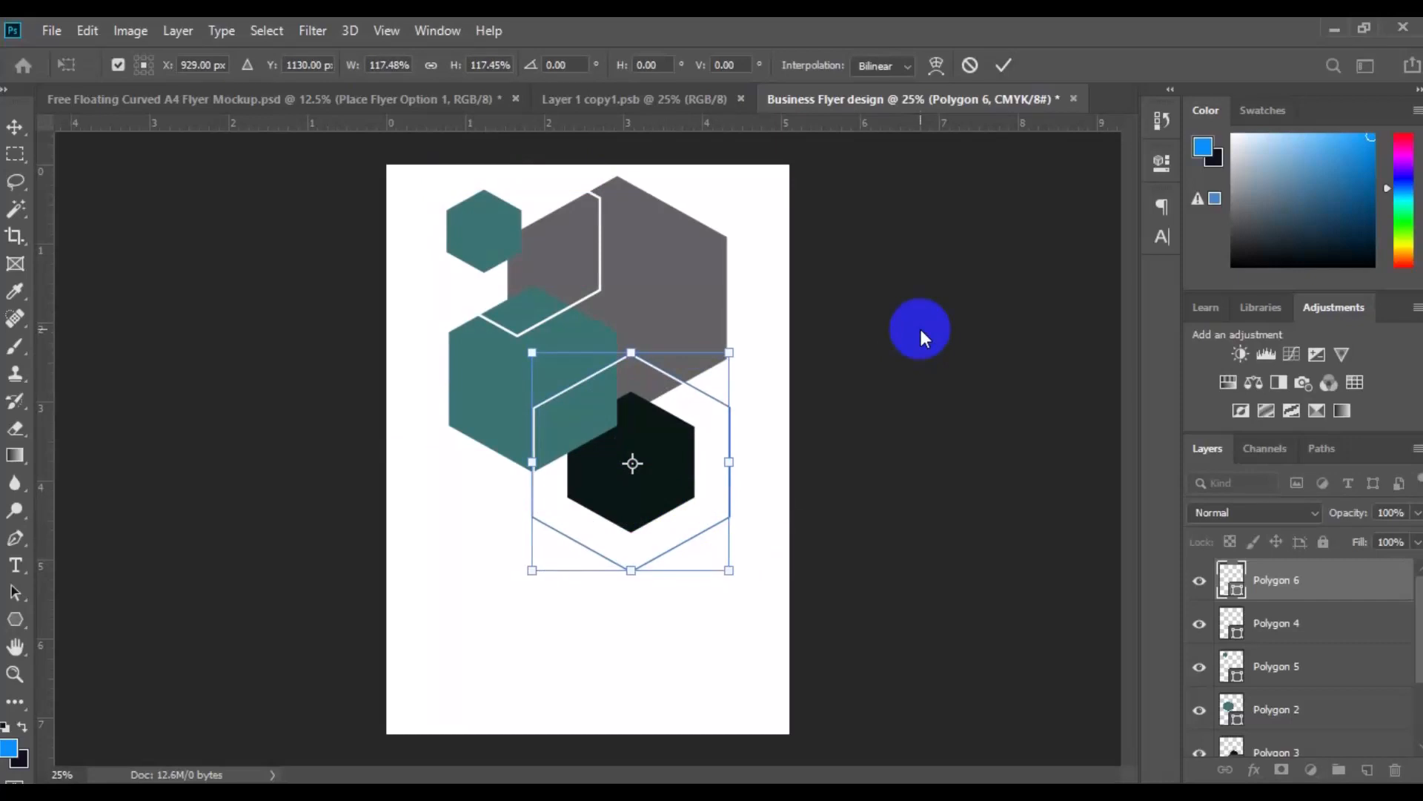
click(975, 202)
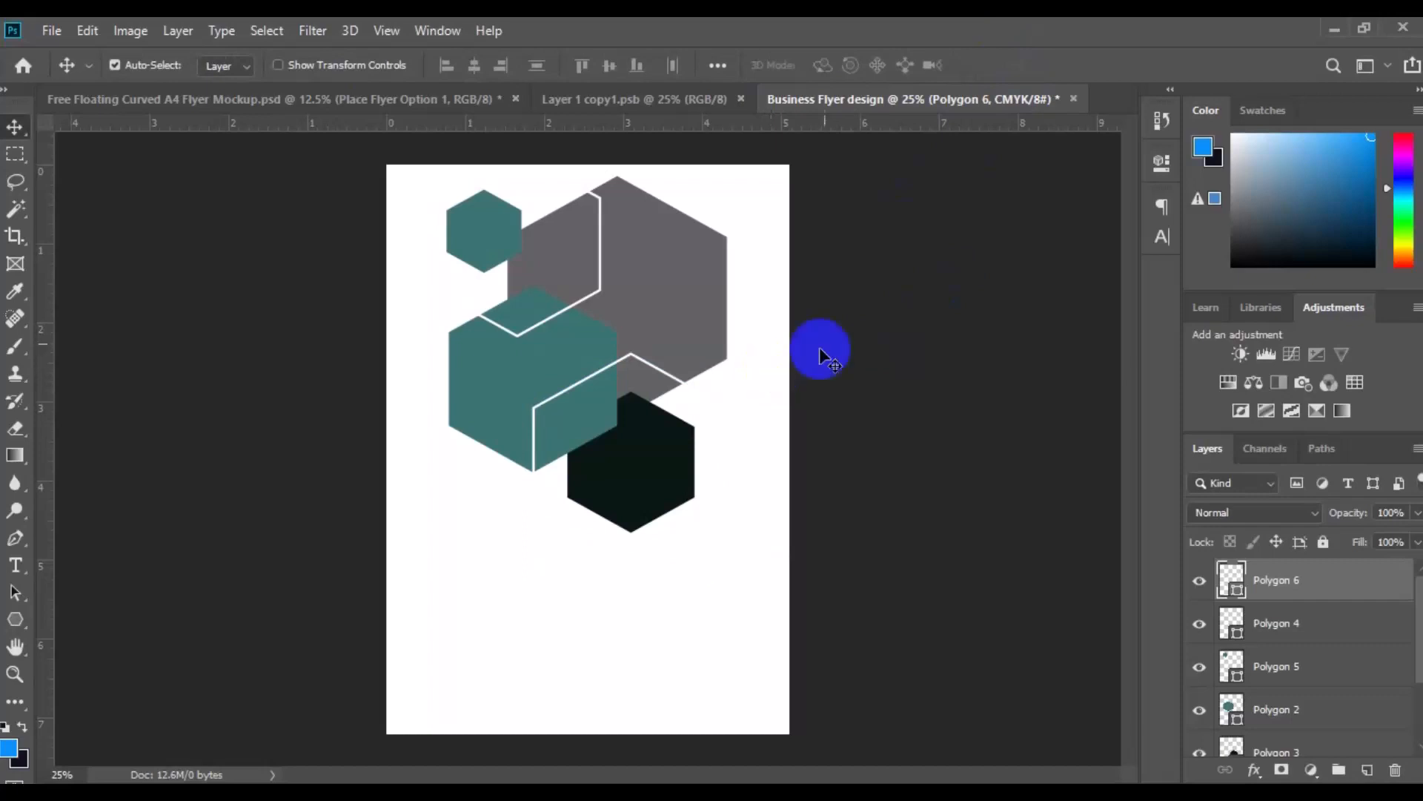
Place the city-wallpaper-7 image as an embedded layer directly above the grey Polygon 1 hexagon
click(687, 291)
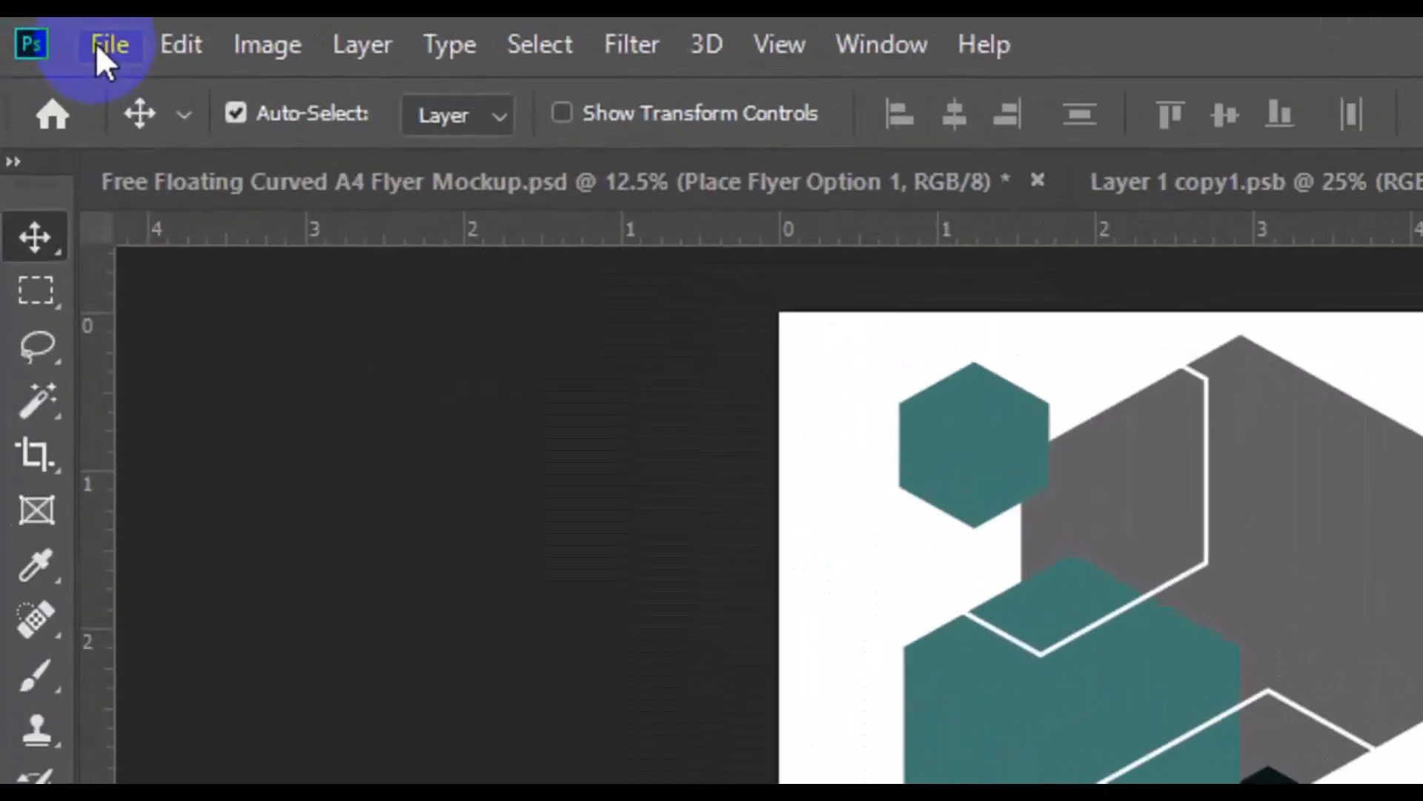
click(96, 43)
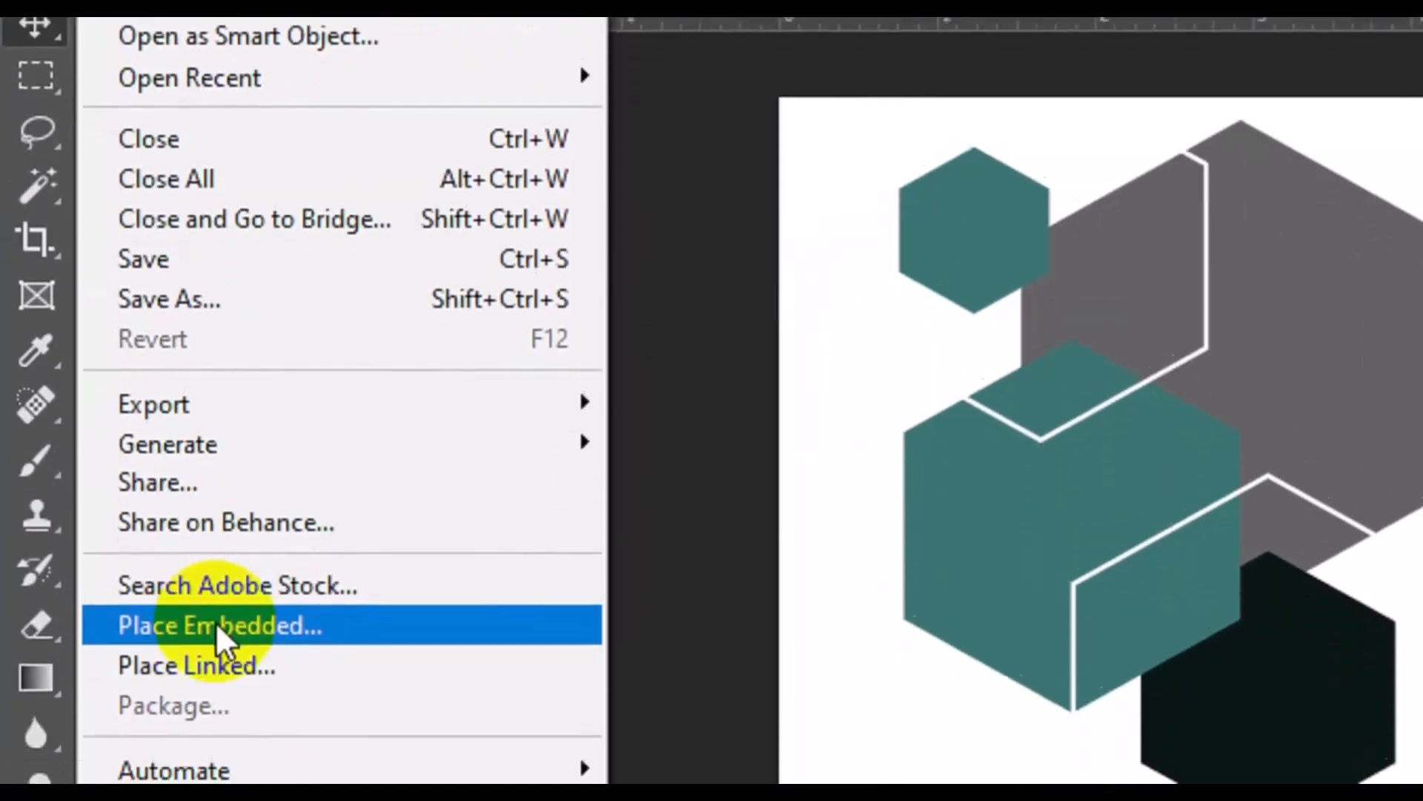
click(216, 622)
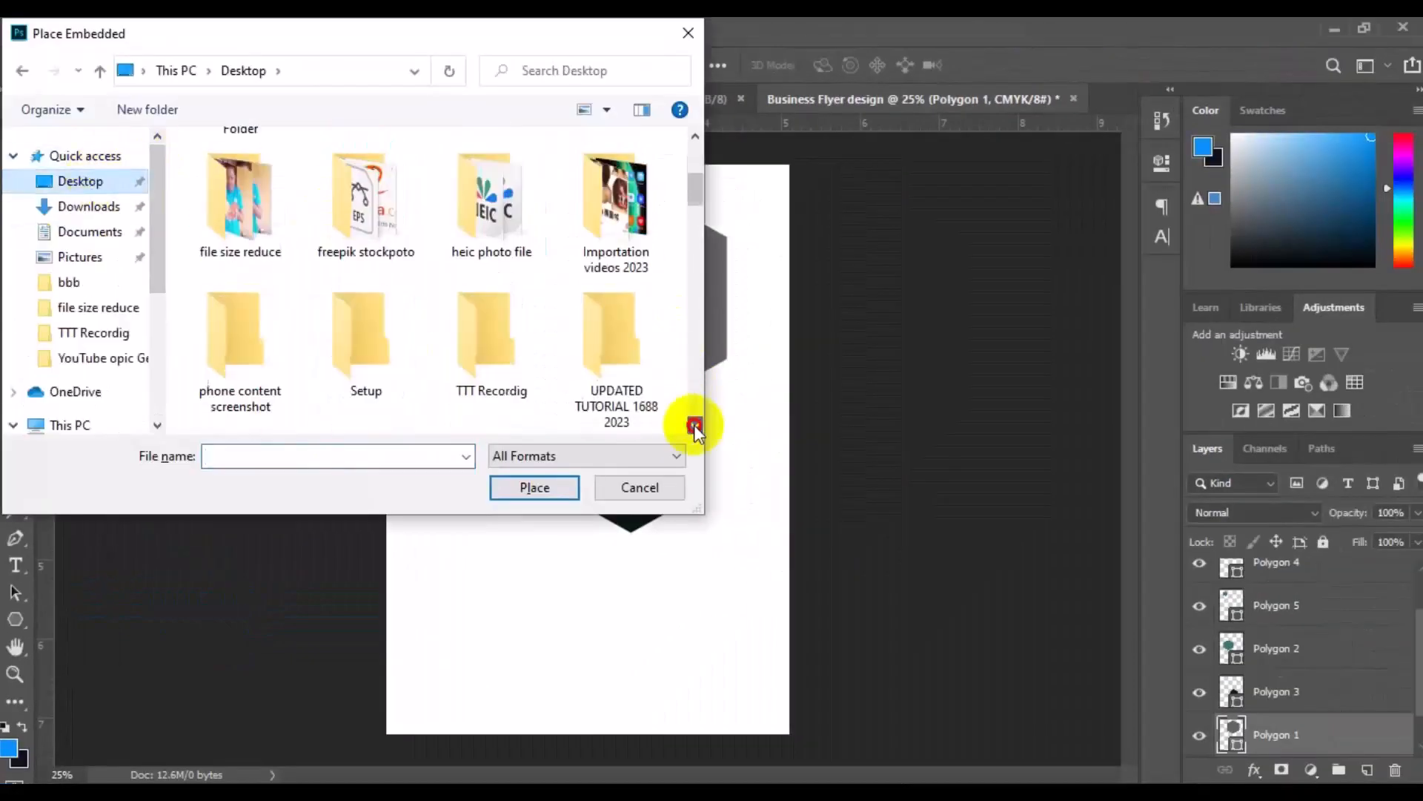
double_click(366, 208)
drag(696, 156, 696, 239)
click(366, 214)
click(535, 487)
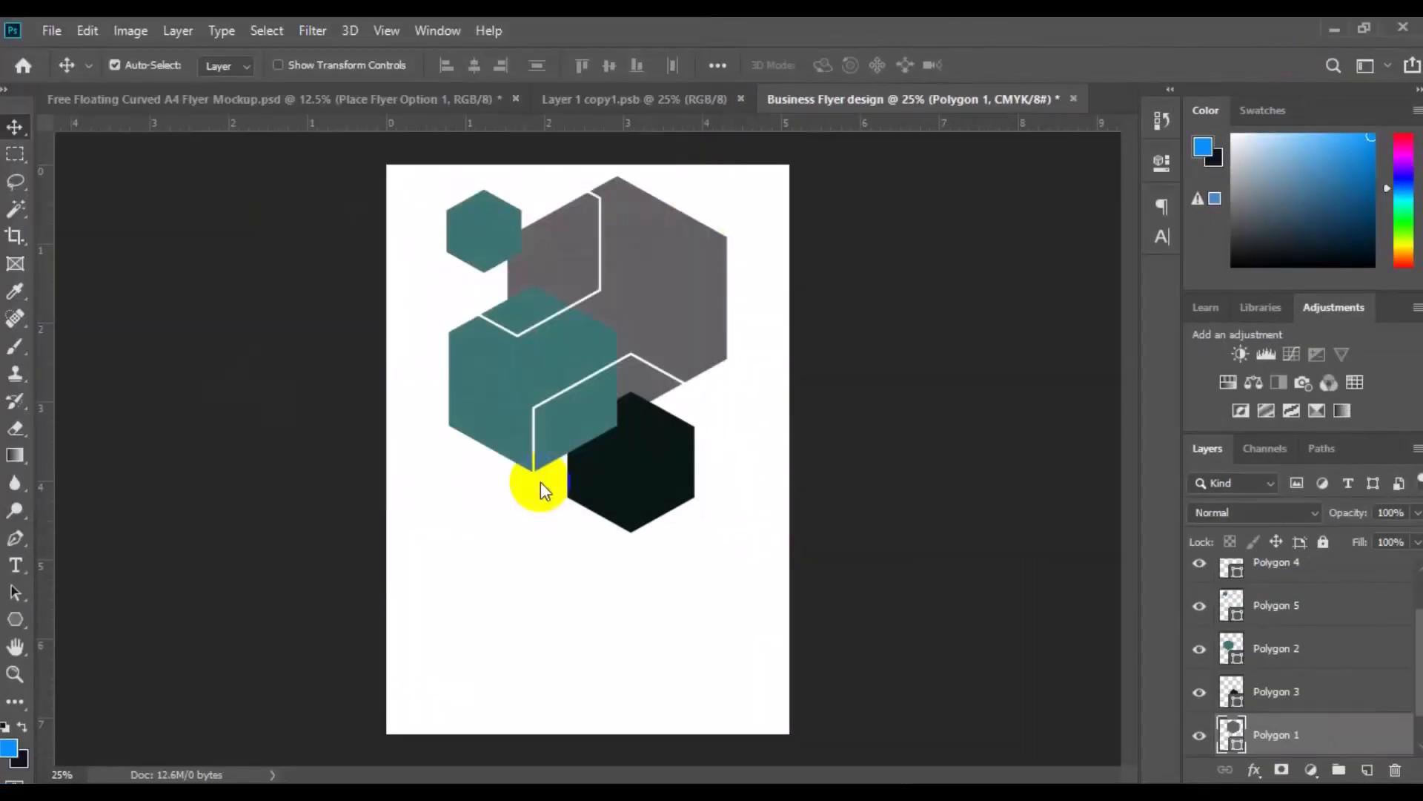
Move the city image up to the page's upper edge and enlarge it until it covers the grey hexagon and the page's full width
mouse_move(659, 363)
mouse_down()
mouse_move(665, 384)
mouse_move(677, 369)
mouse_up()
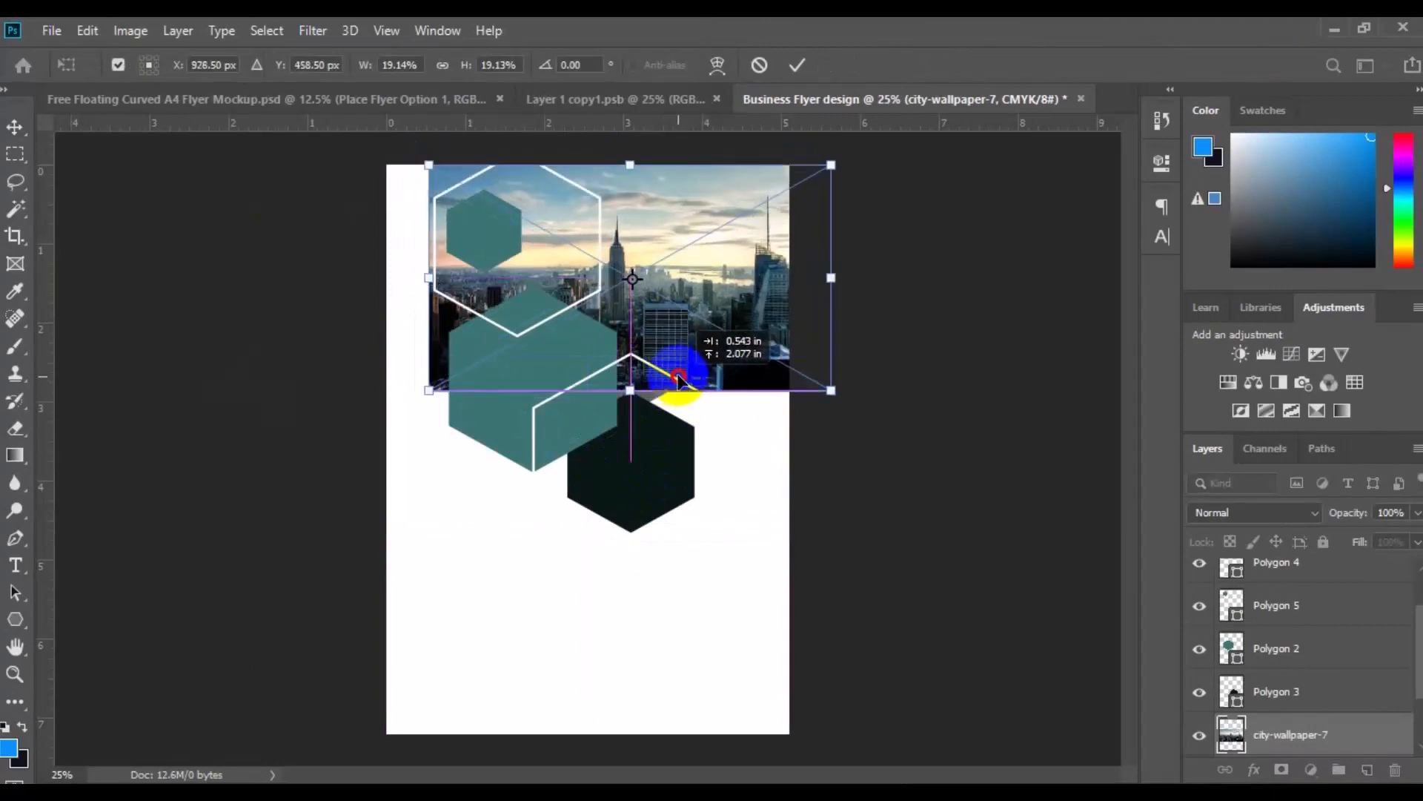
drag(831, 389, 874, 416)
key(Return)
Restore the city image's opacity to 100% and clip it to the grey hexagon with a clipping mask
click(1417, 512)
mouse_move(1420, 535)
mouse_down()
mouse_move(1350, 535)
mouse_move(1409, 536)
mouse_up()
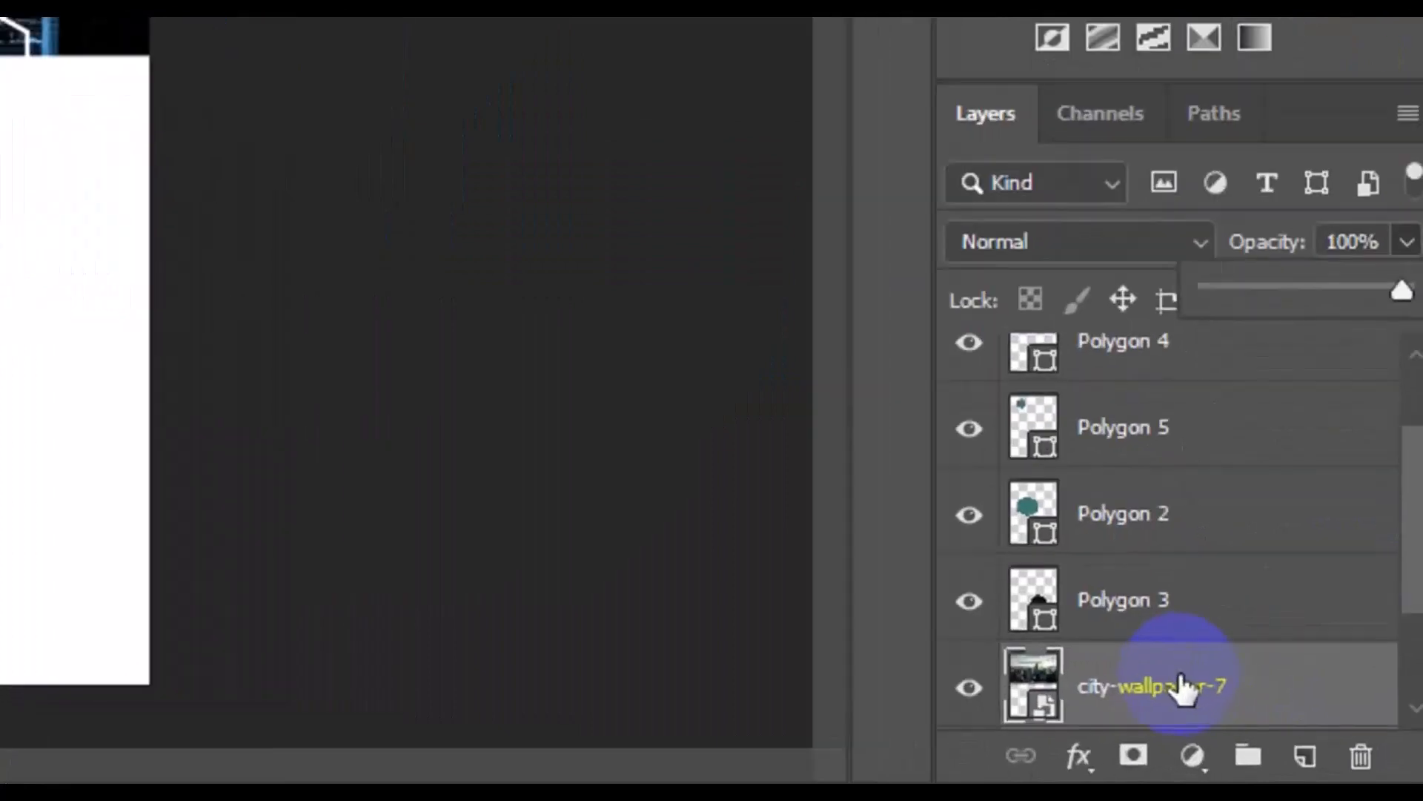
click(1180, 686)
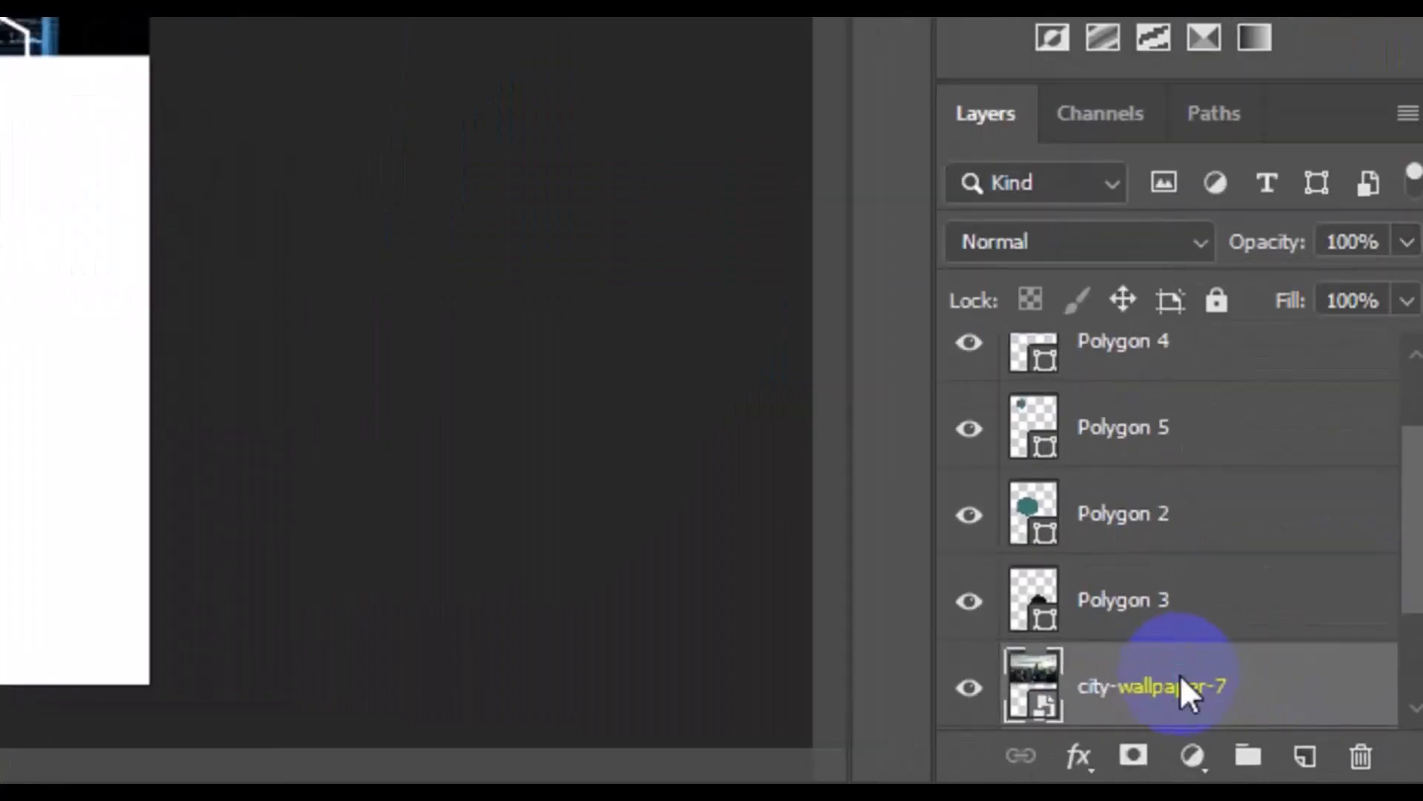
right_click(1182, 683)
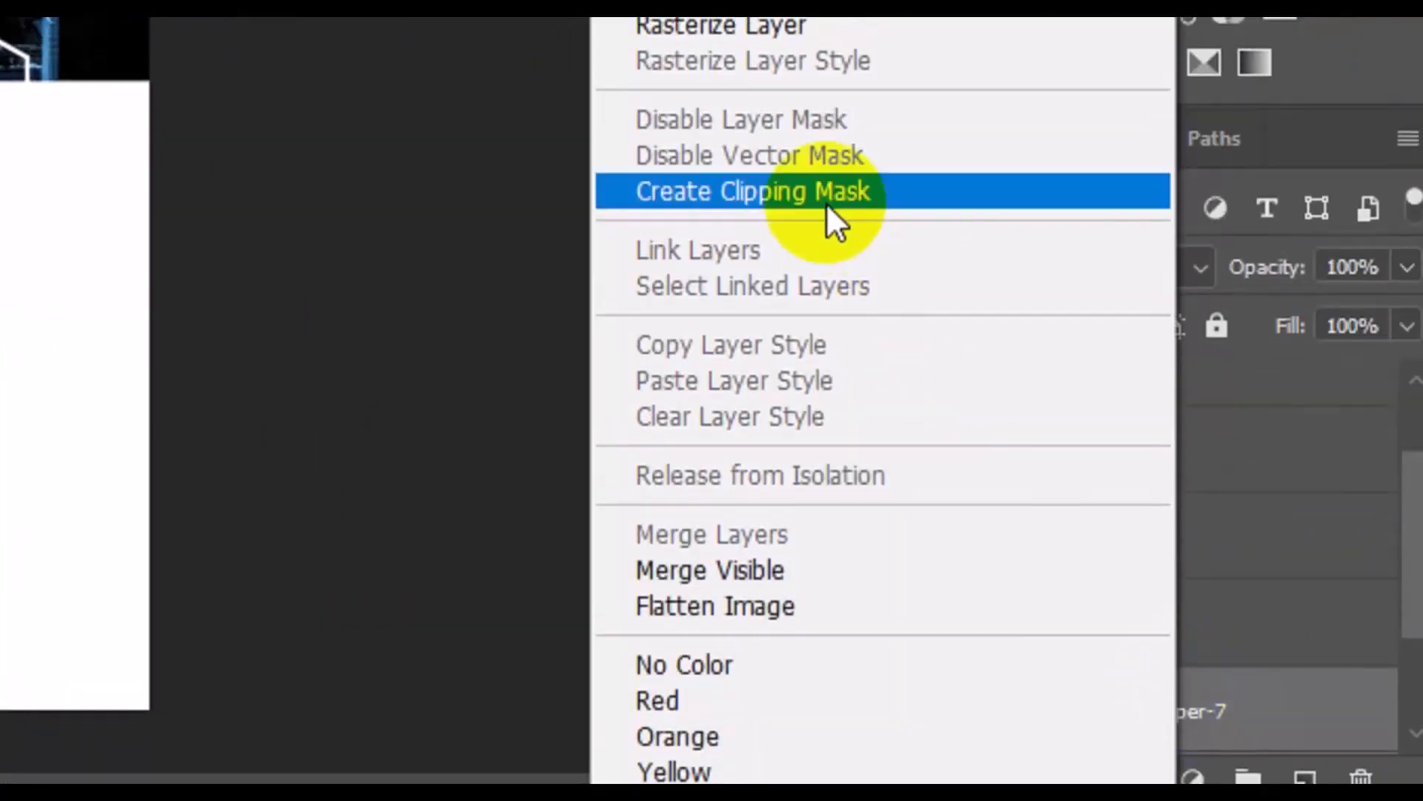
click(828, 187)
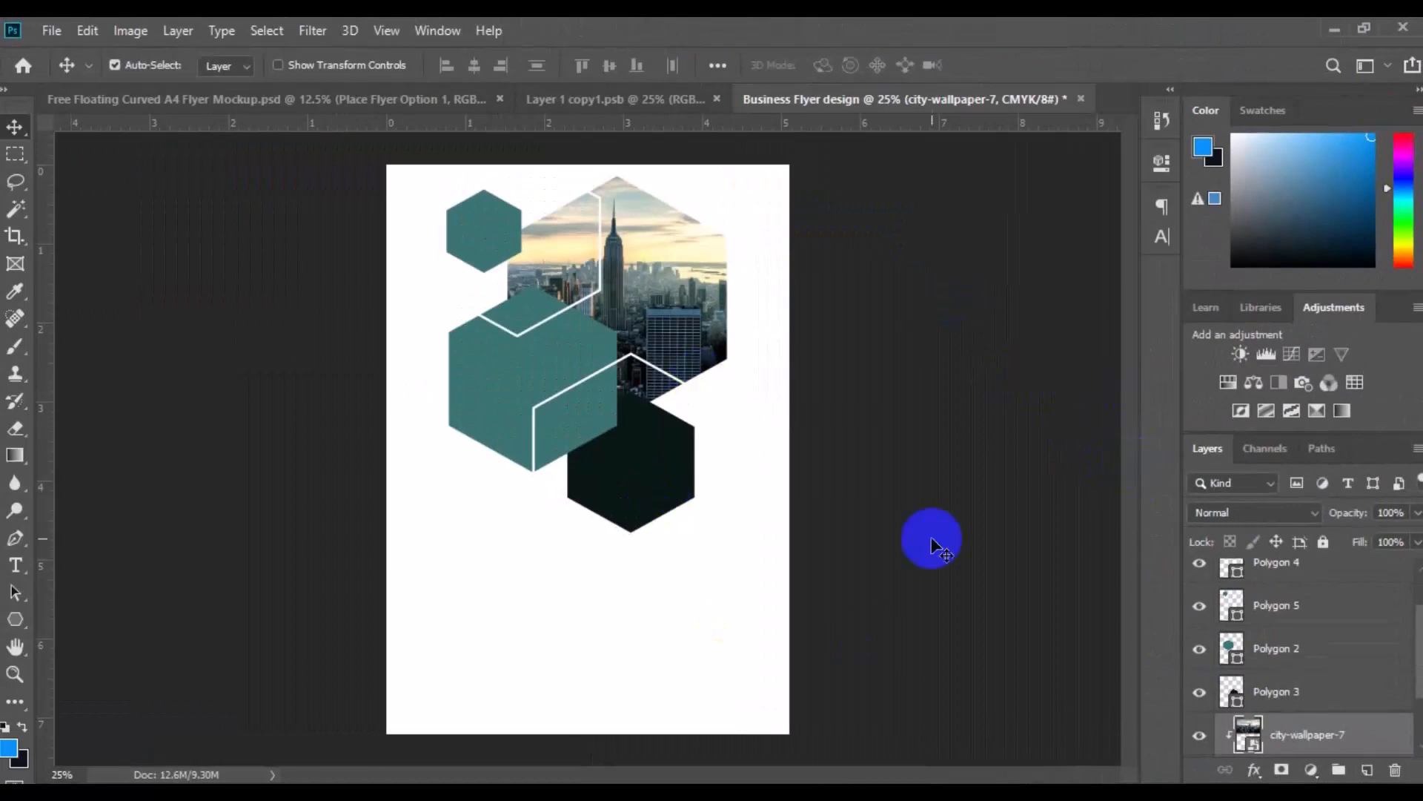
Place the close-up SUV car dealership image as an embedded layer directly above the teal Polygon 2 hexagon
click(488, 393)
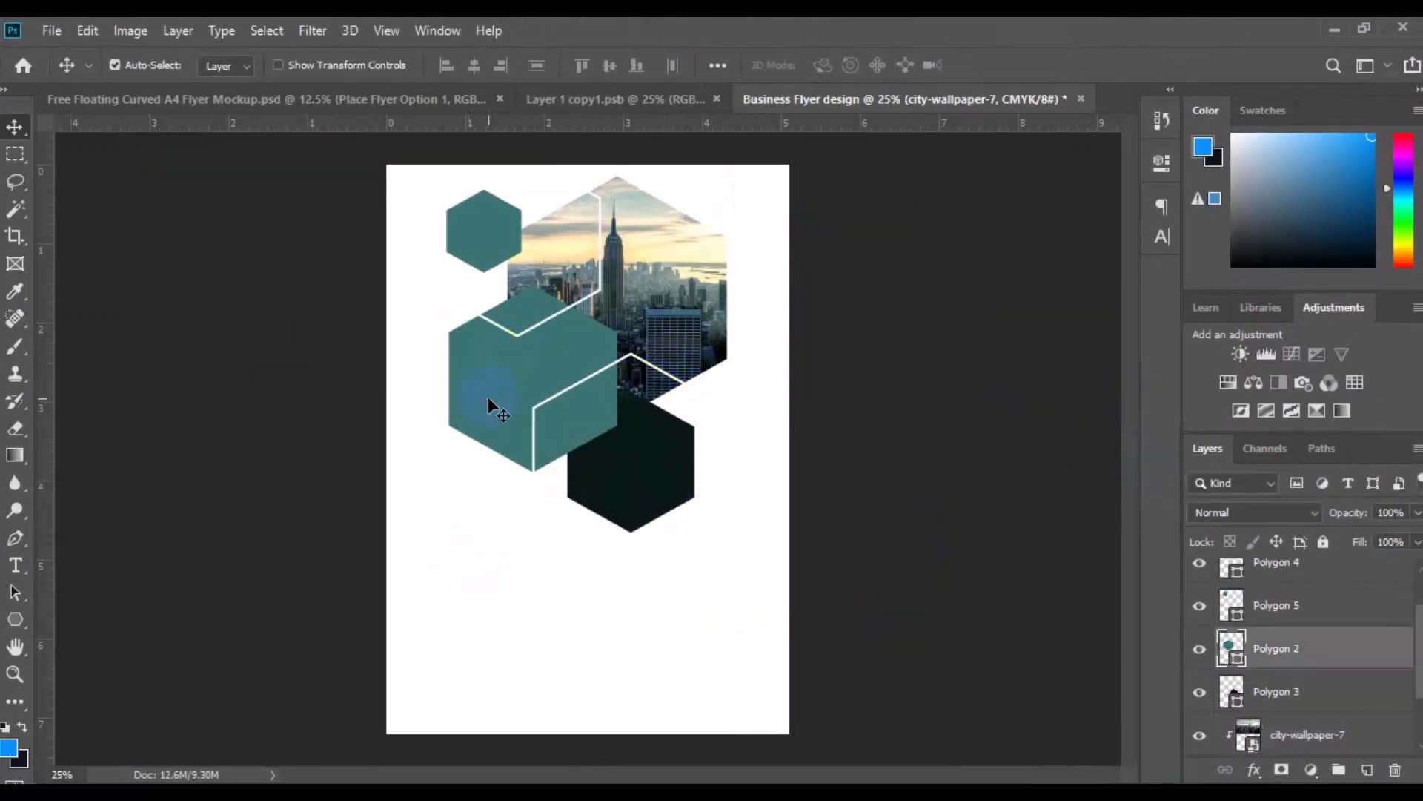
click(65, 34)
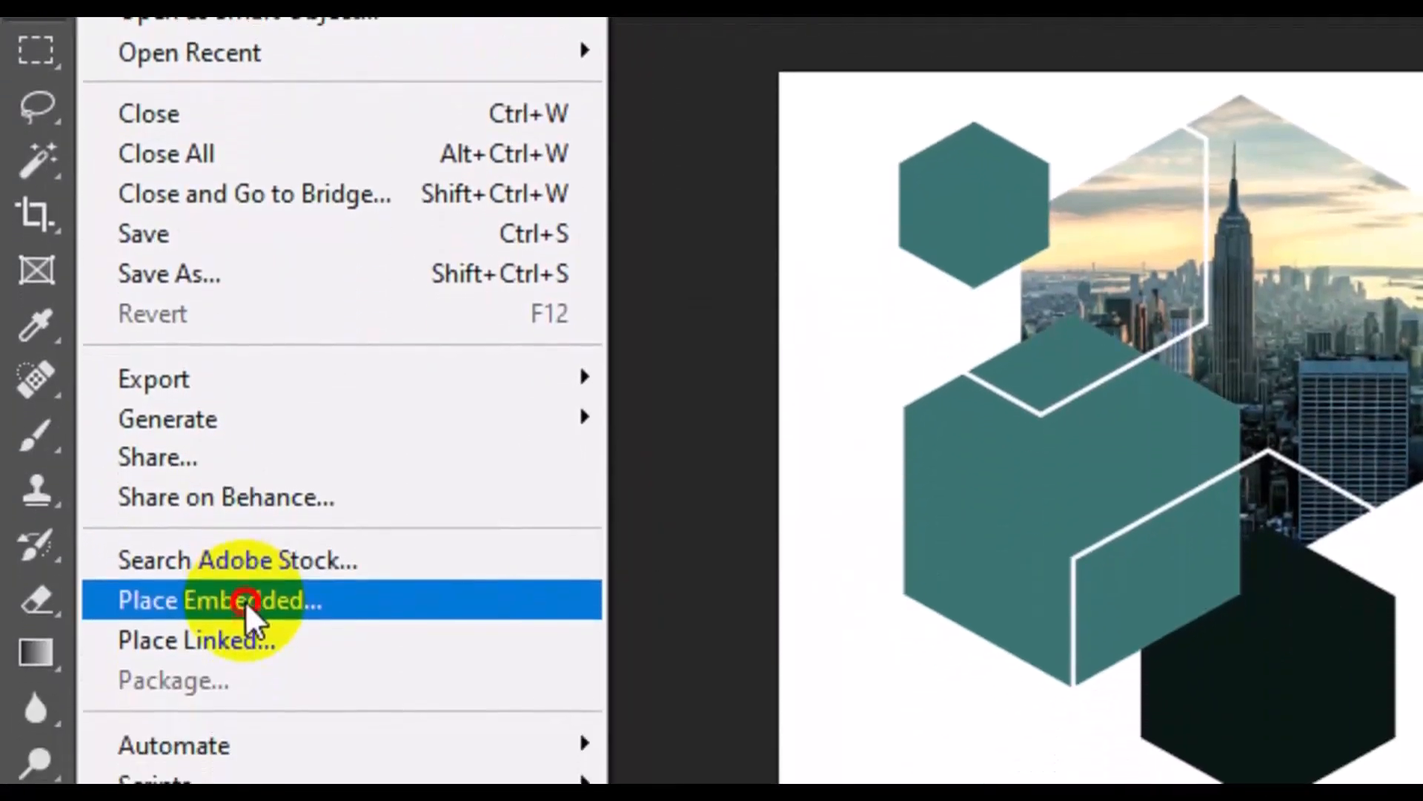
click(244, 708)
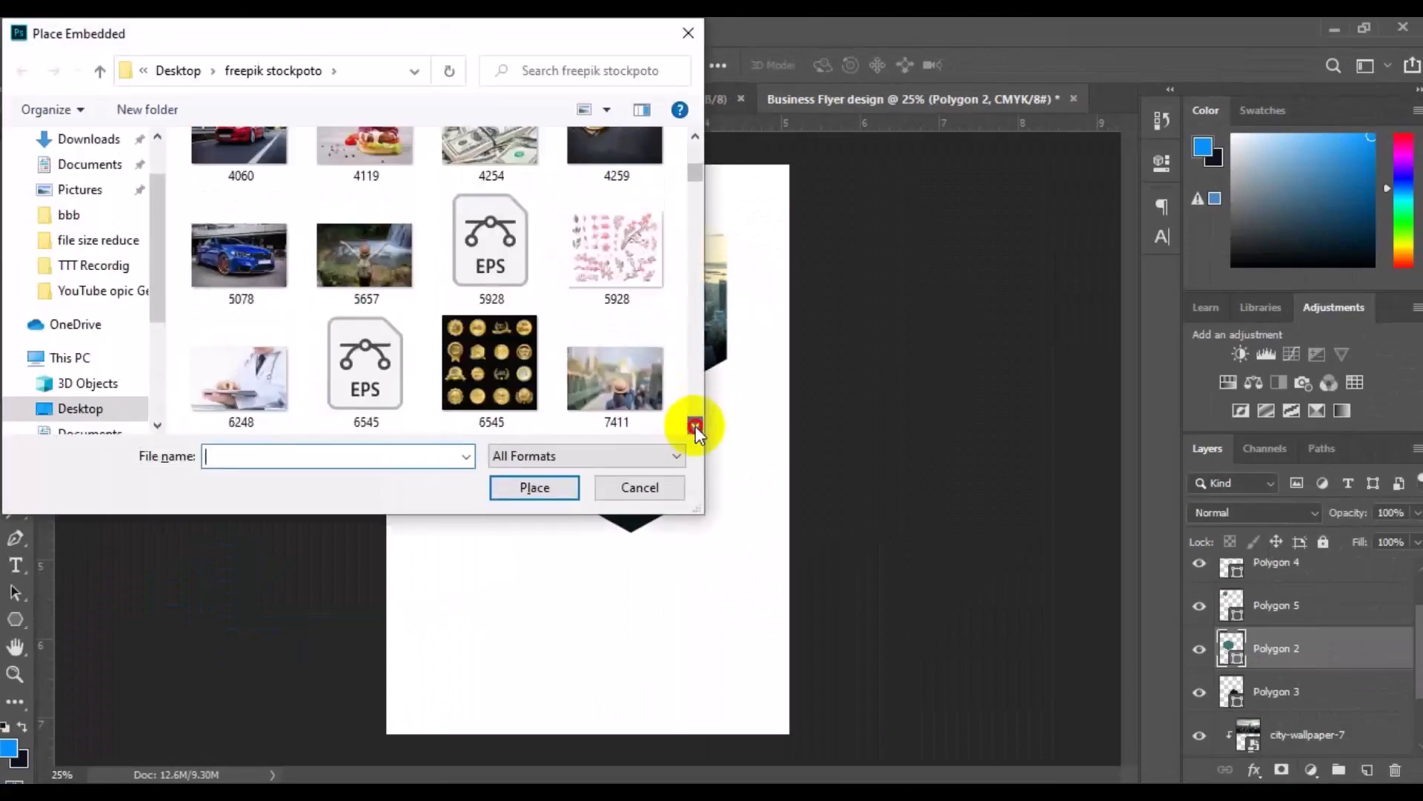
click(695, 425)
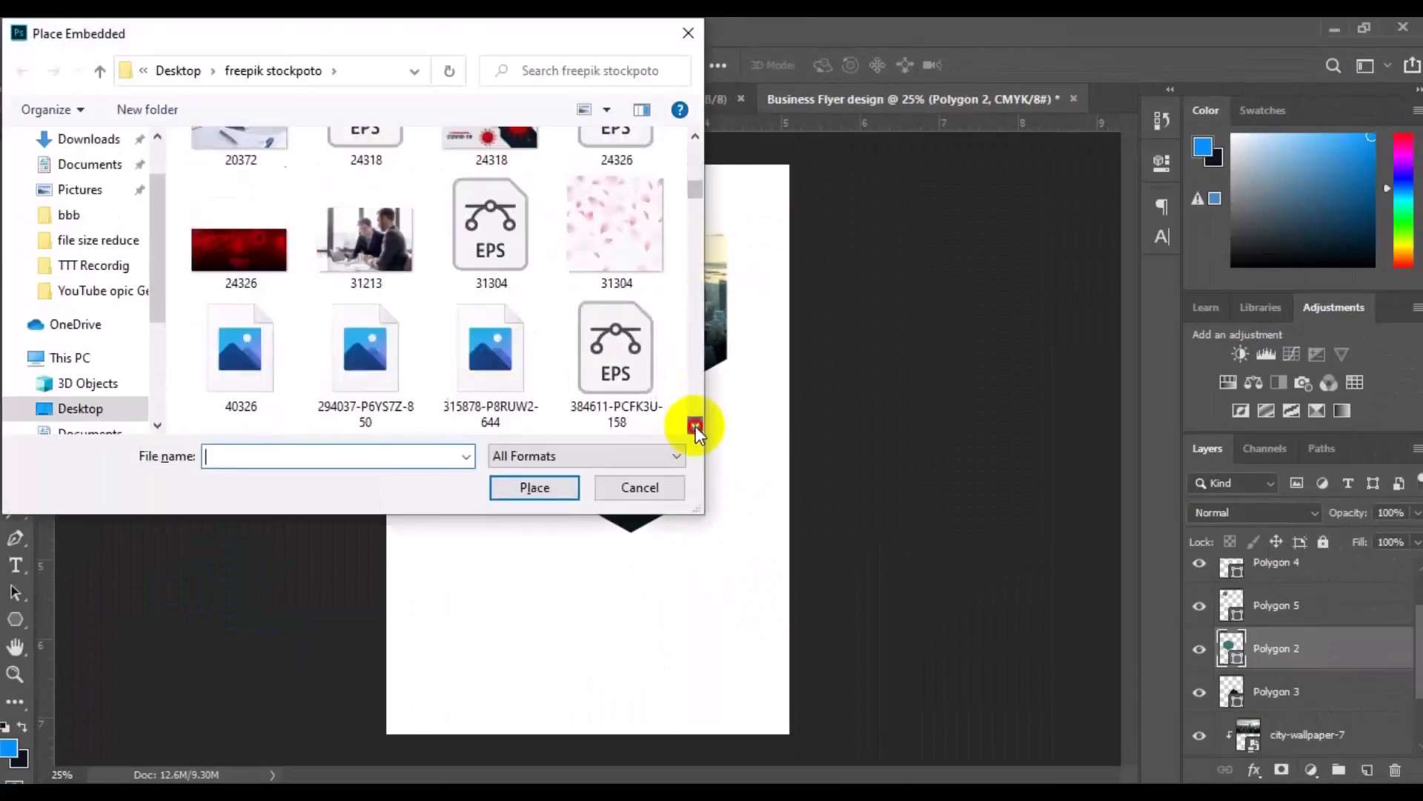
scroll(693, 185, down, 15)
drag(703, 166, 699, 230)
click(548, 493)
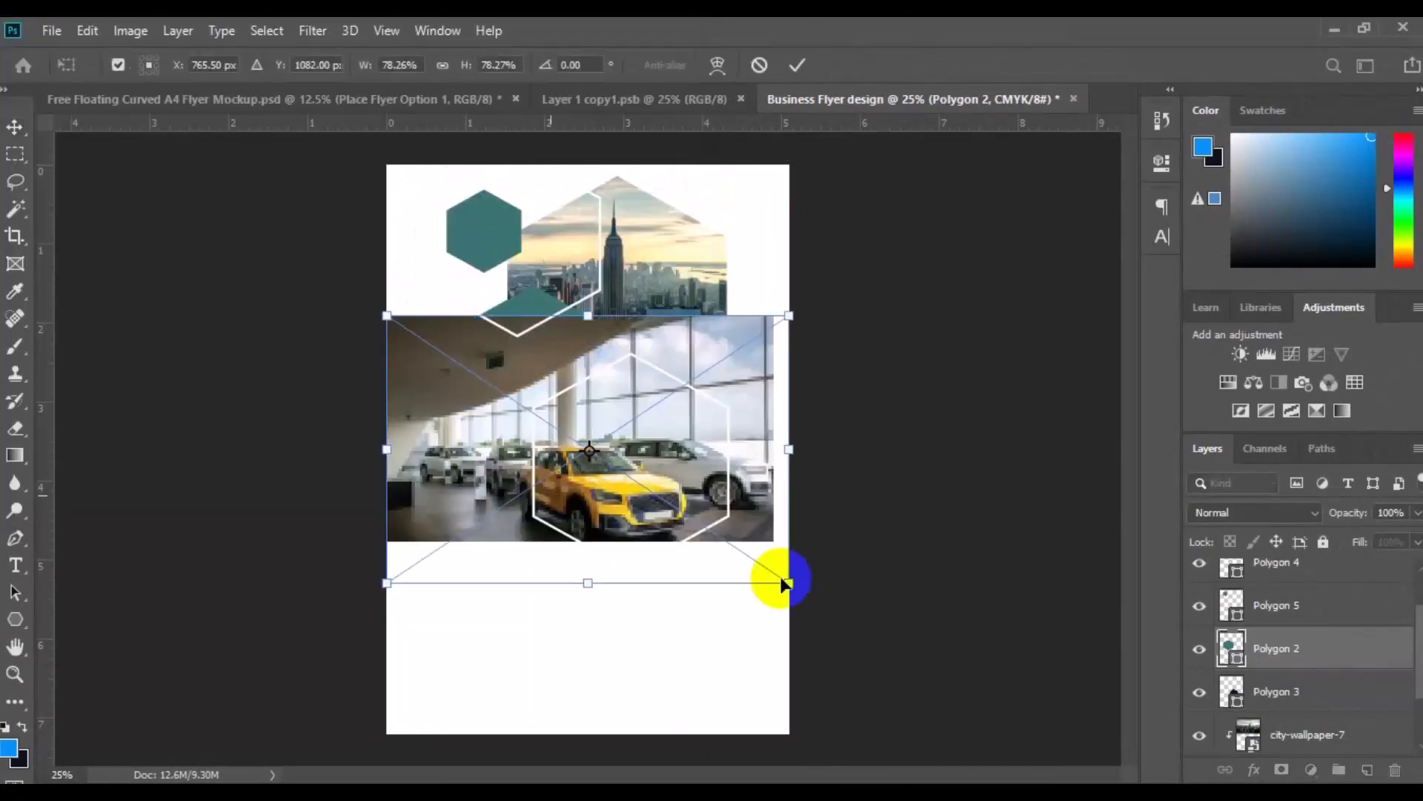
Flip the car dealership image horizontally, scale it to about 61% and position it over the teal Polygon 2 hexagon
drag(783, 582, 706, 516)
right_click(640, 523)
click(689, 482)
drag(586, 478, 576, 433)
drag(667, 475, 699, 502)
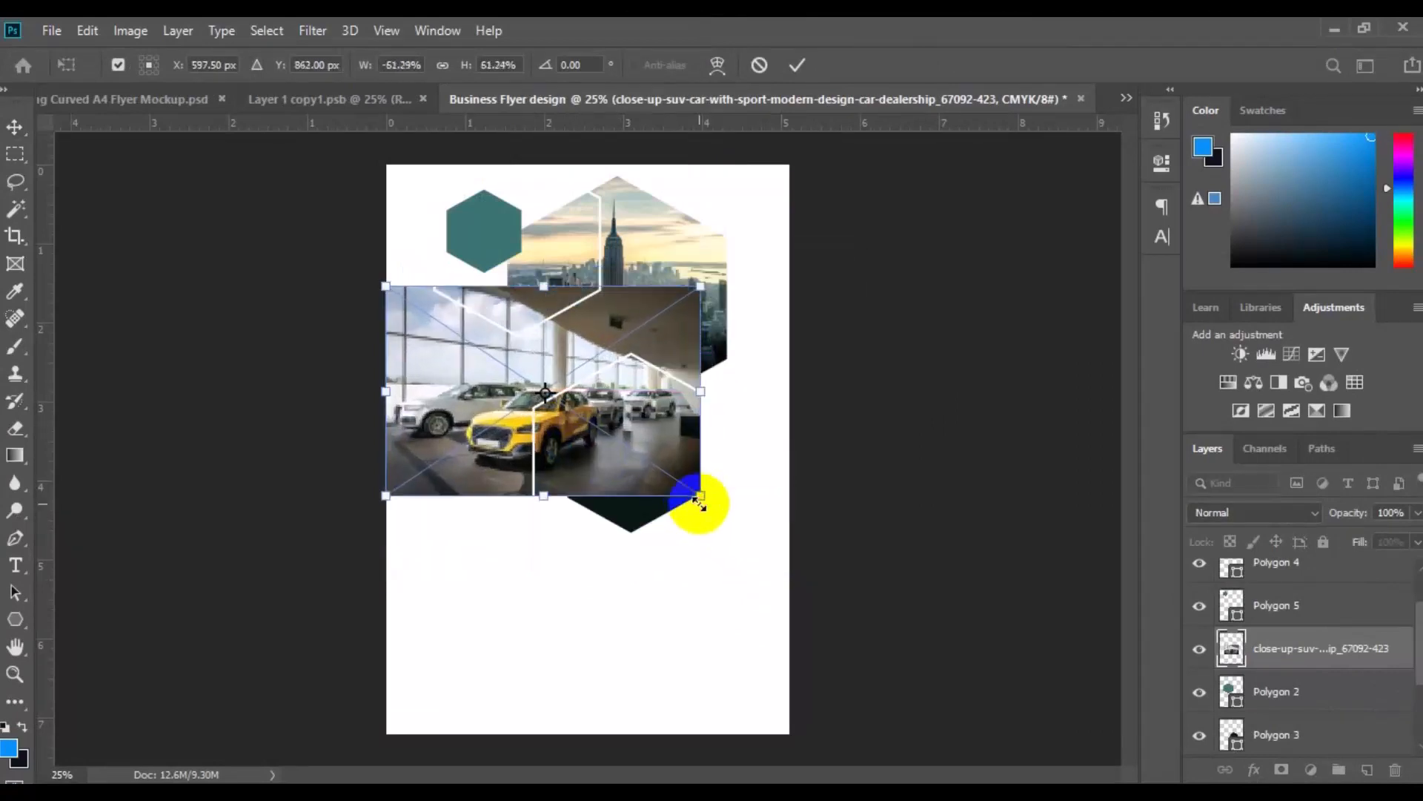
key(Return)
Lower the car dealership image's opacity and nudge it up slightly to align it with the teal hexagon beneath
click(1417, 513)
drag(1374, 539, 1379, 542)
click(468, 476)
drag(467, 476, 466, 452)
Restore the car dealership image's opacity to 100% and clip it to the Polygon 2 hexagon
click(1417, 513)
drag(1382, 541, 1420, 543)
right_click(1330, 648)
click(1119, 474)
click(634, 487)
click(49, 30)
click(131, 425)
click(695, 425)
click(694, 425)
click(695, 425)
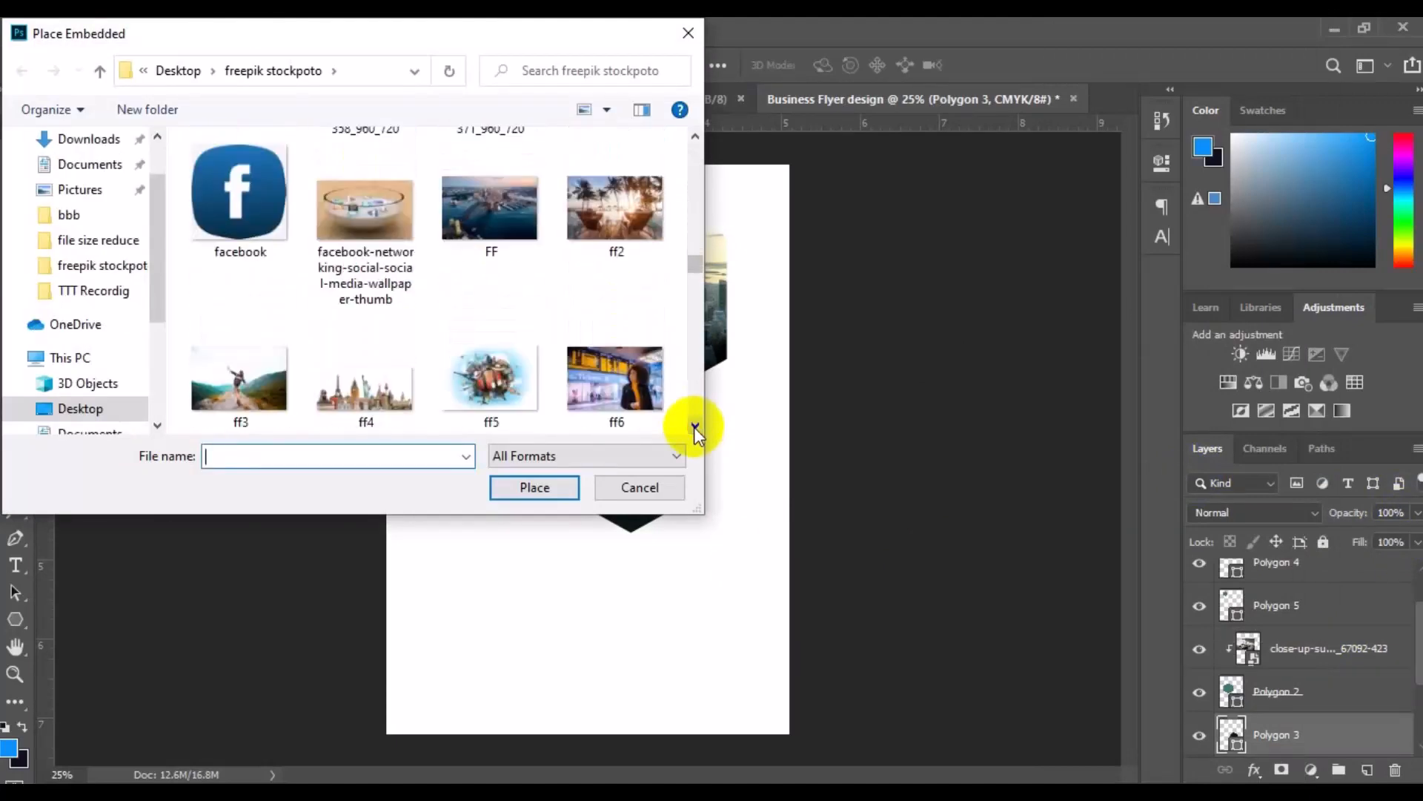
click(694, 426)
click(695, 426)
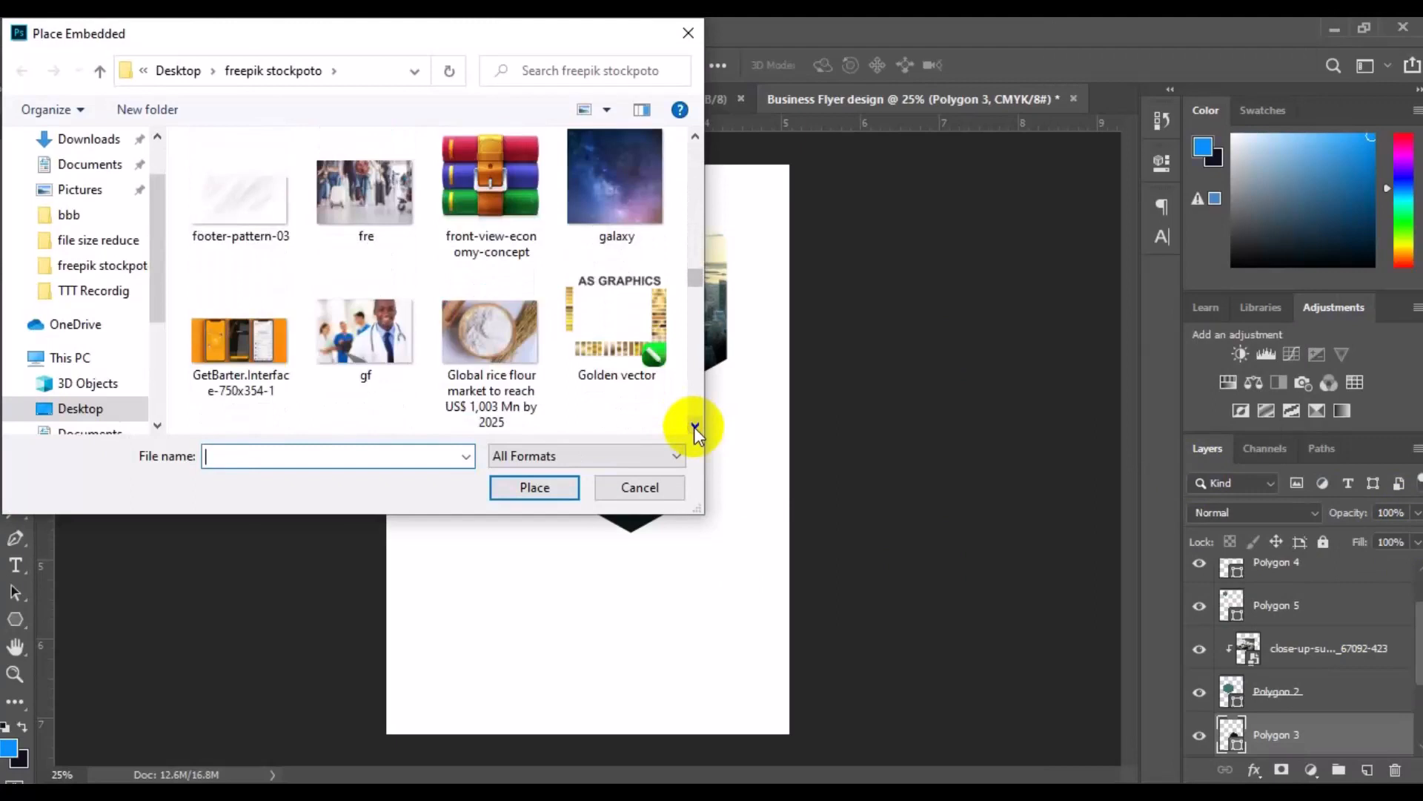
click(695, 426)
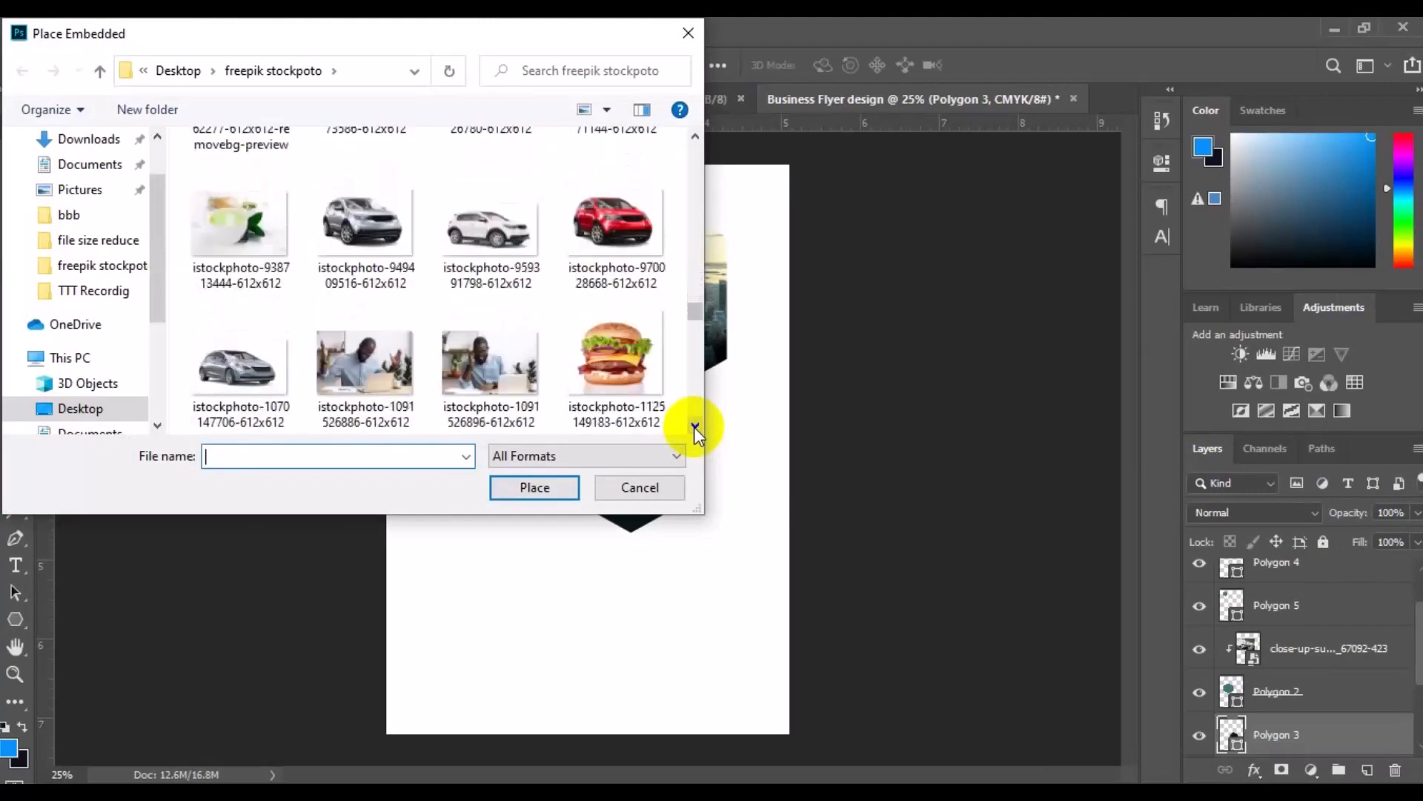
double_click(304, 401)
drag(668, 503, 720, 547)
click(797, 65)
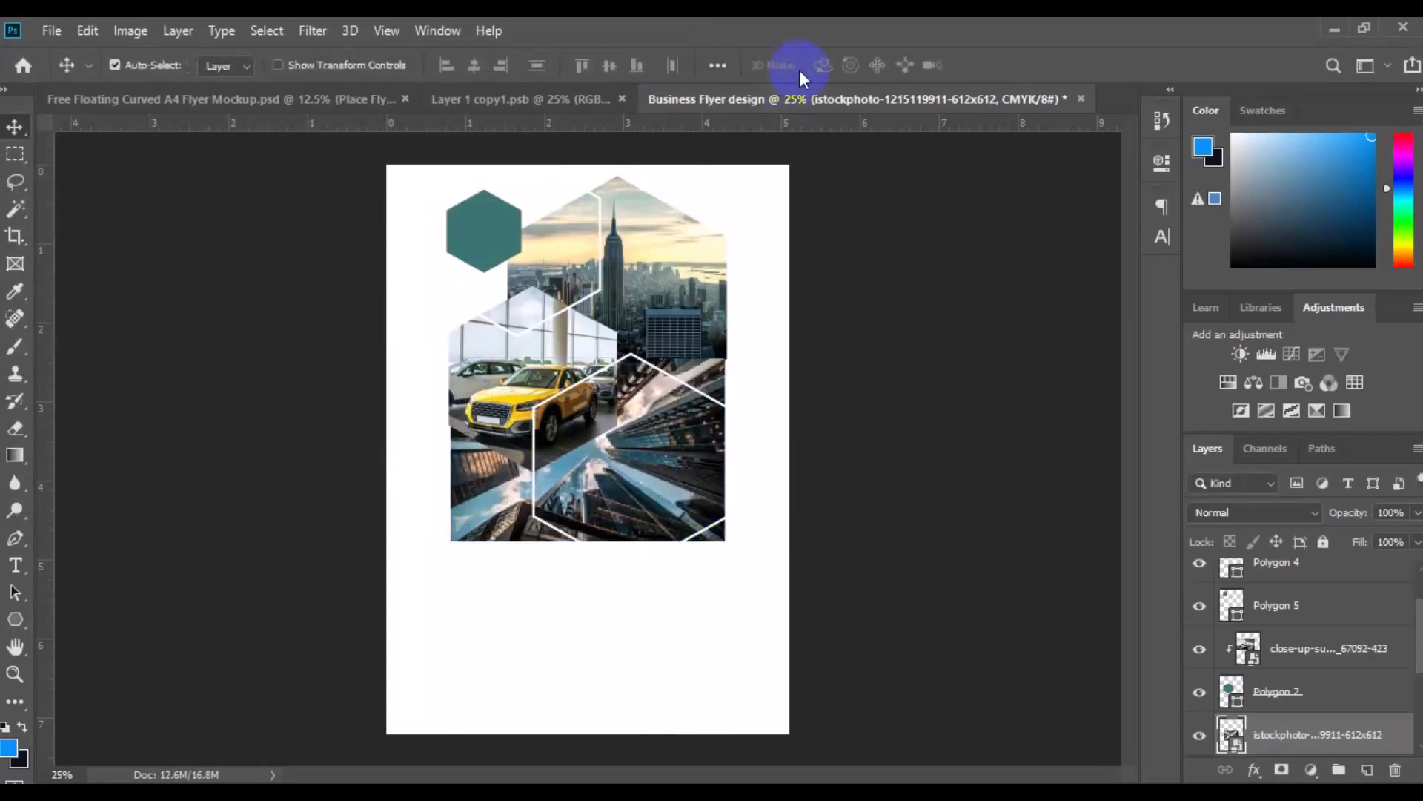
Clip the skyscraper image to the near-black Polygon 3 hexagon and set the image's opacity to 100%
right_click(1358, 733)
click(1290, 477)
click(1417, 513)
drag(1372, 537, 1417, 537)
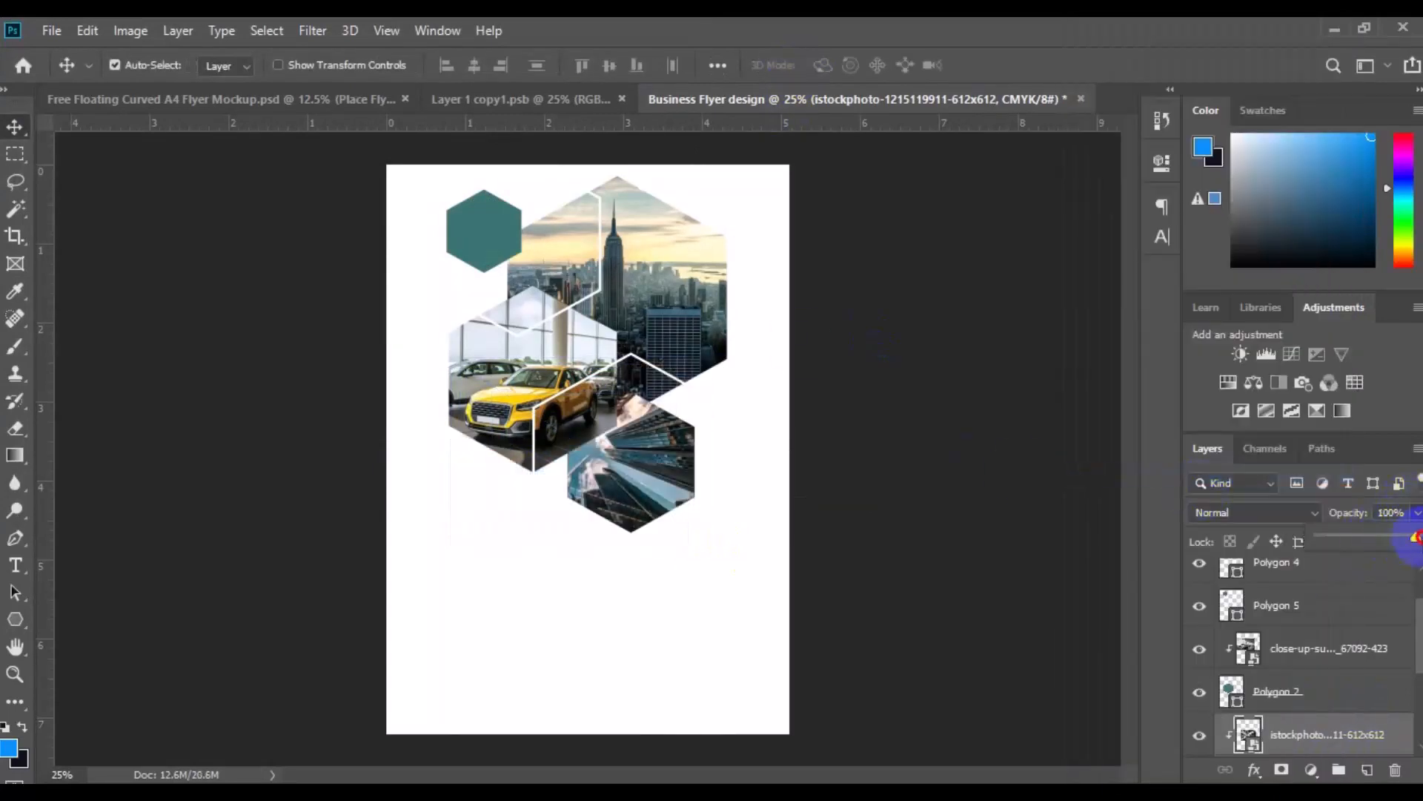
click(1024, 636)
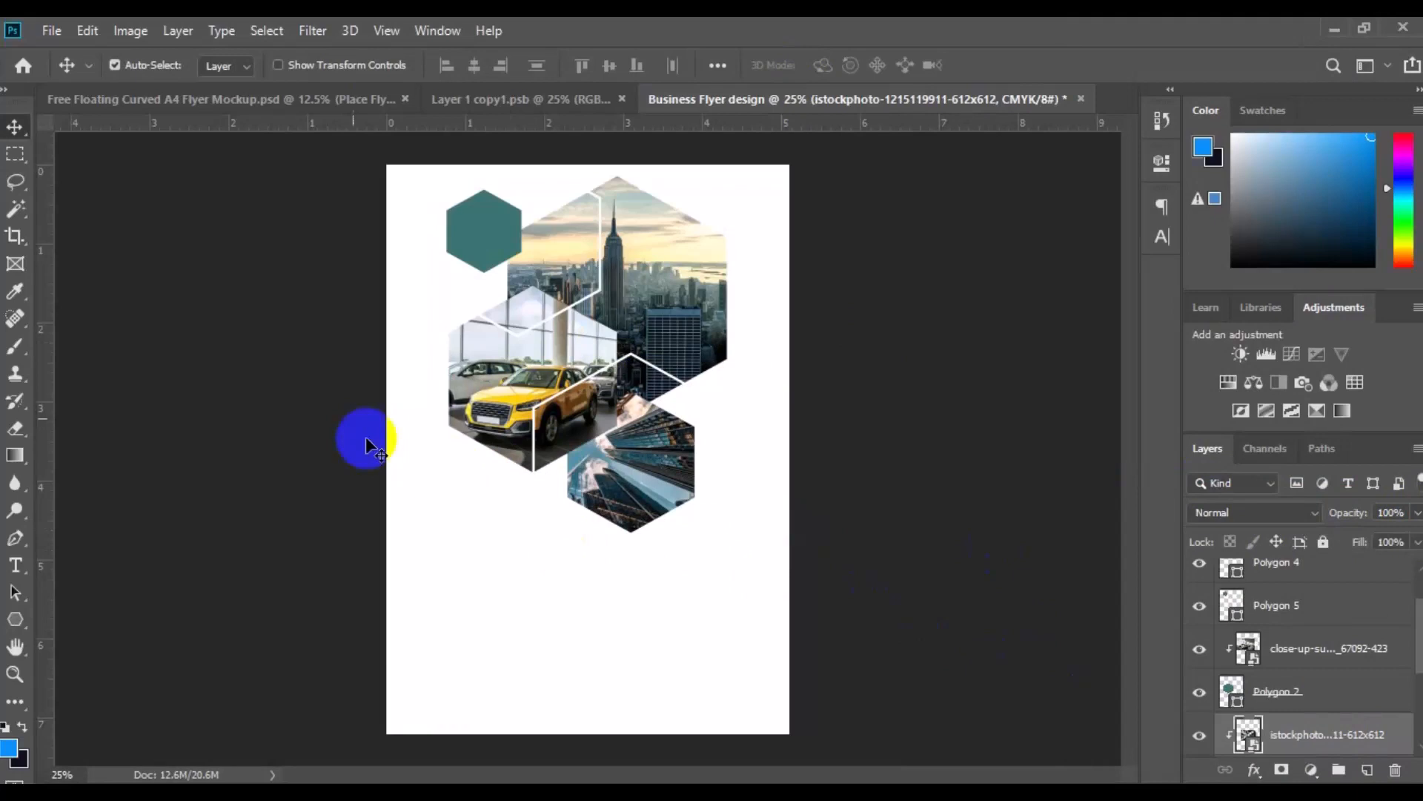
Group the city-wallpaper-7 layer with its Polygon 1 hexagon layer
click(671, 300)
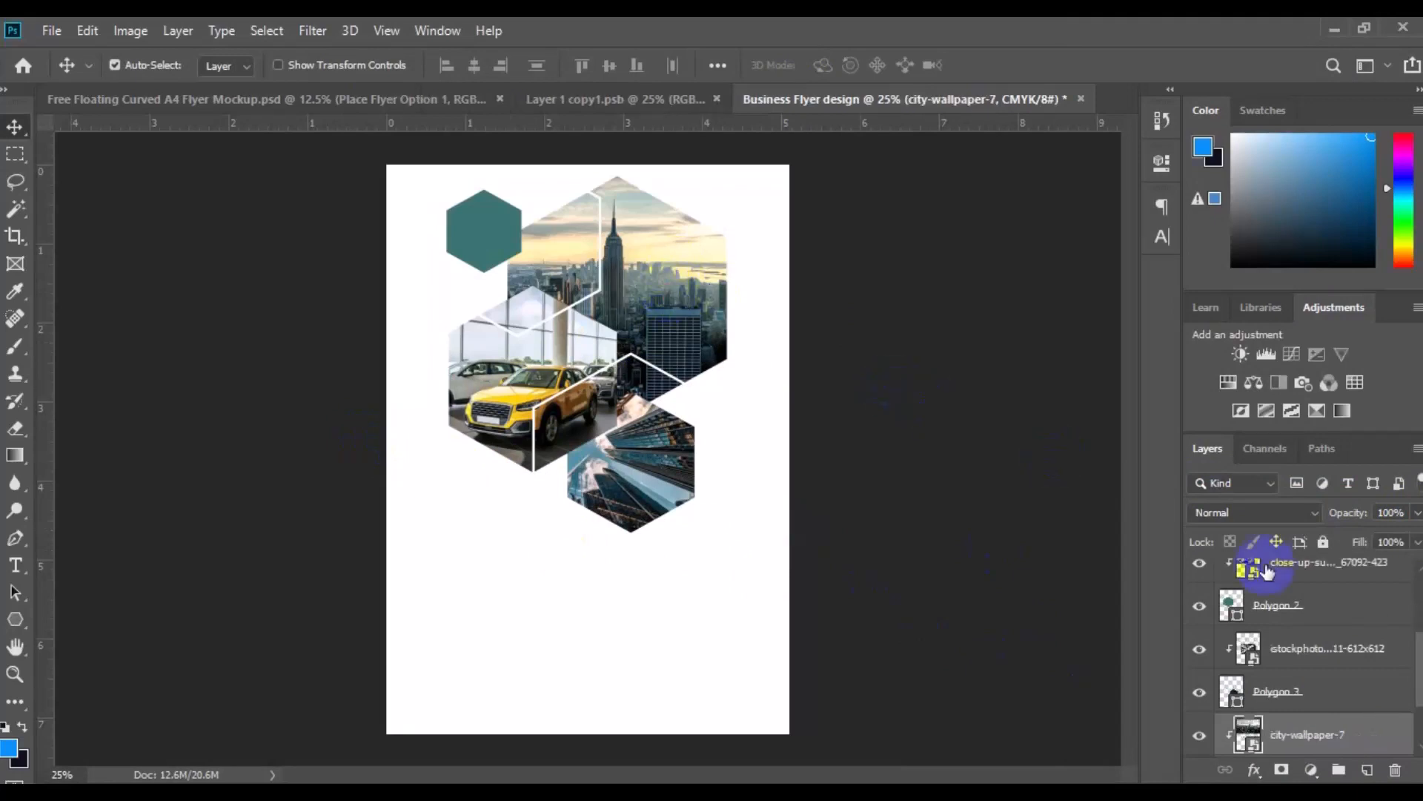
scroll(1419, 737, down, 2)
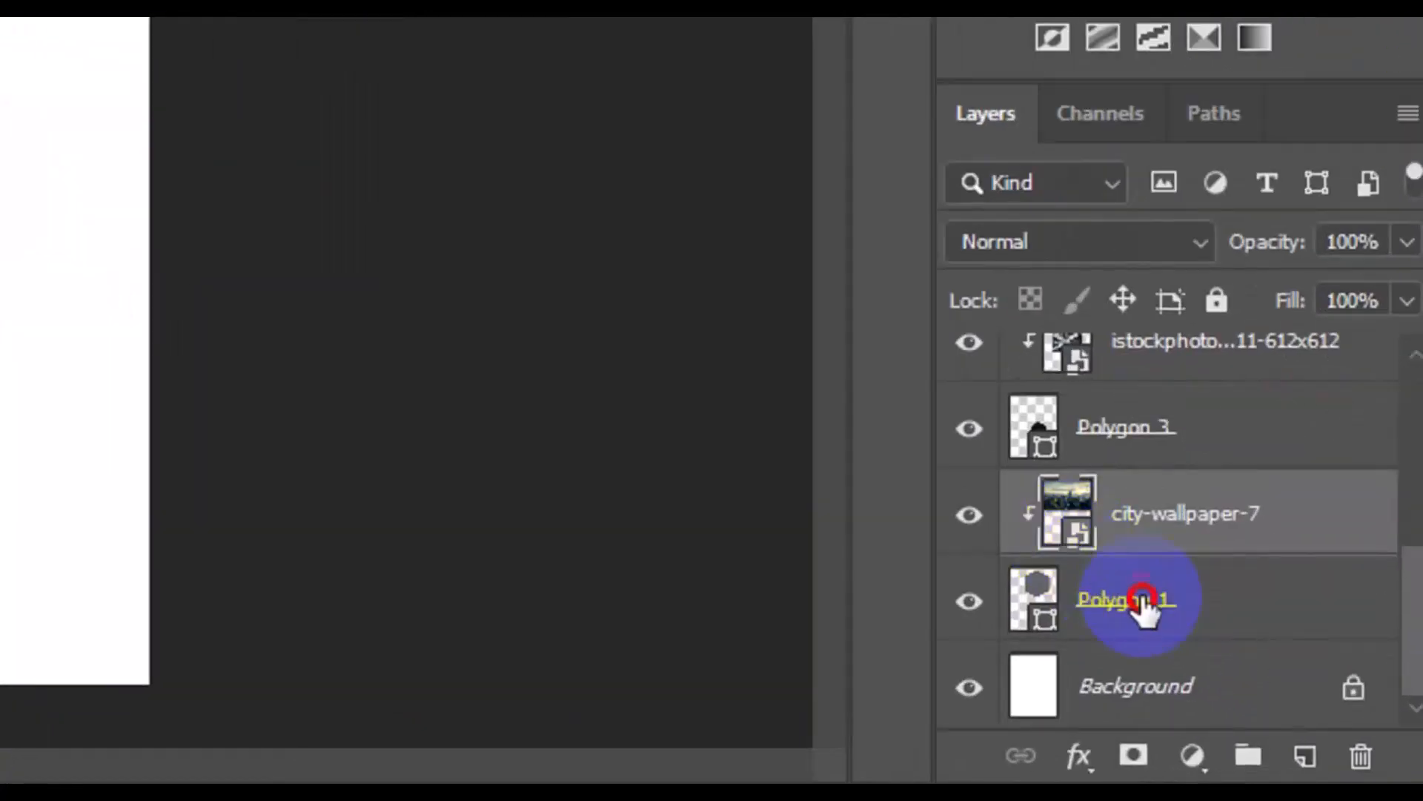
shift+click(1144, 604)
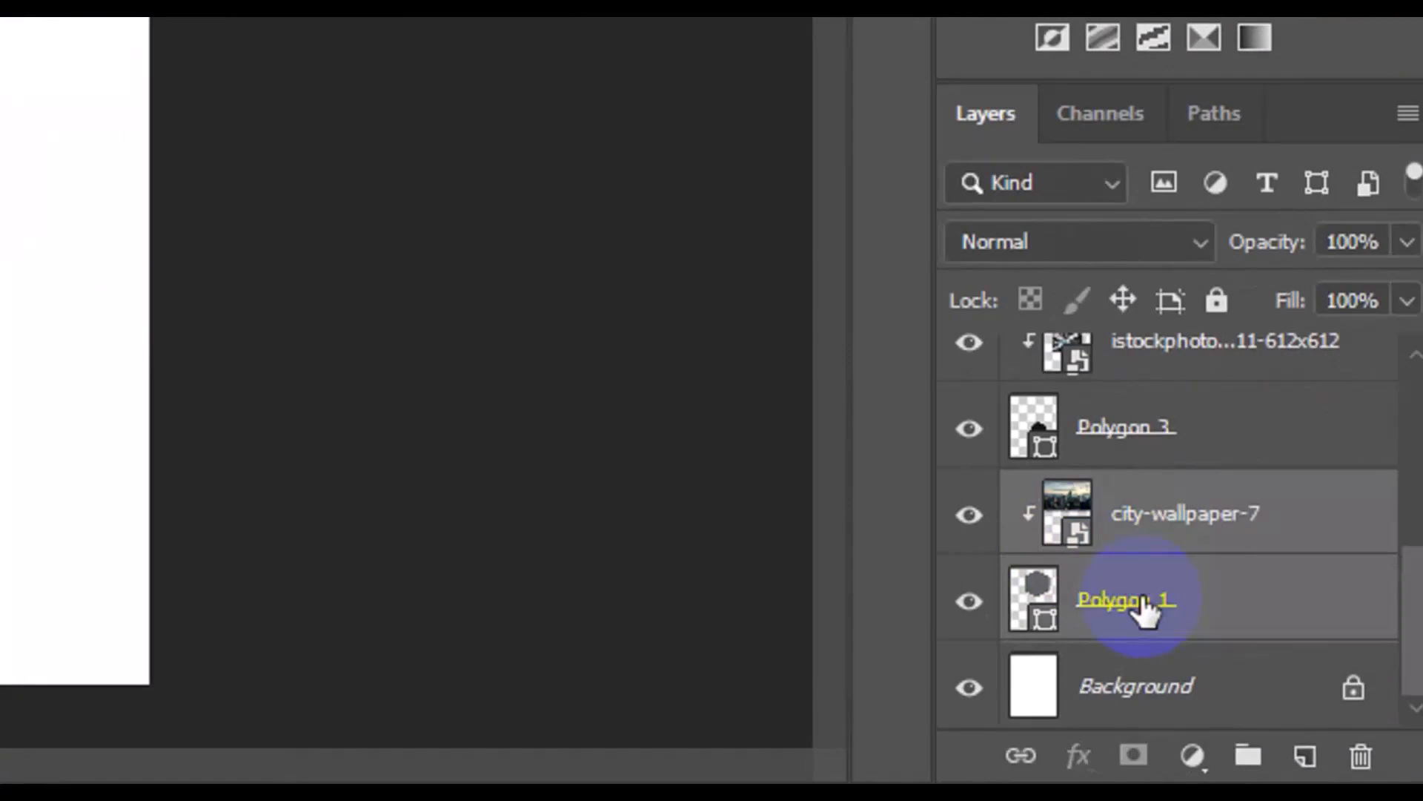
click(1248, 757)
Add a drop shadow to Group 1 with a 9 px distance and 12% spread, and fine-tune its size
right_click(1166, 634)
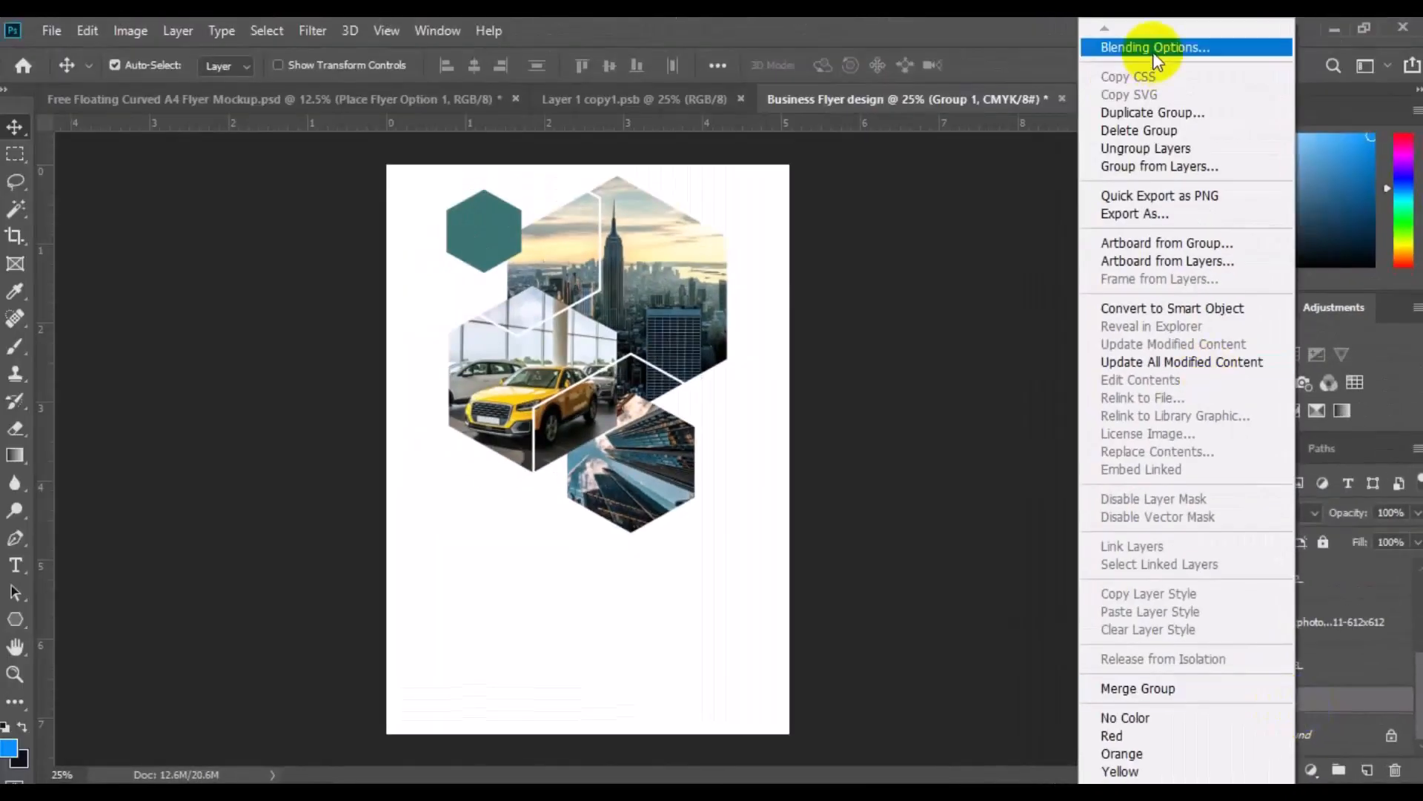
click(1153, 49)
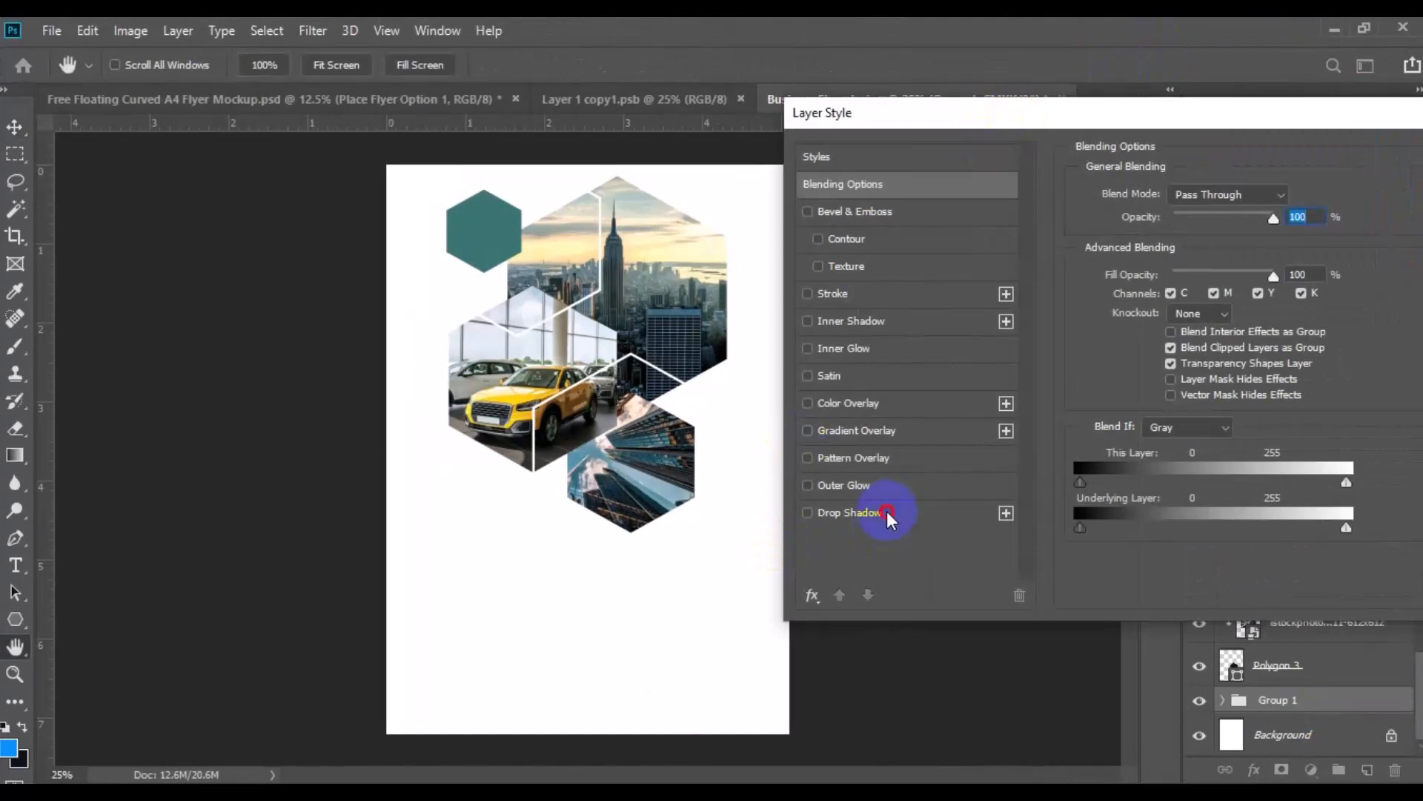
click(887, 511)
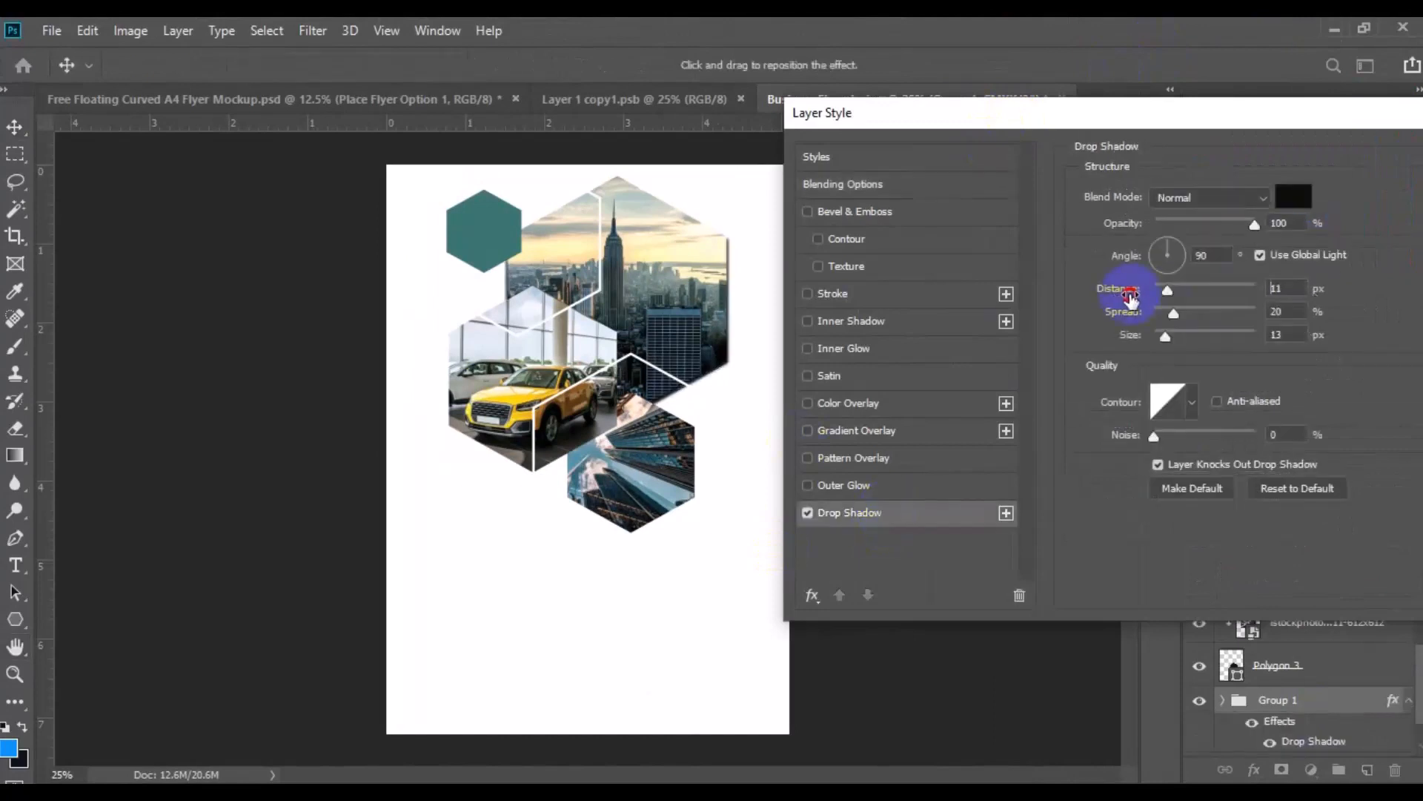
drag(1129, 297, 1124, 319)
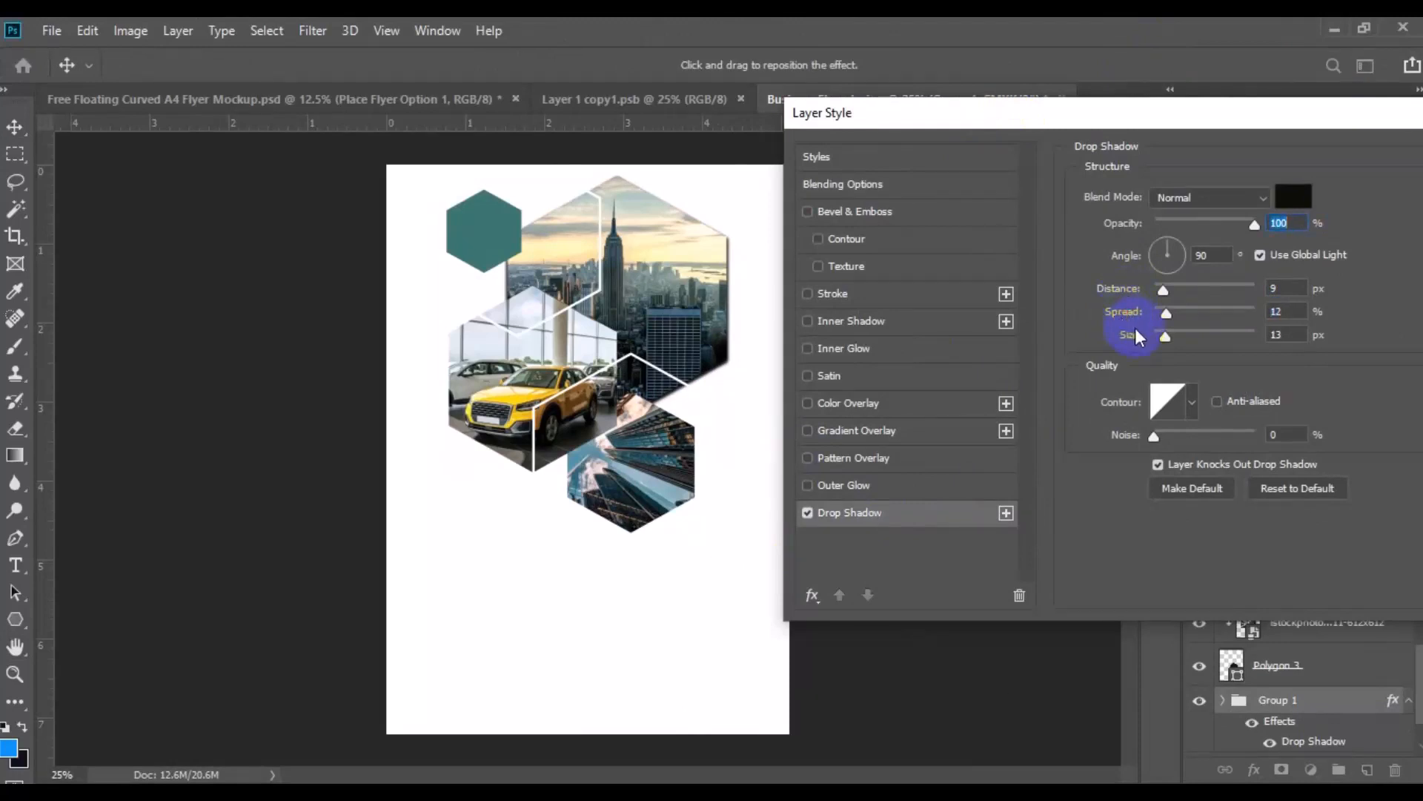
click(1134, 333)
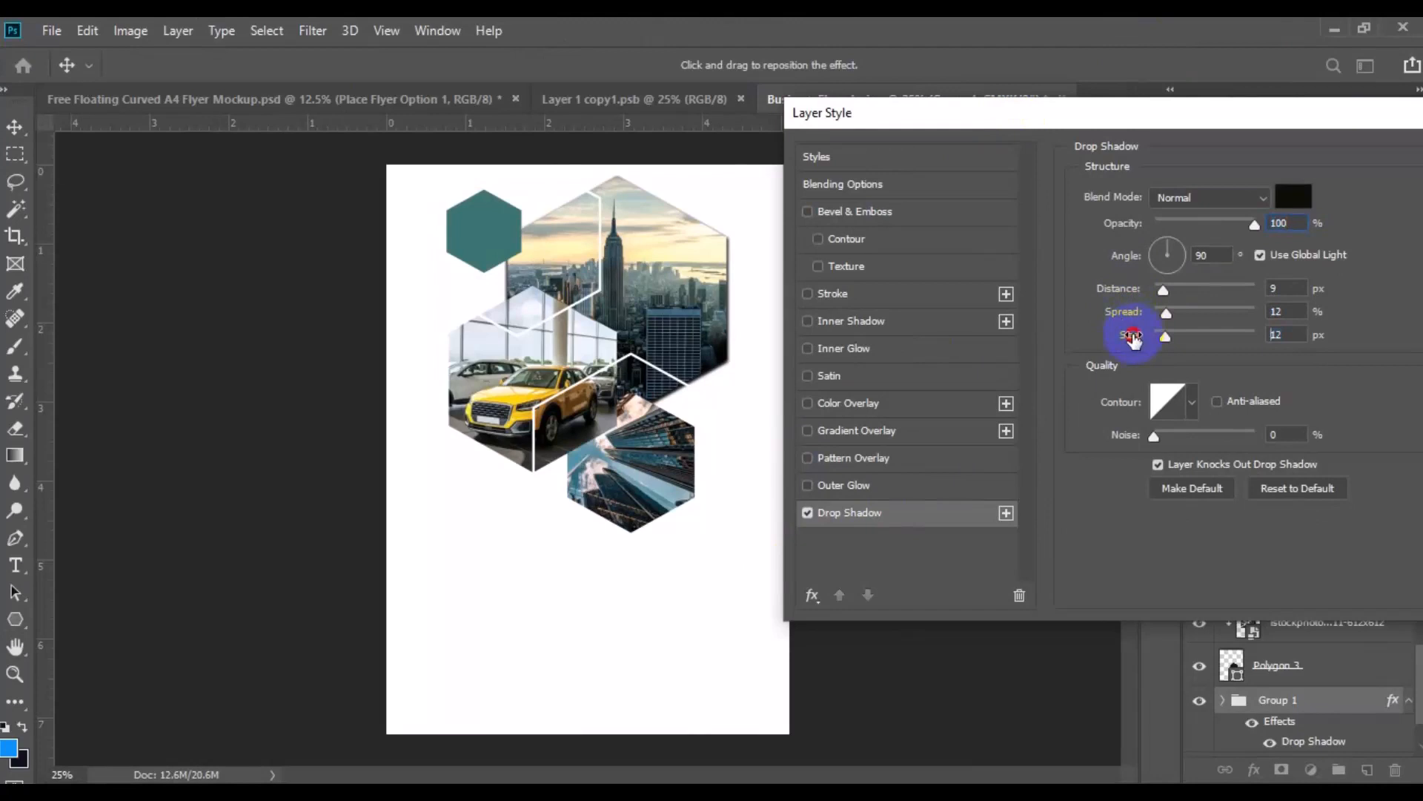
drag(1132, 339, 1128, 339)
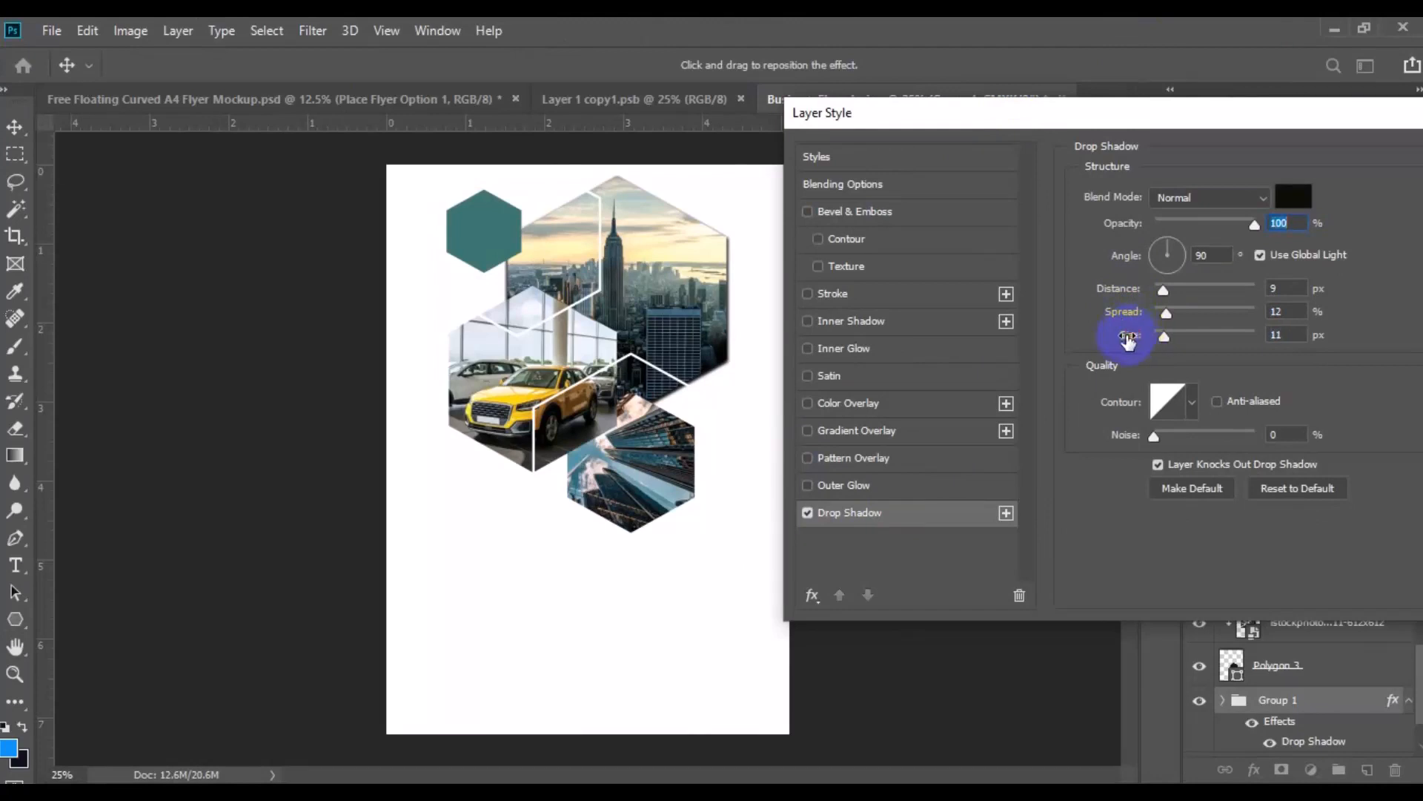
Add a white 10 px inside stroke to Group 1 and apply the layer style
click(847, 299)
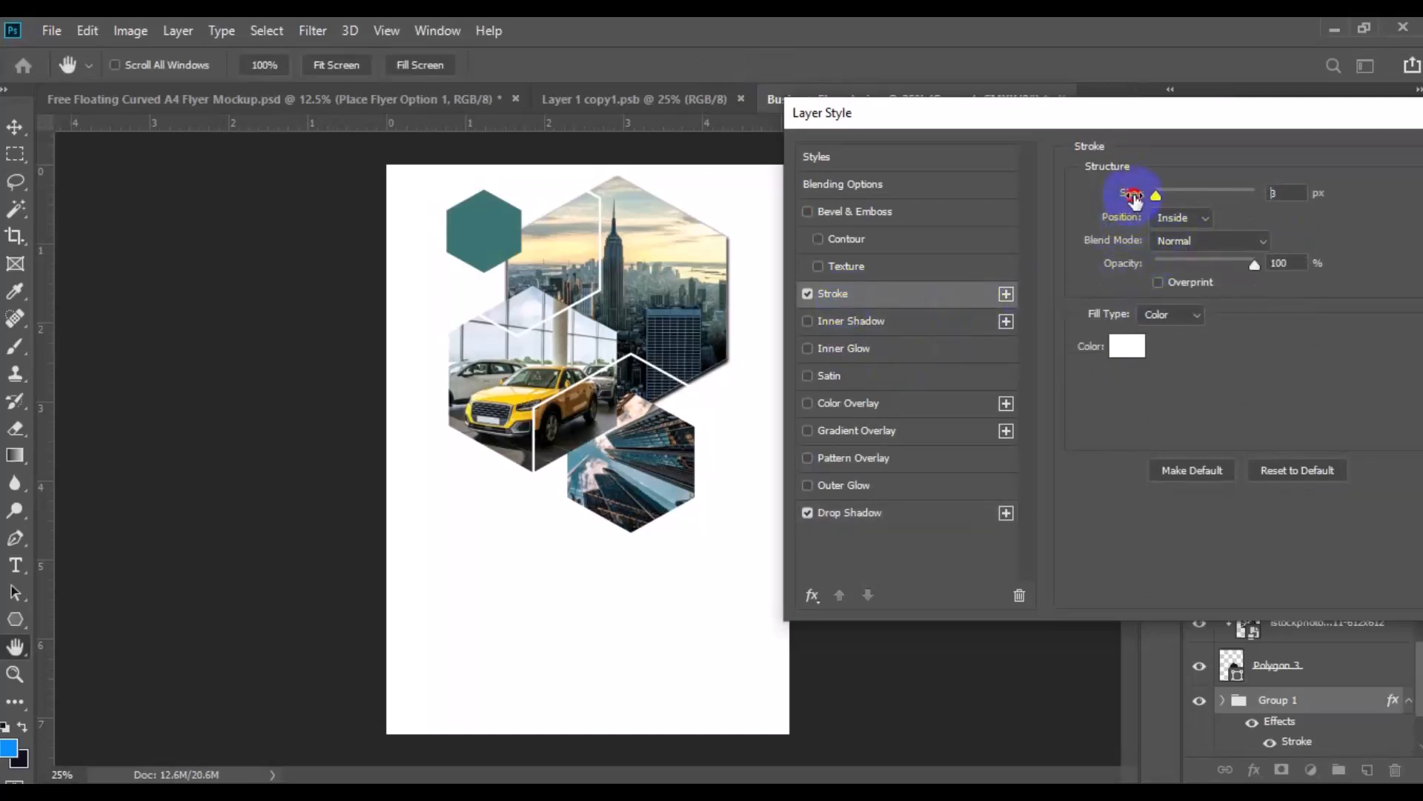
drag(1134, 198, 1138, 201)
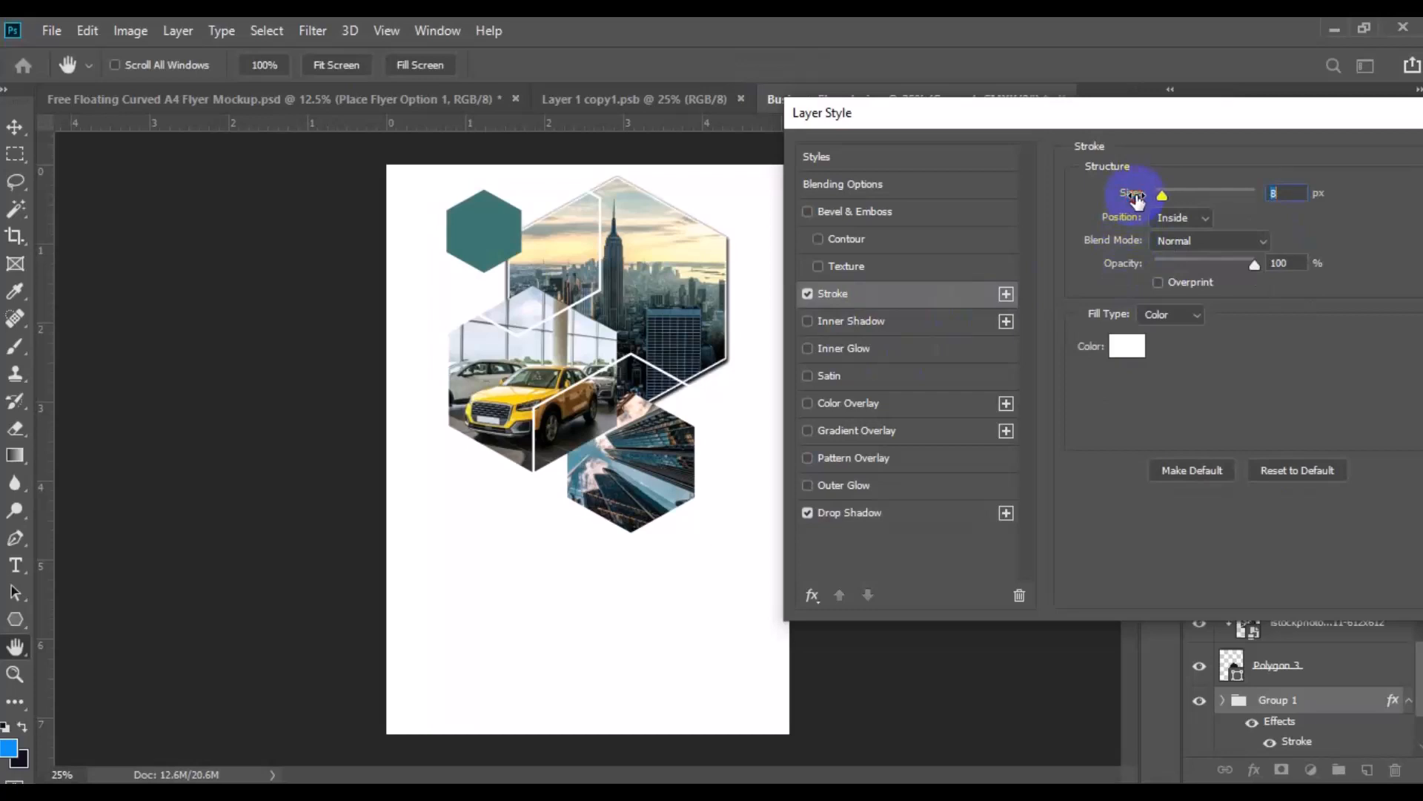
drag(1214, 109, 1020, 143)
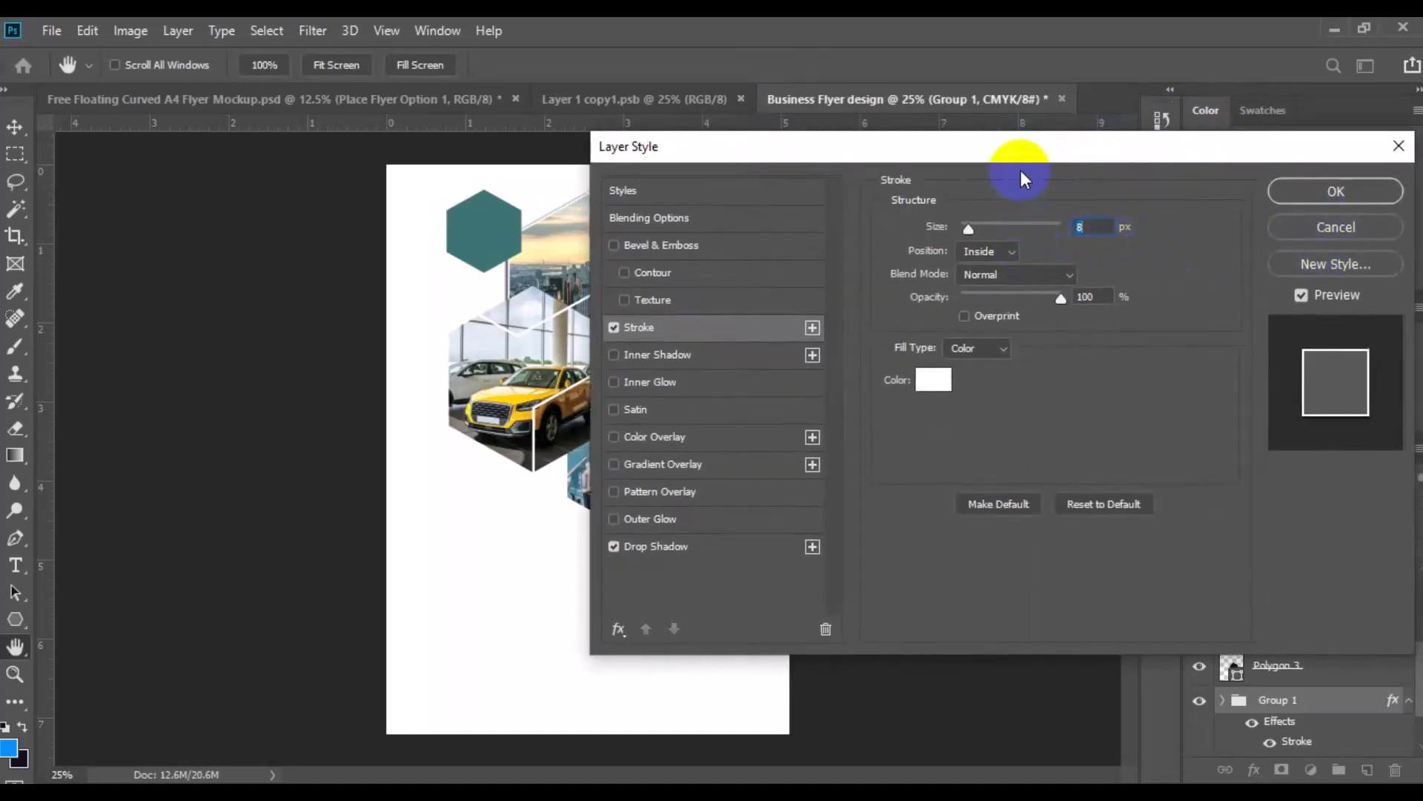
drag(1021, 157, 980, 314)
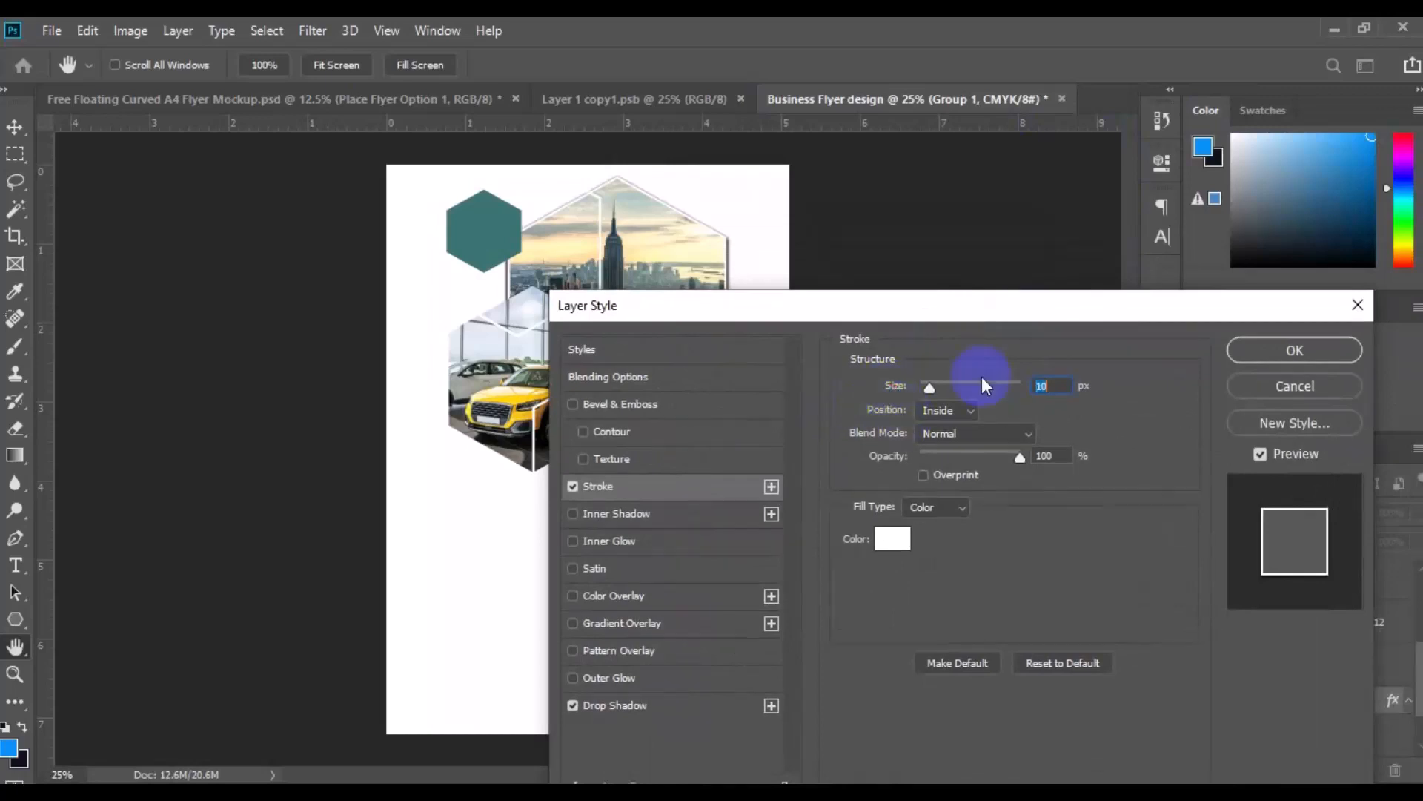
drag(999, 321, 959, 403)
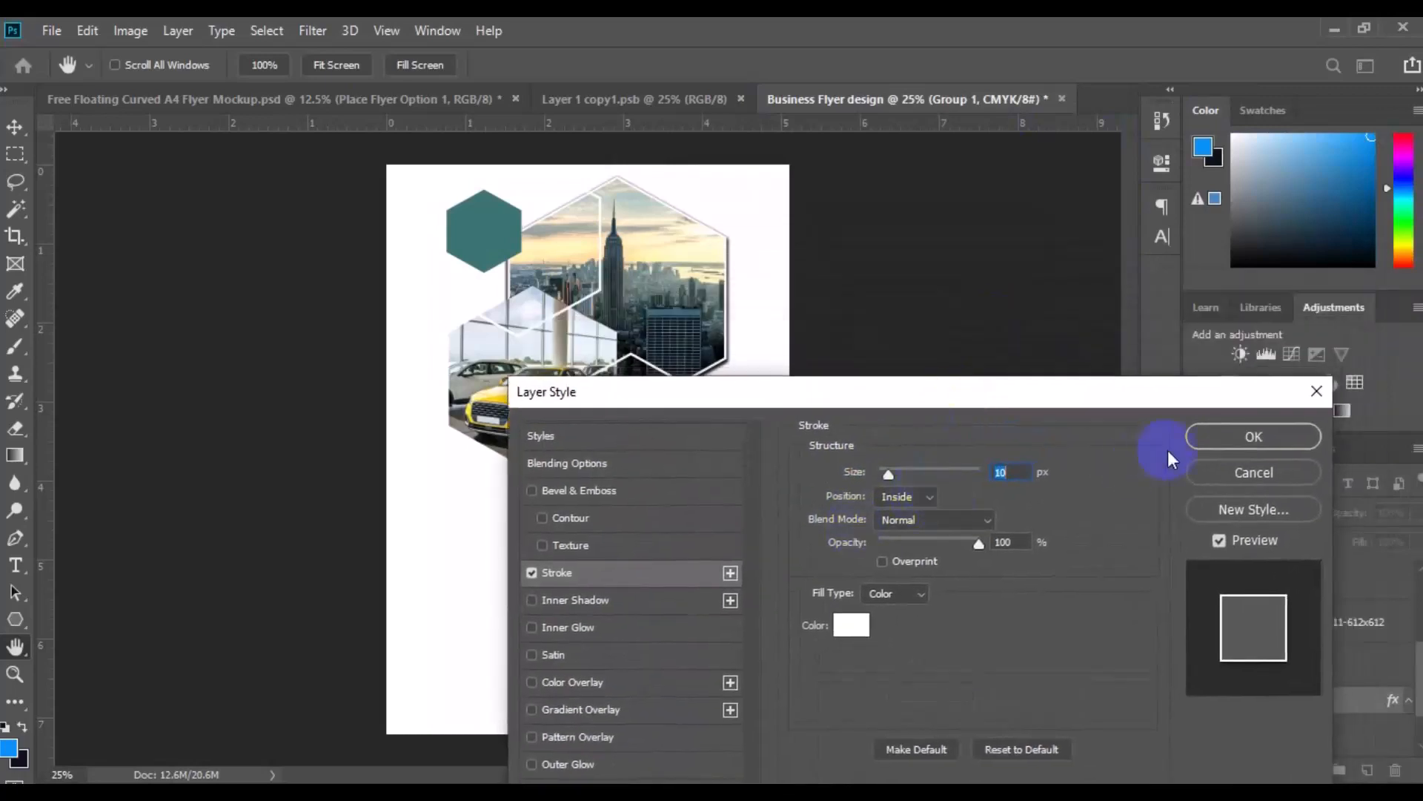
click(1204, 442)
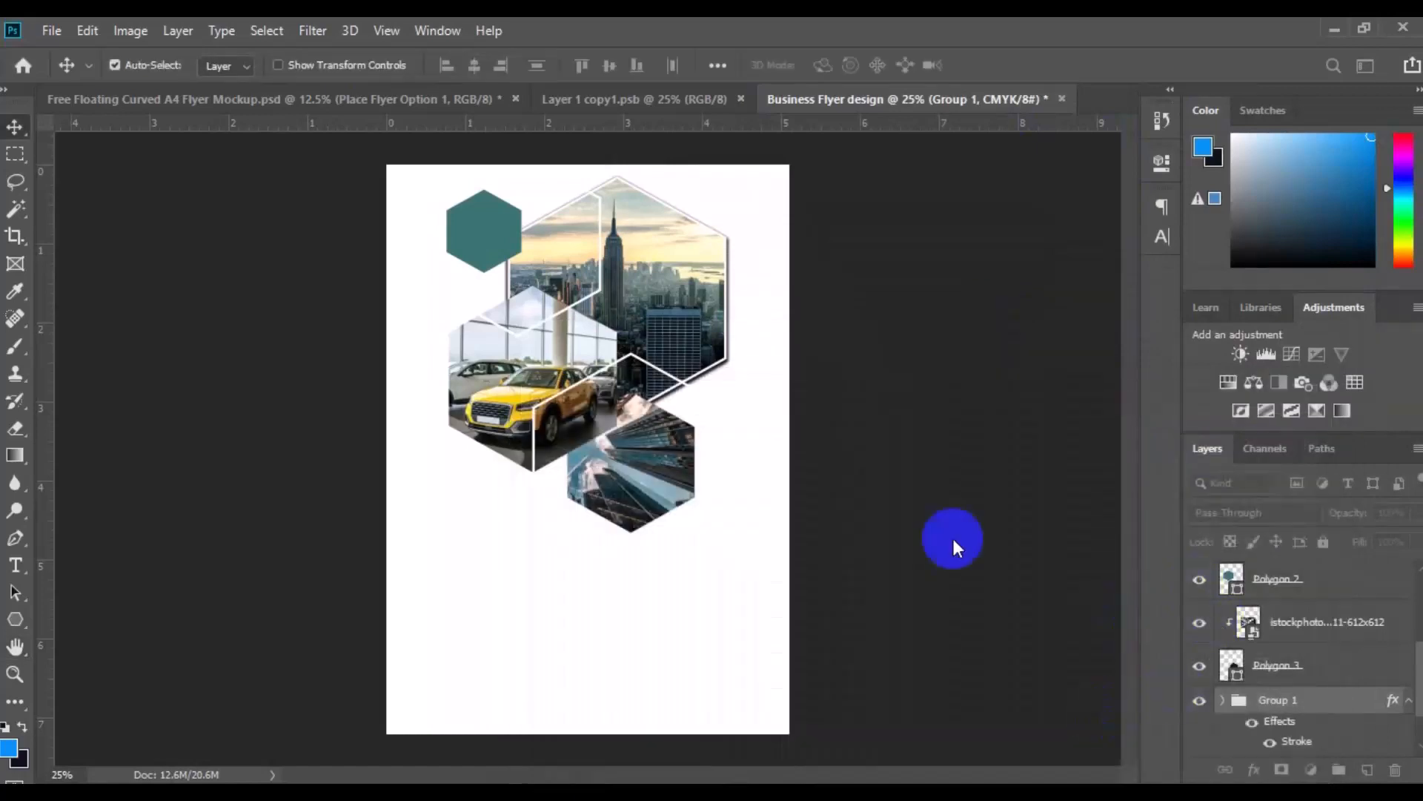
Group the car dealership image with its Polygon 2 hexagon and rename the group "layer image 2"
click(515, 381)
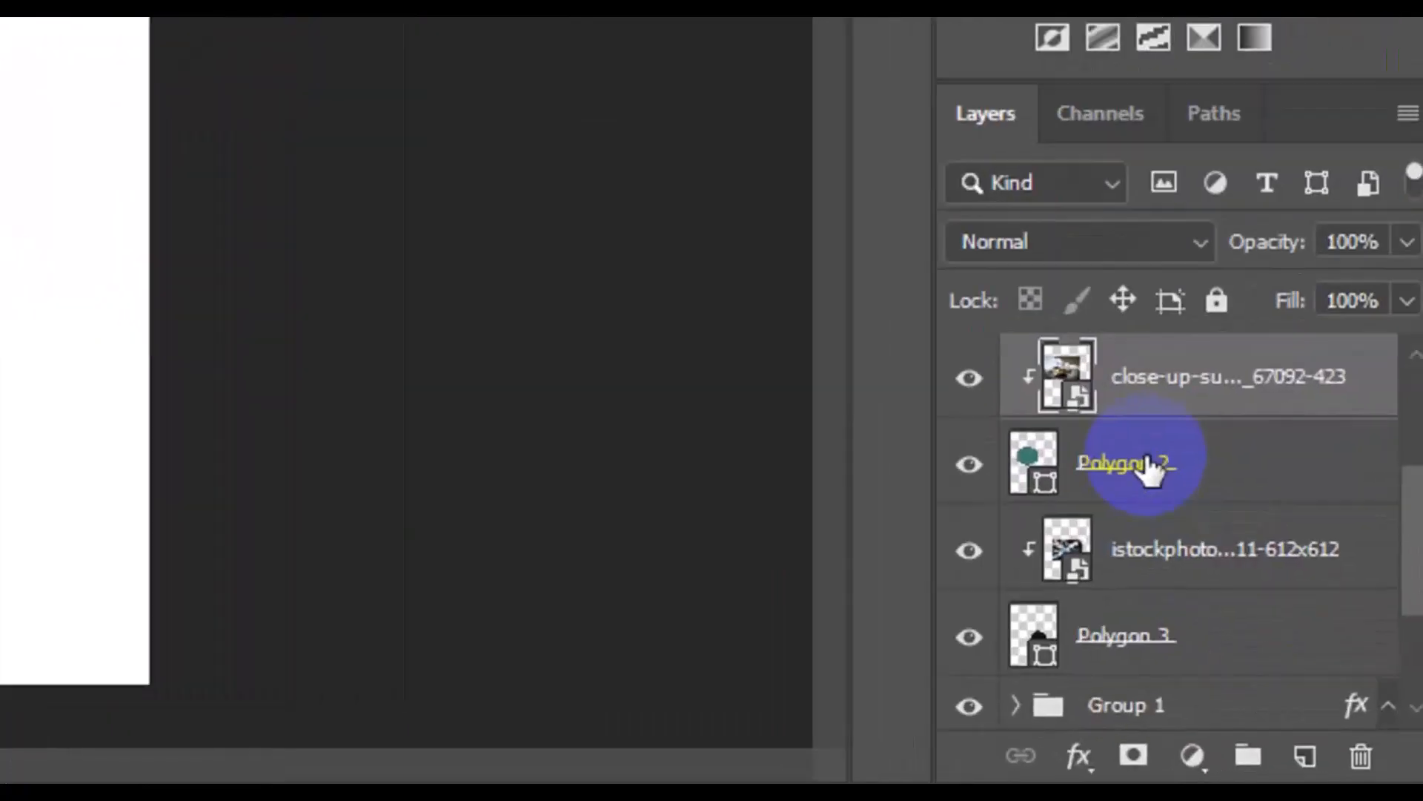
shift+click(1152, 465)
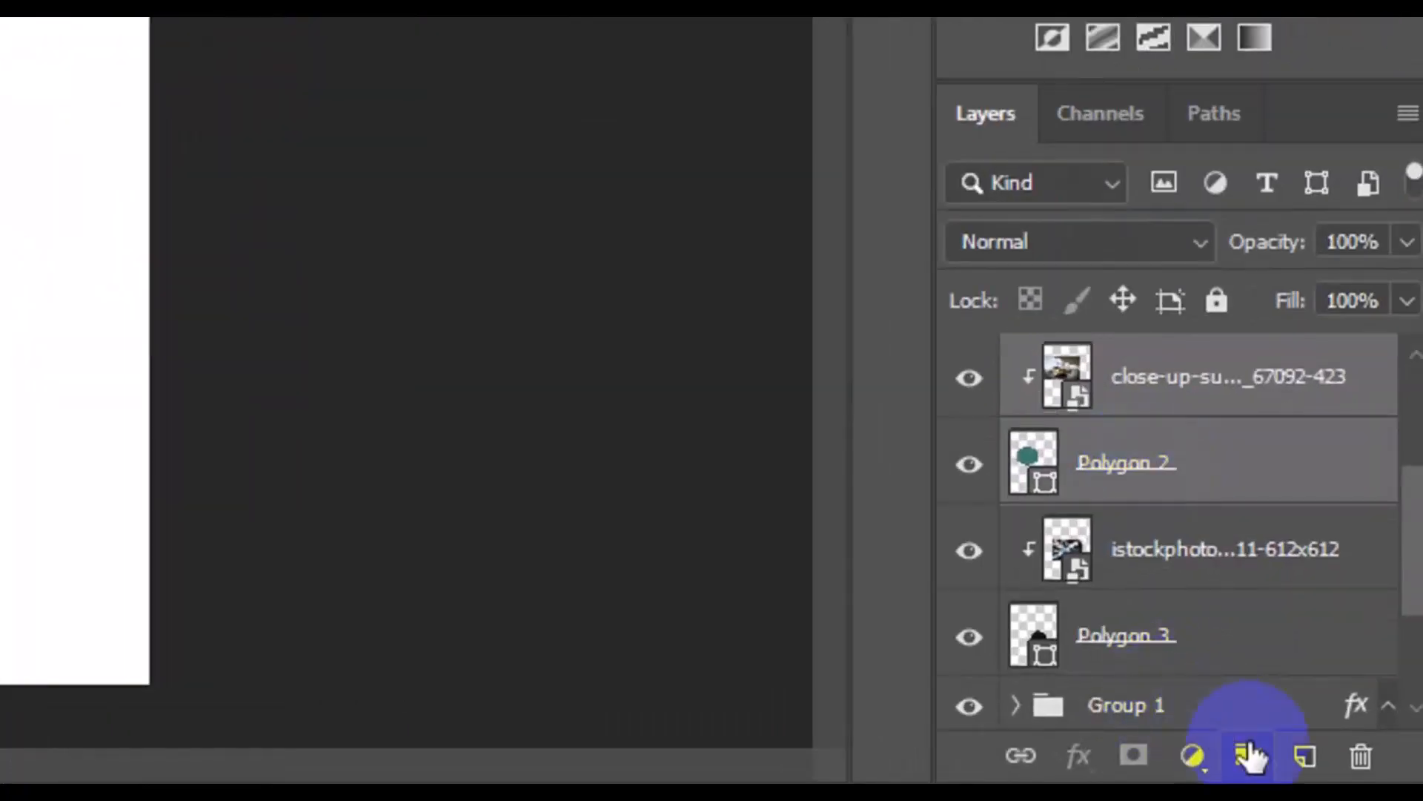
click(1250, 755)
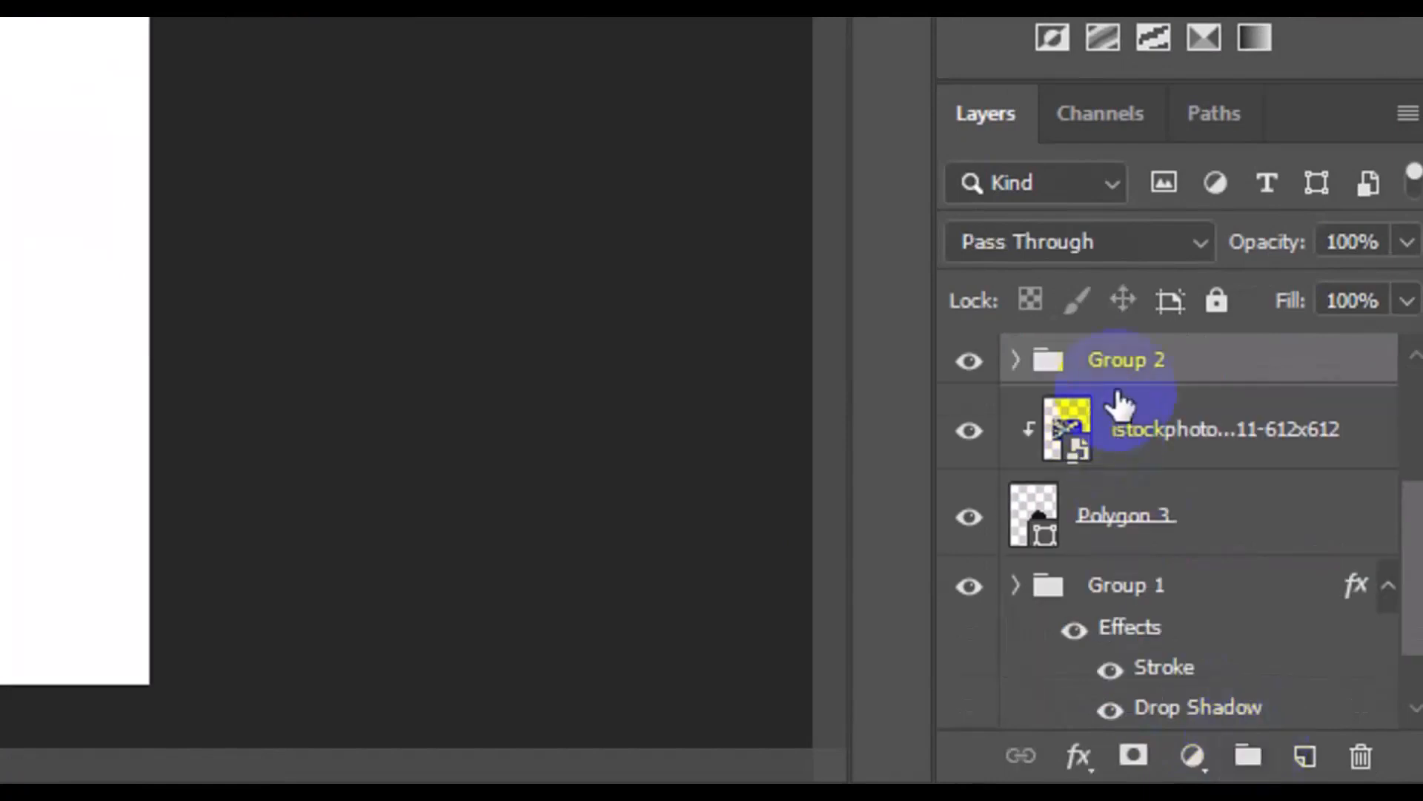
double_click(1114, 364)
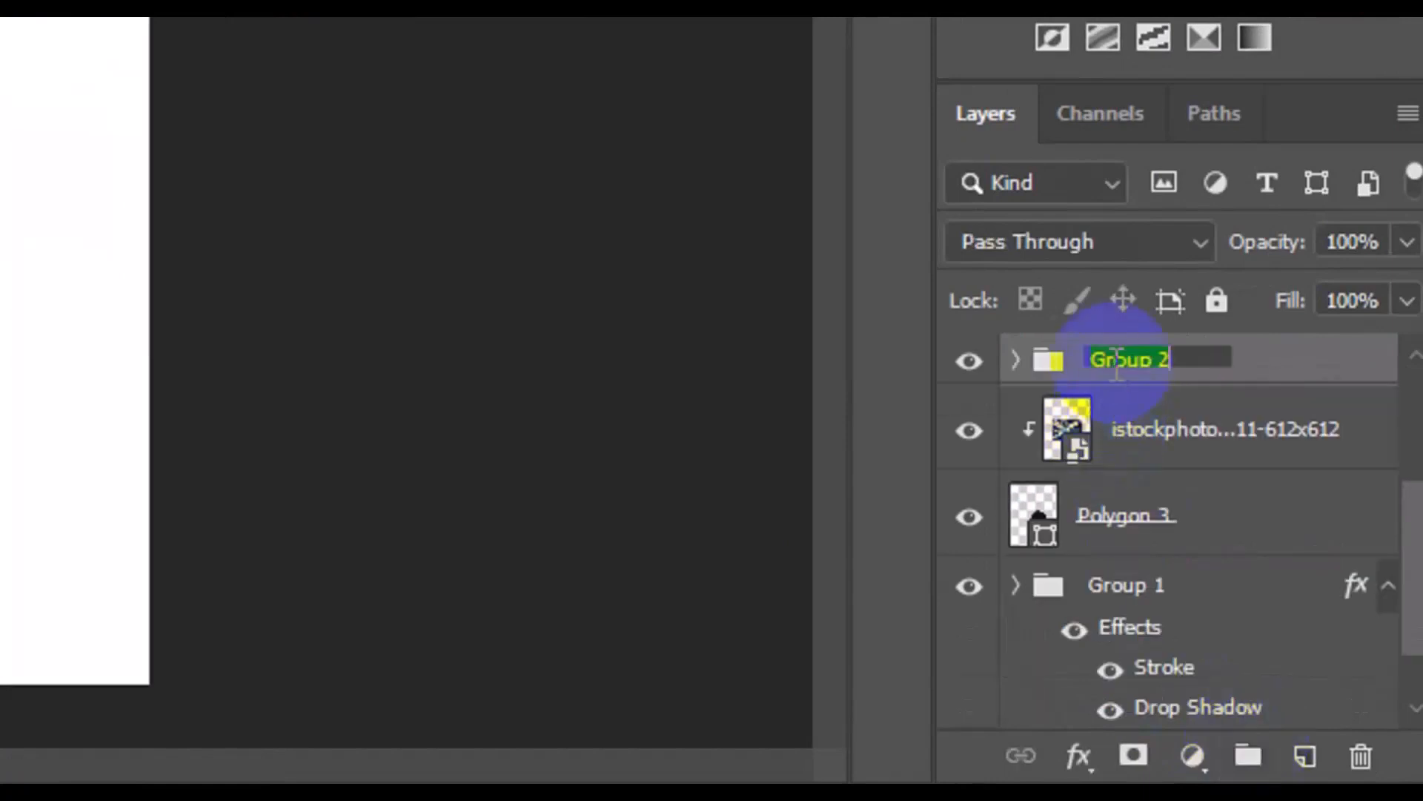
key(BackSpace)
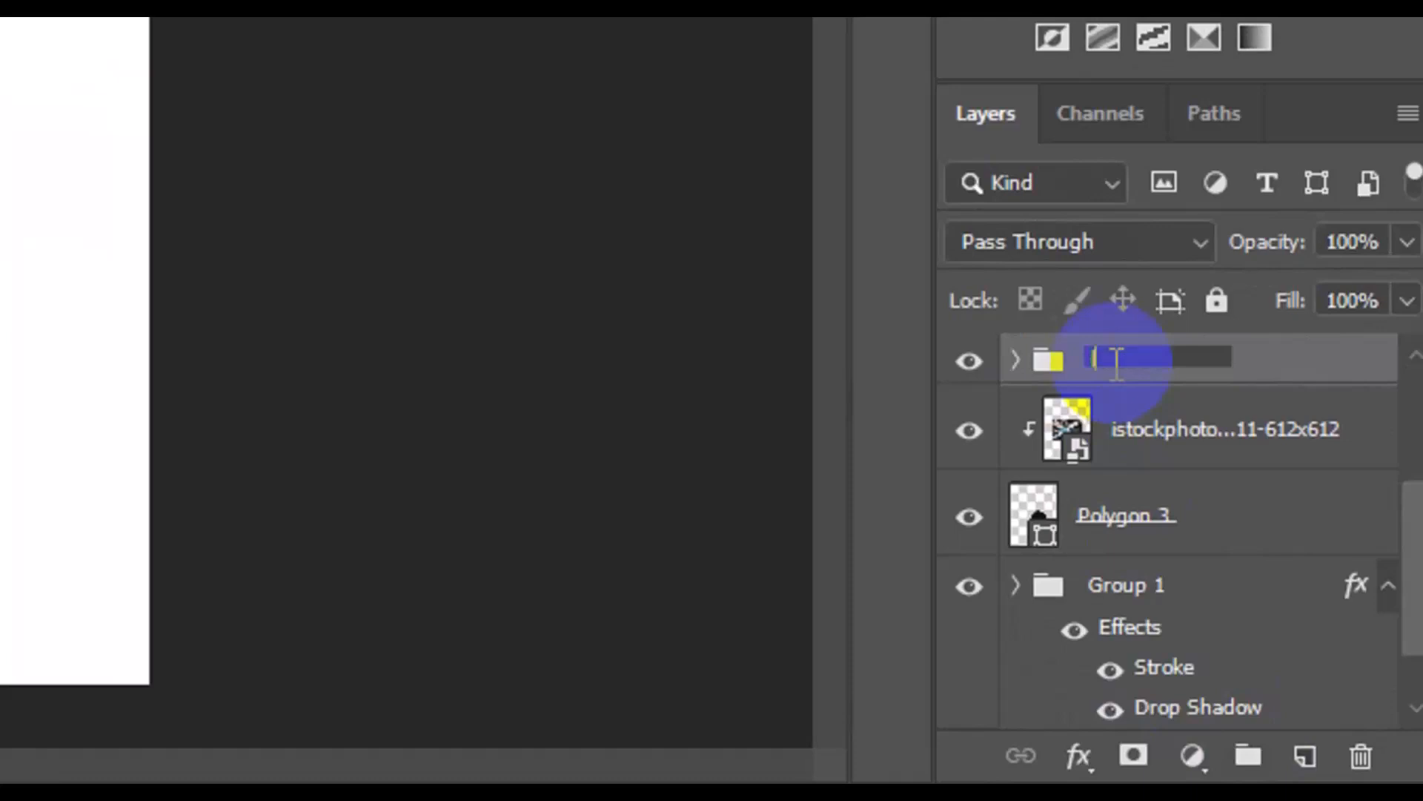
text(layer ima)
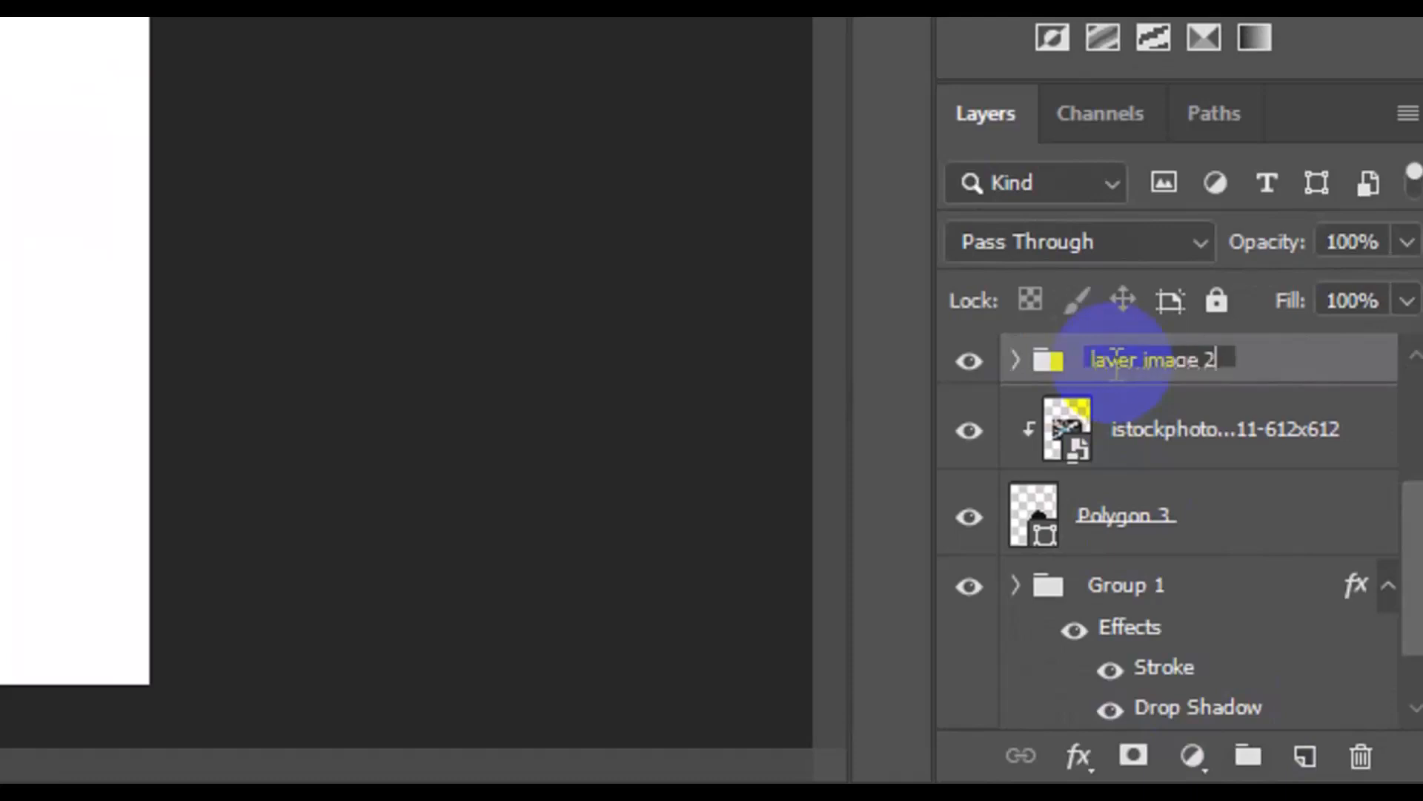
text(ge 2)
key(Return)
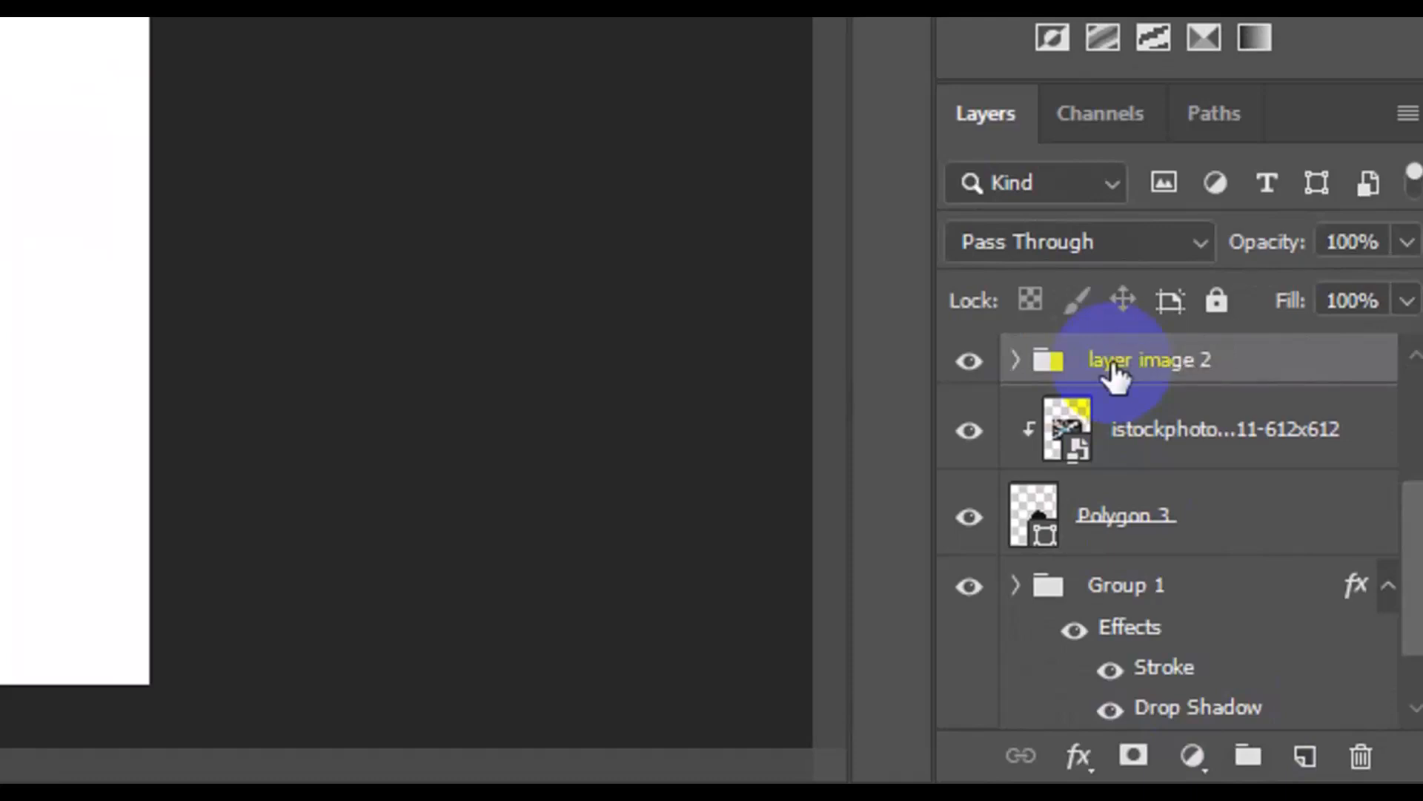
Copy the layer style of Group 1 and paste it onto the "layer image 2" group
right_click(1138, 591)
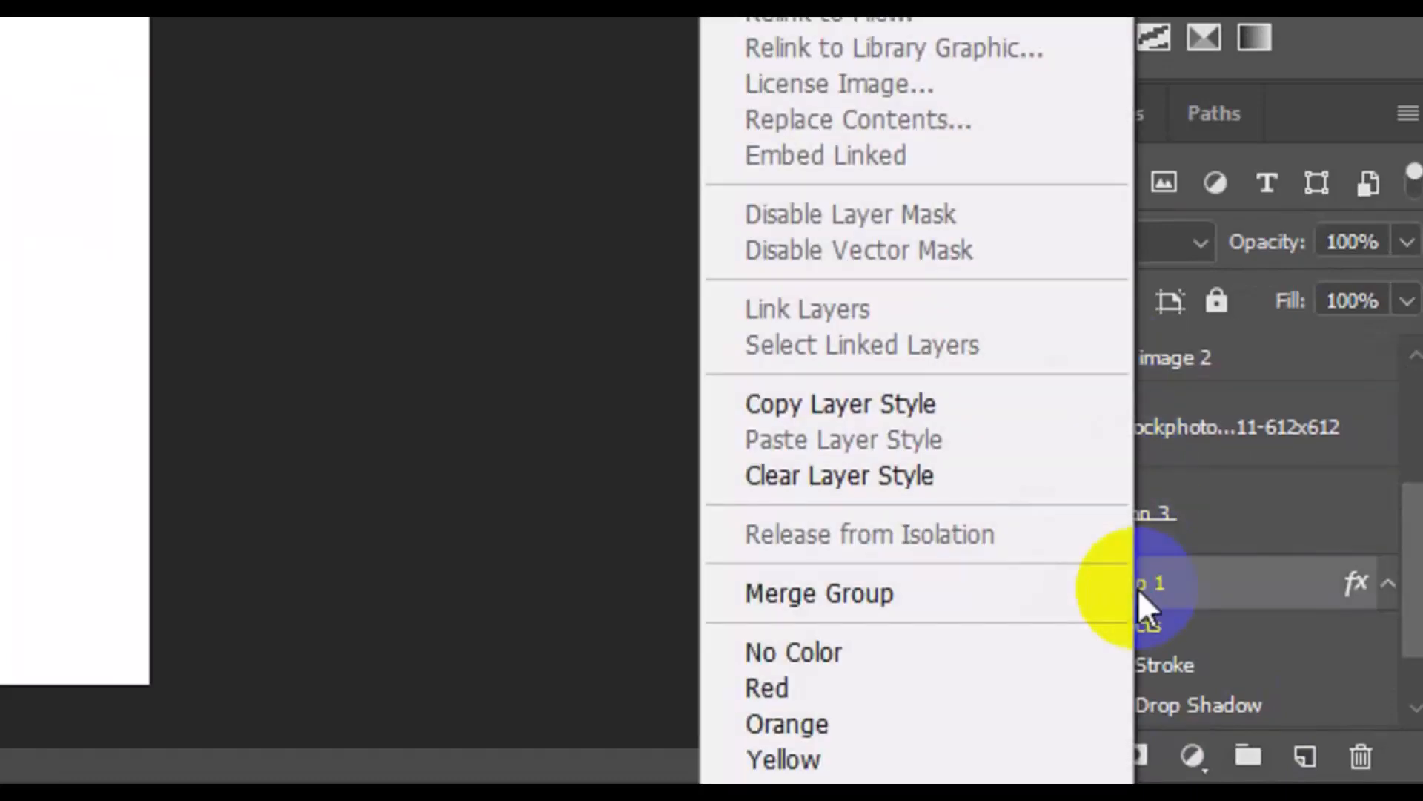
click(891, 403)
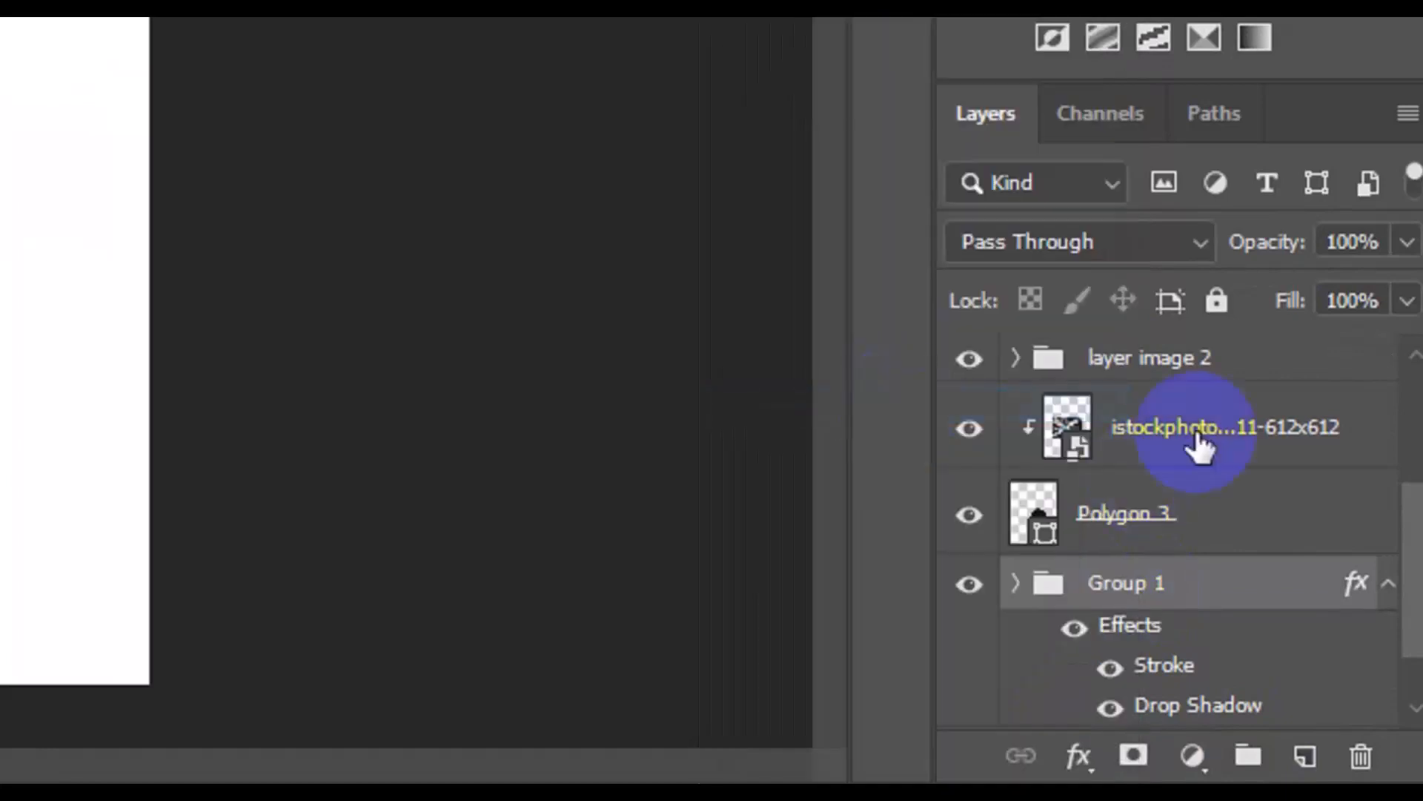
click(1155, 363)
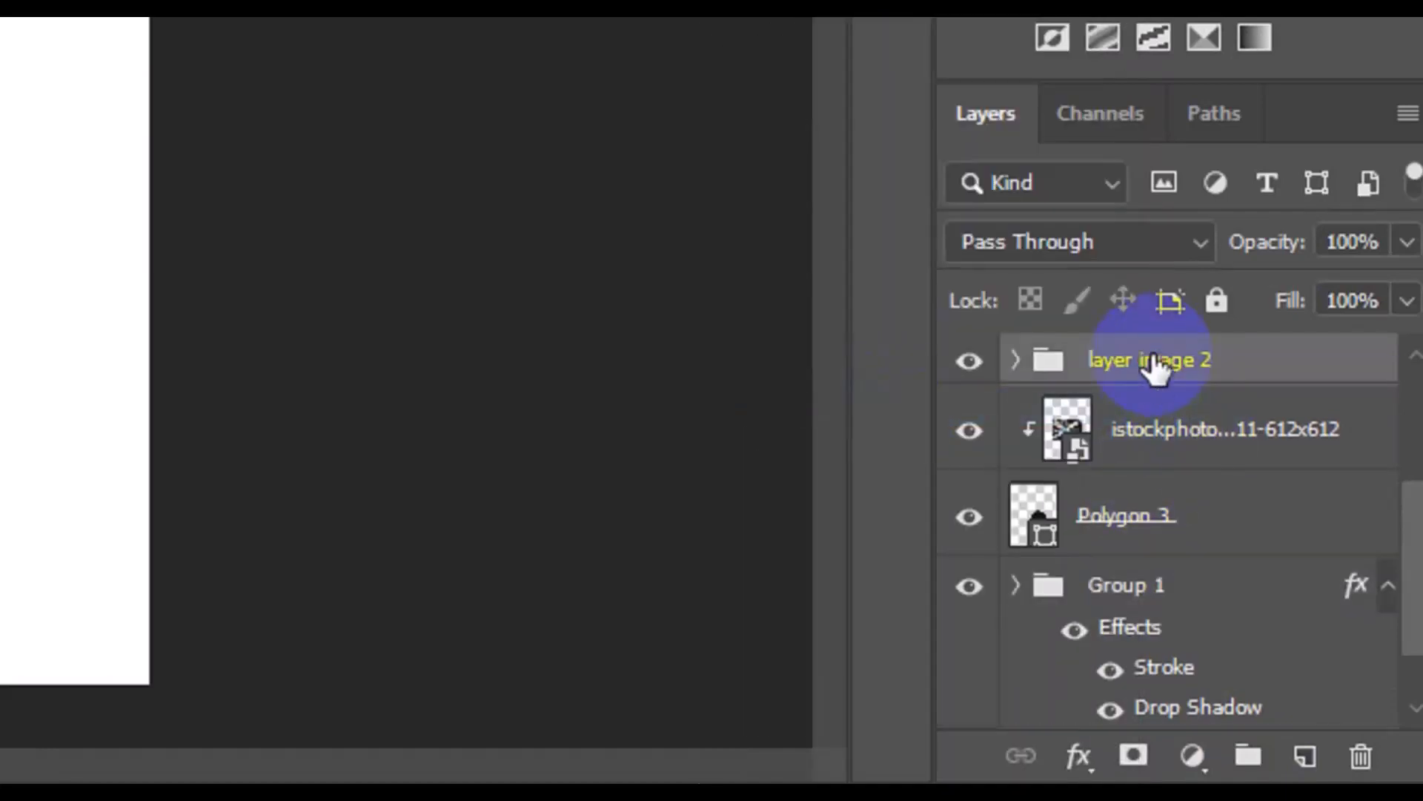
right_click(1153, 360)
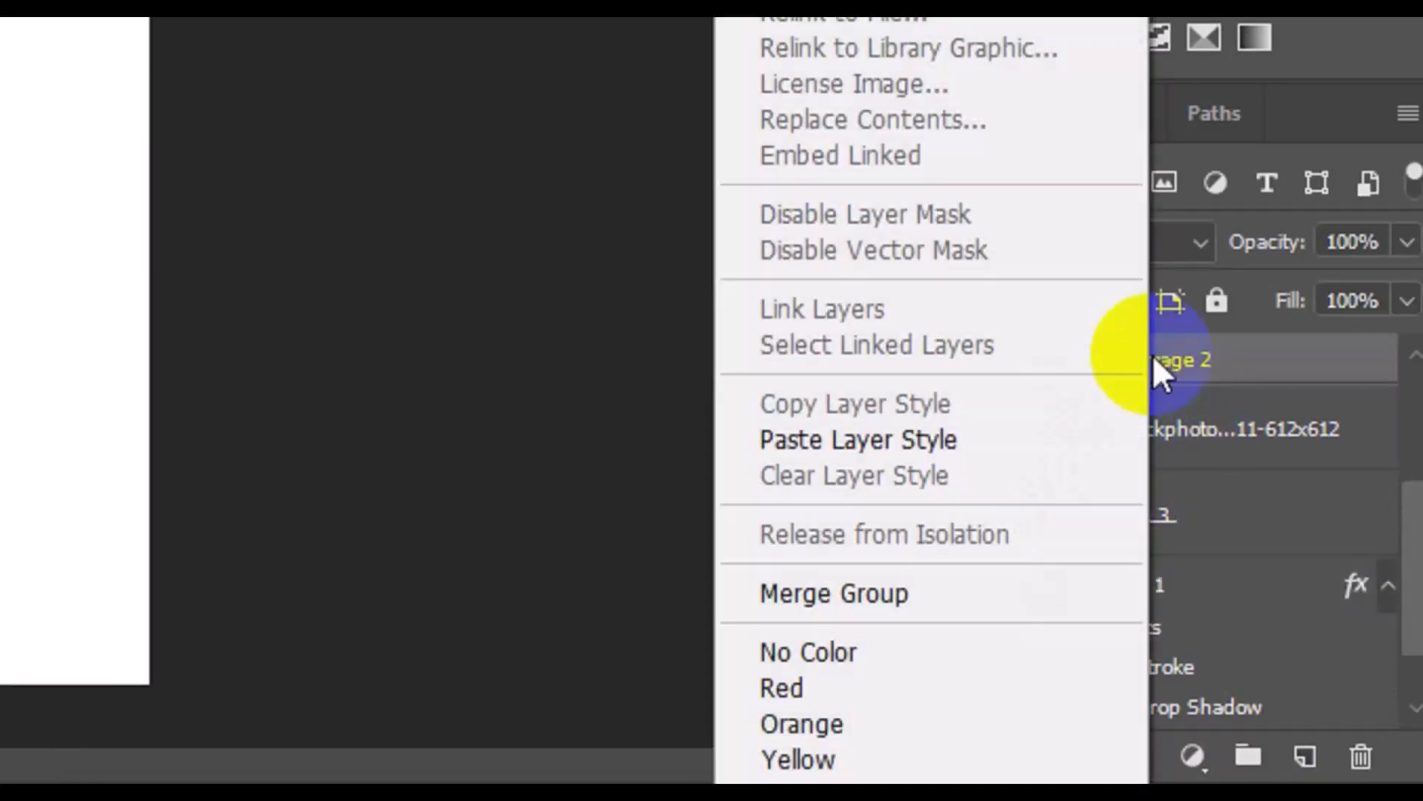
click(930, 439)
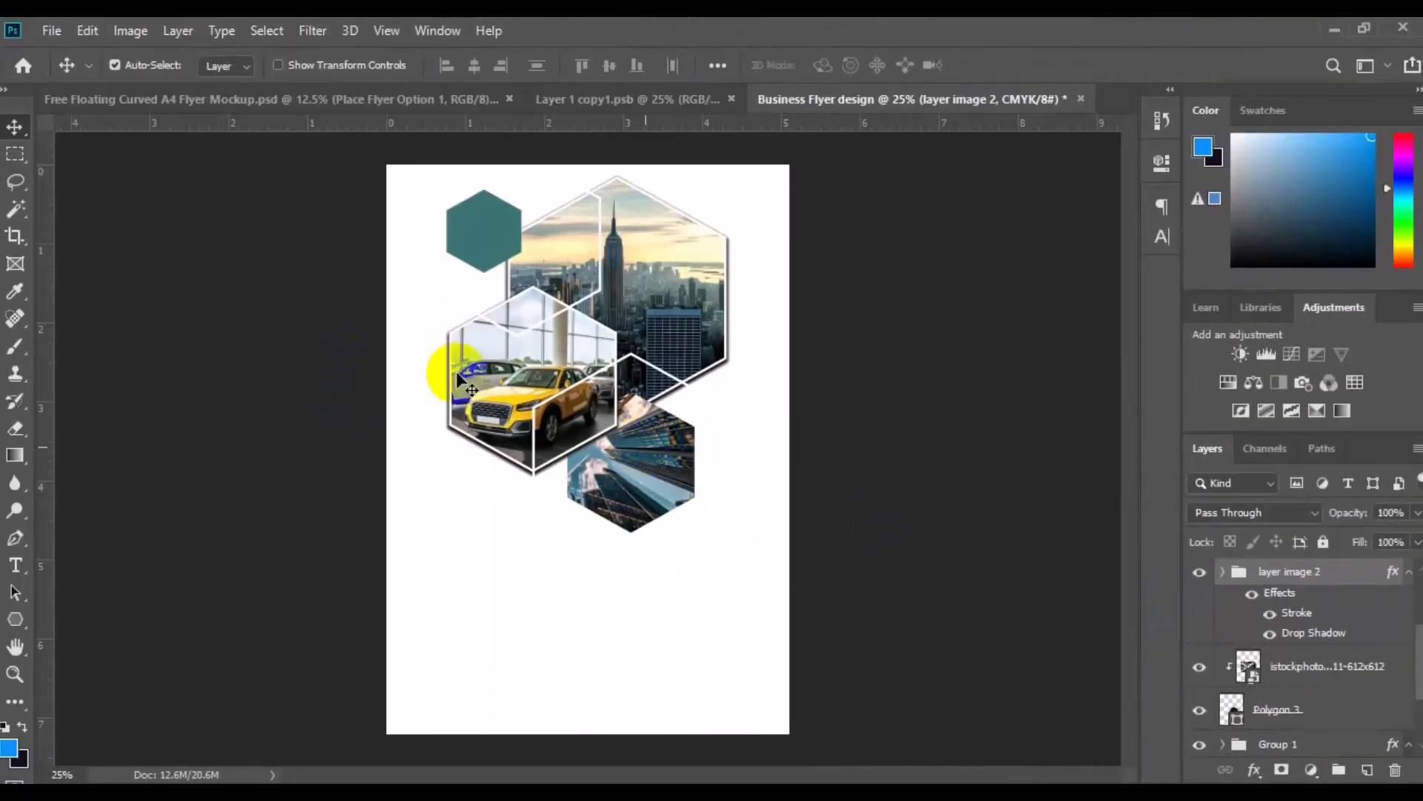
Group the istockphoto skyscraper image with its Polygon 3 hexagon and paste the copied layer style onto the group
click(635, 484)
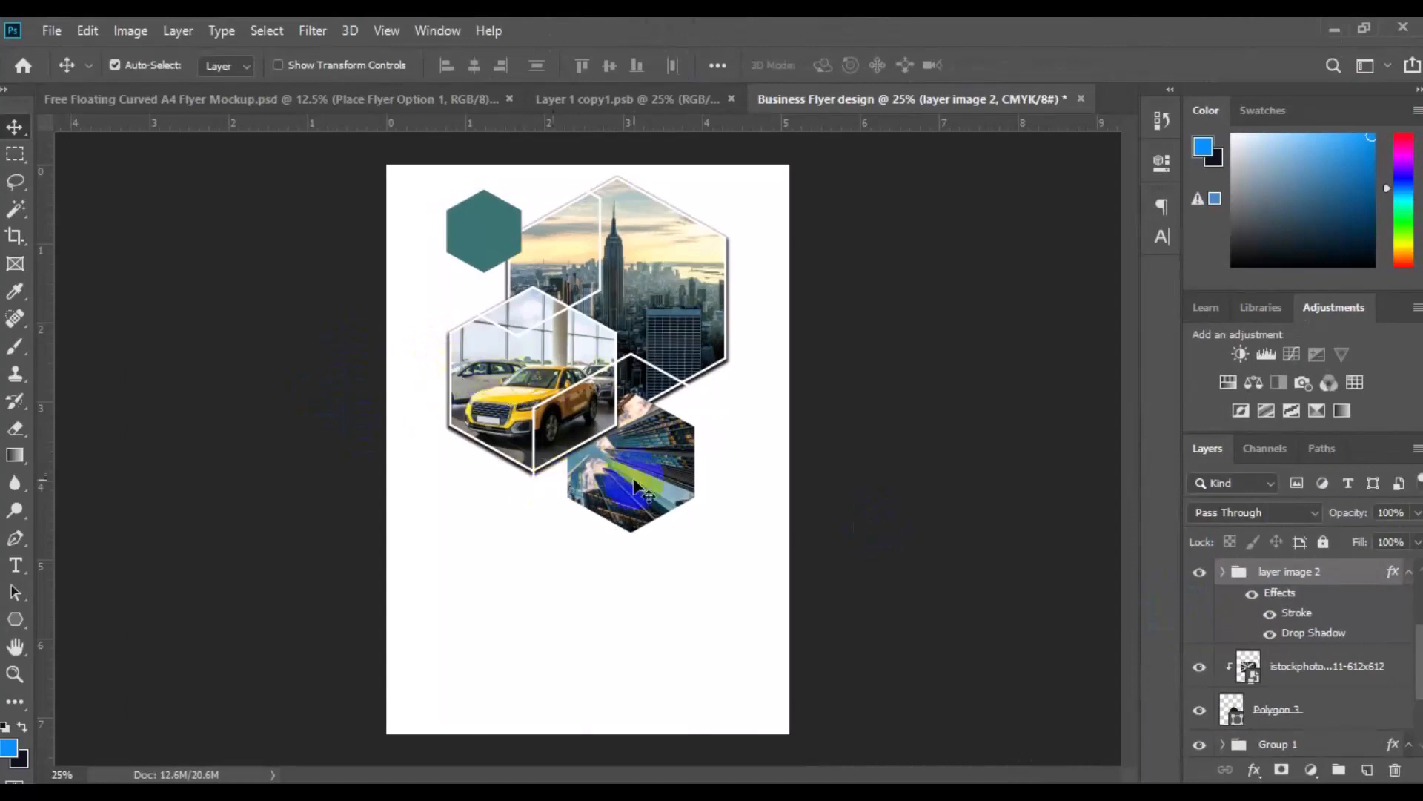
click(1273, 709)
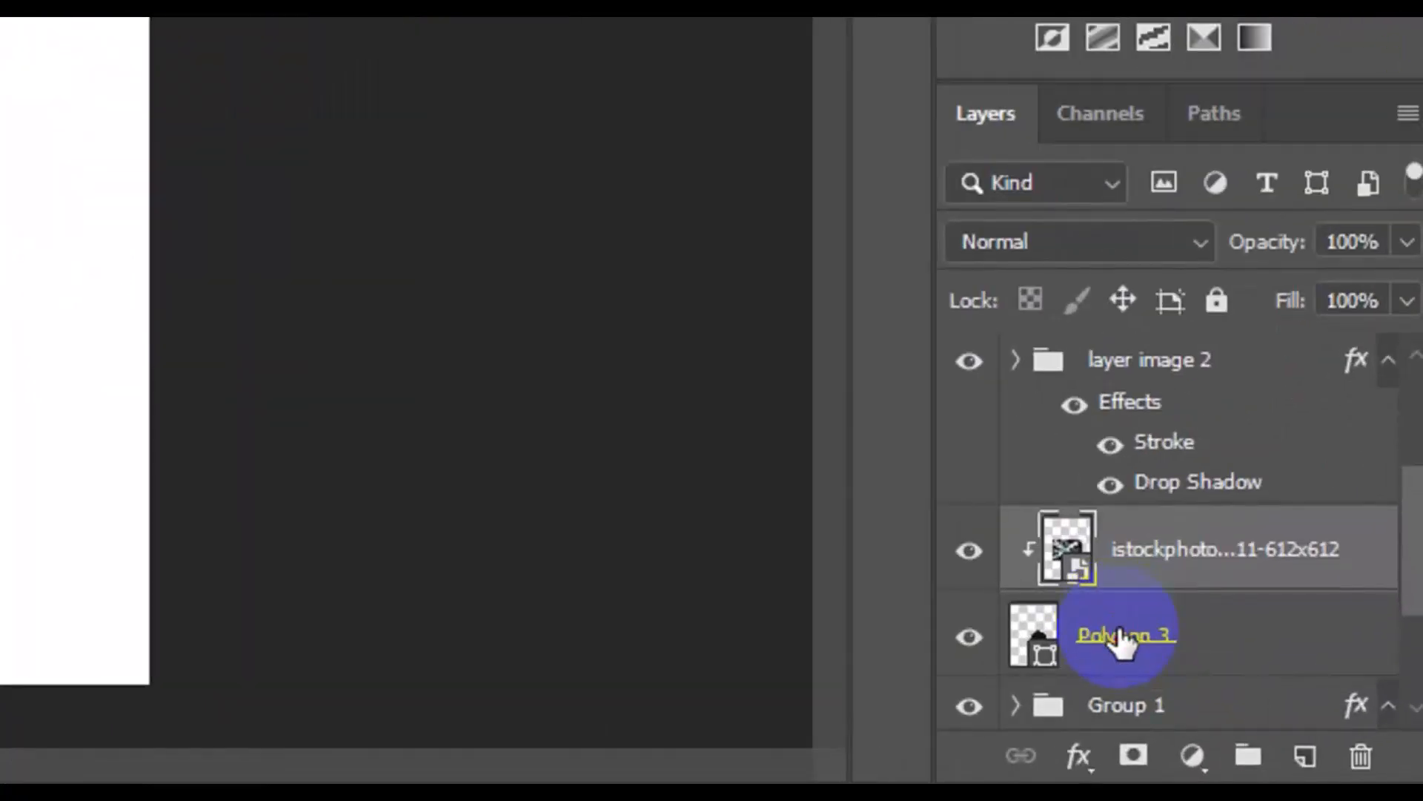
click(1122, 638)
click(1232, 743)
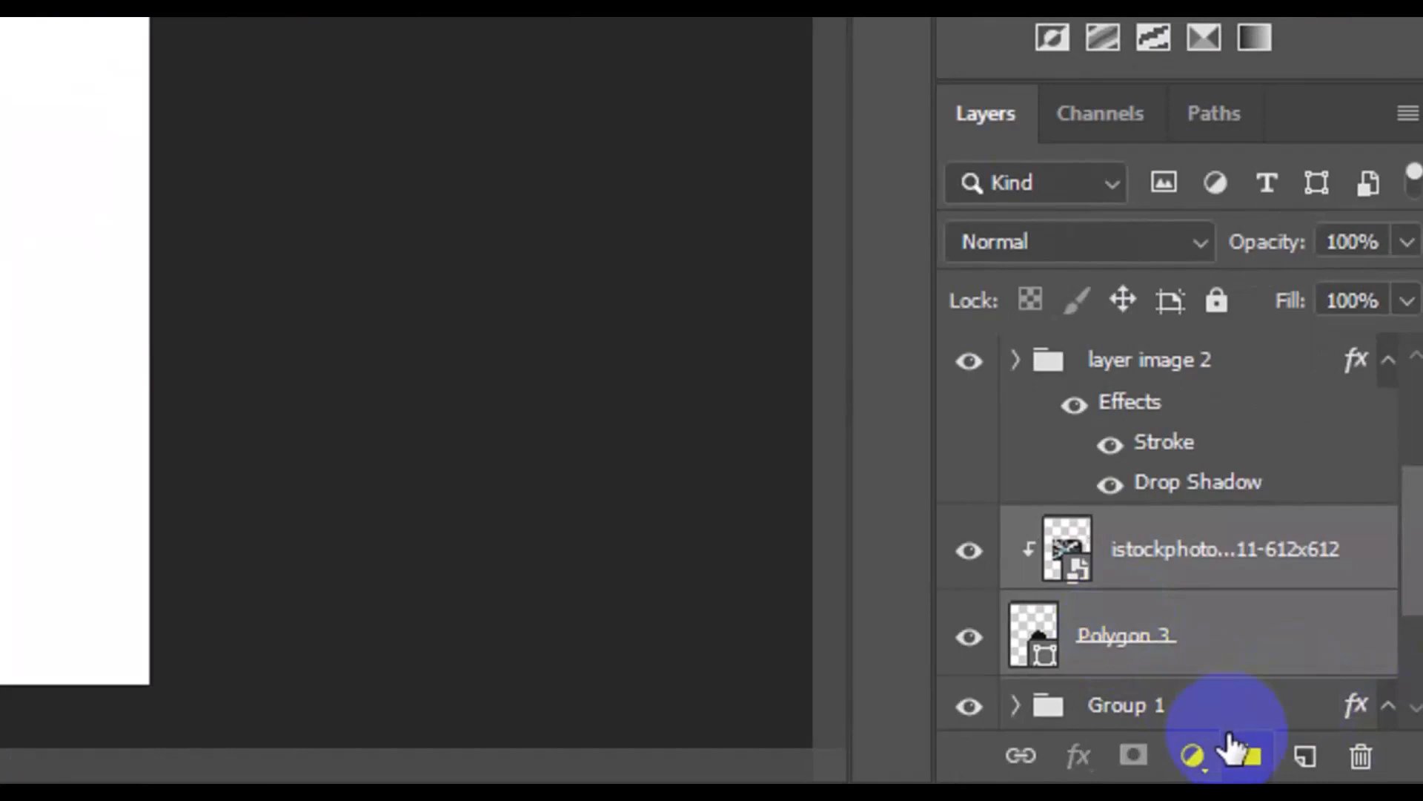
click(1233, 743)
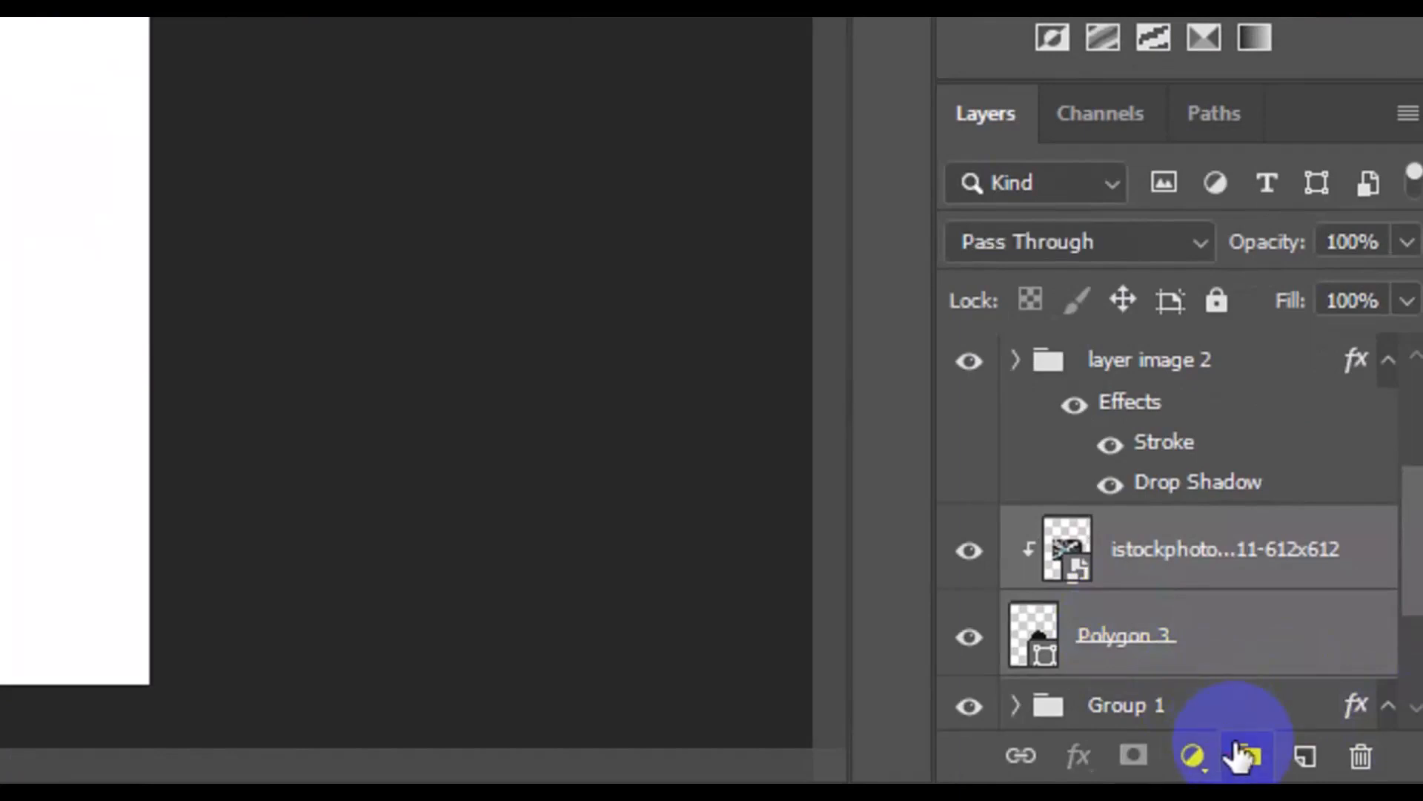
right_click(1164, 530)
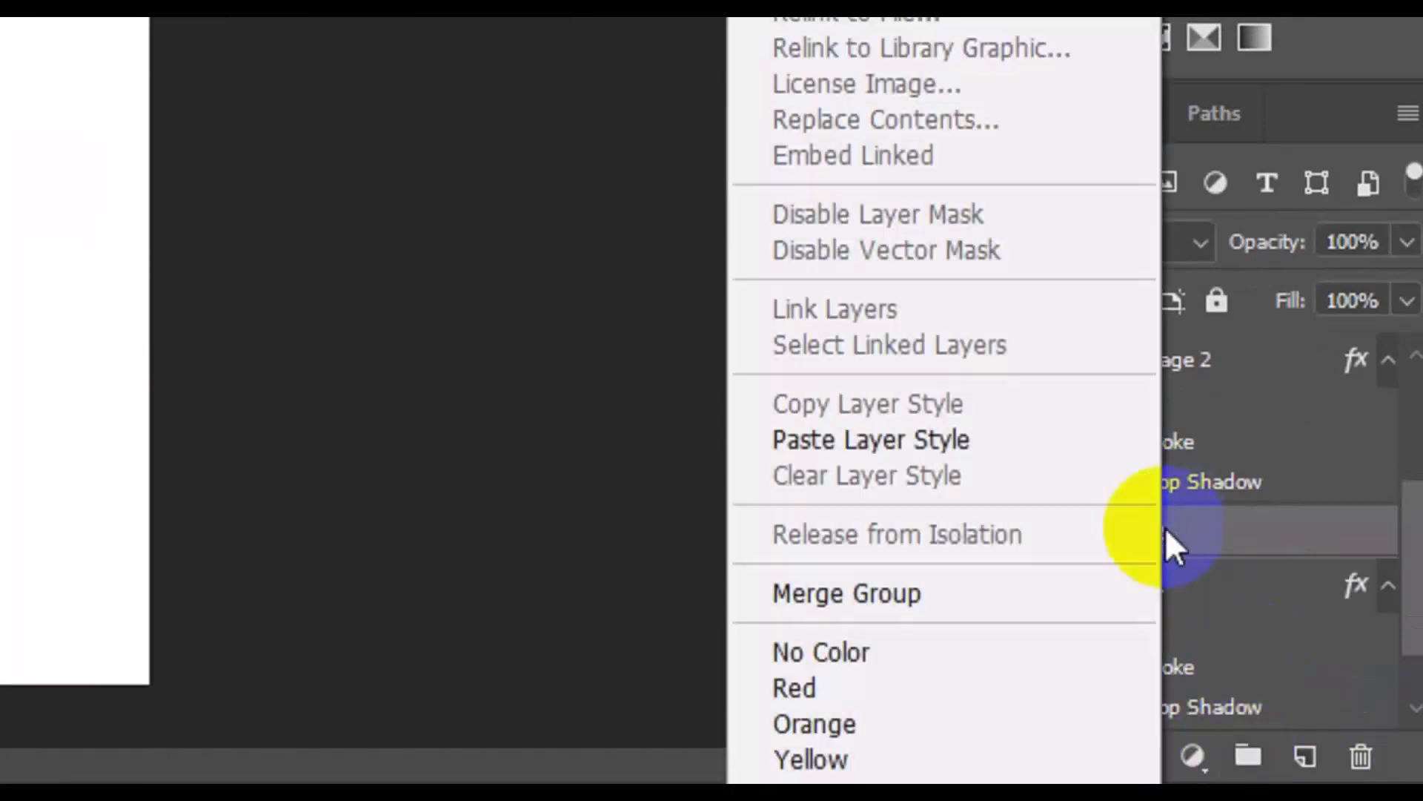
click(959, 441)
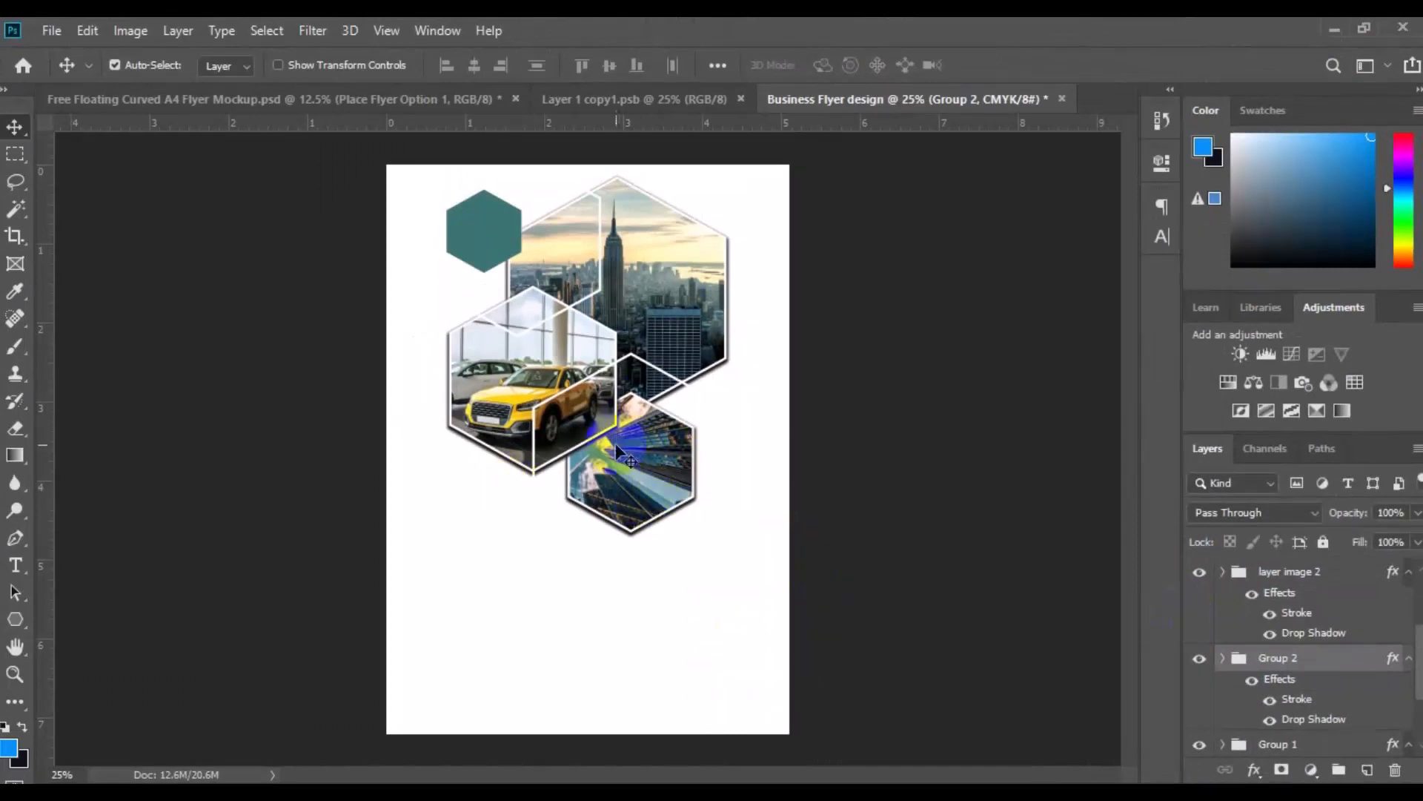
Reduce the white stroke width of the Polygon 6 hexagon outline around the skyscraper hexagon
click(650, 366)
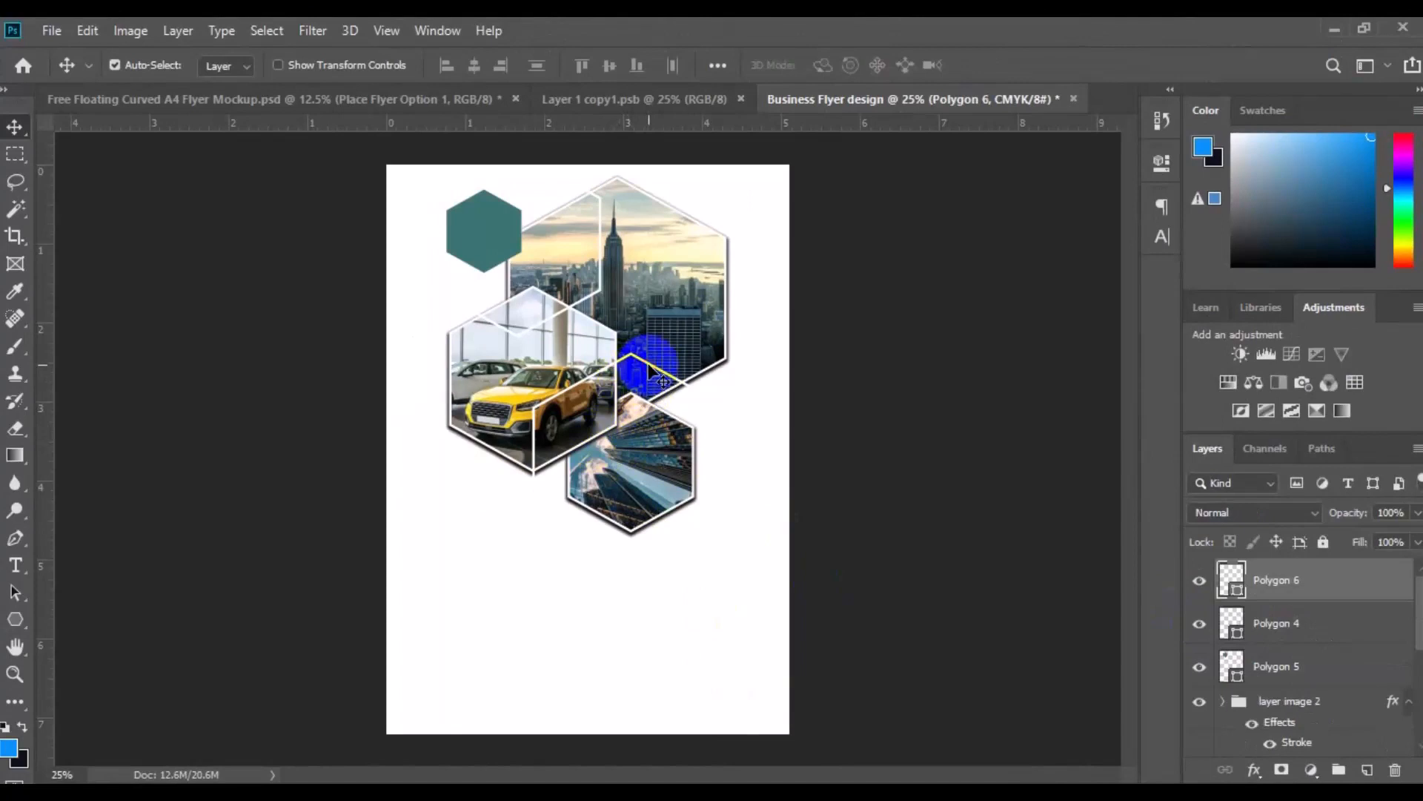
click(20, 629)
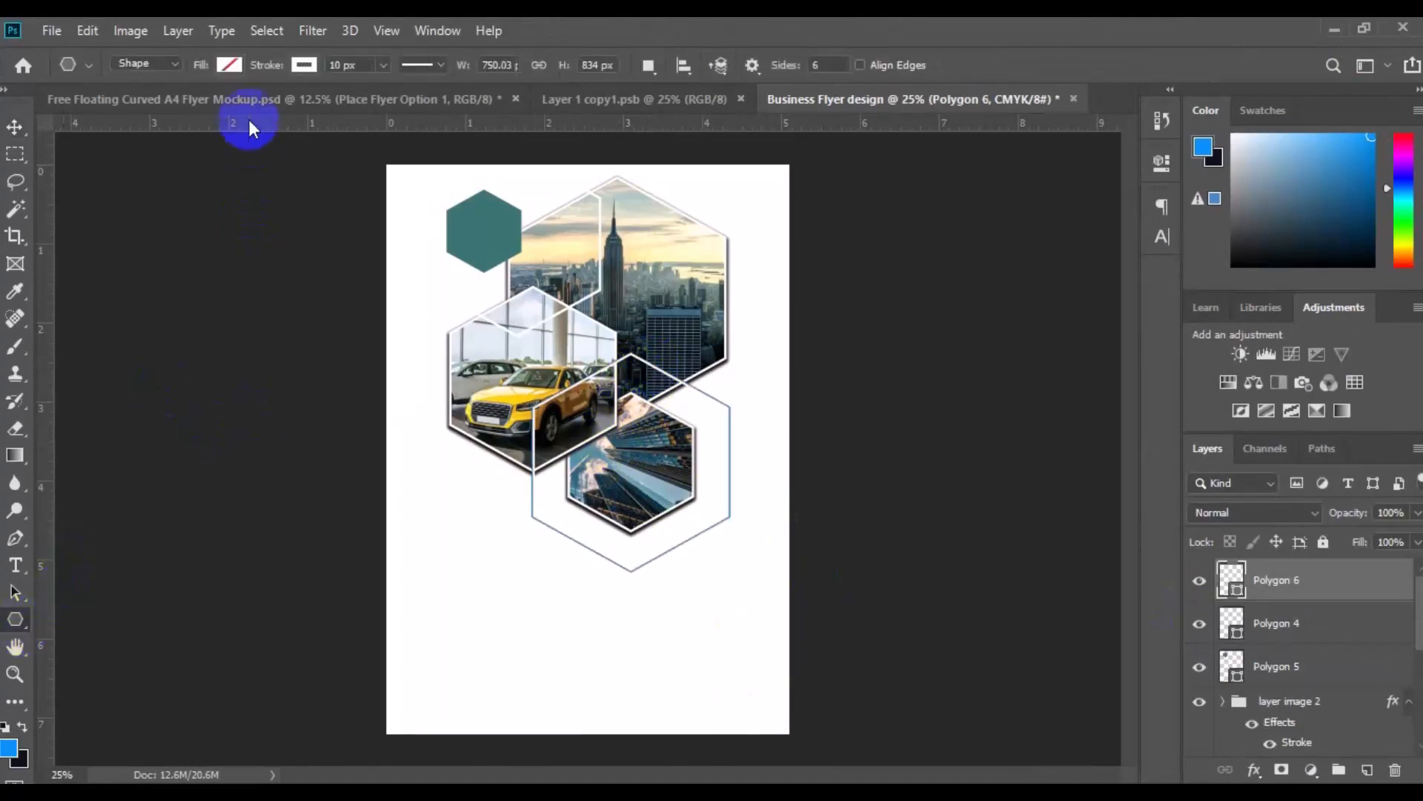
click(338, 67)
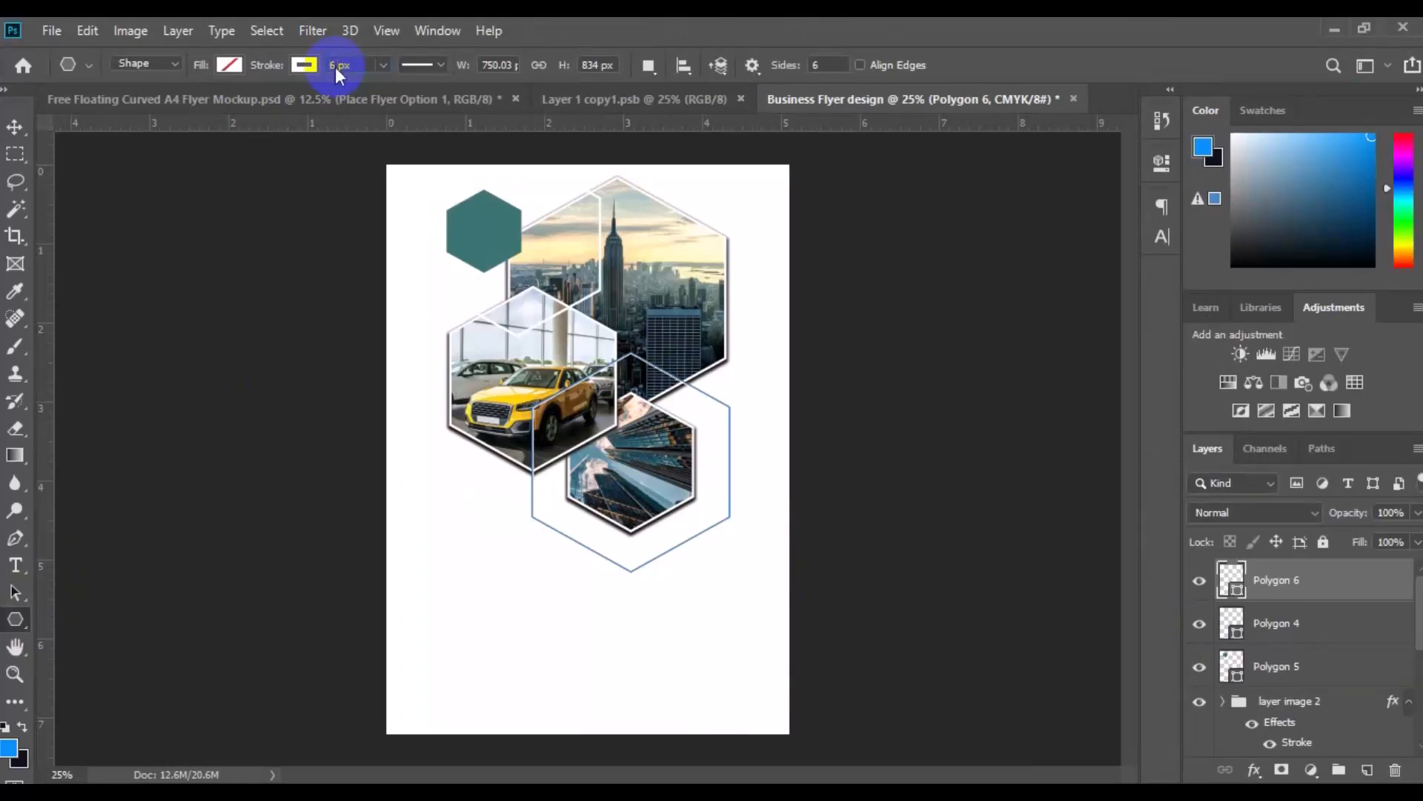
click(14, 127)
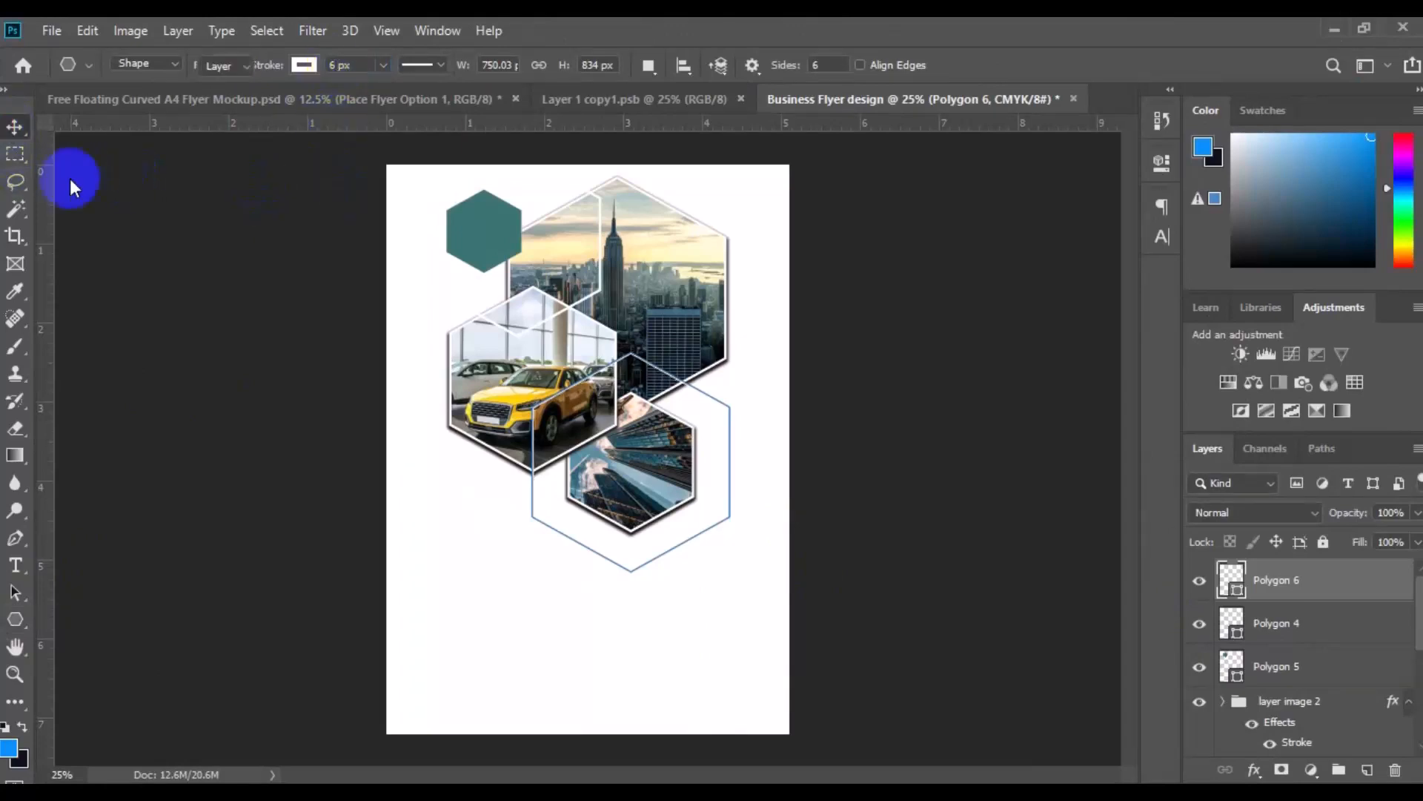
Thin the white stroke of the Polygon 4 hexagon outline around the teal hexagon
click(600, 278)
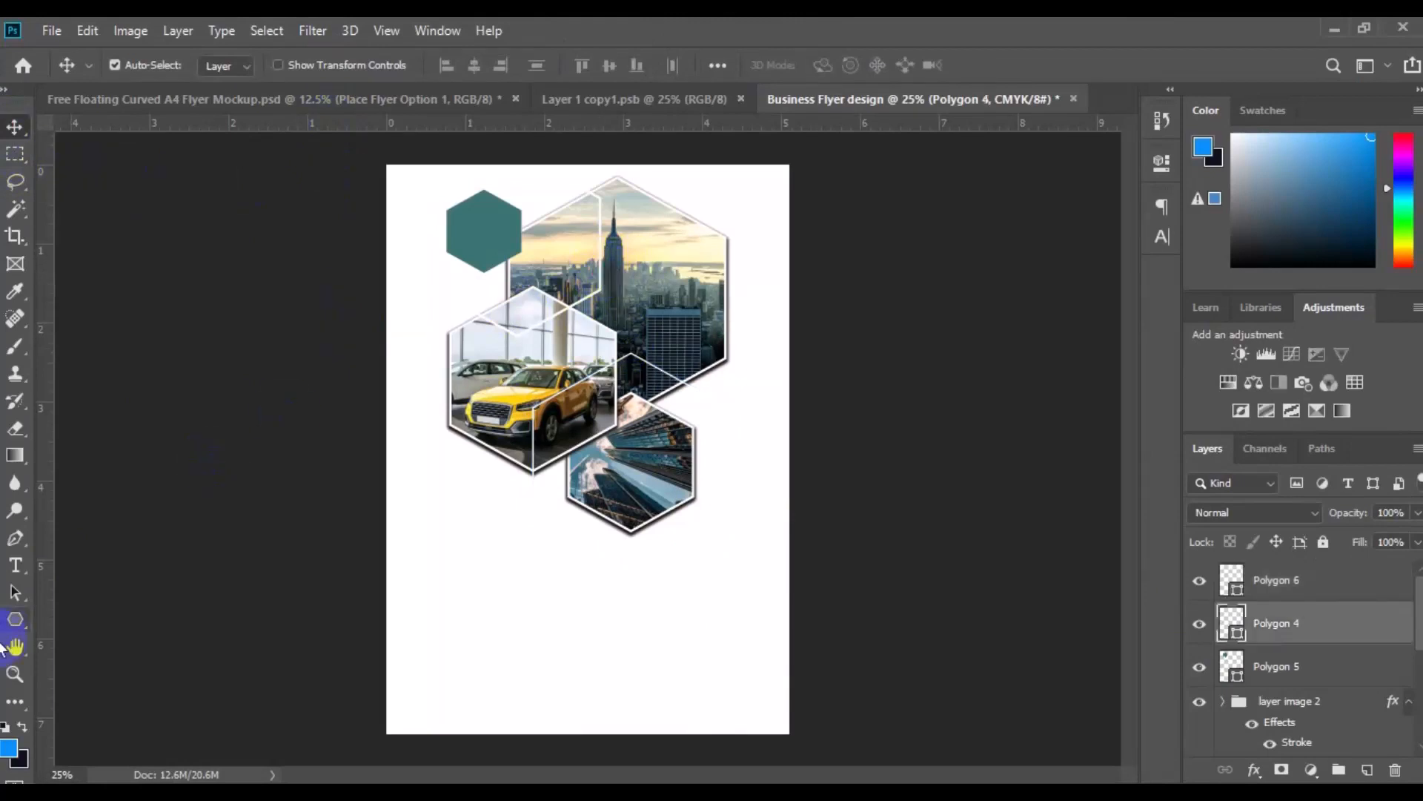
click(16, 621)
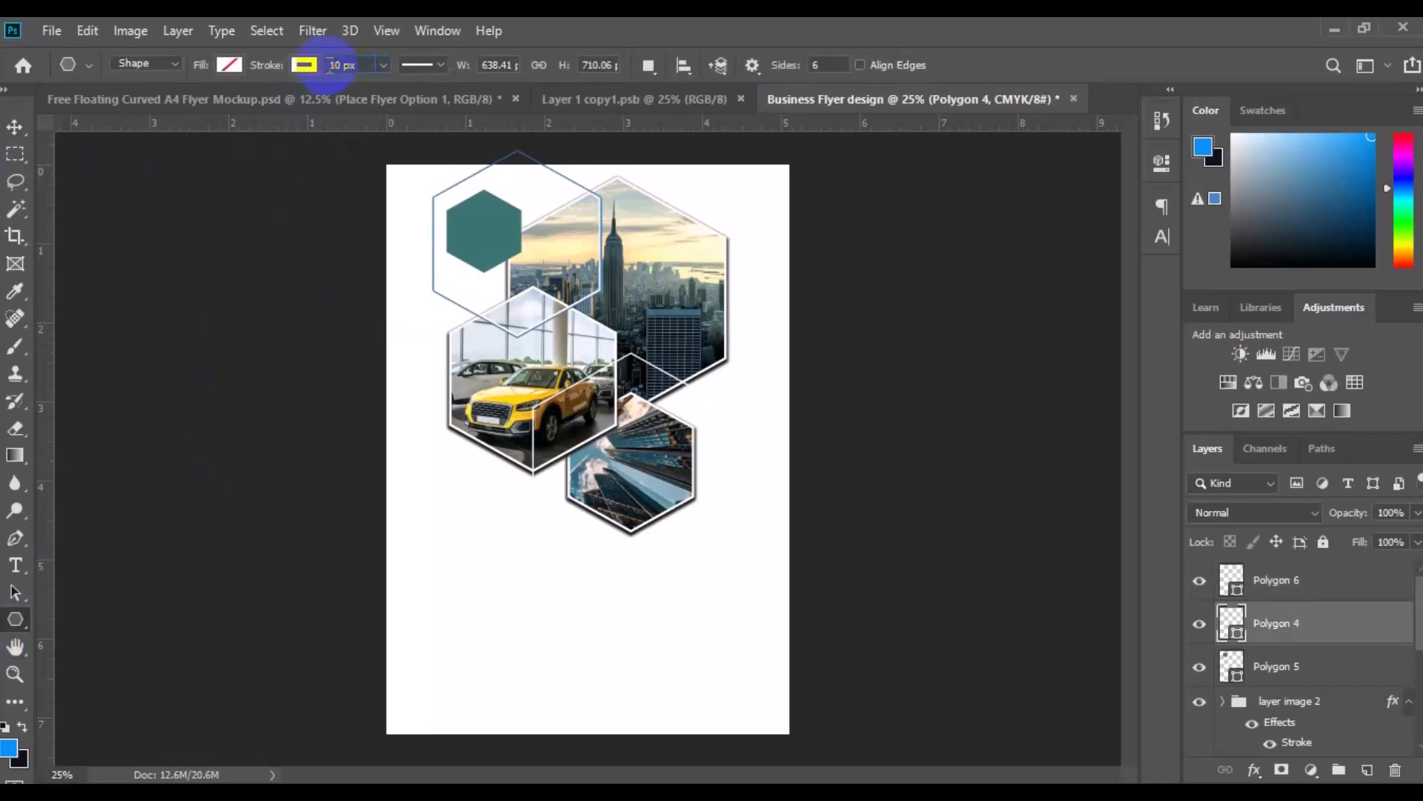
click(330, 65)
click(14, 127)
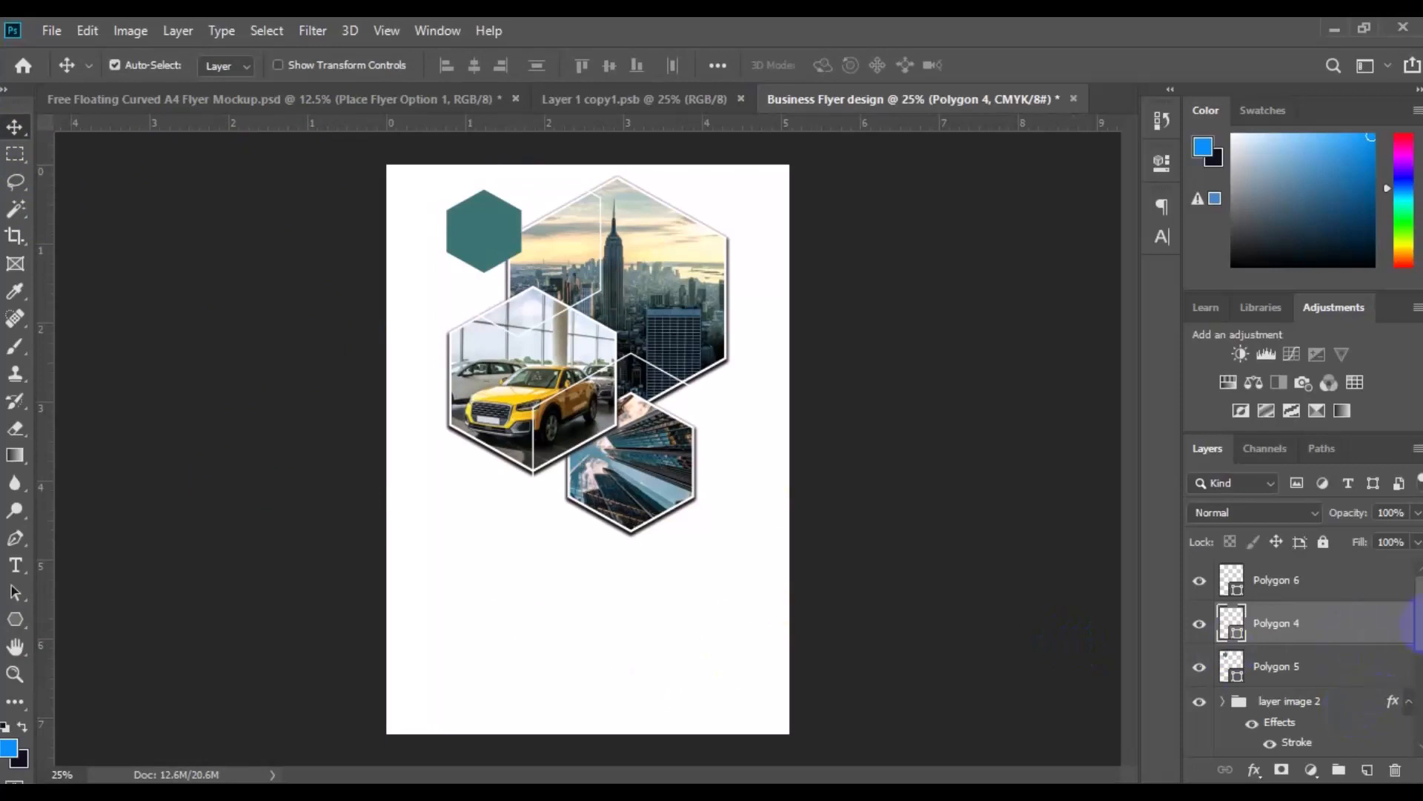
Group all layers from Polygon 6 down to Group 1 and name the new group "shapes and image"
click(1342, 590)
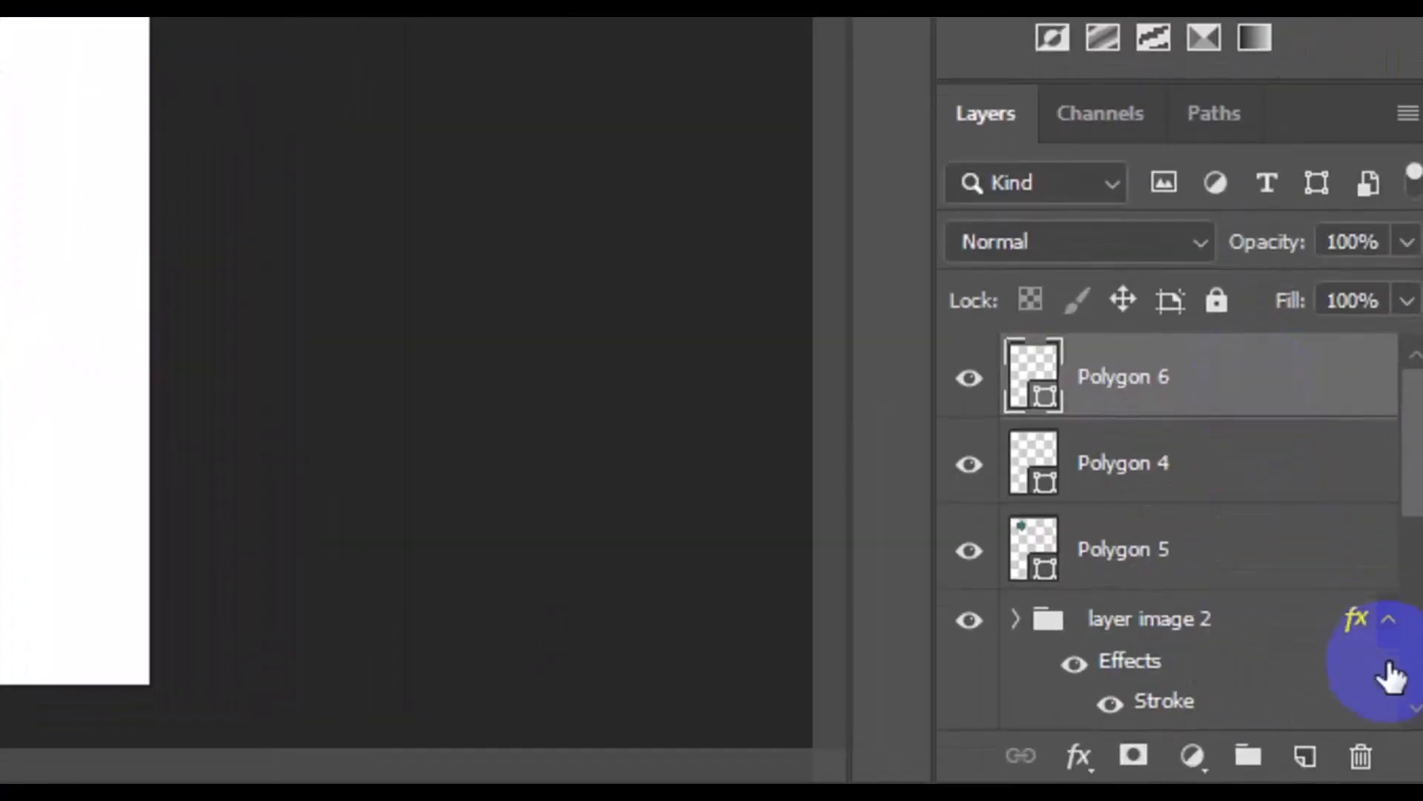
scroll(1417, 708, down, 5)
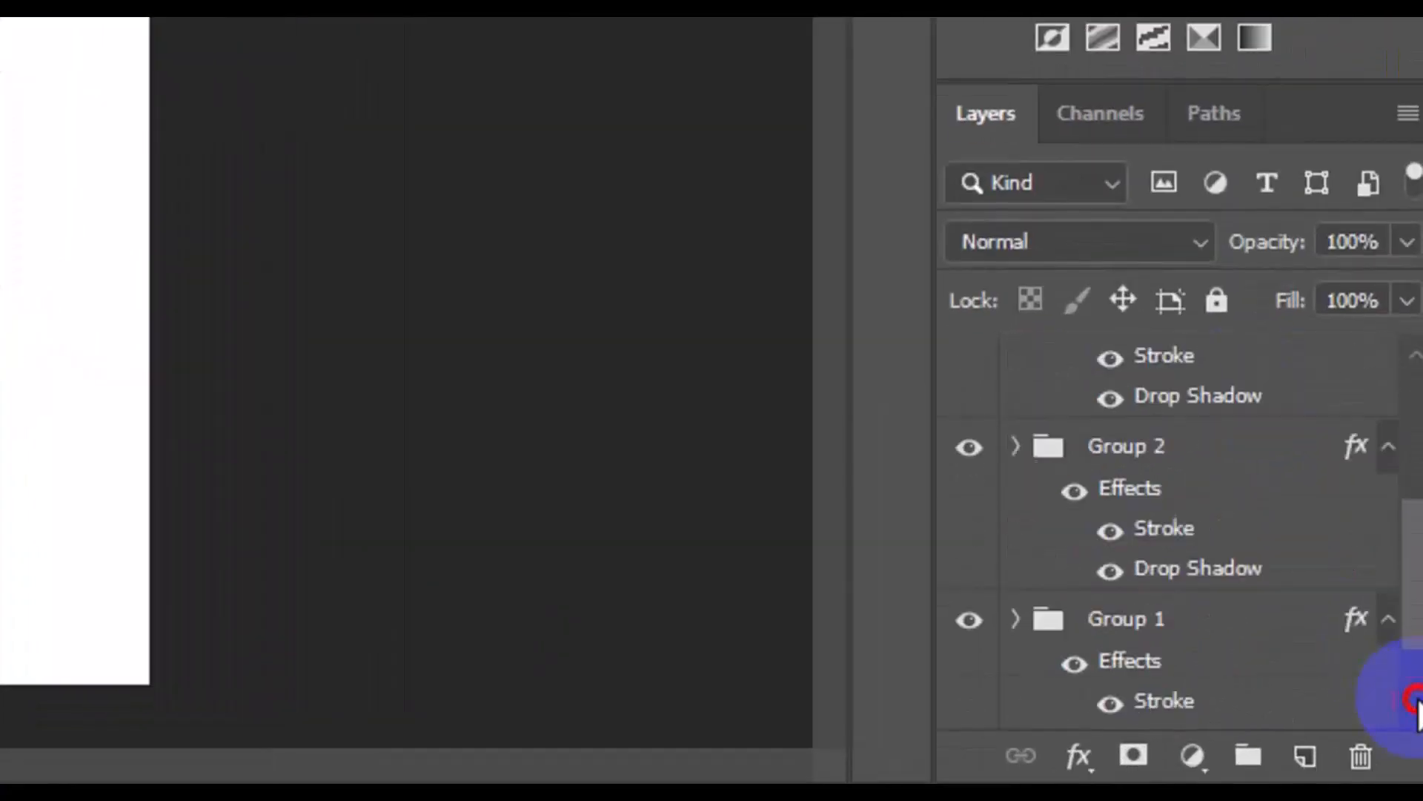
scroll(1417, 711, down, 1)
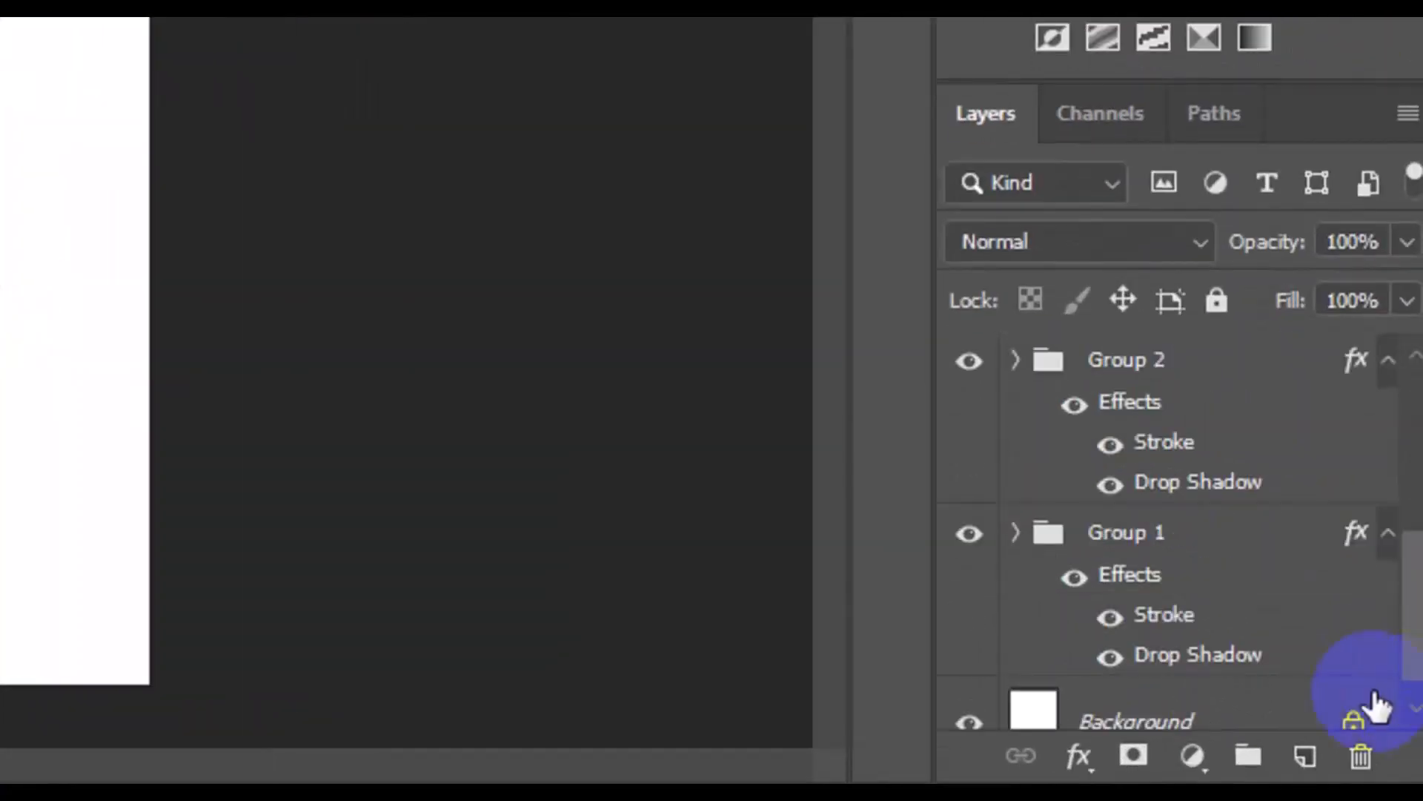
shift+click(1149, 552)
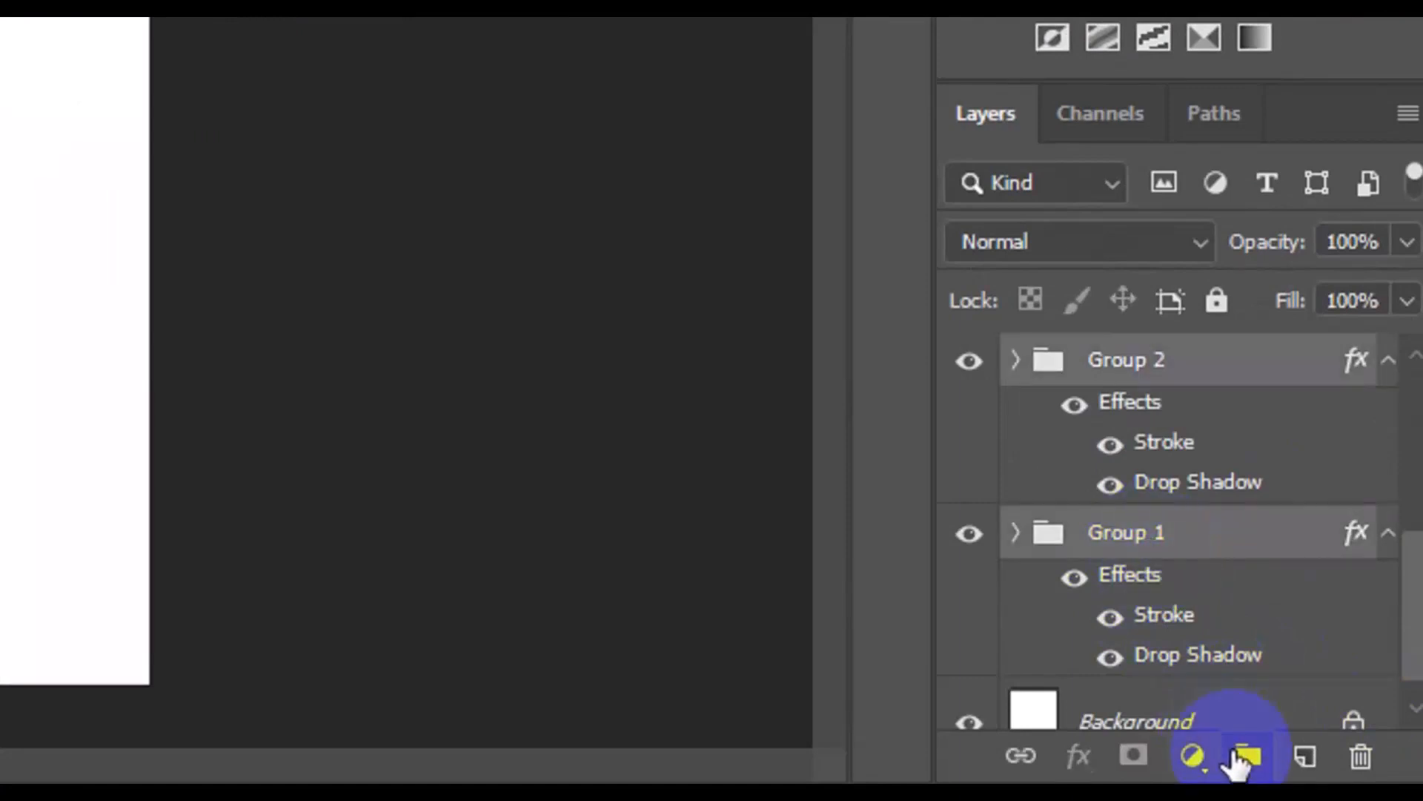
click(1236, 756)
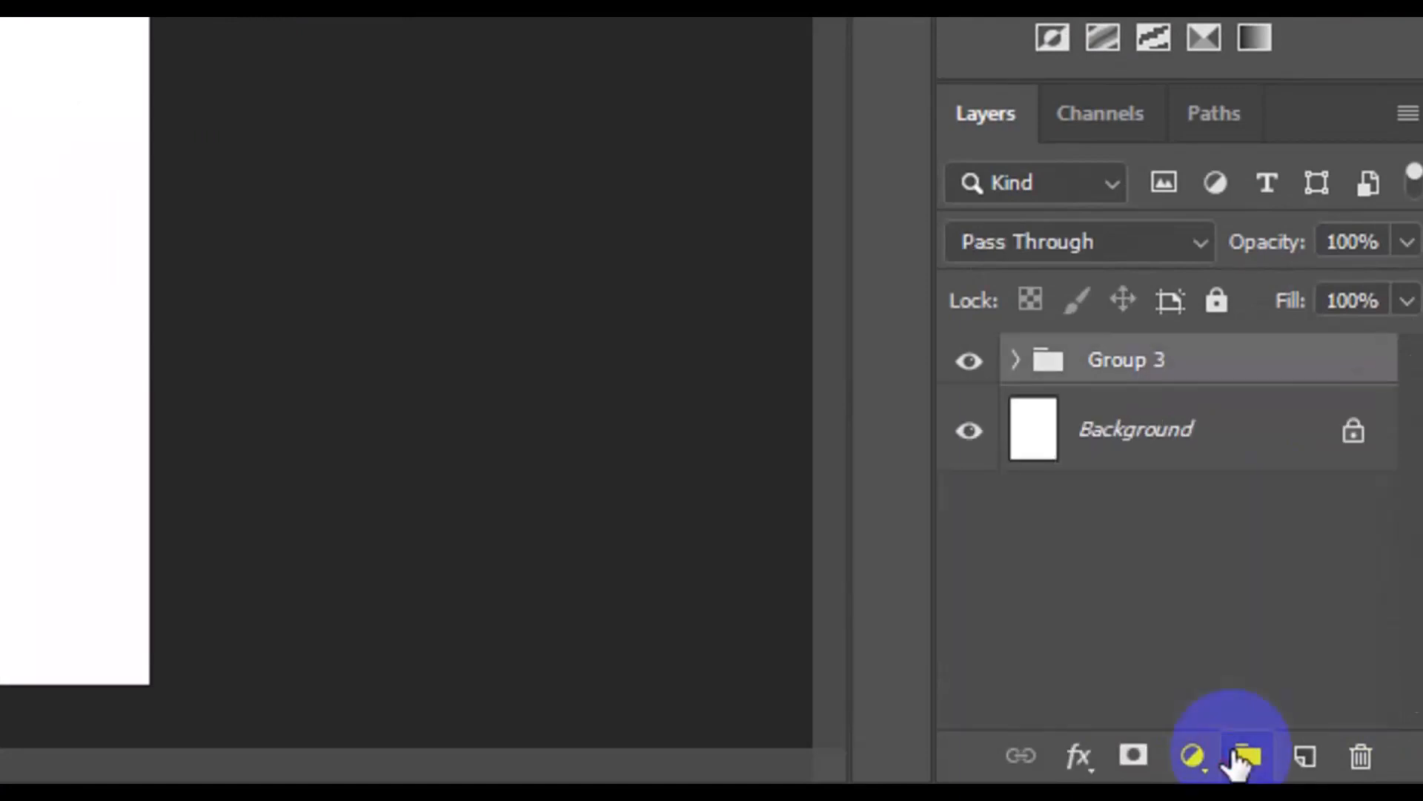
double_click(1132, 362)
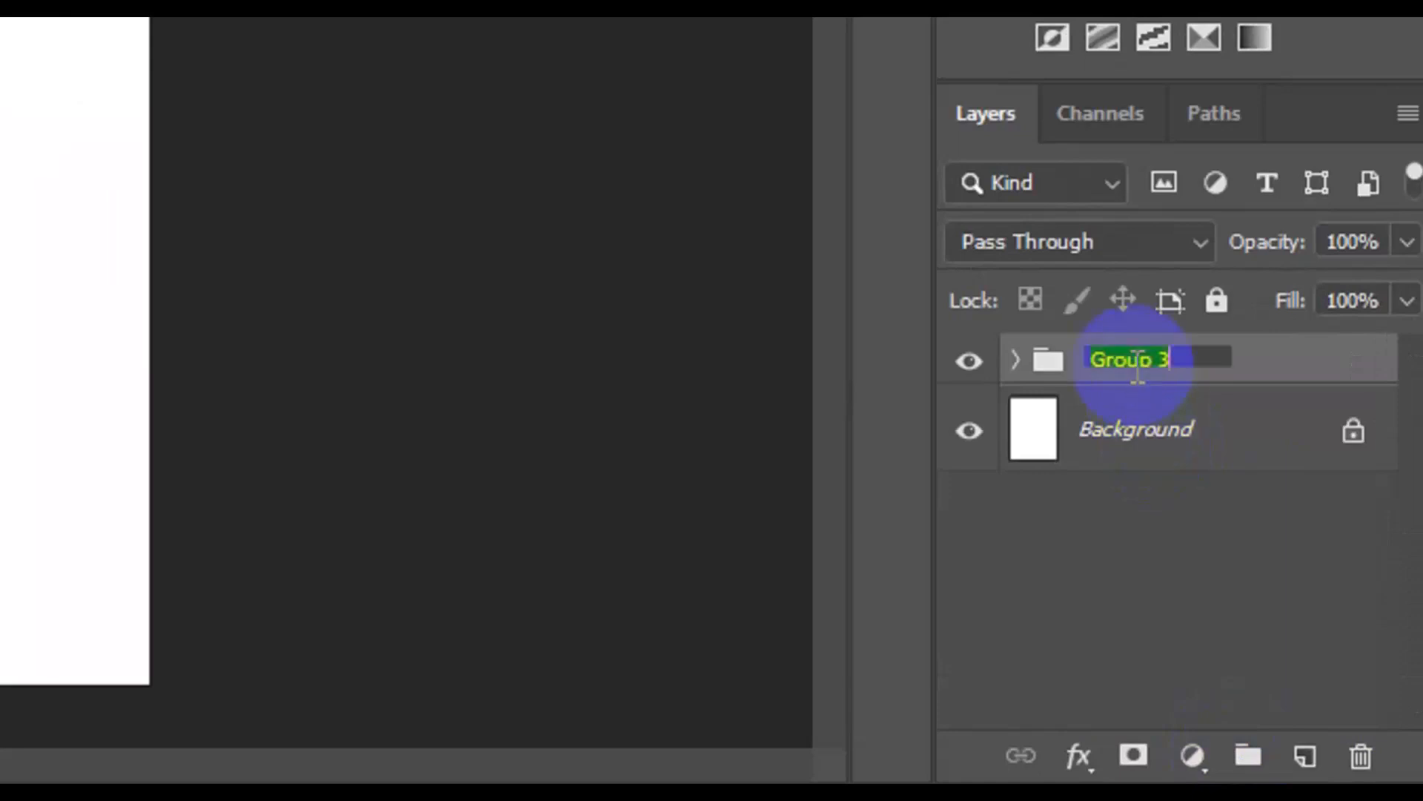
text(s)
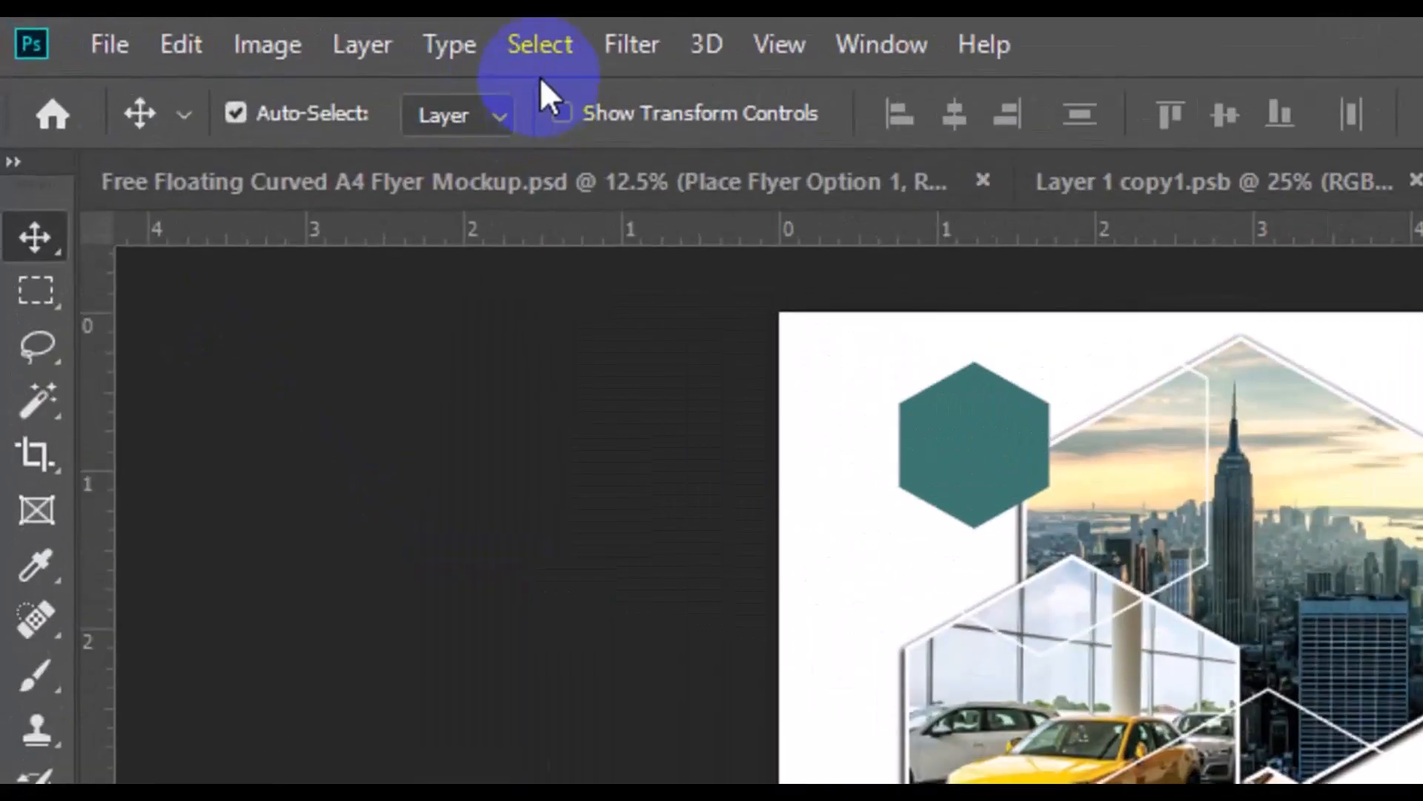
Select the whole canvas, centre the "shapes and image" group horizontally on it, and remove the selection
click(539, 63)
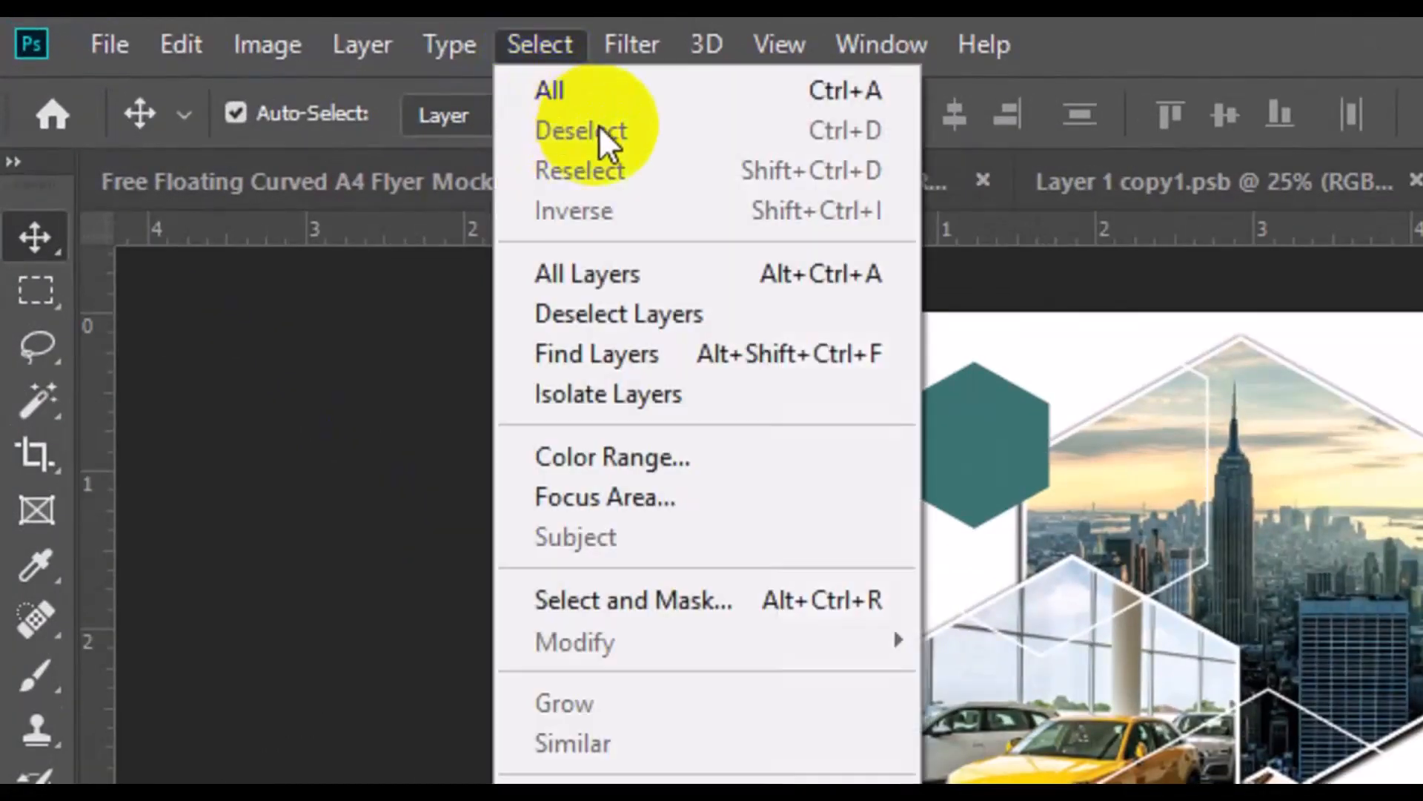
click(603, 104)
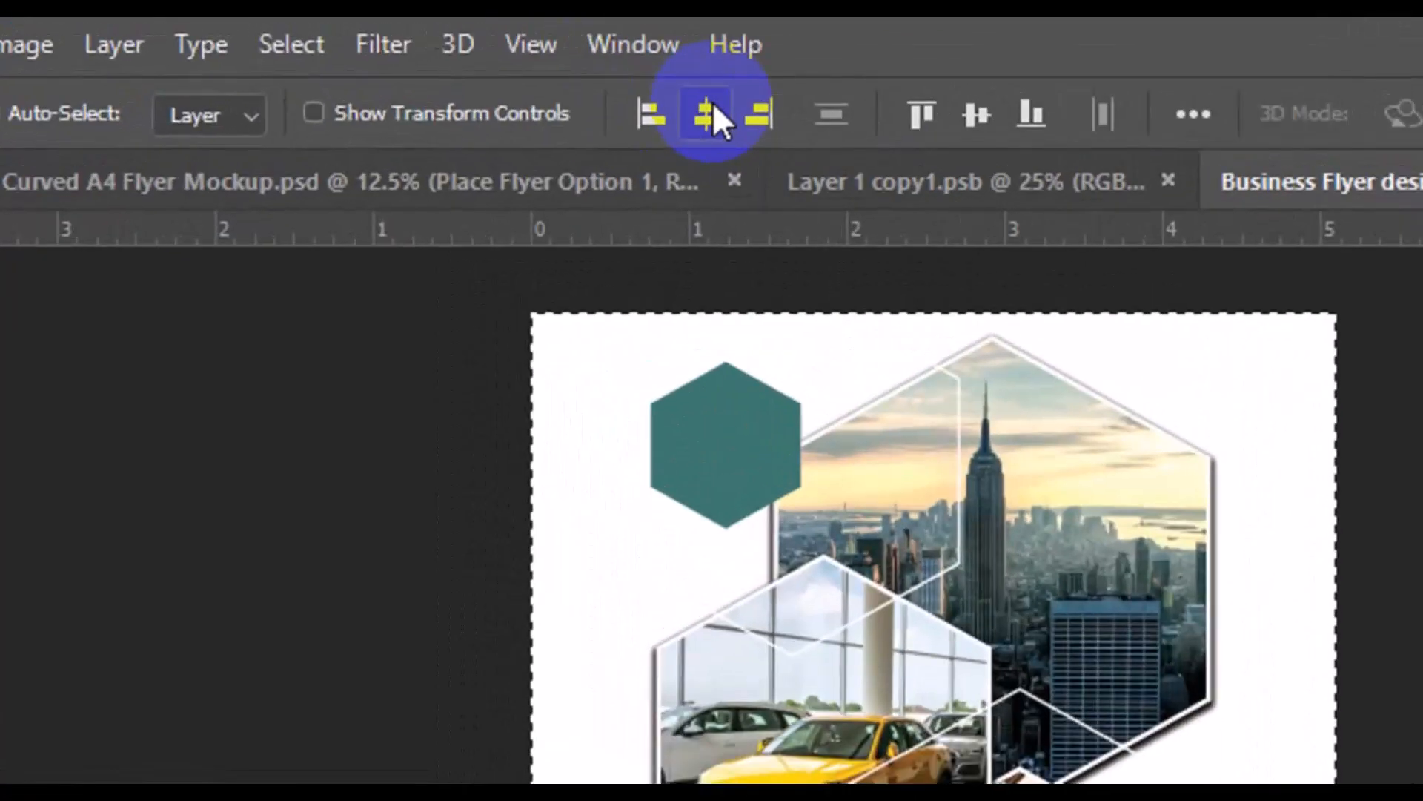
click(714, 104)
click(713, 111)
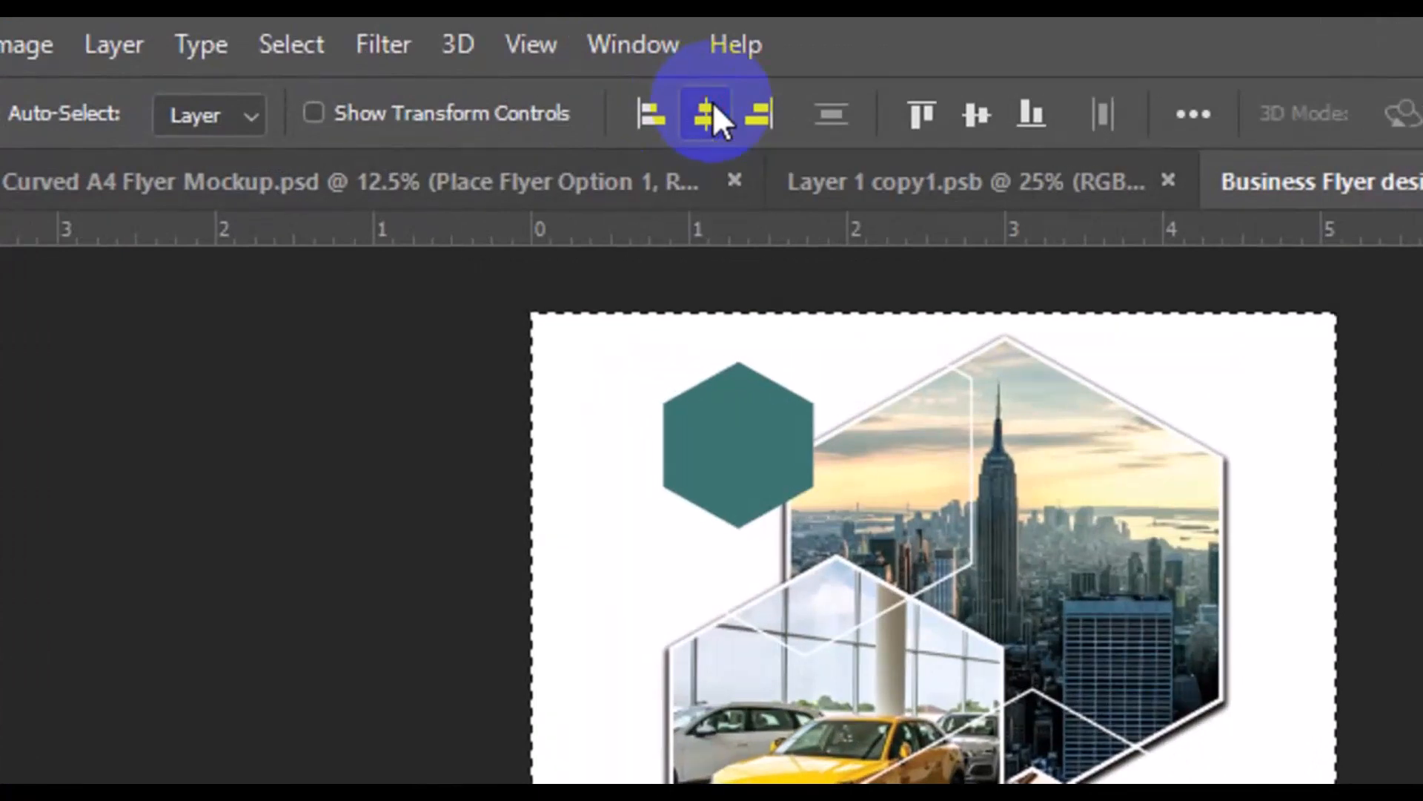
click(311, 46)
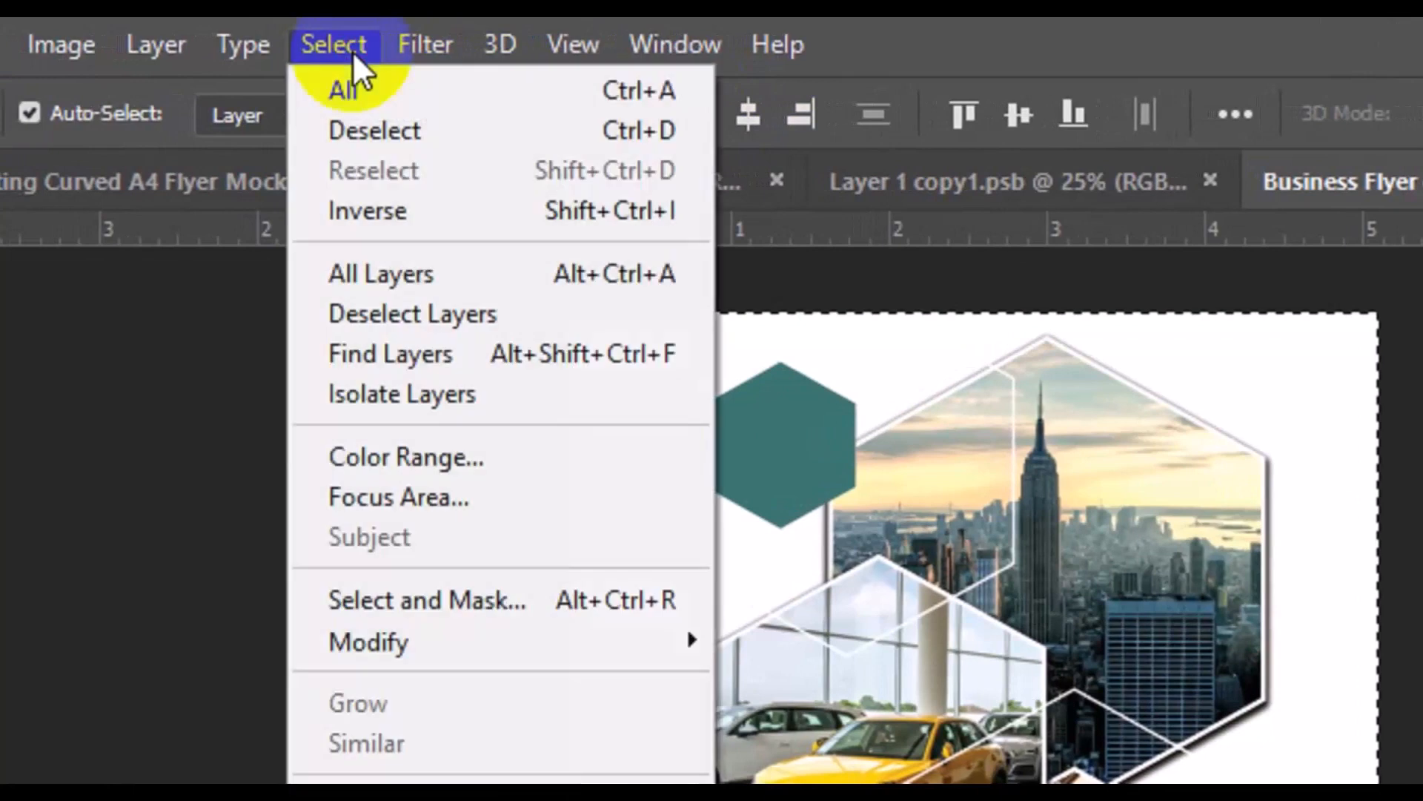
click(459, 145)
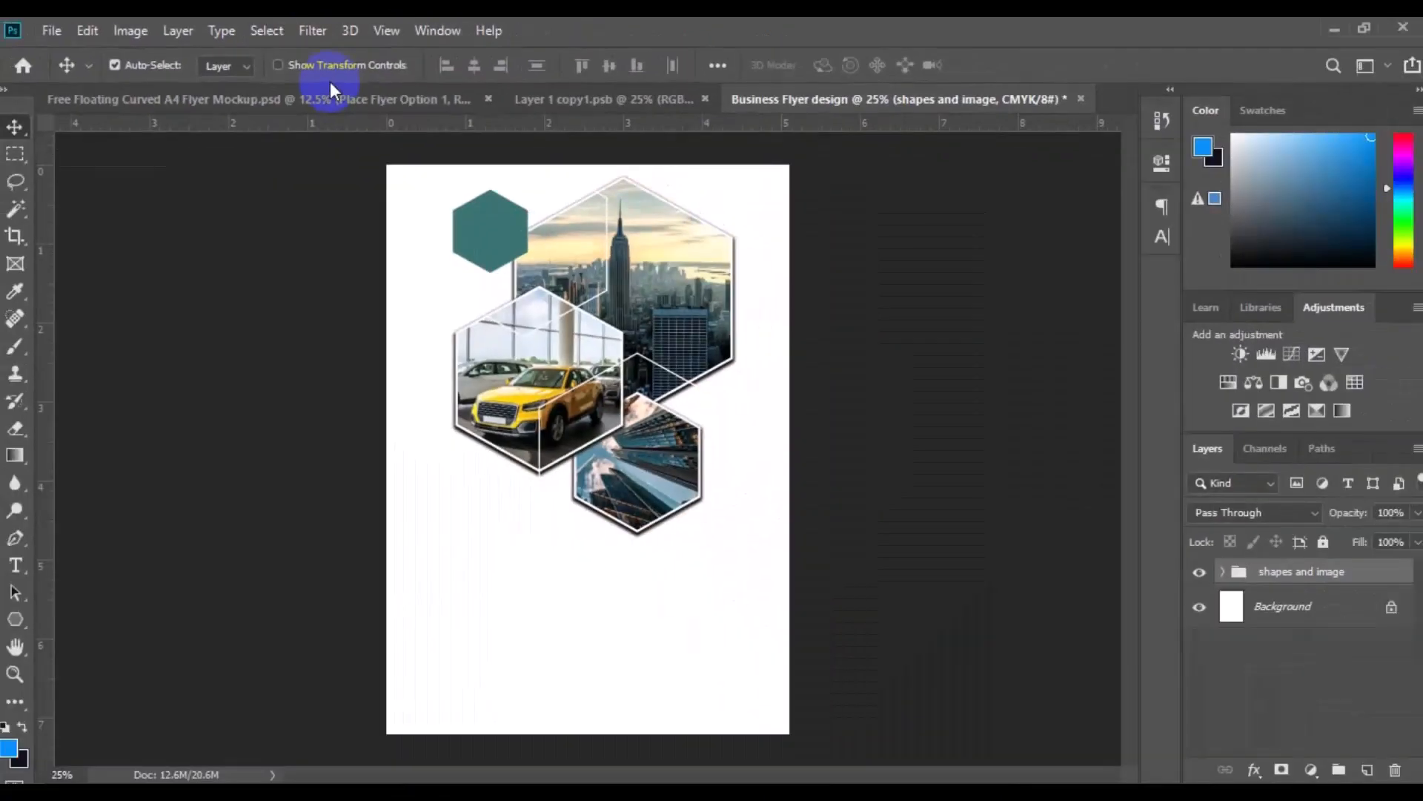
click(346, 432)
mouse_move(347, 432)
mouse_down()
mouse_move(193, 337)
mouse_move(121, 216)
mouse_move(77, 68)
mouse_up()
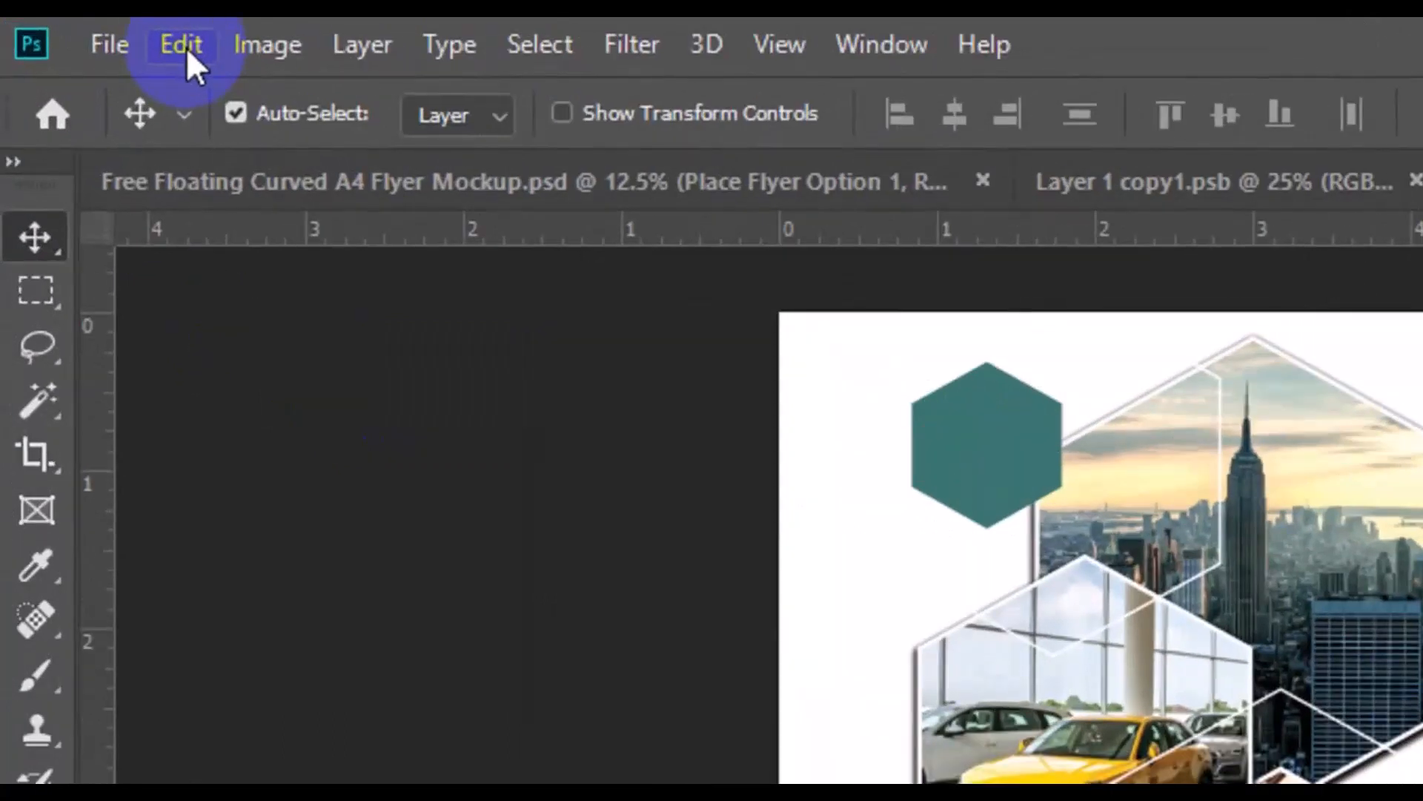
Free-transform the "shapes and image" group, scaling it proportionally to about 107%
click(186, 47)
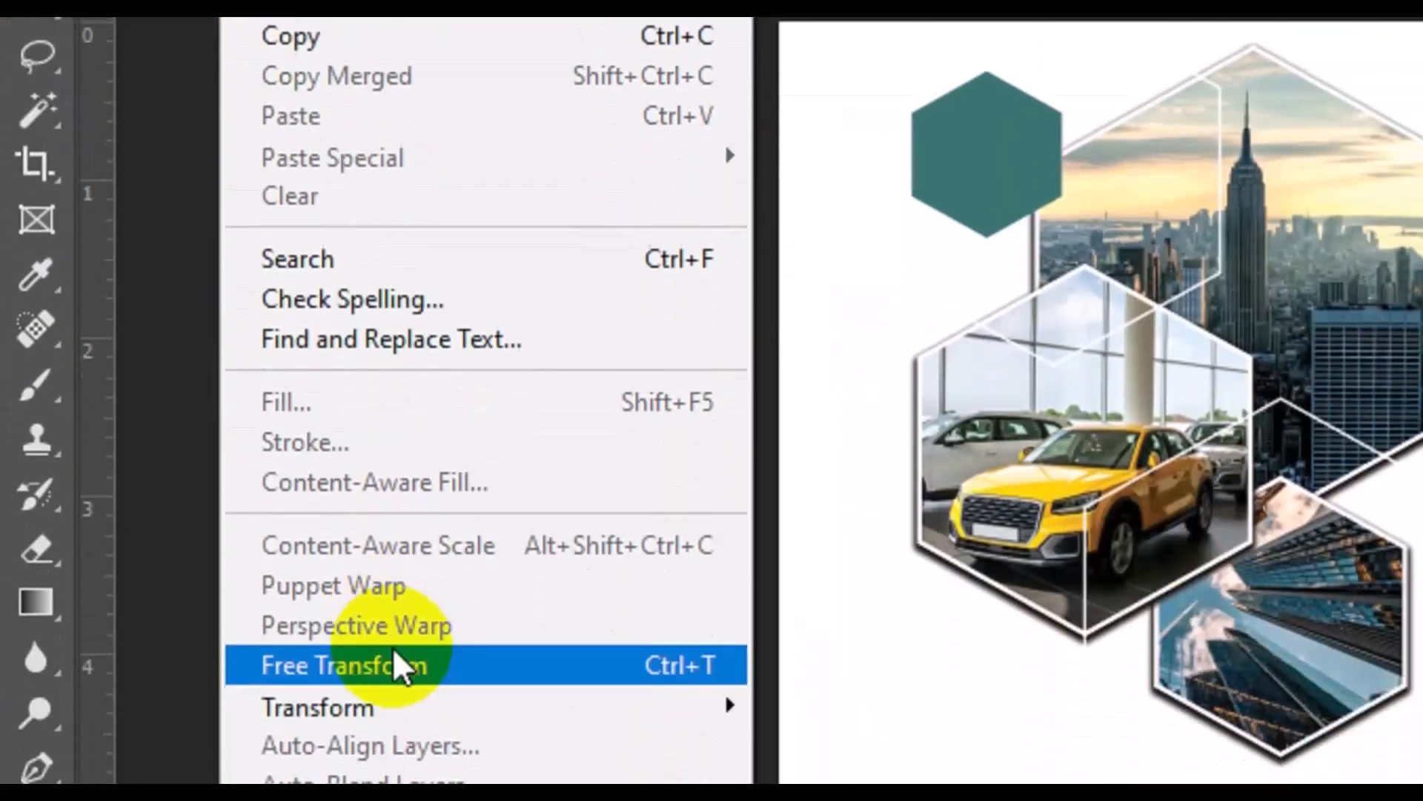
click(395, 663)
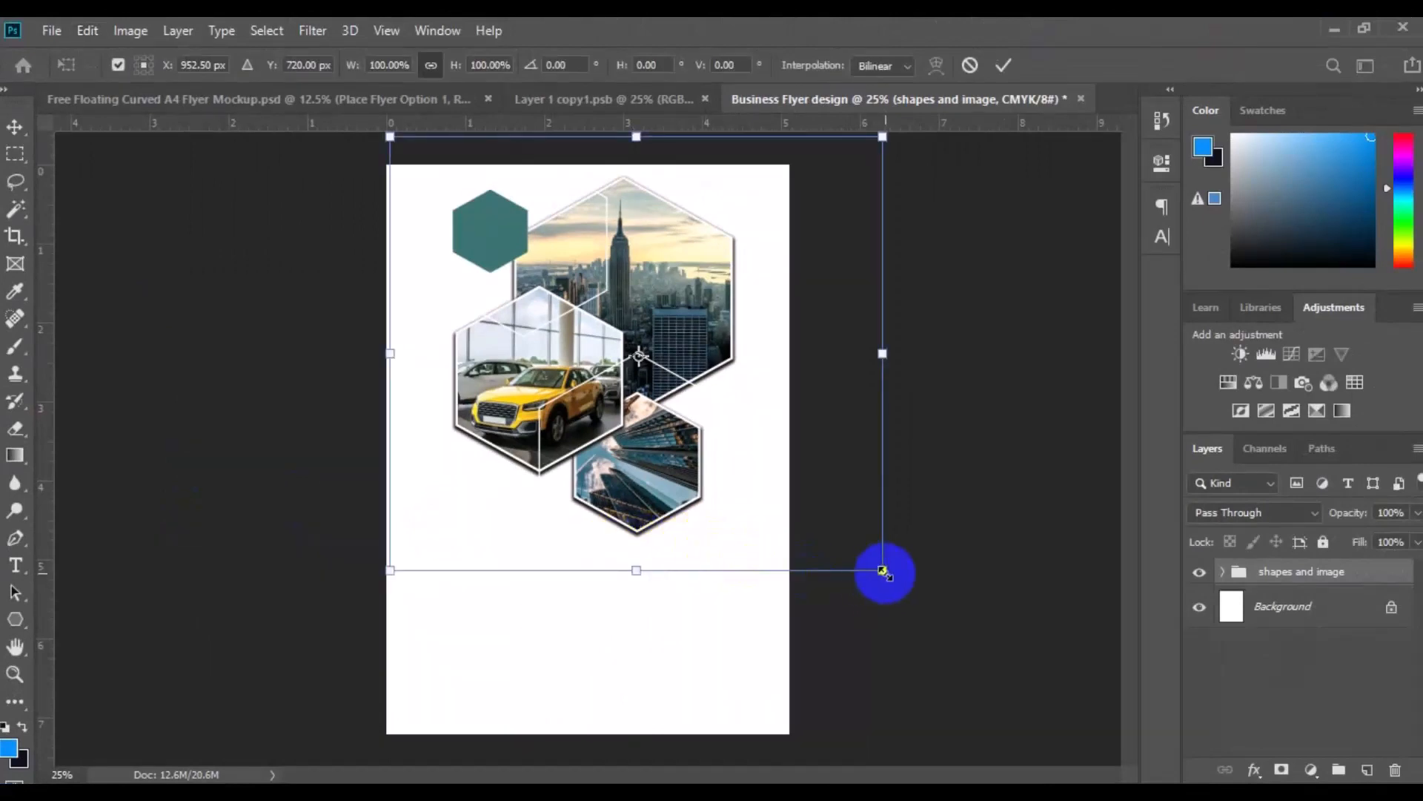
drag(883, 572, 895, 580)
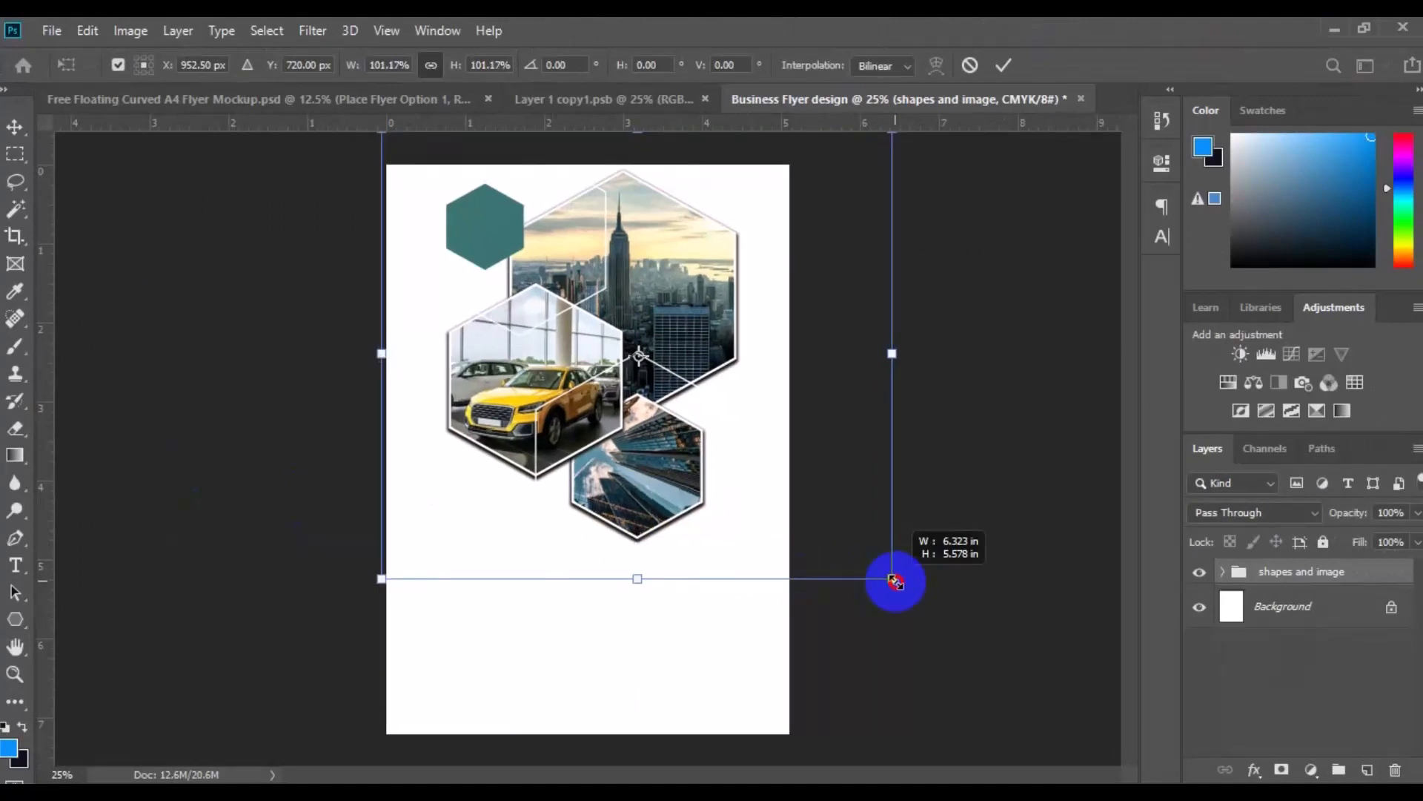
drag(892, 579, 894, 579)
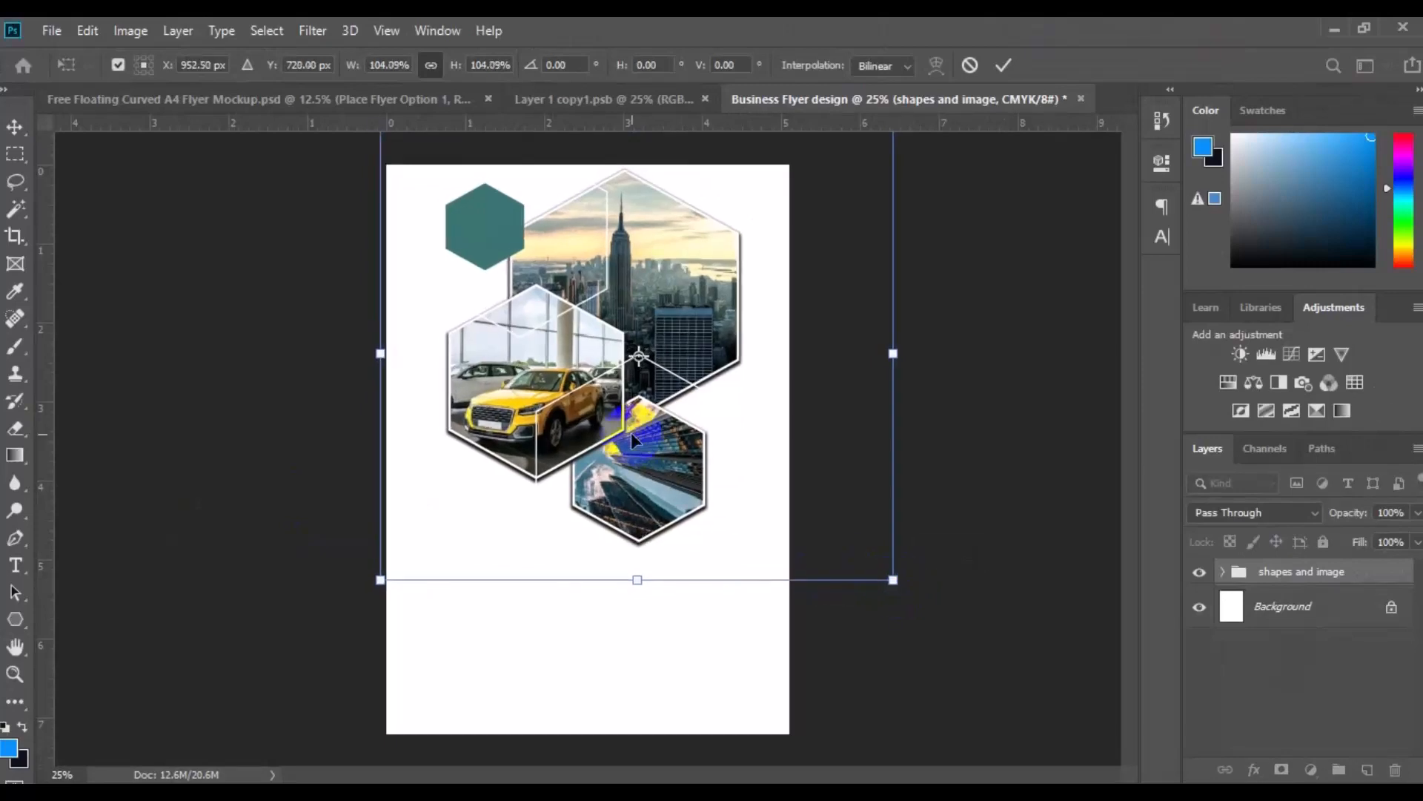
drag(895, 588, 899, 588)
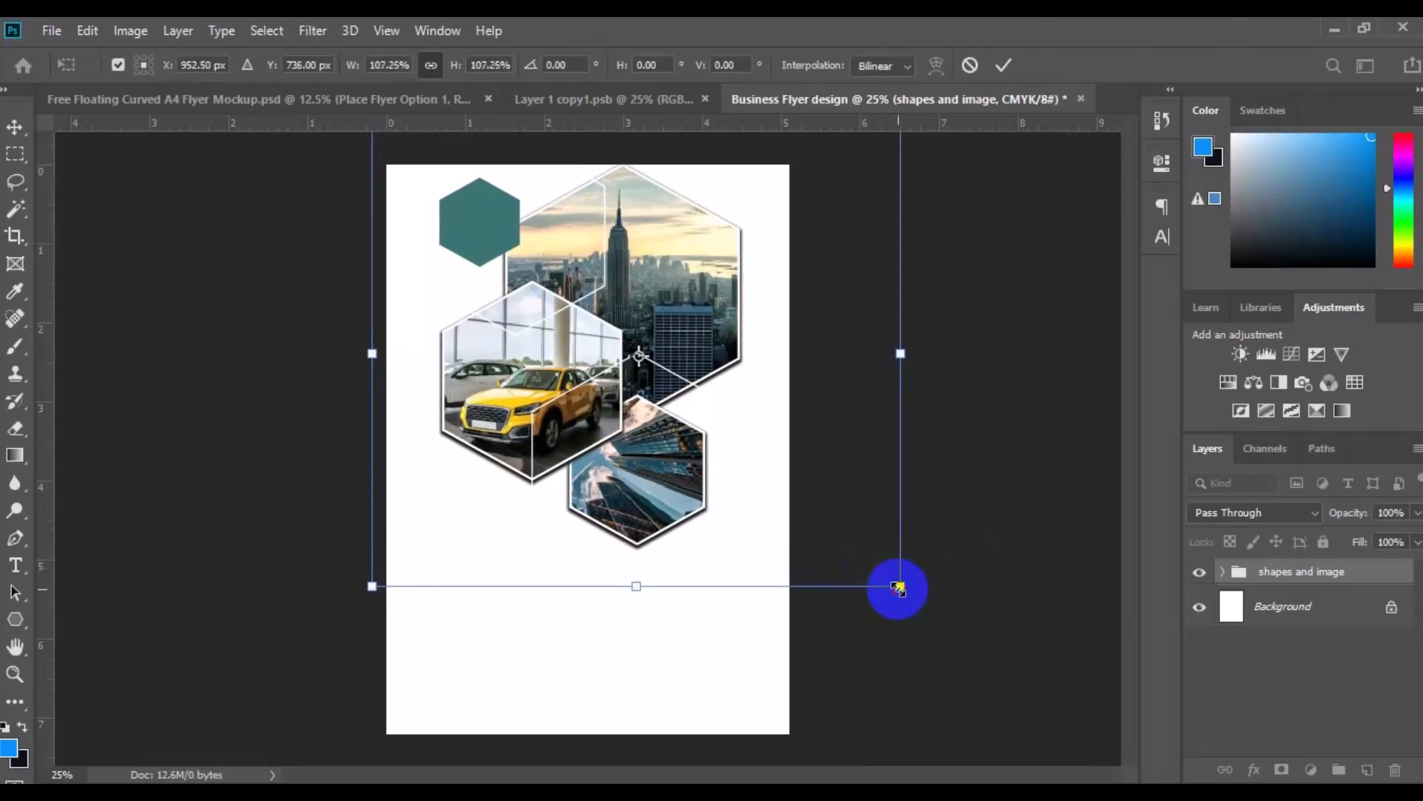
Nudge the scaled "shapes and image" group slightly down the page and apply the transformation
key(Down)
key(Down)
key(Down)
key(Down)
key(Down)
key(Down)
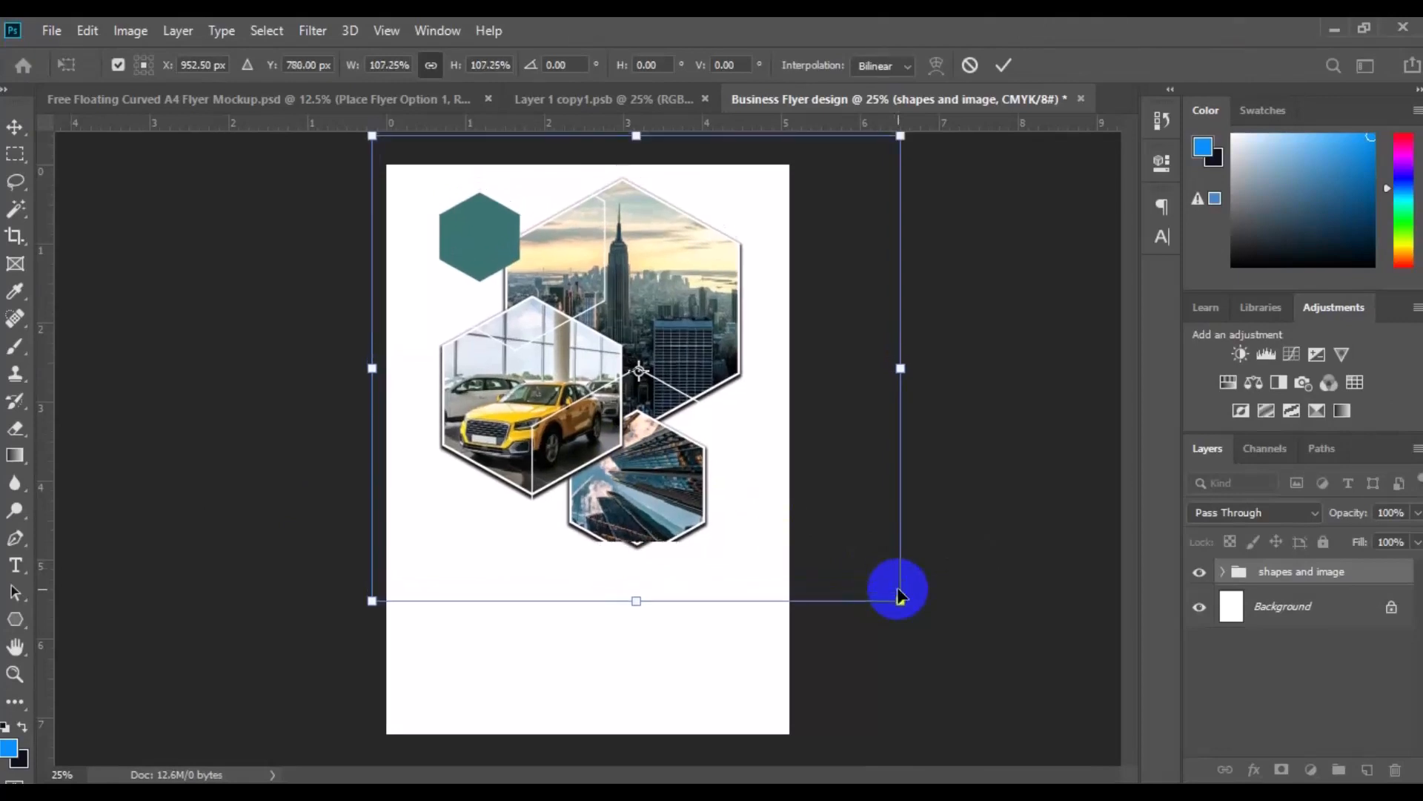
key(Down)
key(Down)
key(Down)
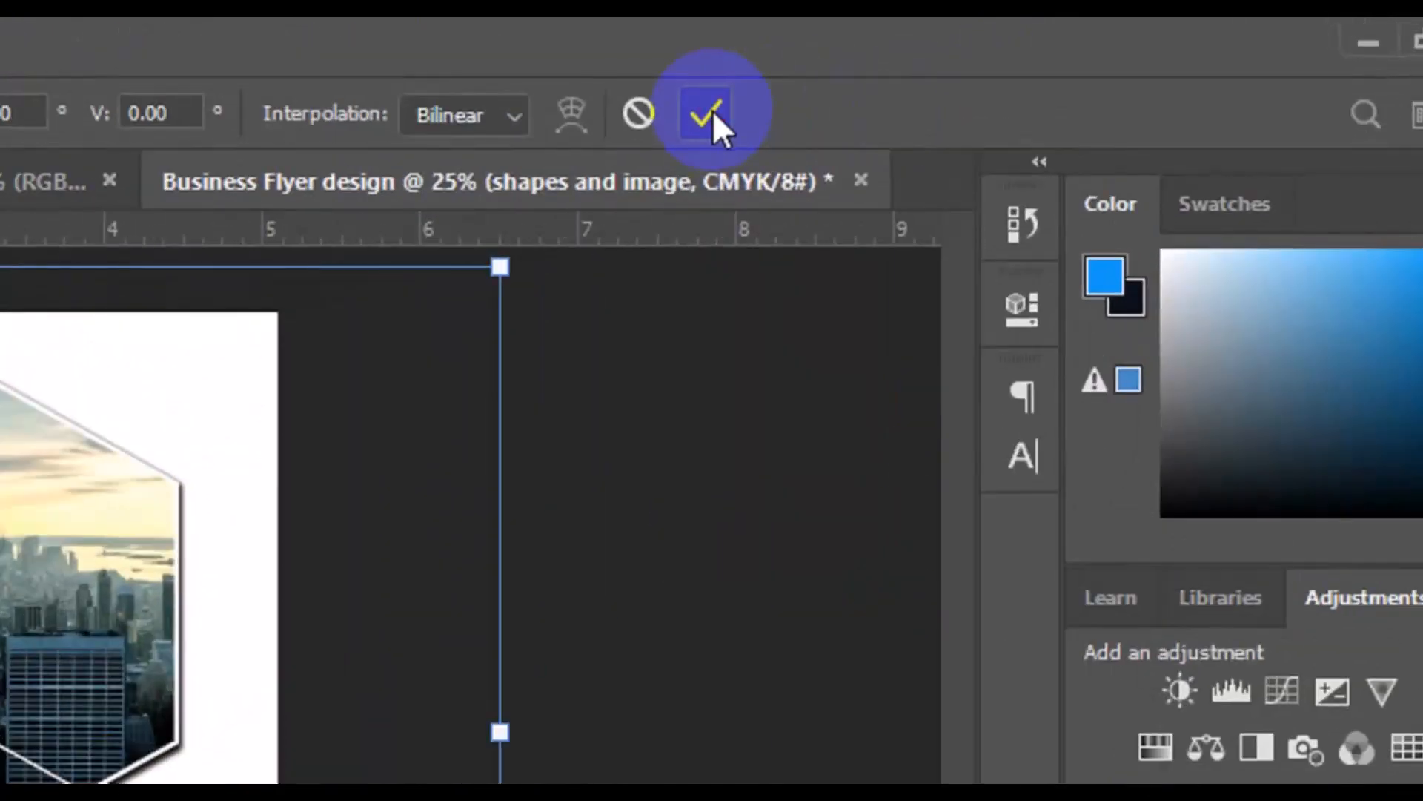
click(713, 110)
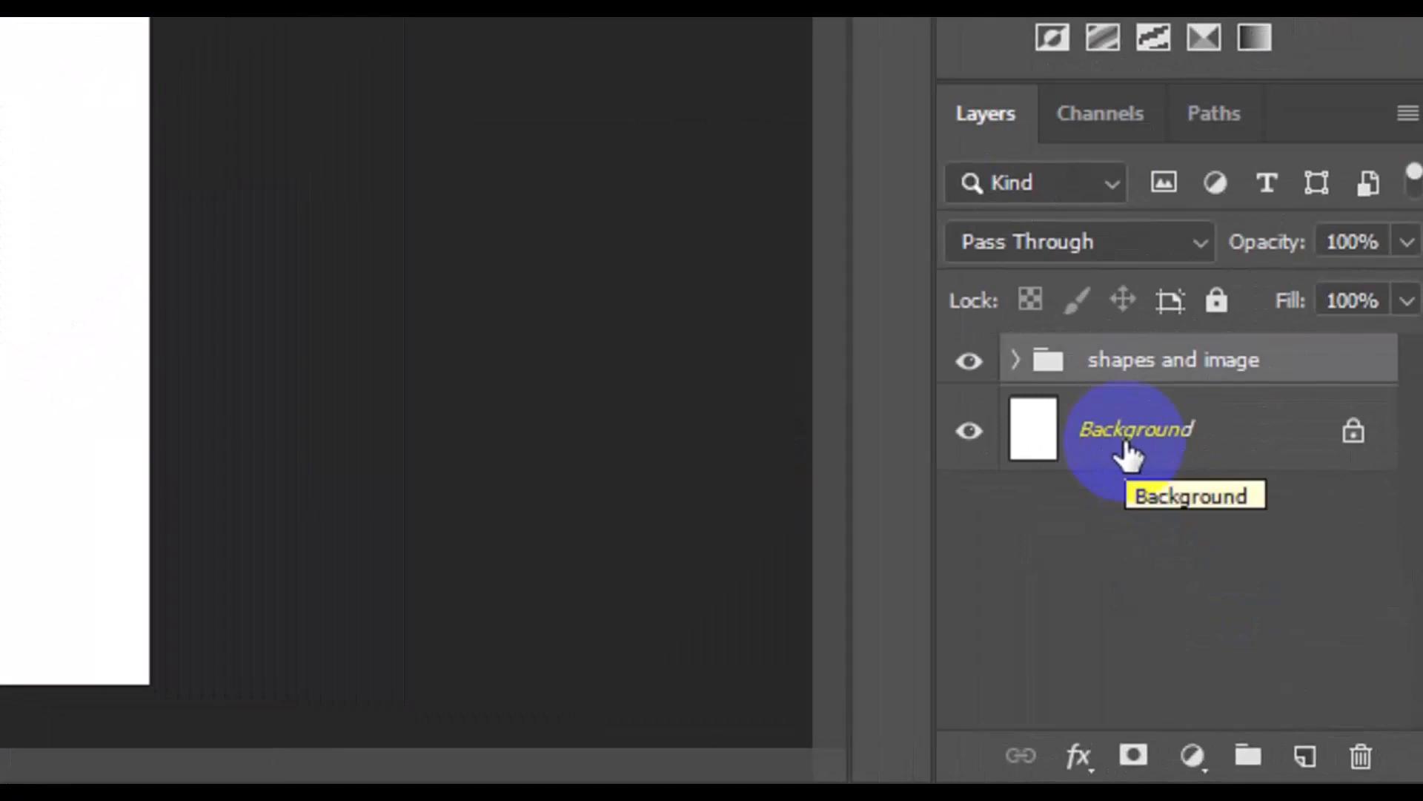
Start a text line in Oswald above the Background layer, below the photo hexagons, with its colour sampled from the teal hexagon
click(1127, 452)
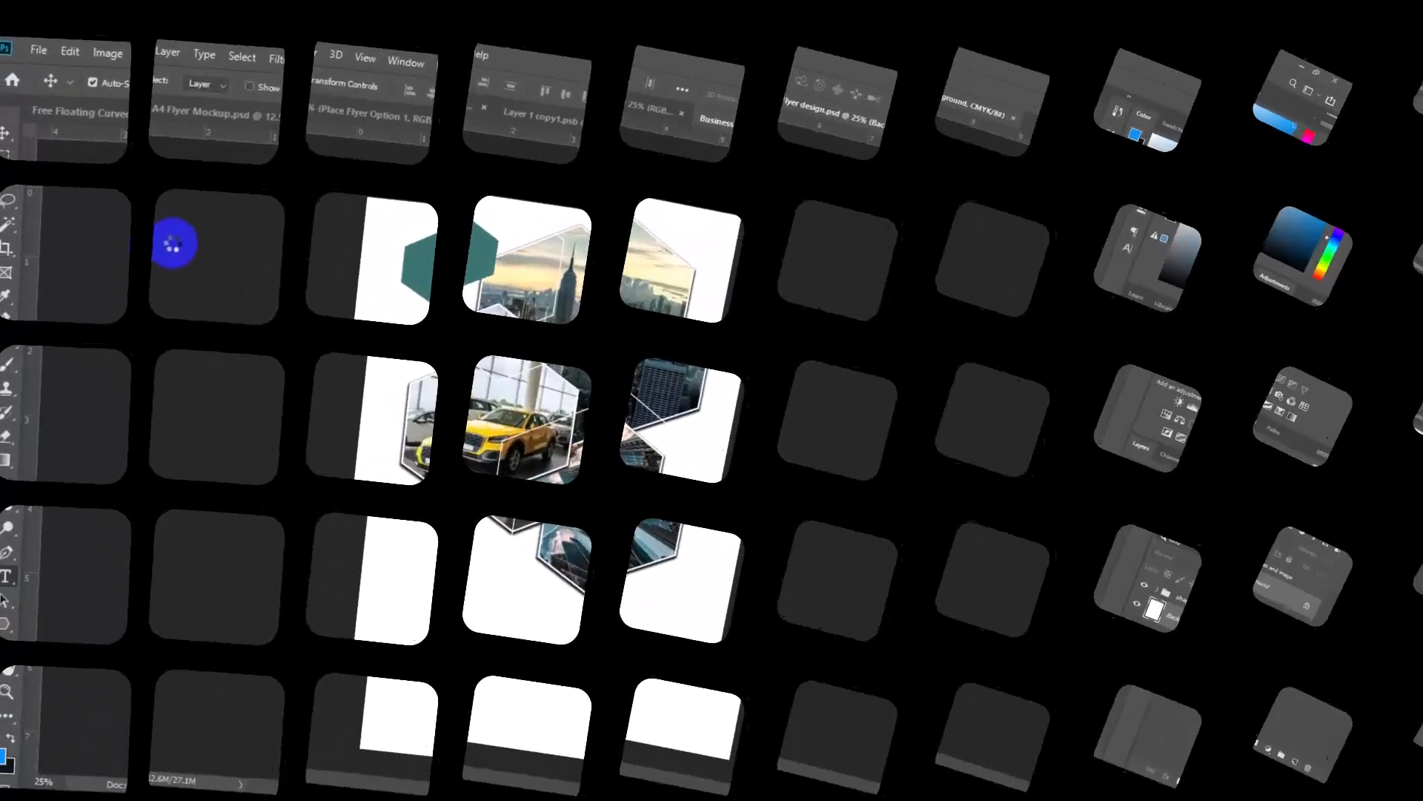
click(300, 65)
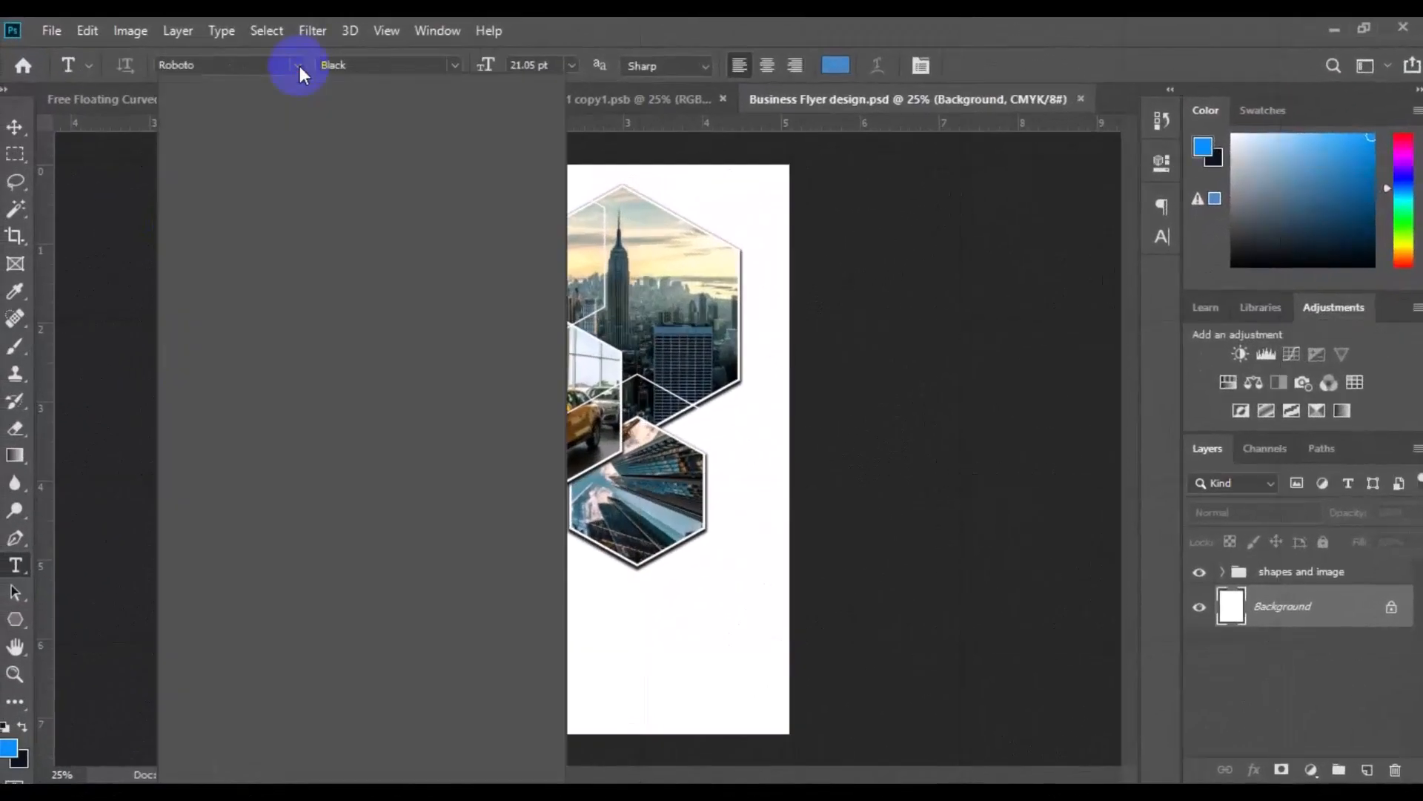
click(290, 150)
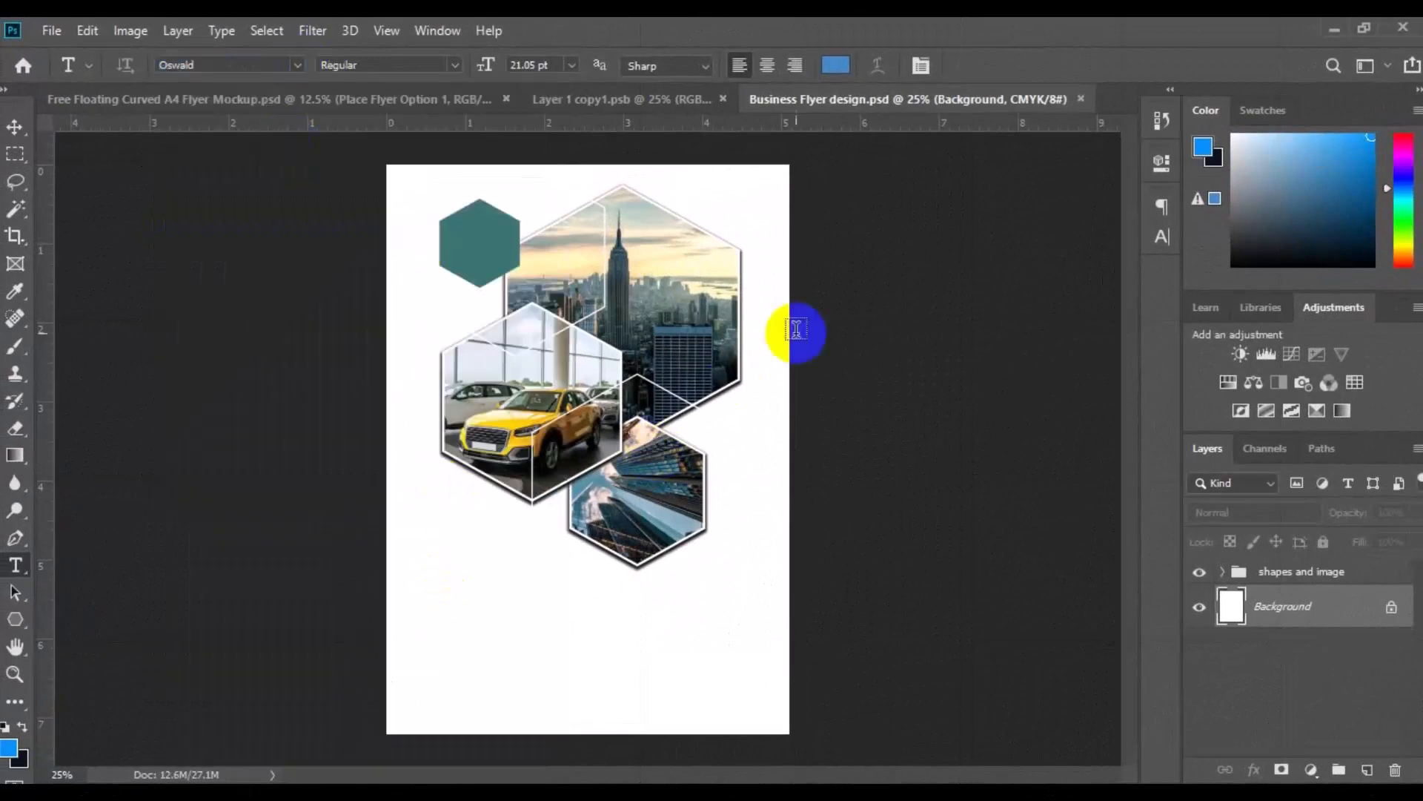
click(840, 66)
click(480, 243)
key(Return)
click(427, 622)
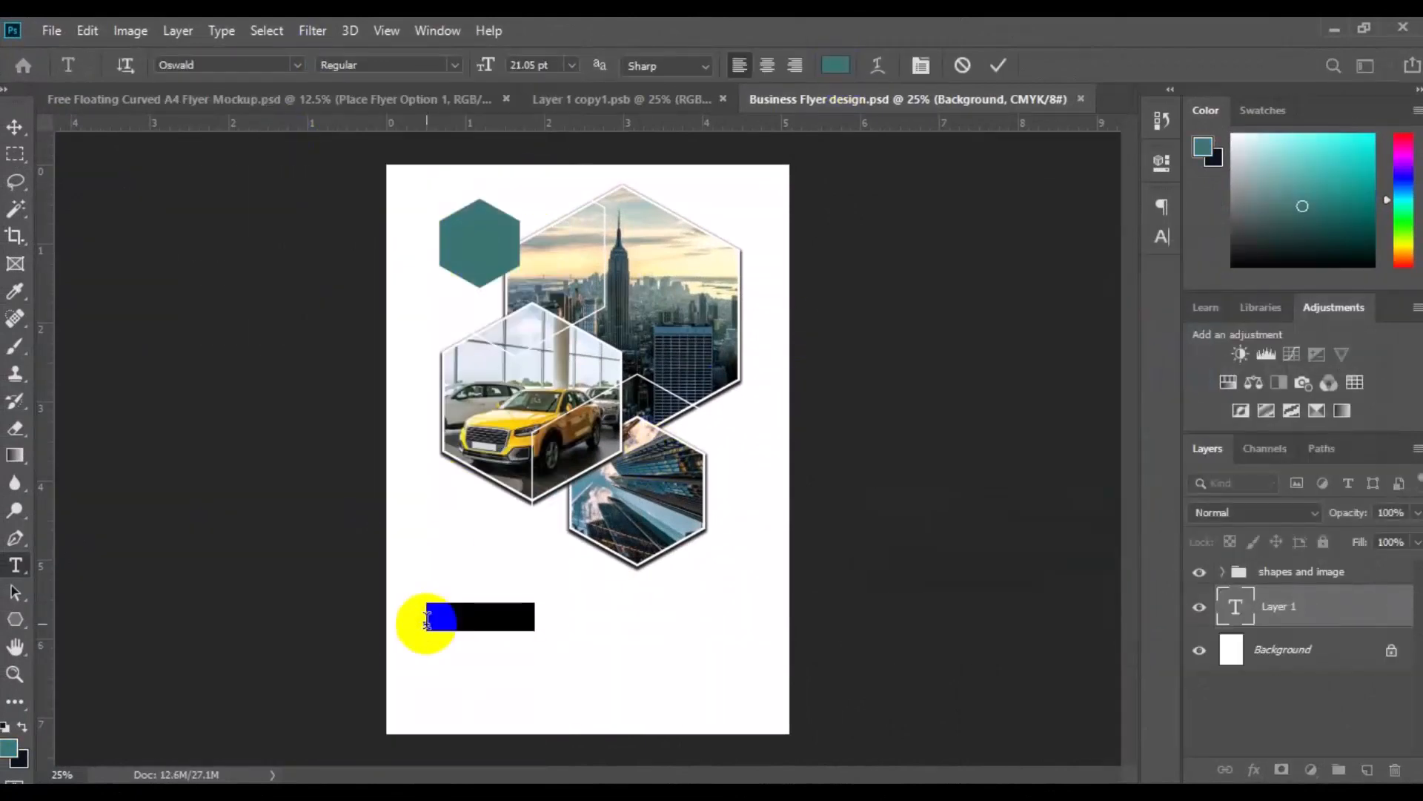
Enter BUSINESS FLYER on two lines at 49.05 pt and position it below the car hexagon
drag(477, 63, 481, 66)
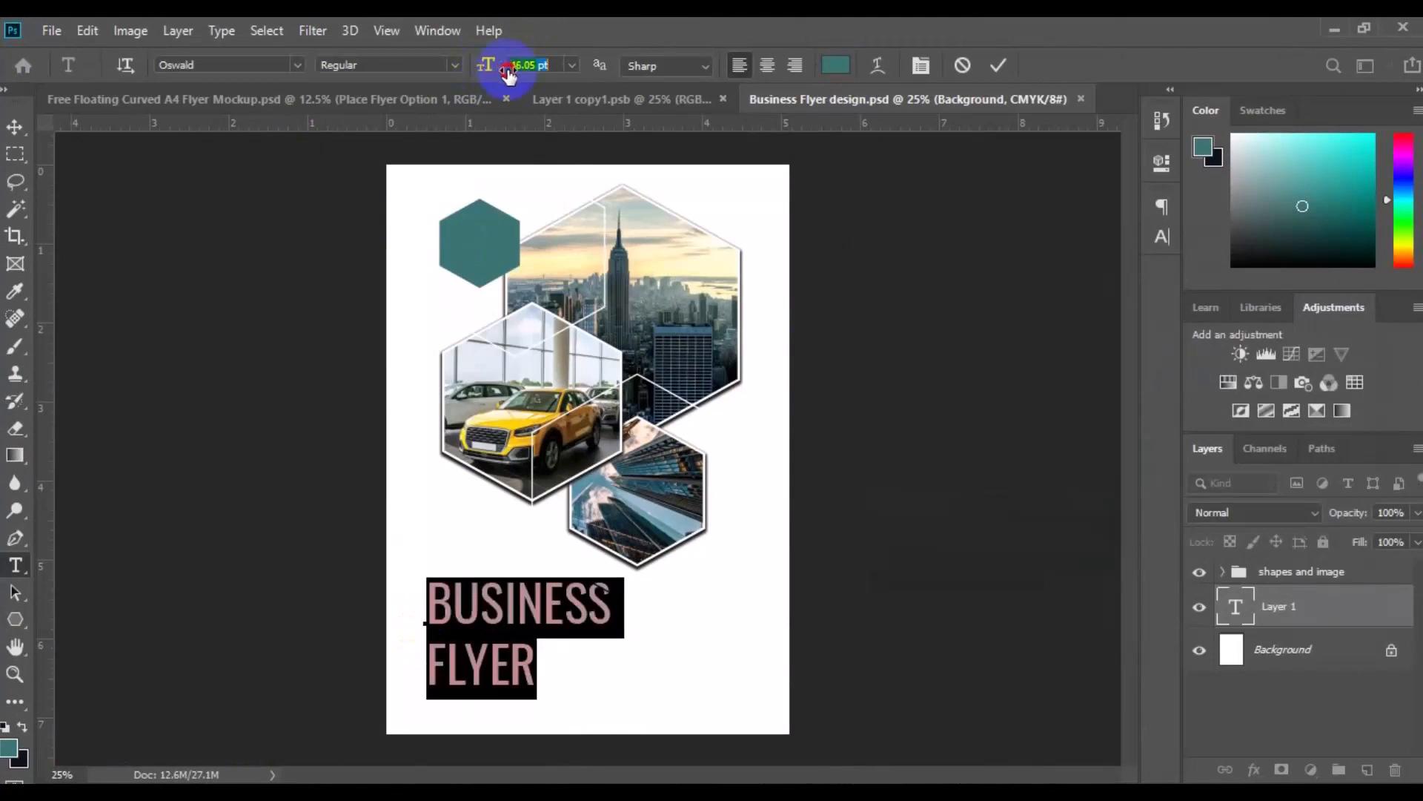
drag(496, 64, 509, 72)
click(12, 132)
drag(498, 605, 487, 600)
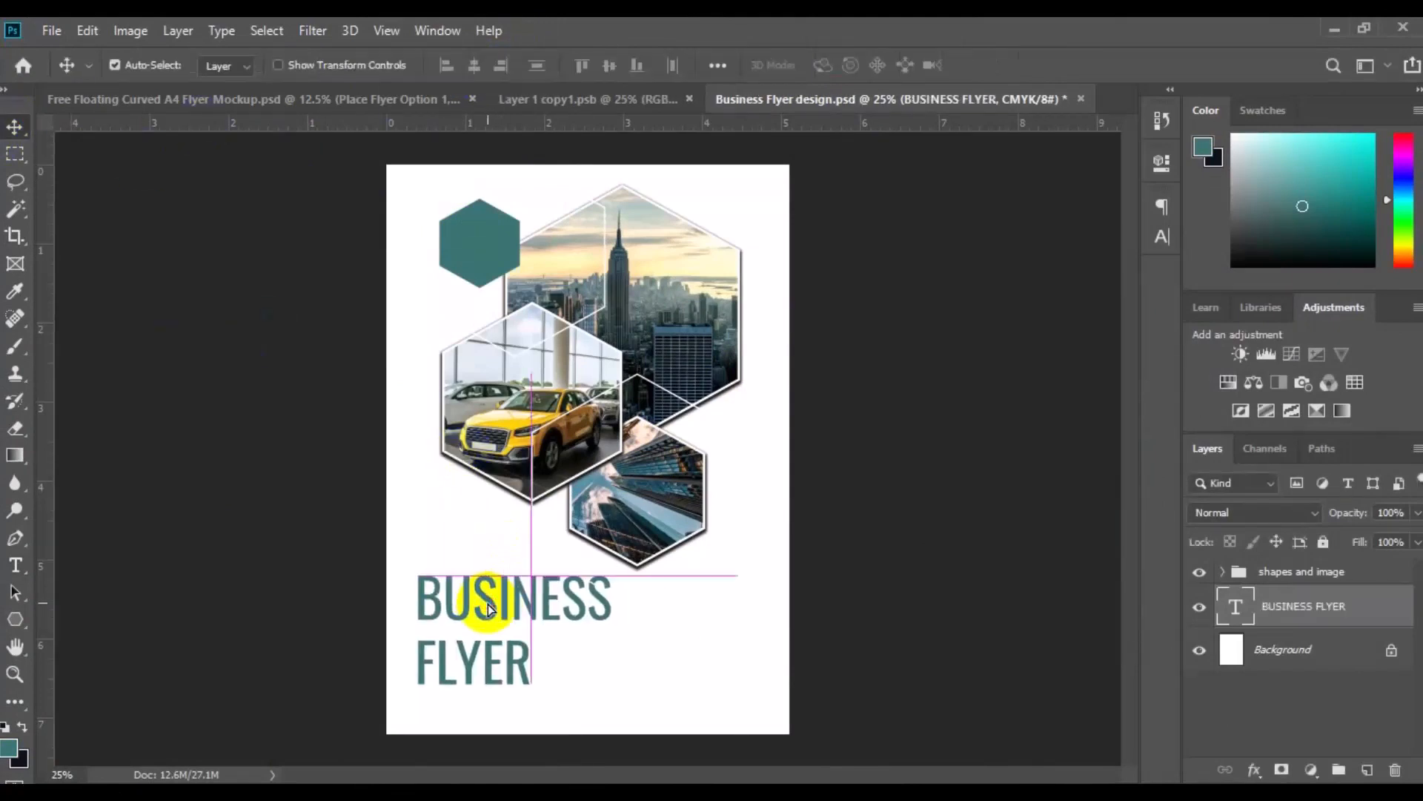
Add the text FLYER TEMPLATE on a new layer near the page's lower edge and colour it near-black 000f0e
click(16, 567)
click(1367, 770)
click(427, 714)
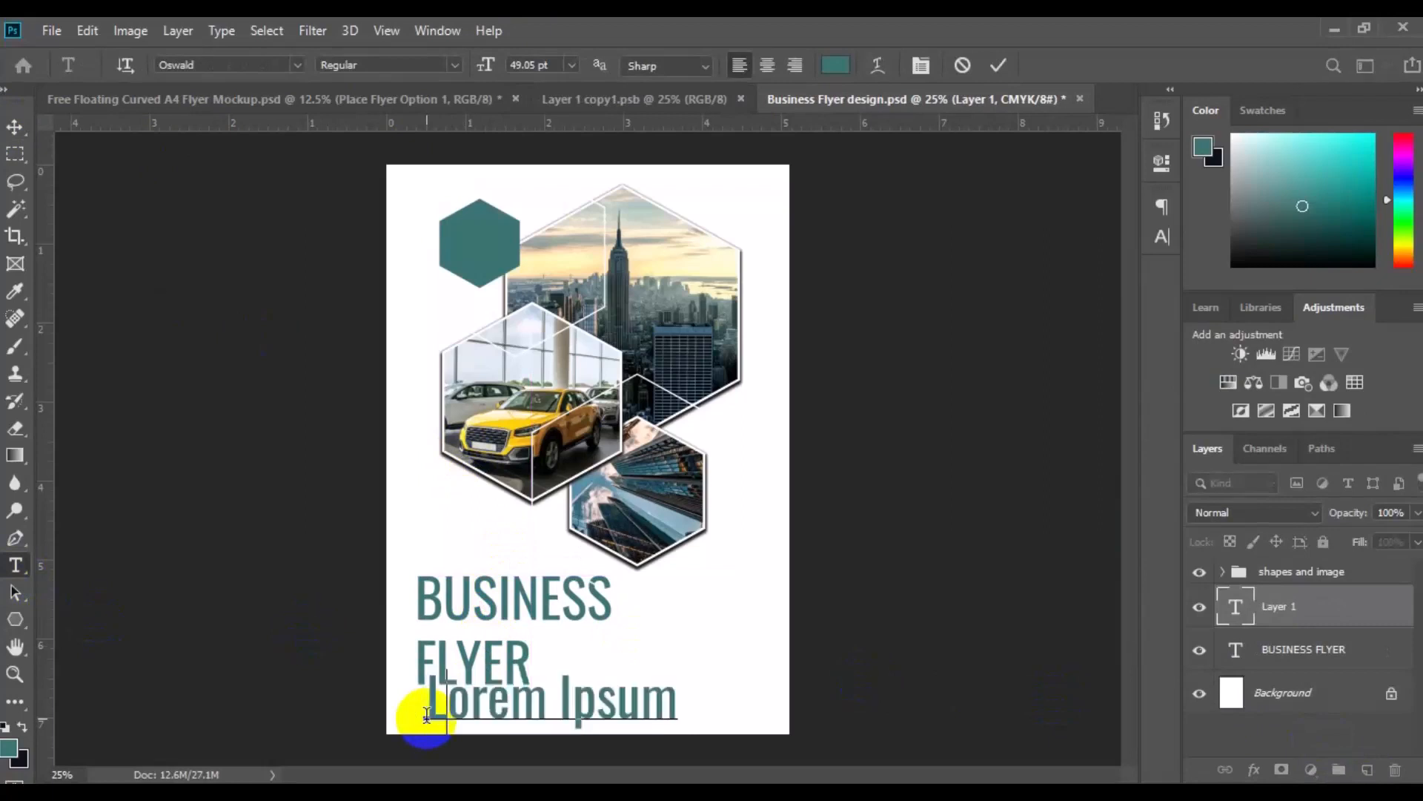
key(ctrl+a)
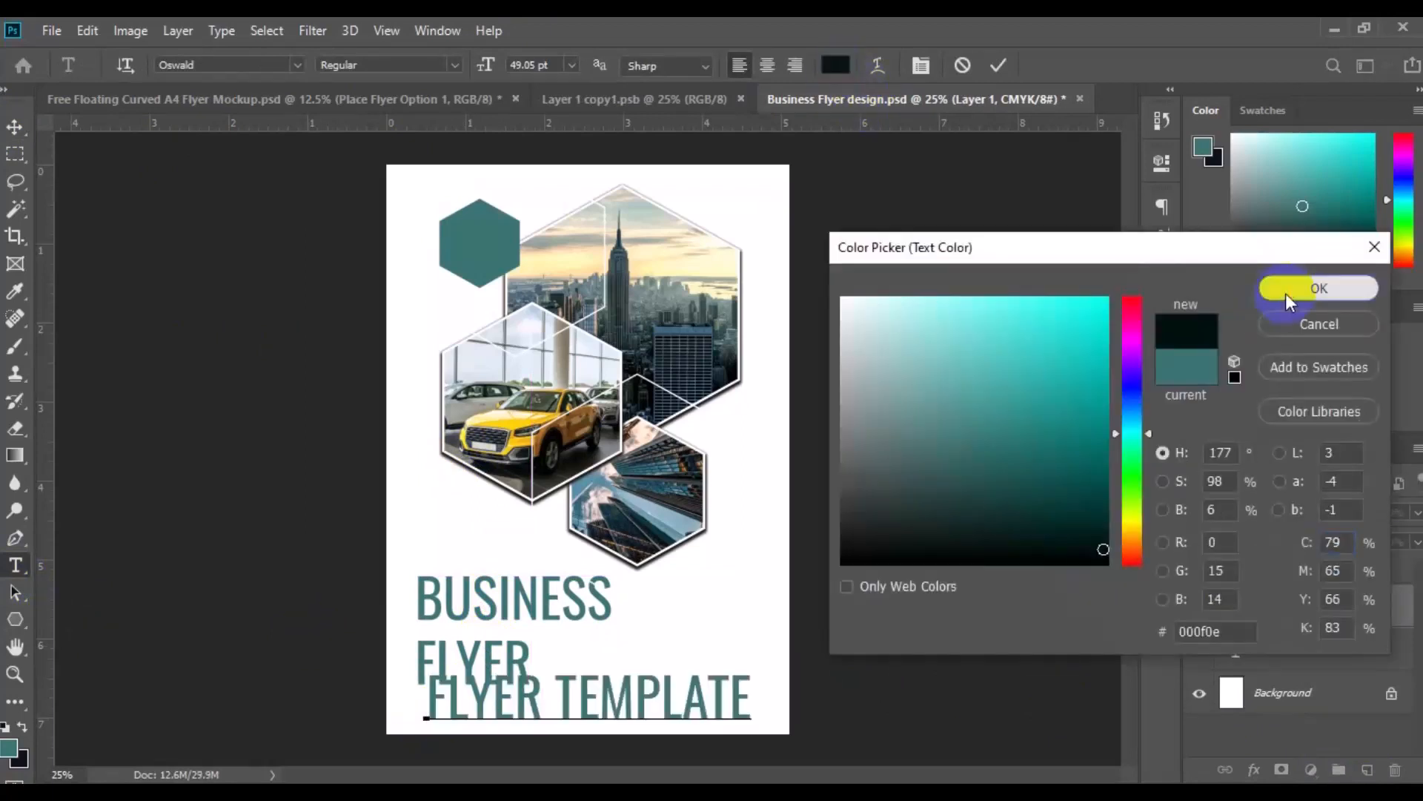
click(1309, 287)
Set the FLYER TEMPLATE text to Oswald Light at 32.05 pt and place it directly under BUSINESS FLYER
mouse_move(487, 68)
mouse_down()
mouse_move(452, 62)
mouse_move(490, 66)
mouse_up()
click(437, 65)
click(433, 106)
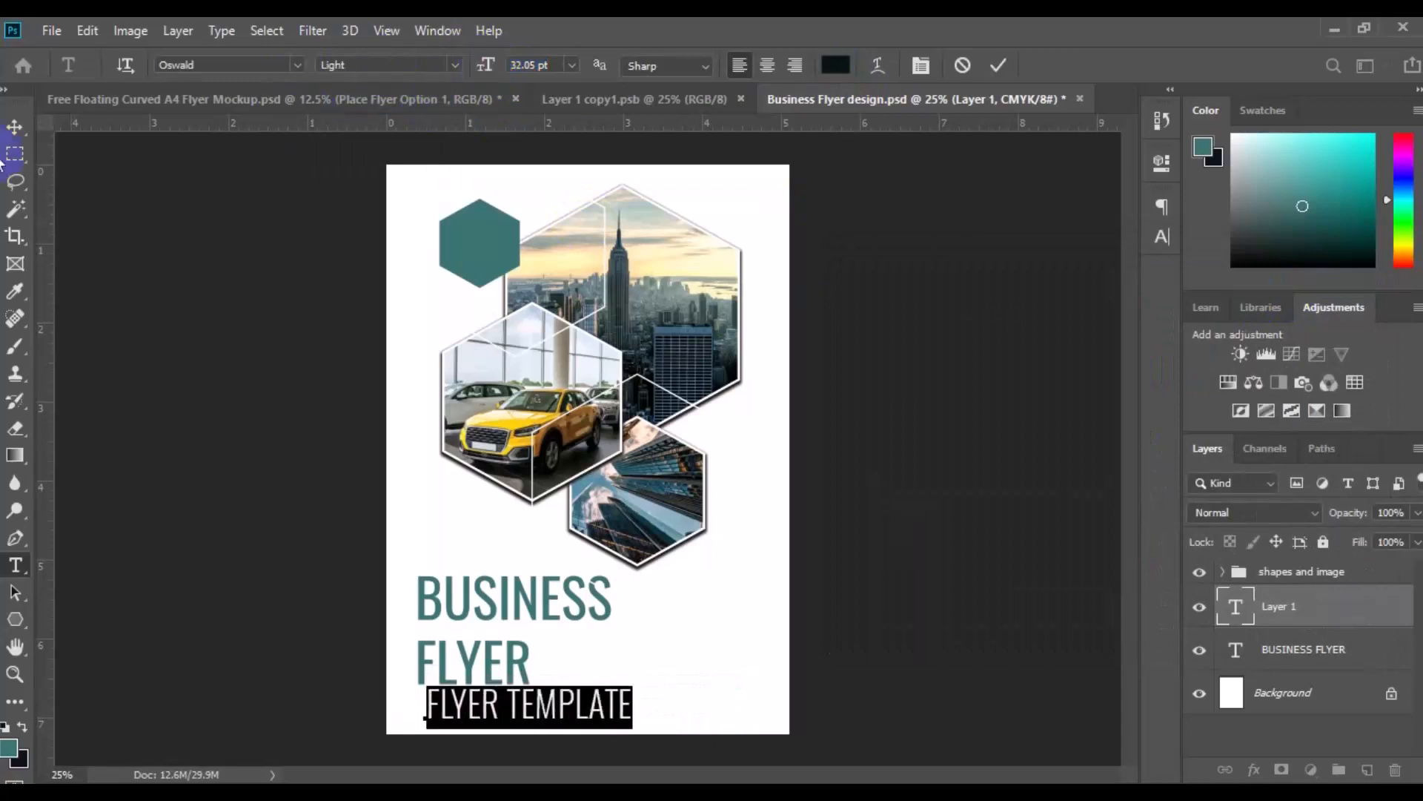
click(15, 129)
drag(517, 705, 507, 708)
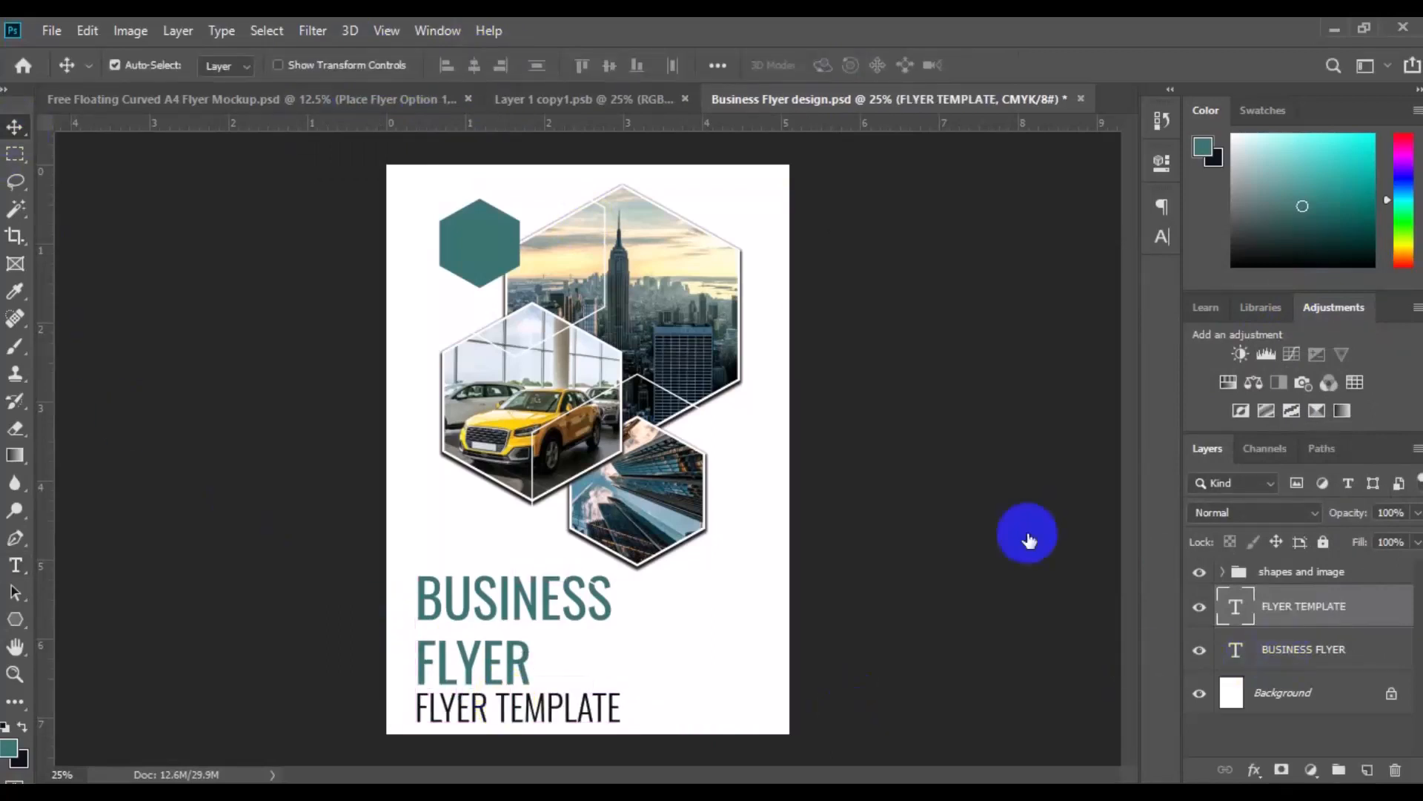
Align the horizontal centres of the FLYER TEMPLATE and BUSINESS FLYER text layers and group them
shift+click(1304, 649)
click(475, 65)
key(ctrl+g)
Free-transform the title text group to move it slightly up and to the left on the page
click(88, 30)
click(204, 487)
drag(500, 669, 491, 666)
key(Return)
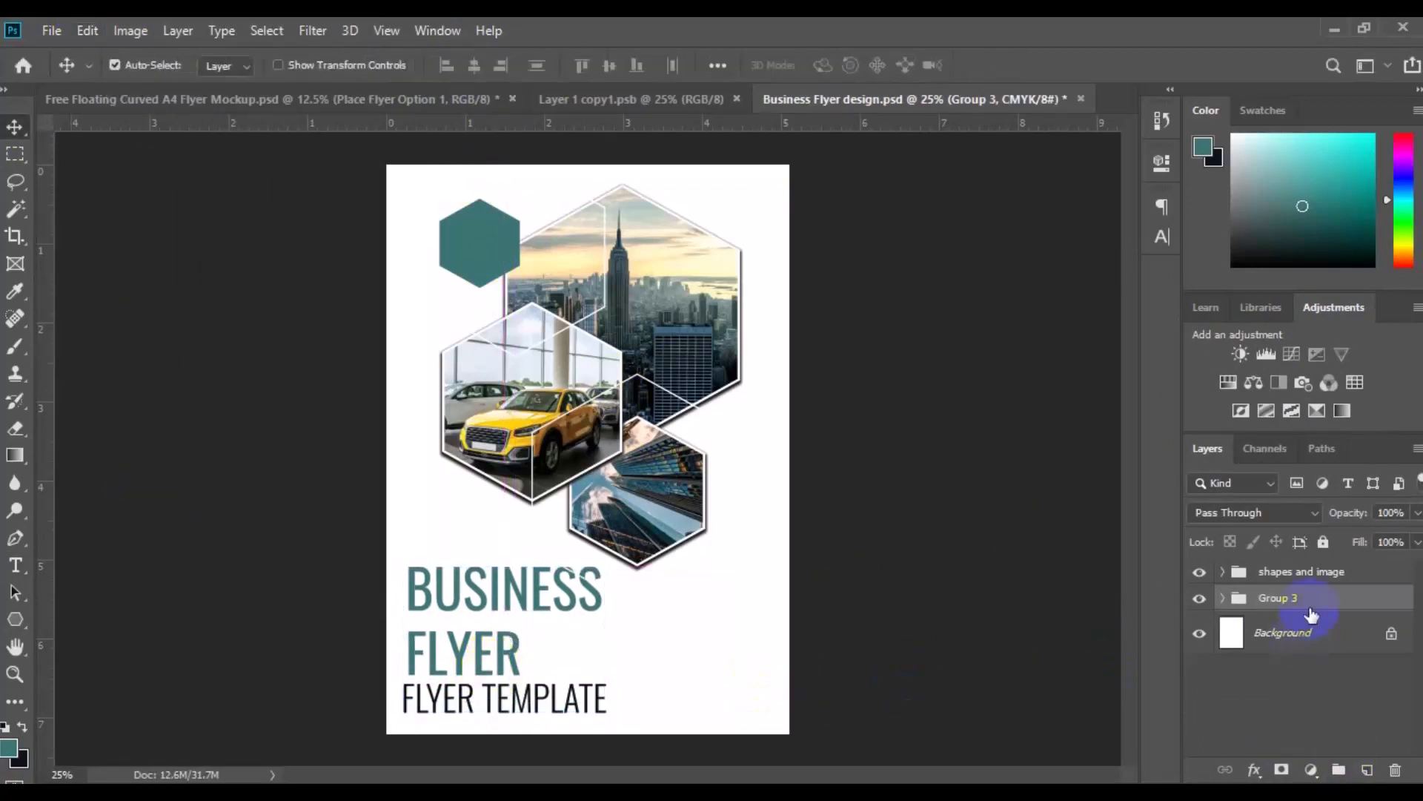
Add an empty layer above the "shapes and image" group and move the title text group to the top of the layer stack
click(1322, 575)
click(1367, 770)
drag(1283, 643, 1280, 577)
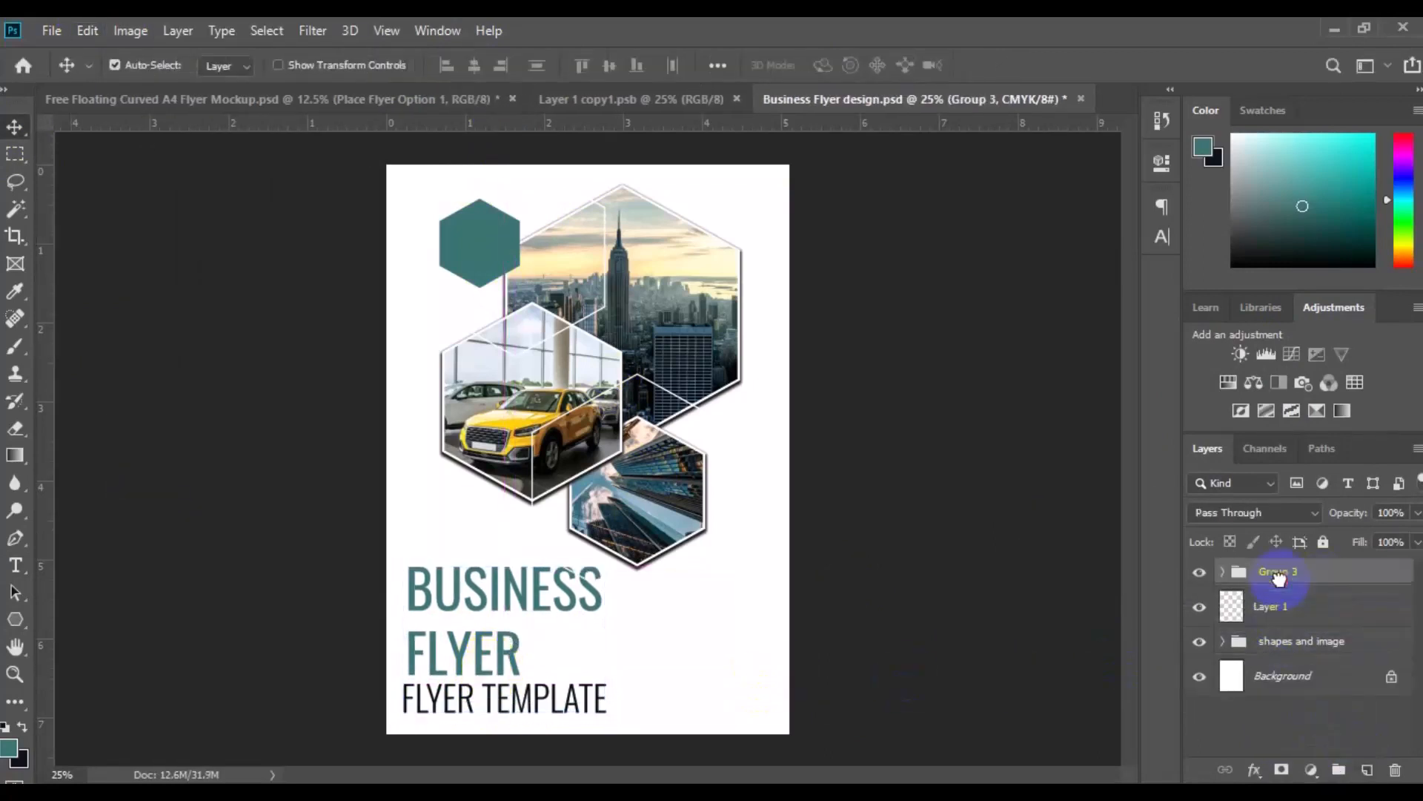
Draw a paragraph text box above the Background layer, beside the BUSINESS FLYER title and below the small skyscraper hexagon
click(718, 721)
click(1305, 674)
key(t)
drag(623, 574, 778, 712)
Set the paragraph text beside the BUSINESS FLYER title to Roboto Regular at 10 pt
click(298, 65)
click(289, 149)
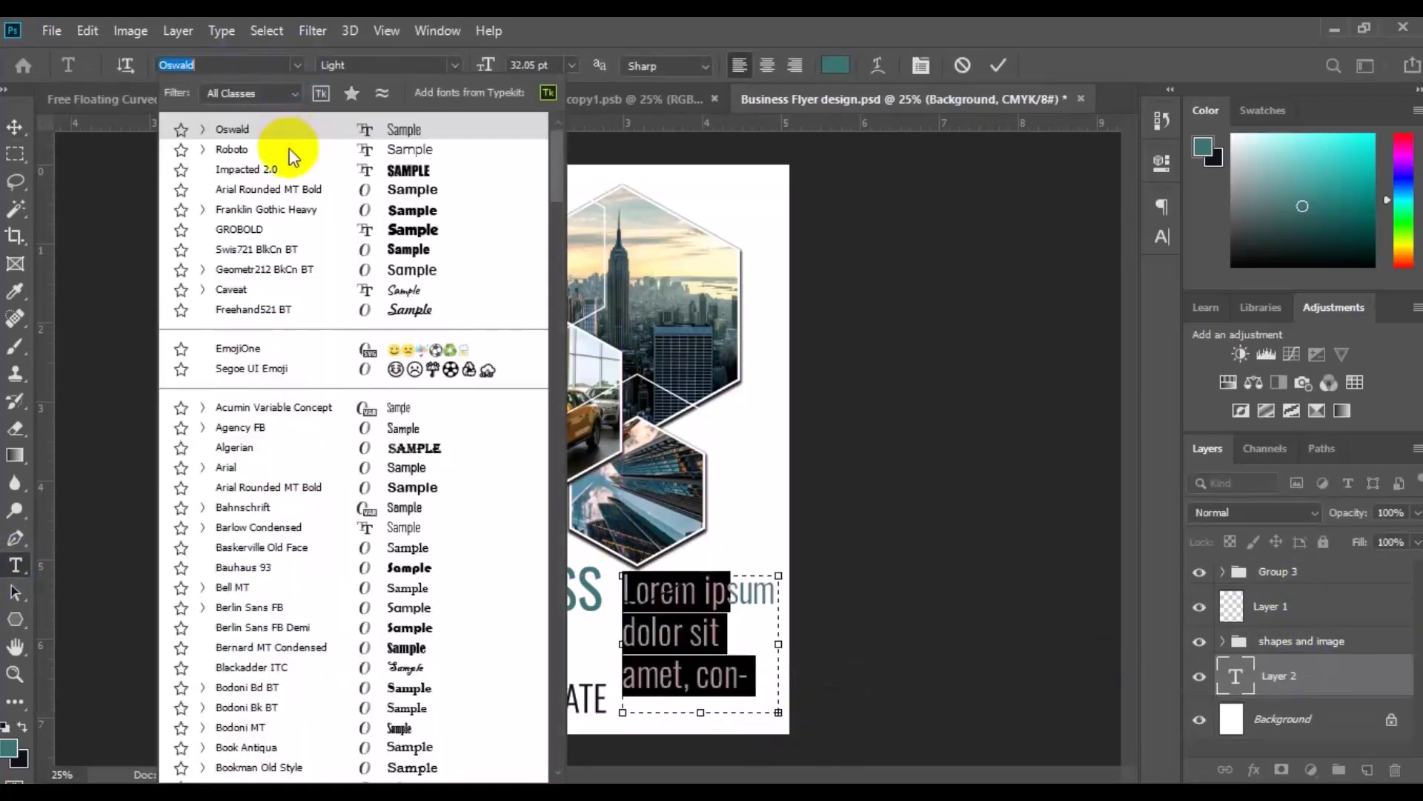
click(454, 65)
click(422, 153)
double_click(530, 66)
text(10)
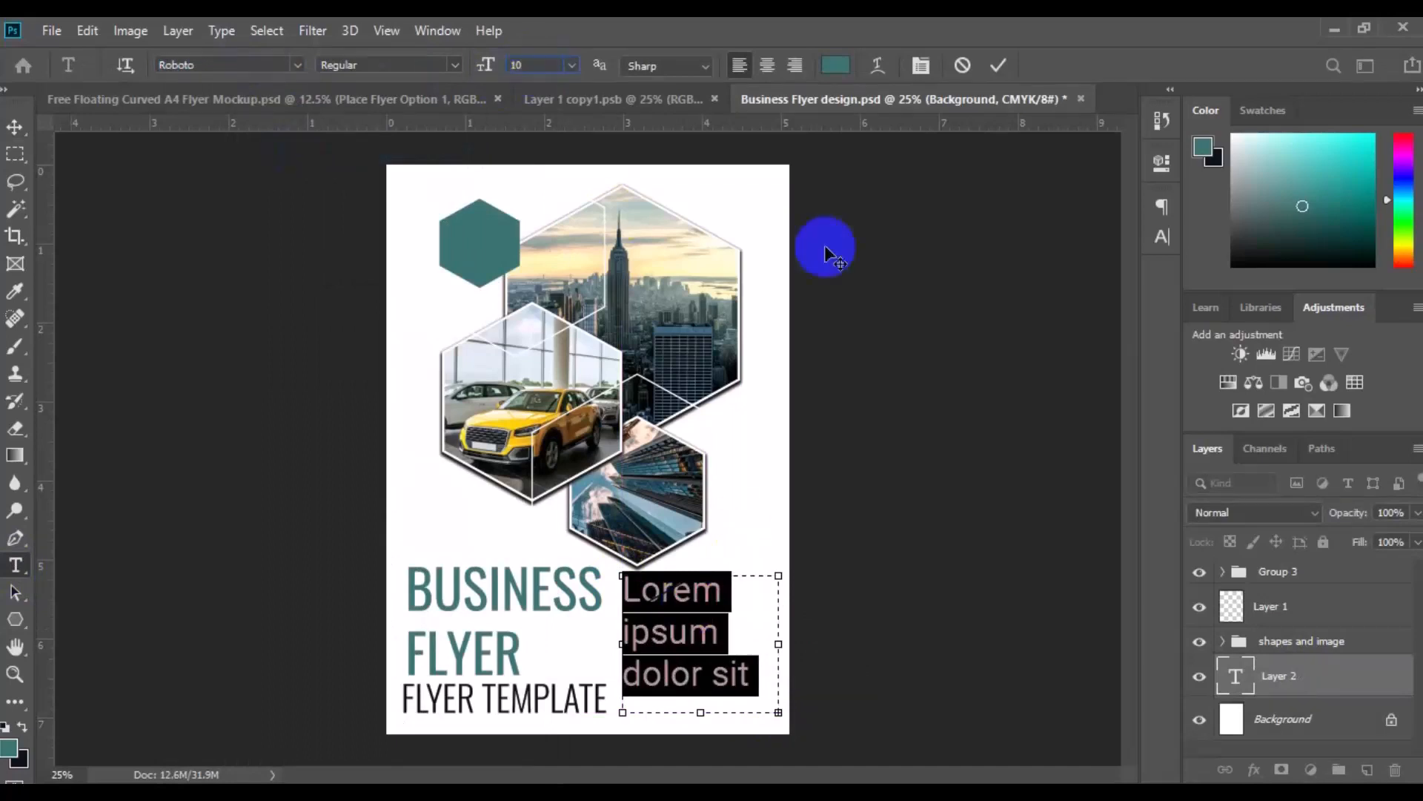
Colour the paragraph text with the near-black sampled from FLYER TEMPLATE and justify it with the last line left-aligned
click(835, 65)
click(522, 708)
click(1303, 290)
click(1162, 235)
click(949, 199)
click(1025, 235)
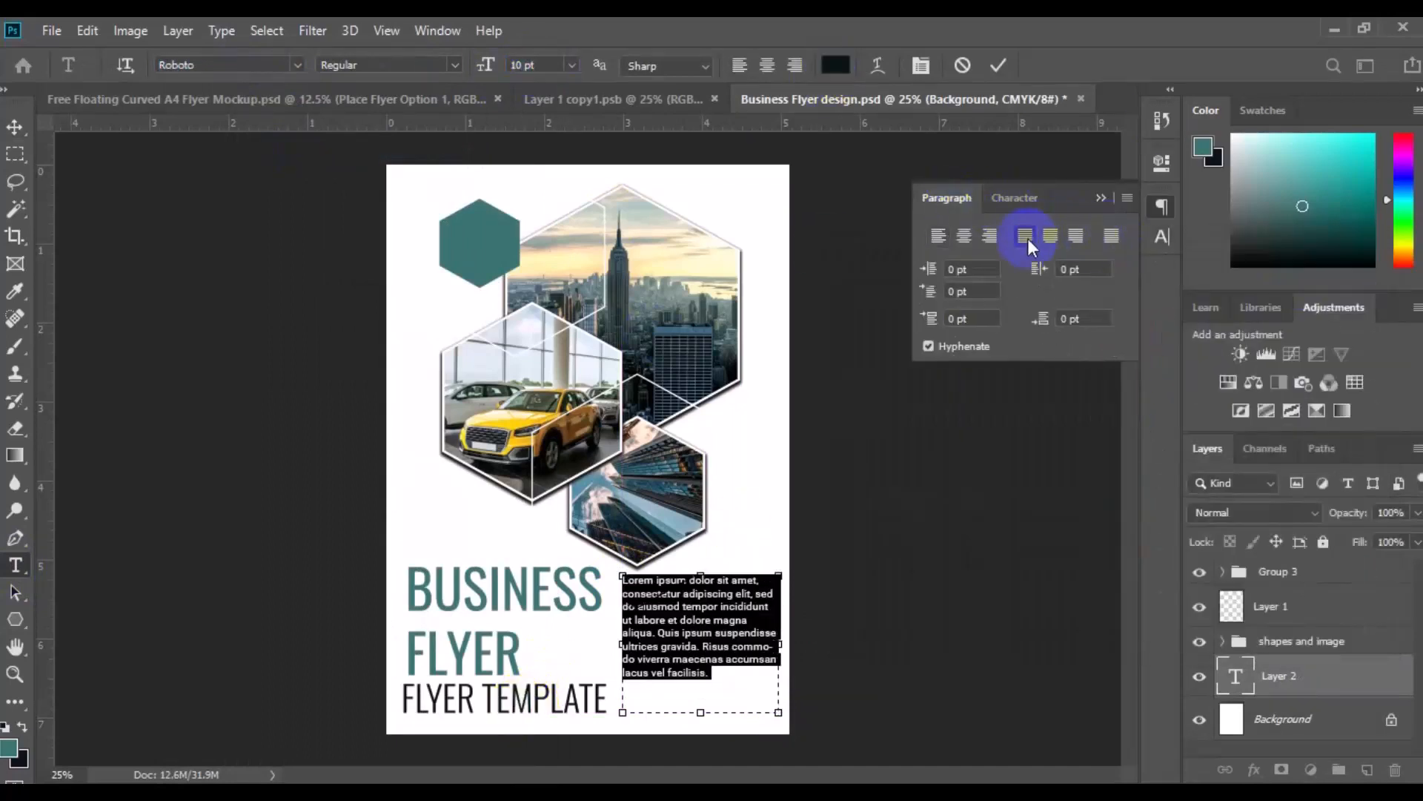
Try extending the paragraph box downward with a second Lorem ipsum paragraph and aligning it with the title group
click(715, 673)
drag(700, 713, 701, 728)
click(15, 128)
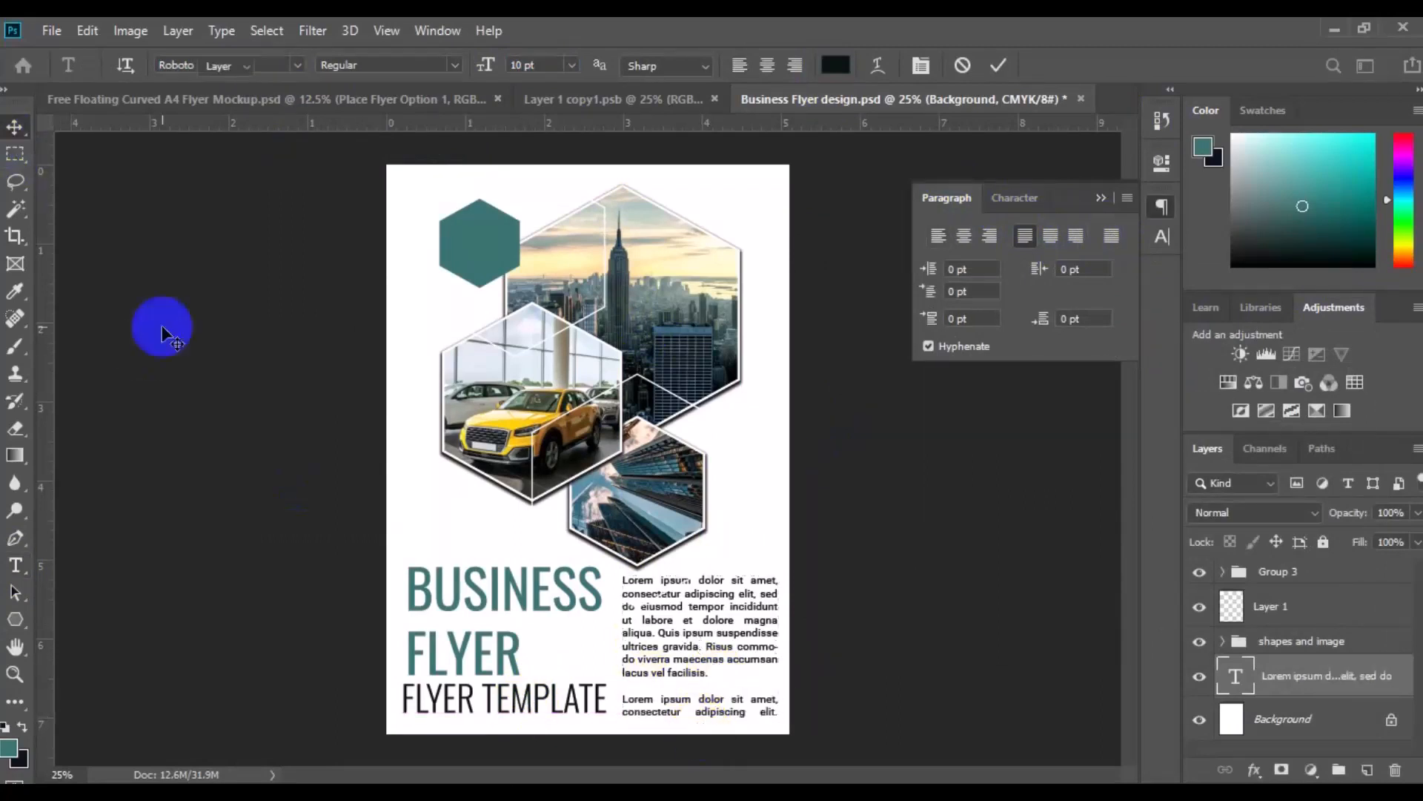
click(1287, 572)
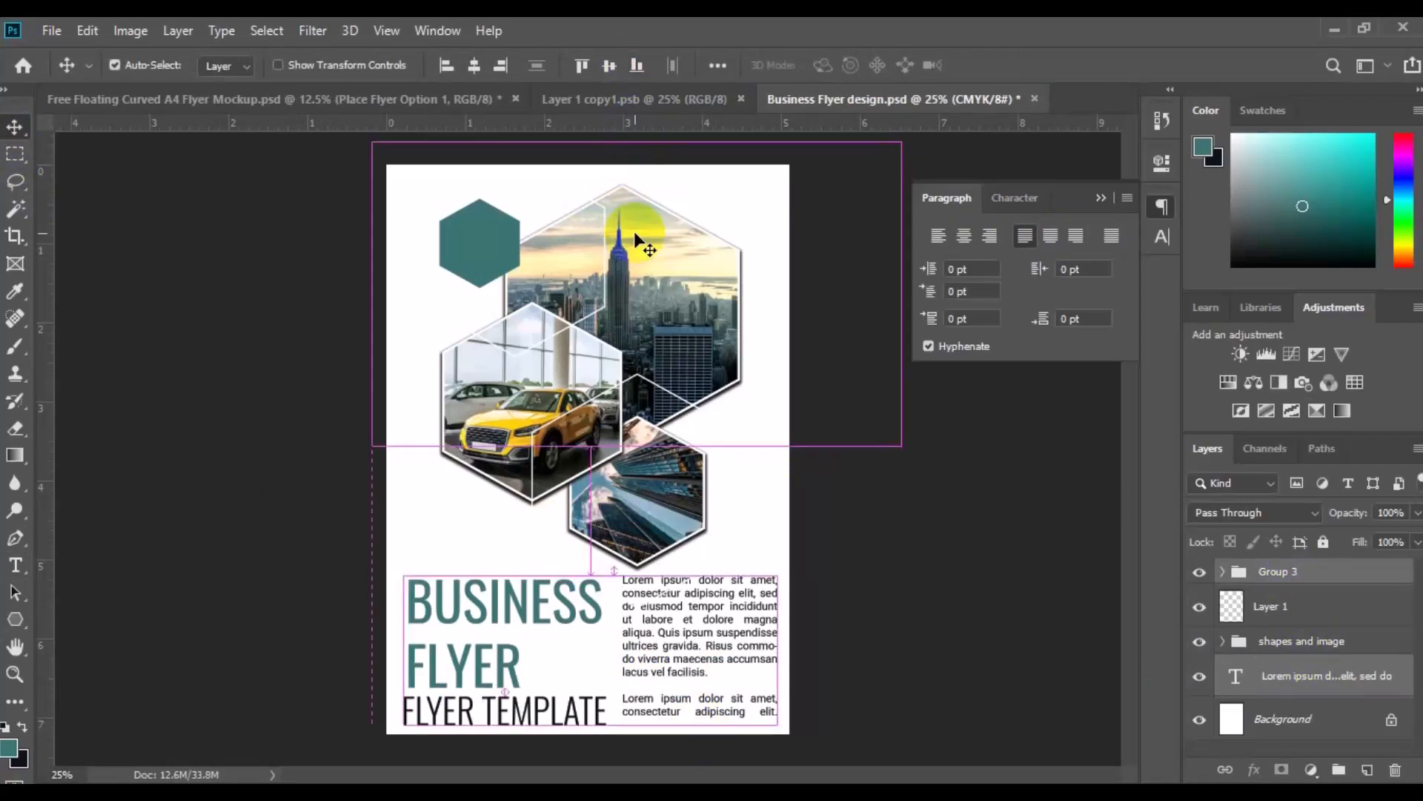
Trim the text box back to its first Lorem ipsum paragraph and move it slightly down the page
click(14, 565)
click(649, 708)
click(962, 65)
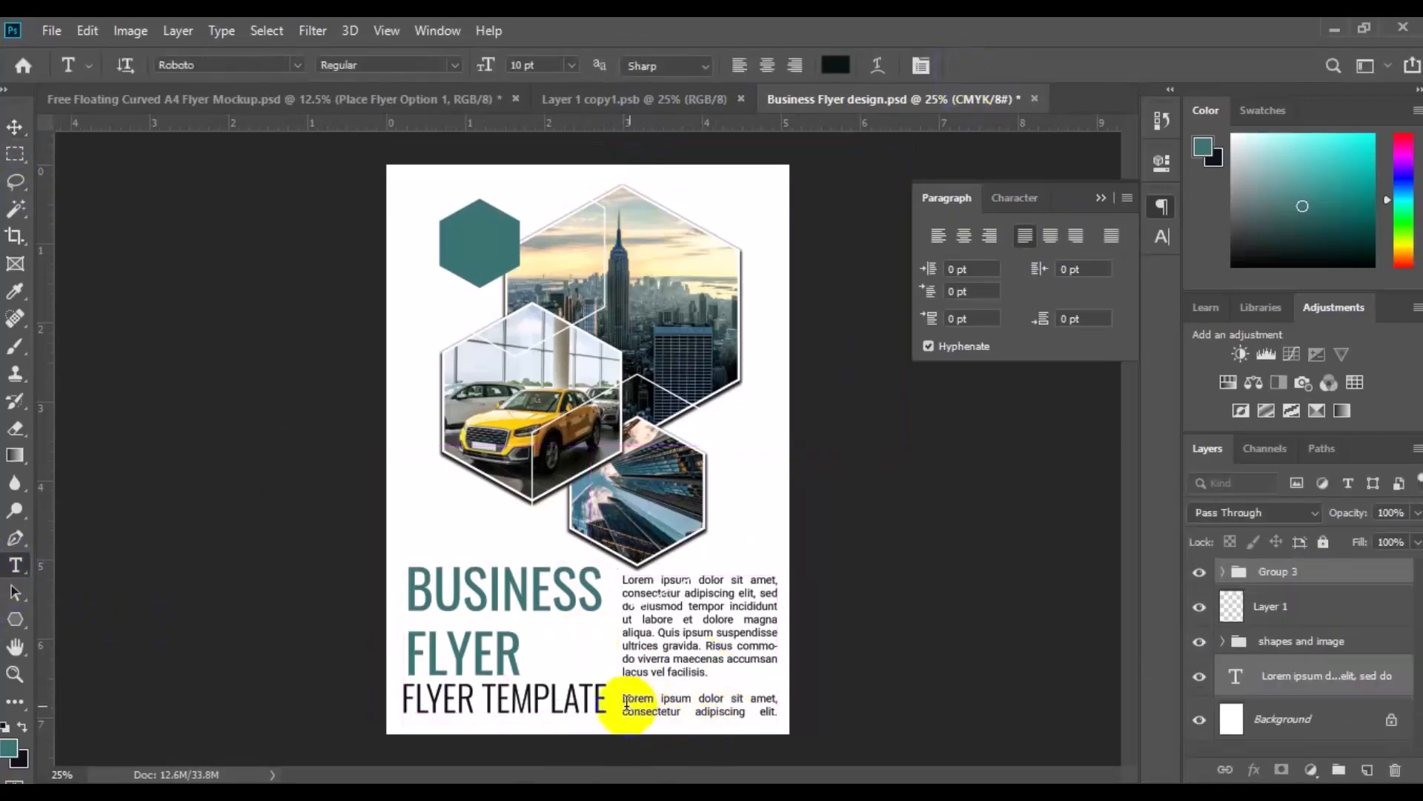
click(633, 704)
drag(699, 727, 697, 691)
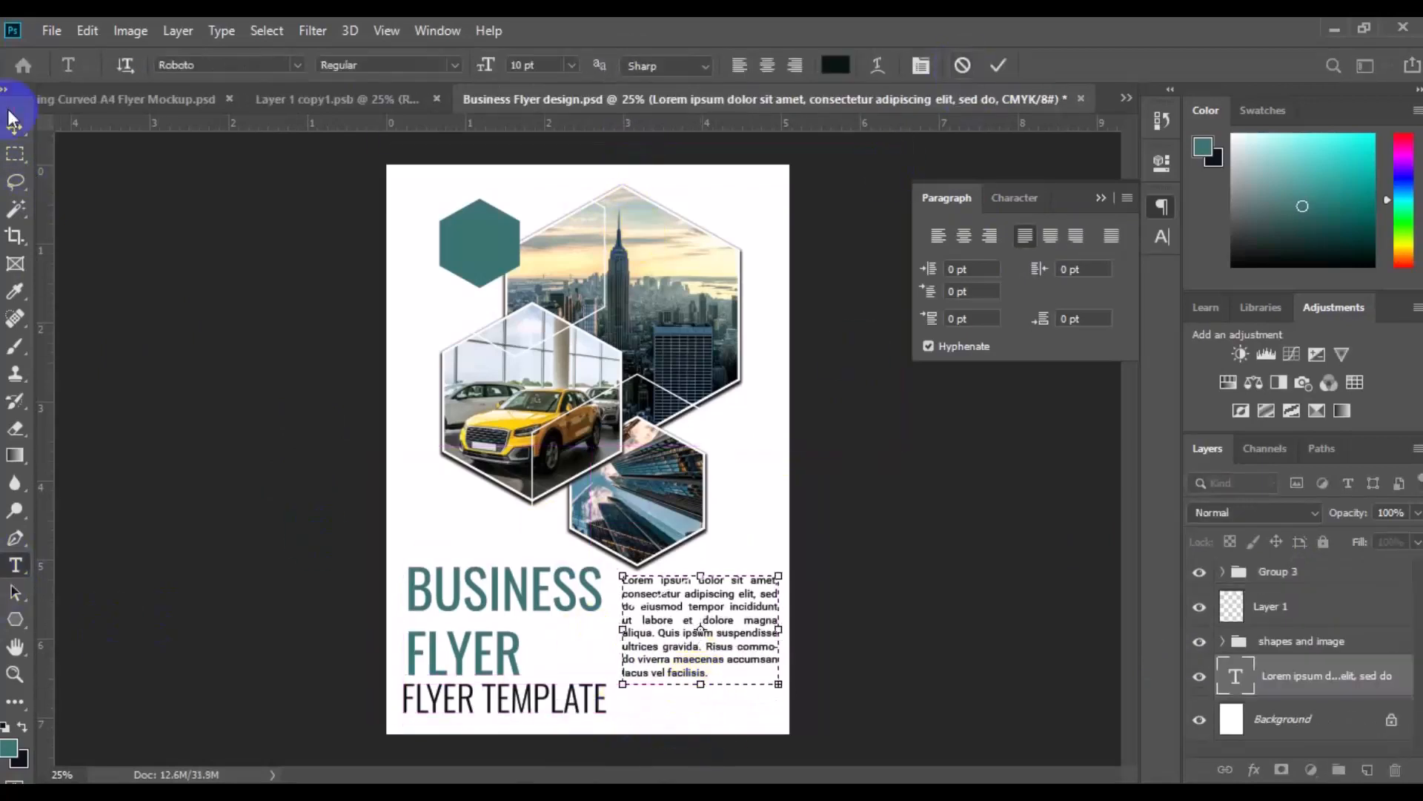
click(16, 135)
drag(678, 626, 677, 661)
Add a HEADLINE HERE text line above the paragraph on a new layer in Oswald Medium at 14 pt
click(1367, 770)
click(17, 565)
click(297, 67)
click(293, 150)
click(454, 66)
click(419, 138)
click(572, 66)
click(556, 191)
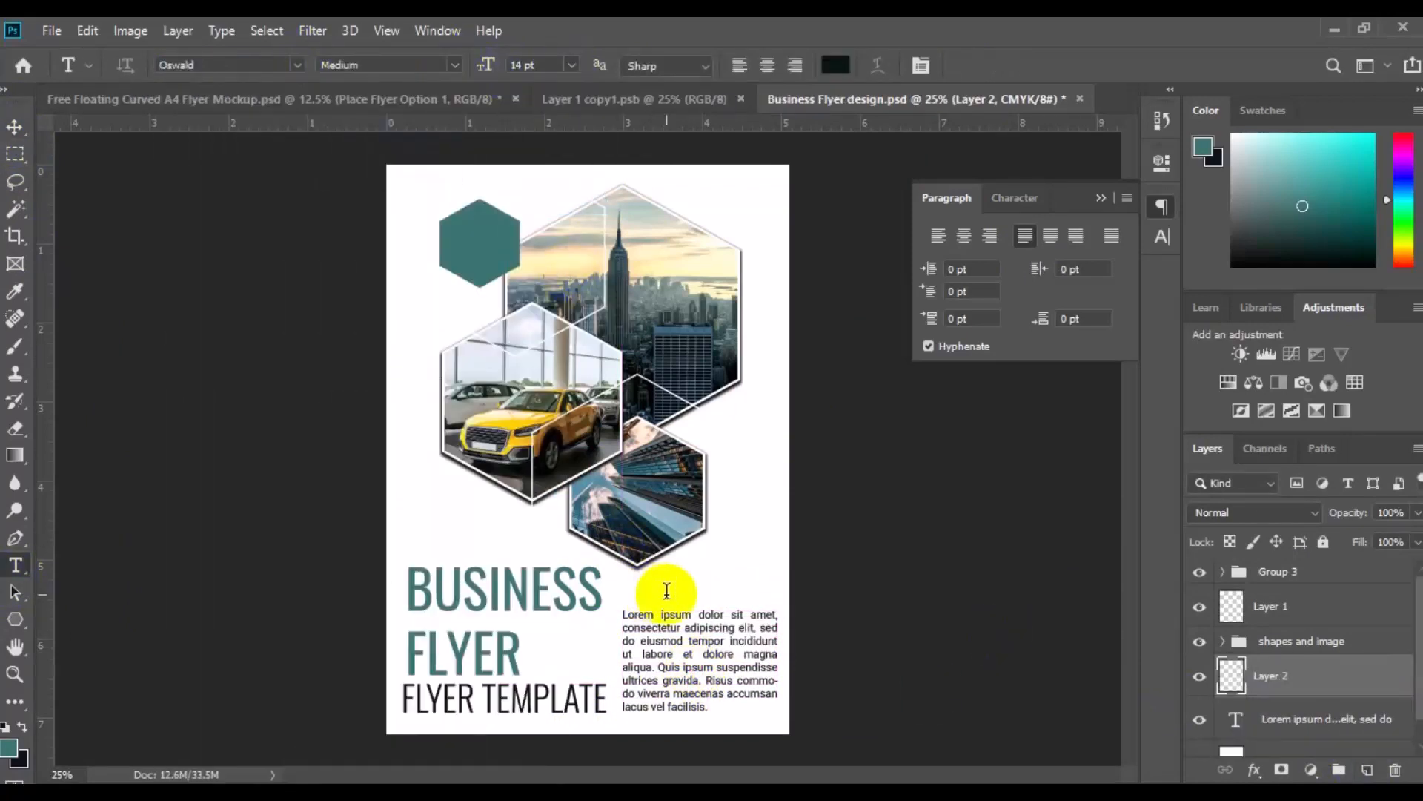
click(666, 589)
key(ctrl+a)
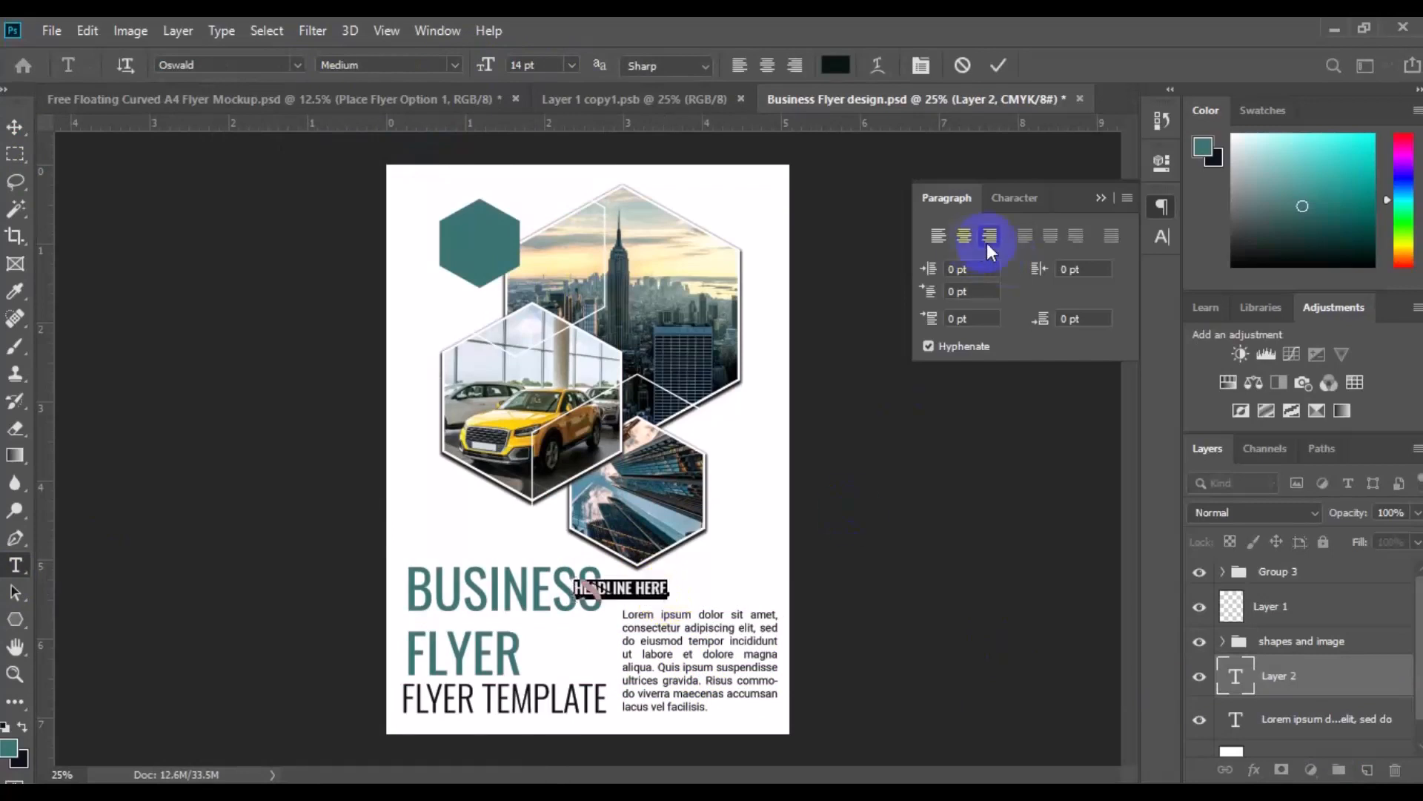
Right-align the HEADLINE HERE text at 15 pt and move it above the right end of the paragraph
click(989, 236)
drag(482, 59, 490, 70)
key(ctrl+Return)
key(v)
drag(639, 595, 750, 596)
Align the right edges of the headline and paragraph, then group them directly beneath the title group in the layer stack
click(1293, 713)
click(1312, 686)
ctrl+click(1309, 714)
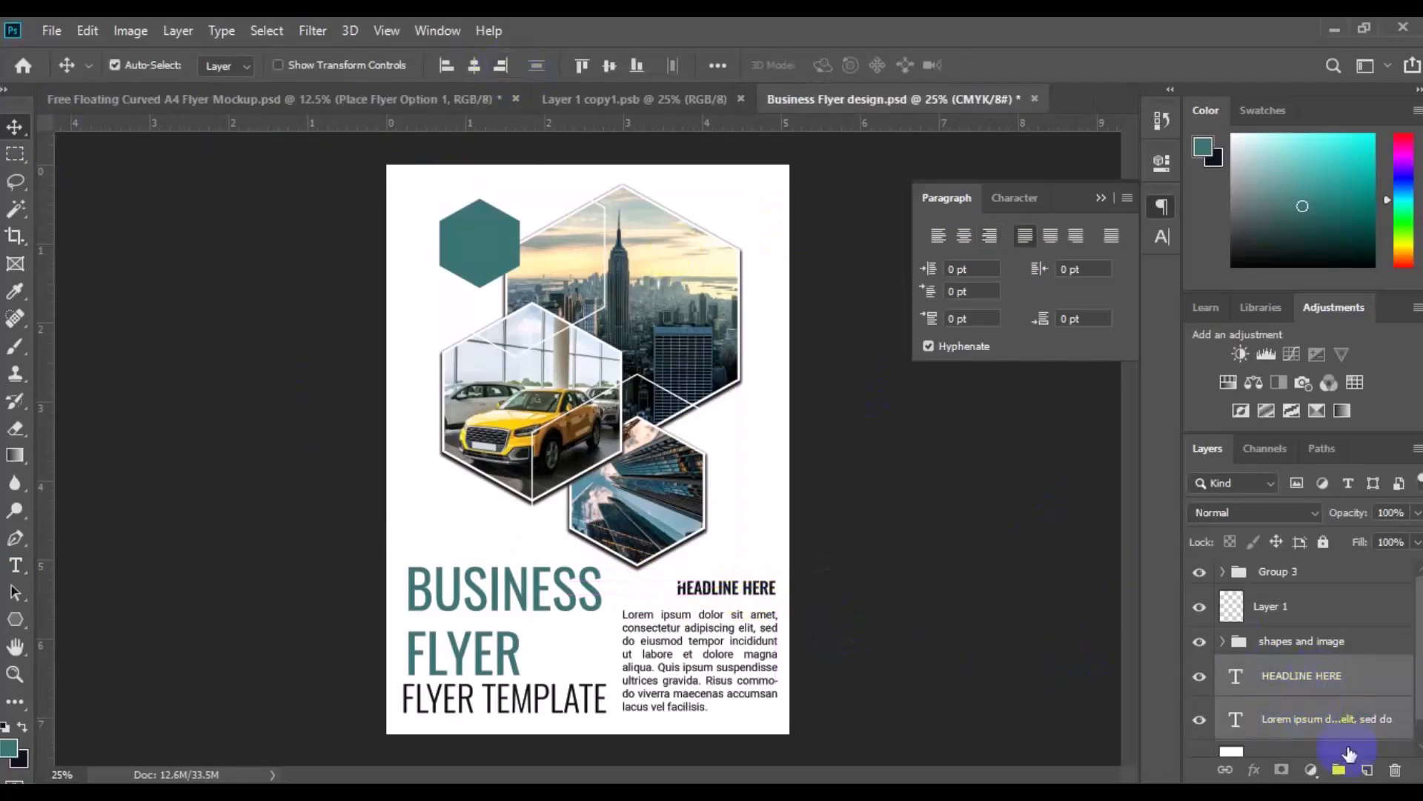
key(ctrl+g)
drag(1322, 682, 1315, 610)
Move the title group slightly left, then bottom-align it with the headline and paragraph group and group both together
click(1301, 576)
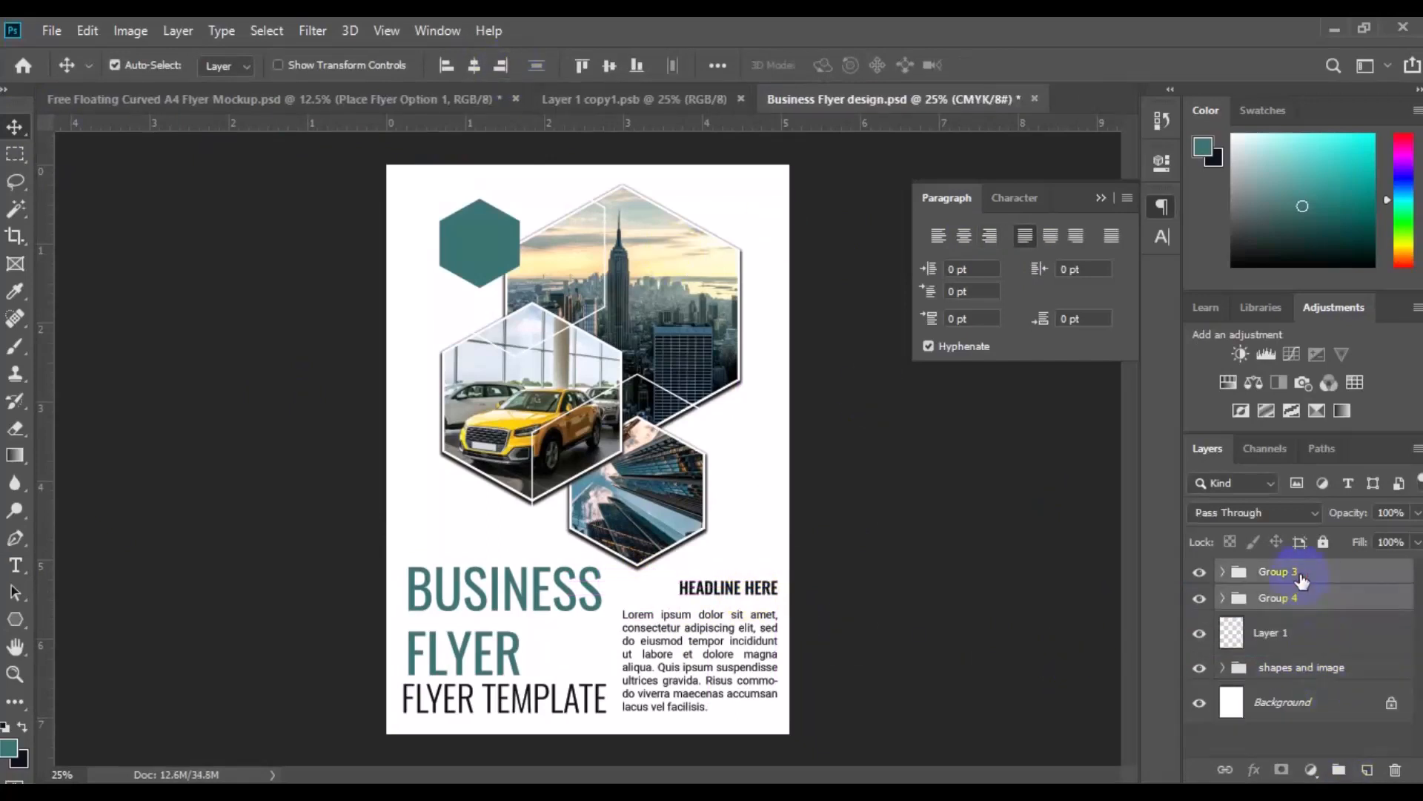
drag(652, 724, 665, 729)
ctrl+click(1318, 598)
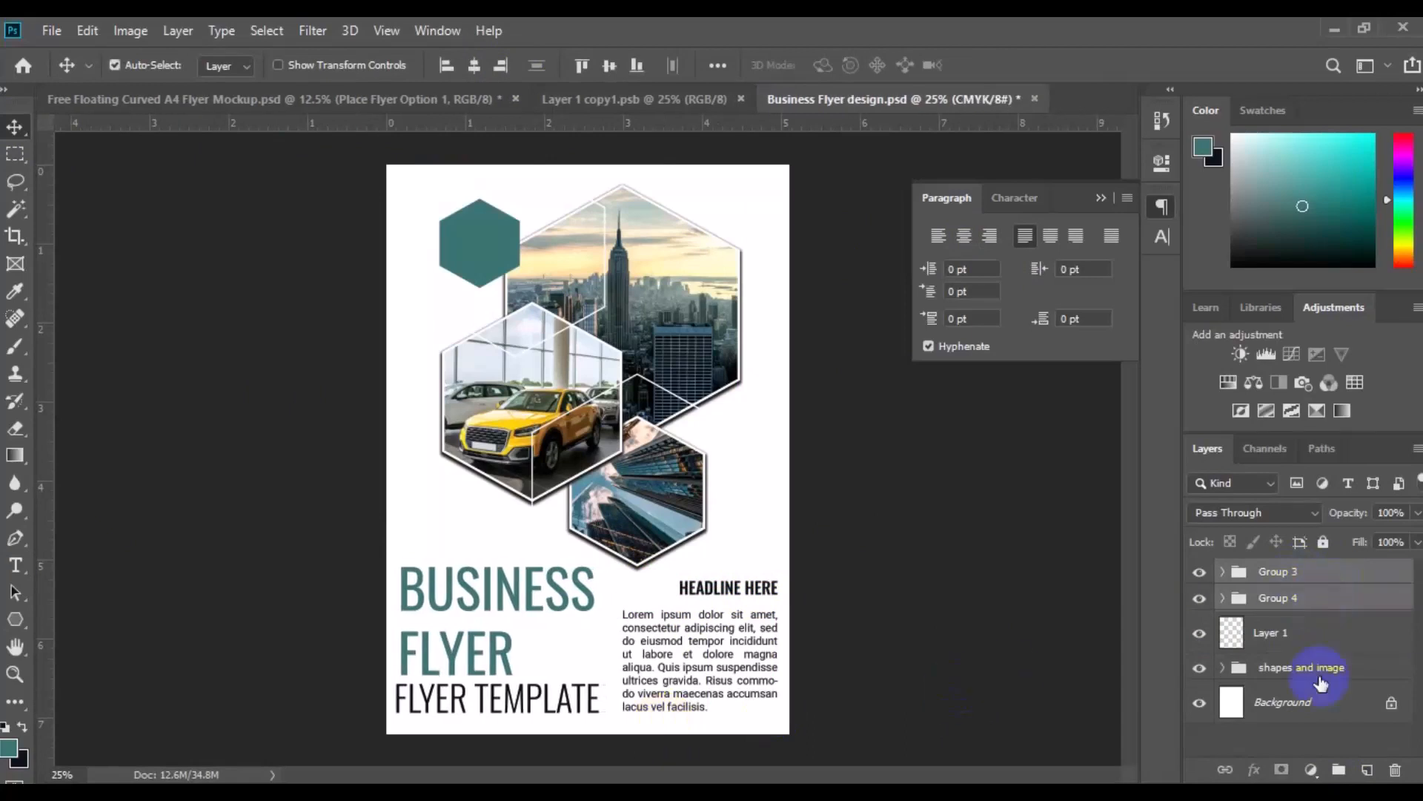
click(610, 66)
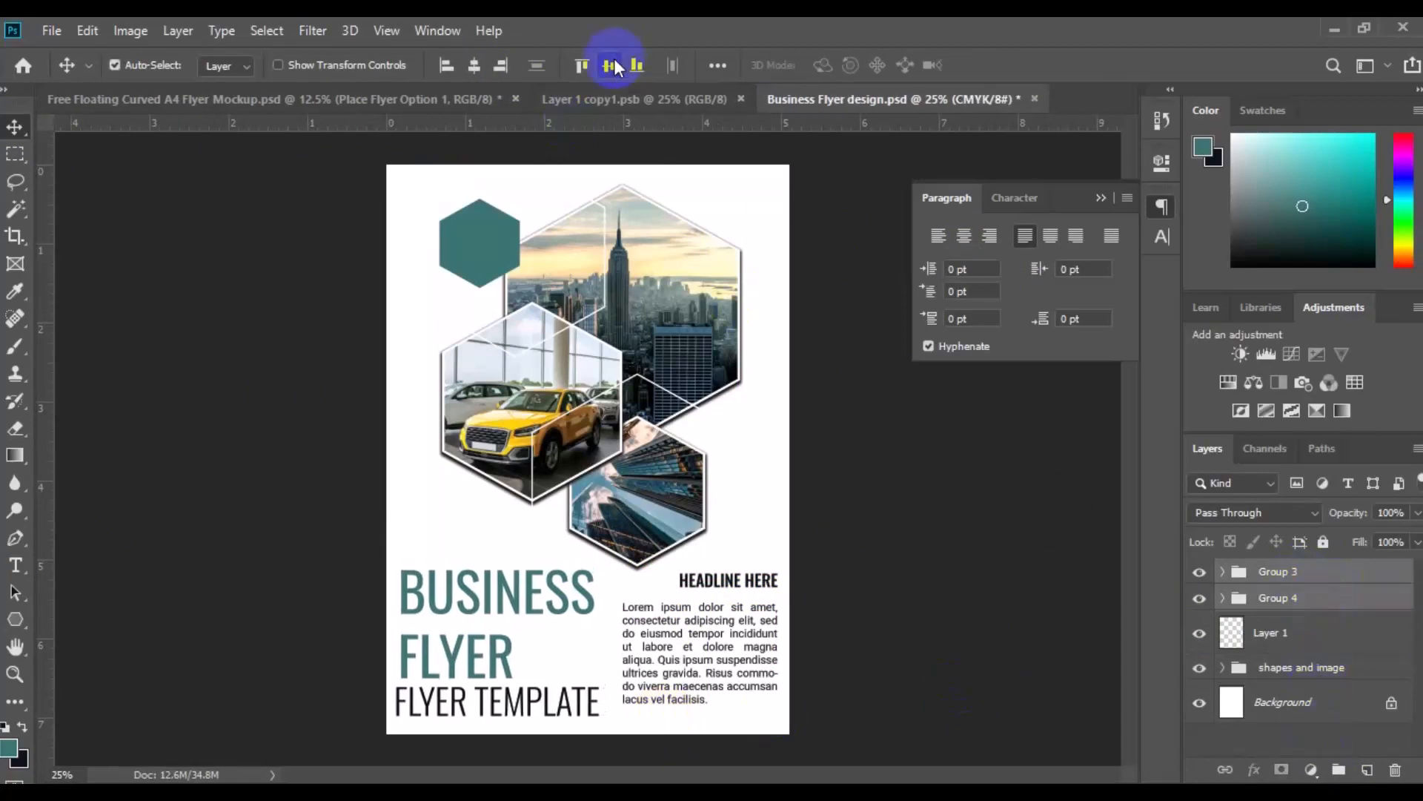
click(637, 66)
key(ctrl+g)
Centre the combined text group horizontally on the whole canvas and clear the selection
click(266, 30)
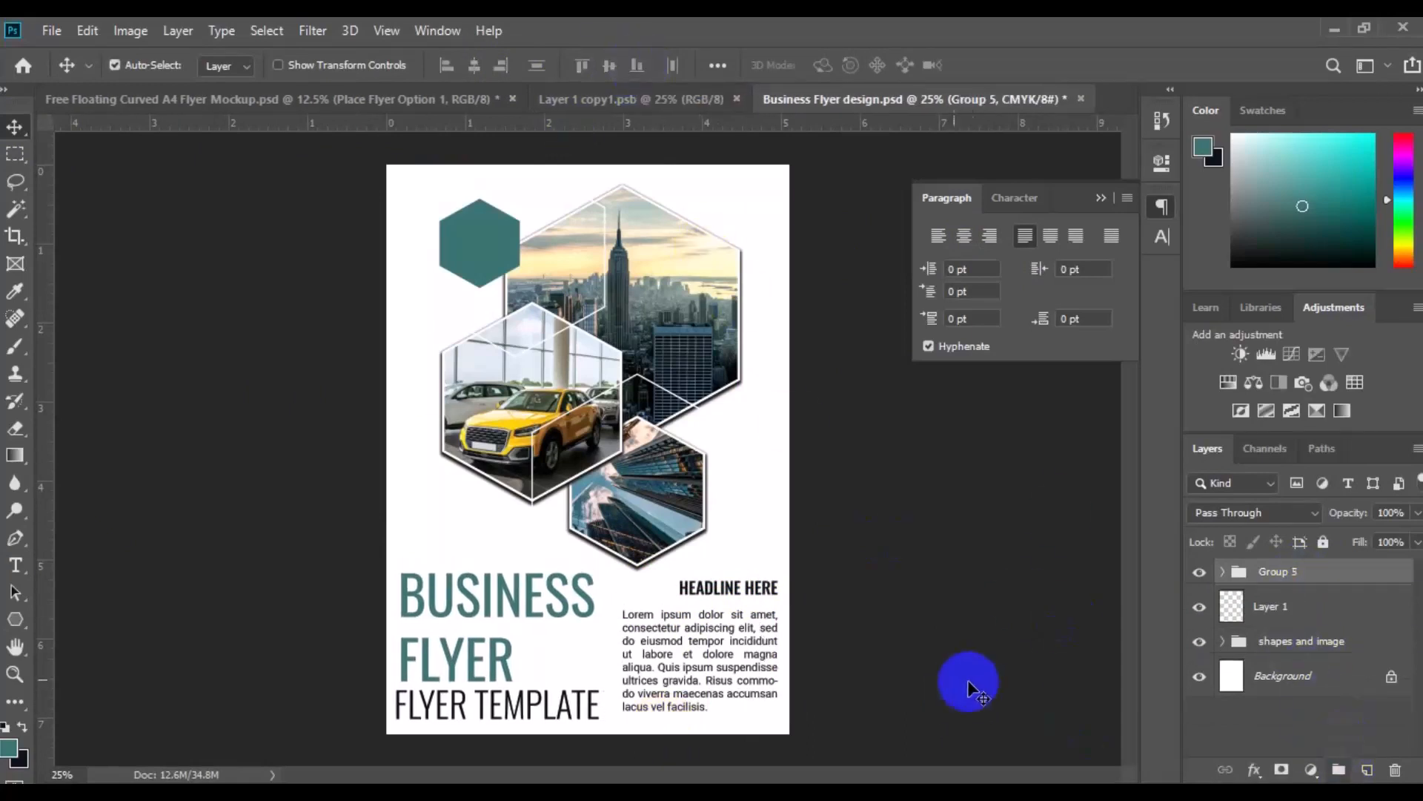
click(331, 58)
click(270, 33)
click(296, 79)
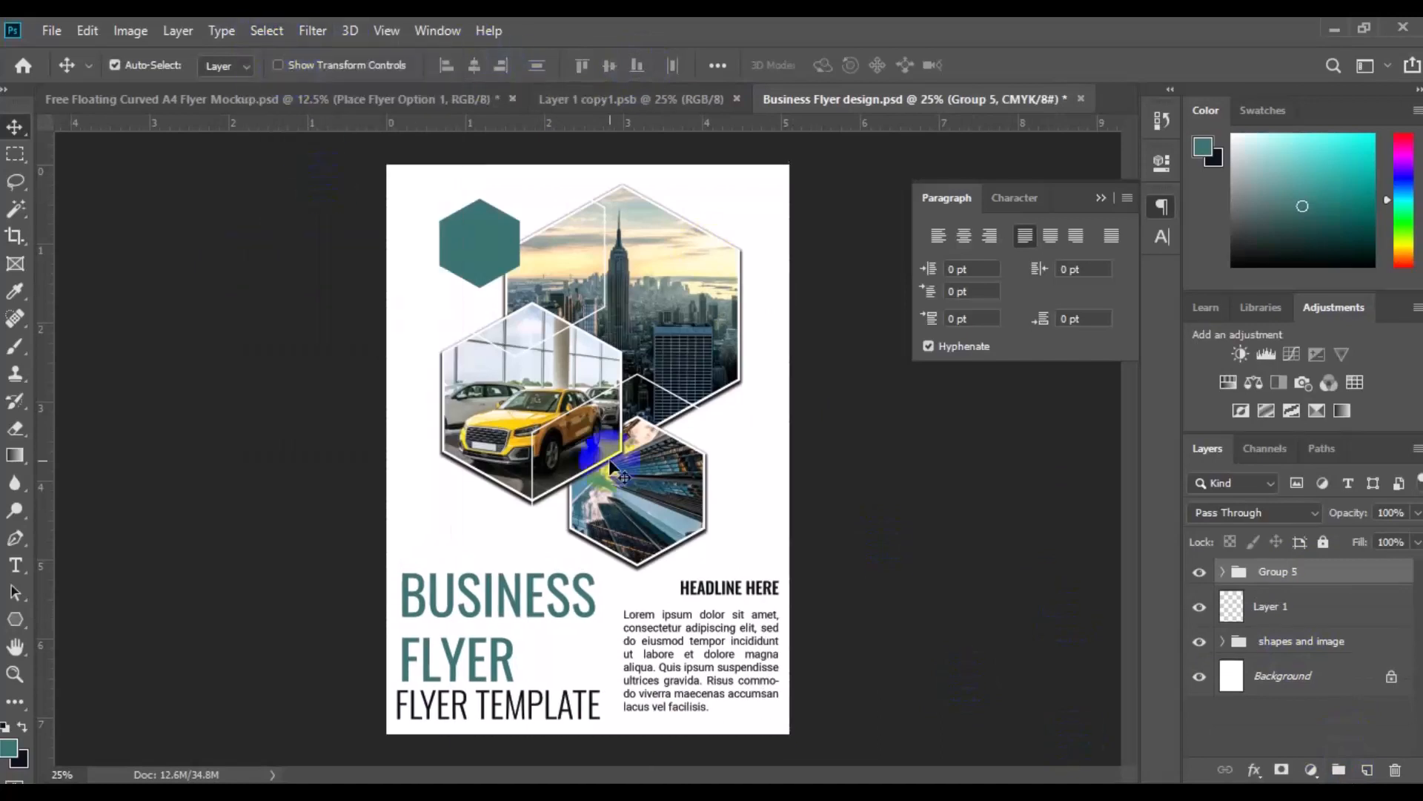
Draw a thin teal rectangle about 586 by 27 px just below the Lorem ipsum paragraph
key(ctrl+plus)
key(space)
drag(724, 658, 716, 421)
right_click(14, 619)
click(189, 620)
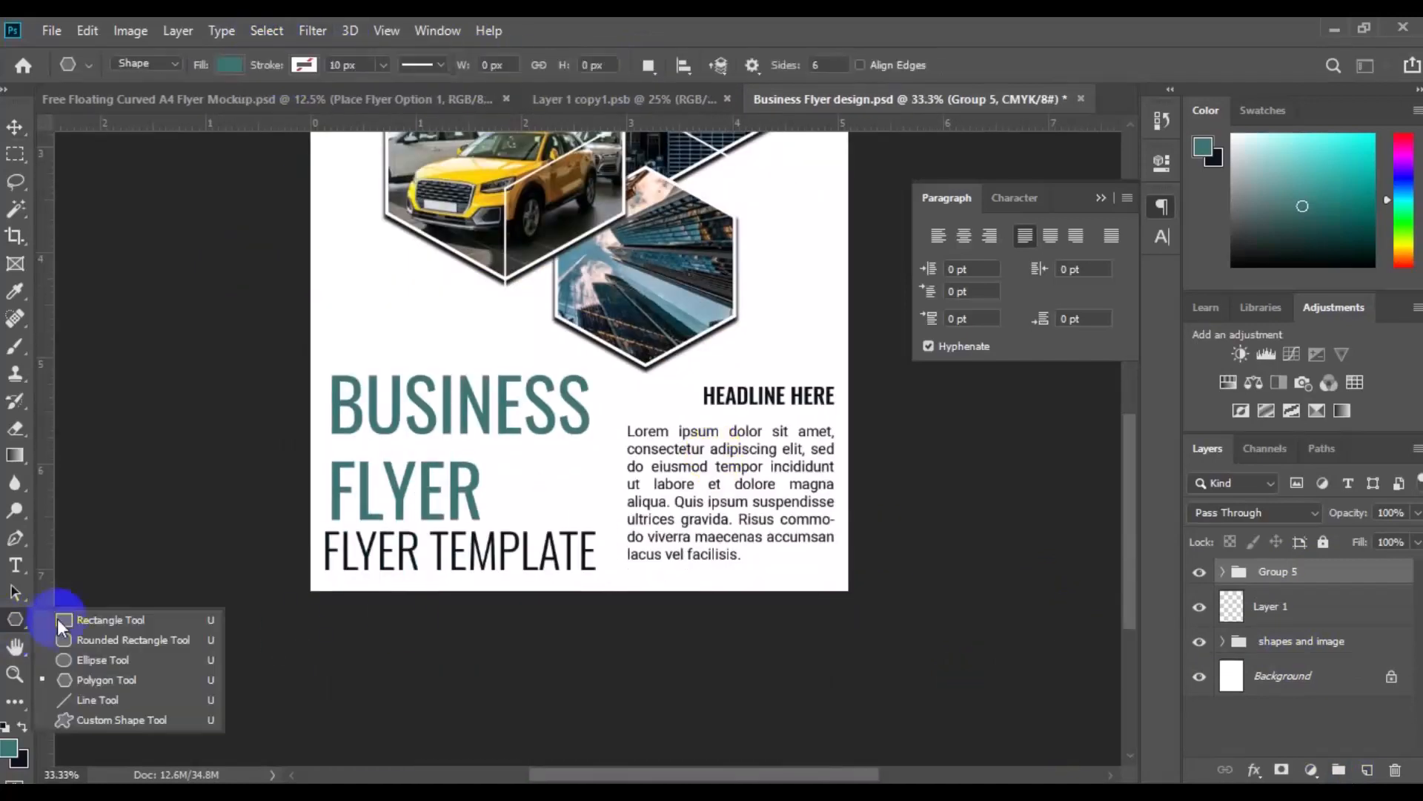
drag(626, 567, 832, 574)
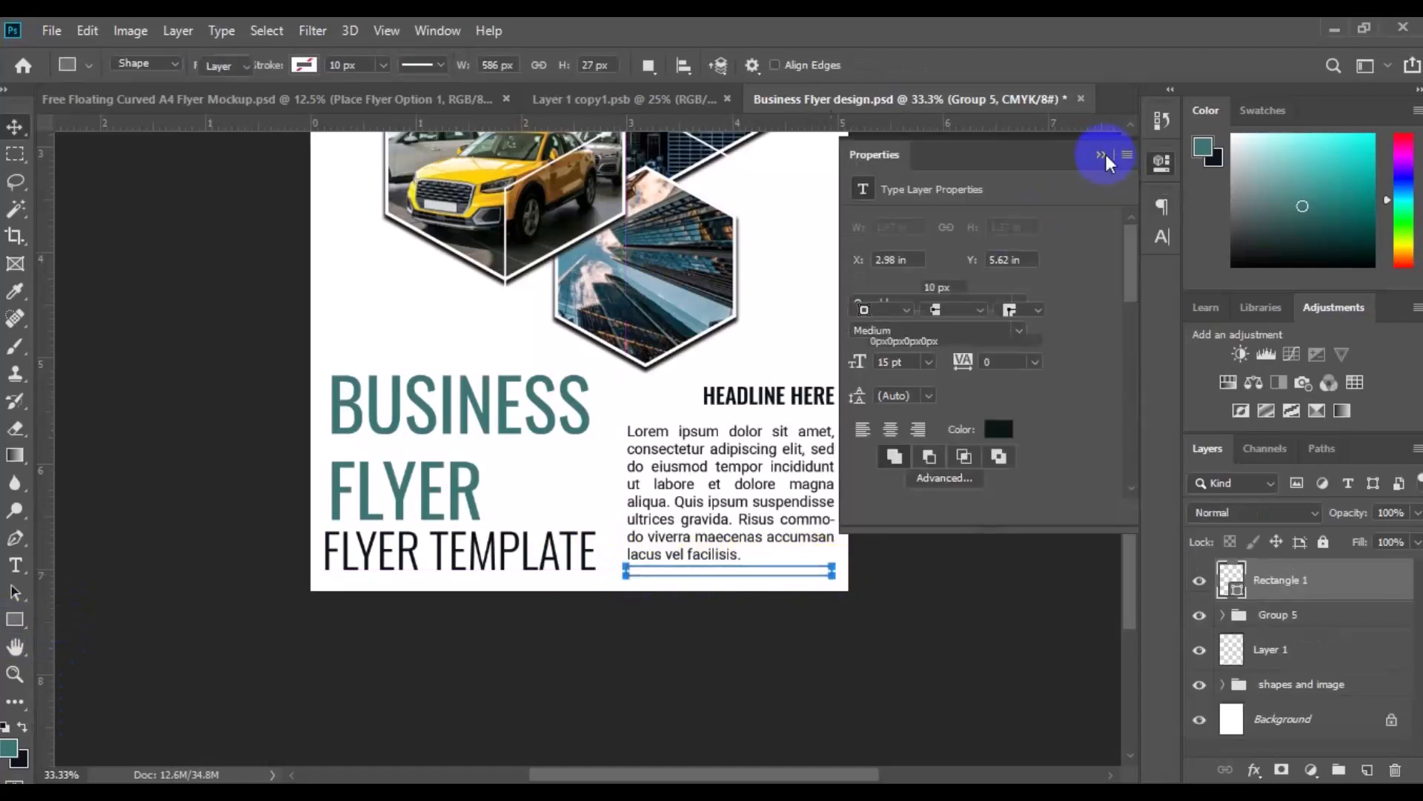
Align the teal bar with the paragraph's left edge and move its layer into the headline and paragraph group
key(v)
click(1105, 154)
click(769, 396)
click(1251, 670)
ctrl+click(1286, 581)
click(447, 67)
click(1199, 672)
click(1288, 583)
drag(1289, 586, 1294, 686)
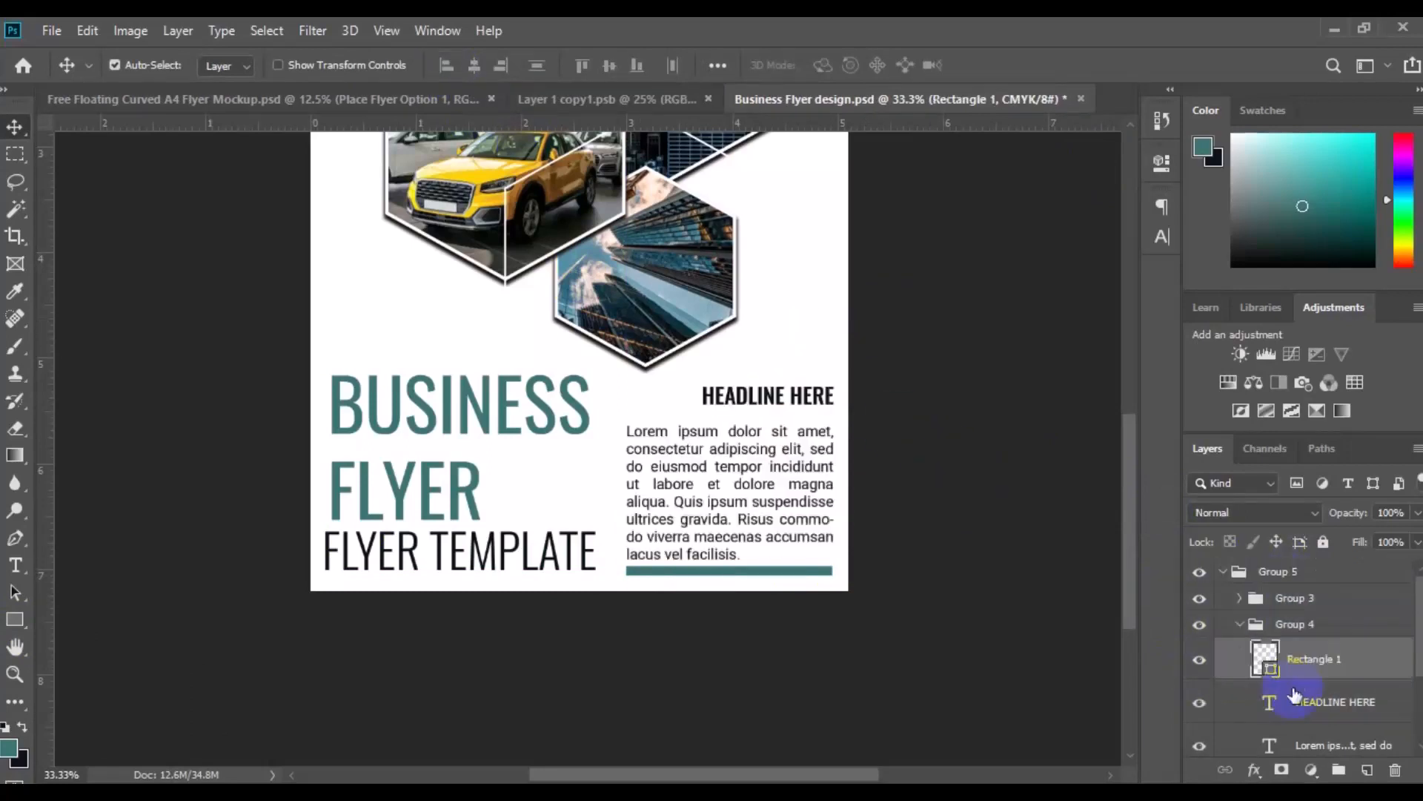
Align the bottom edges of the title group and the headline and paragraph group
click(1294, 624)
ctrl+click(1293, 597)
click(639, 65)
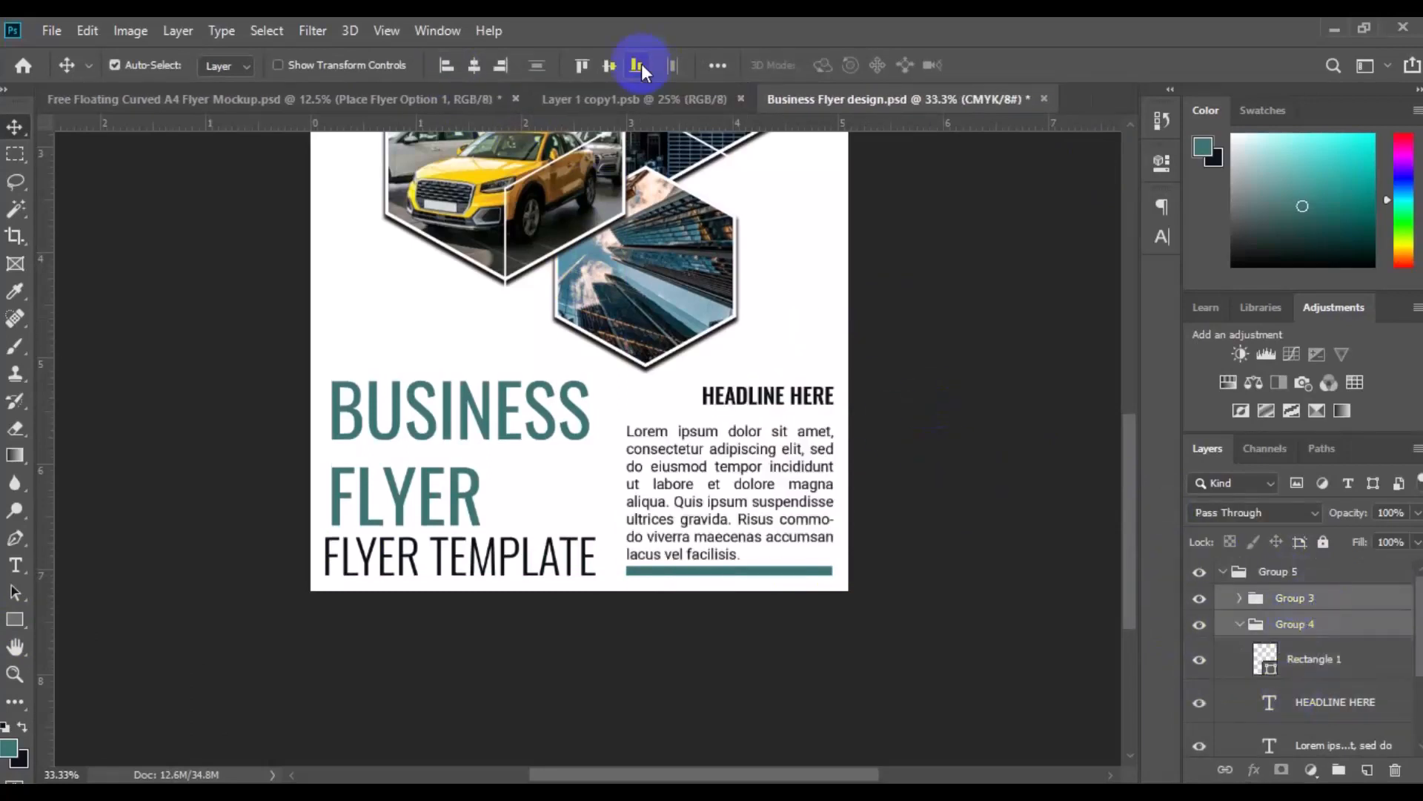
key(ctrl+0)
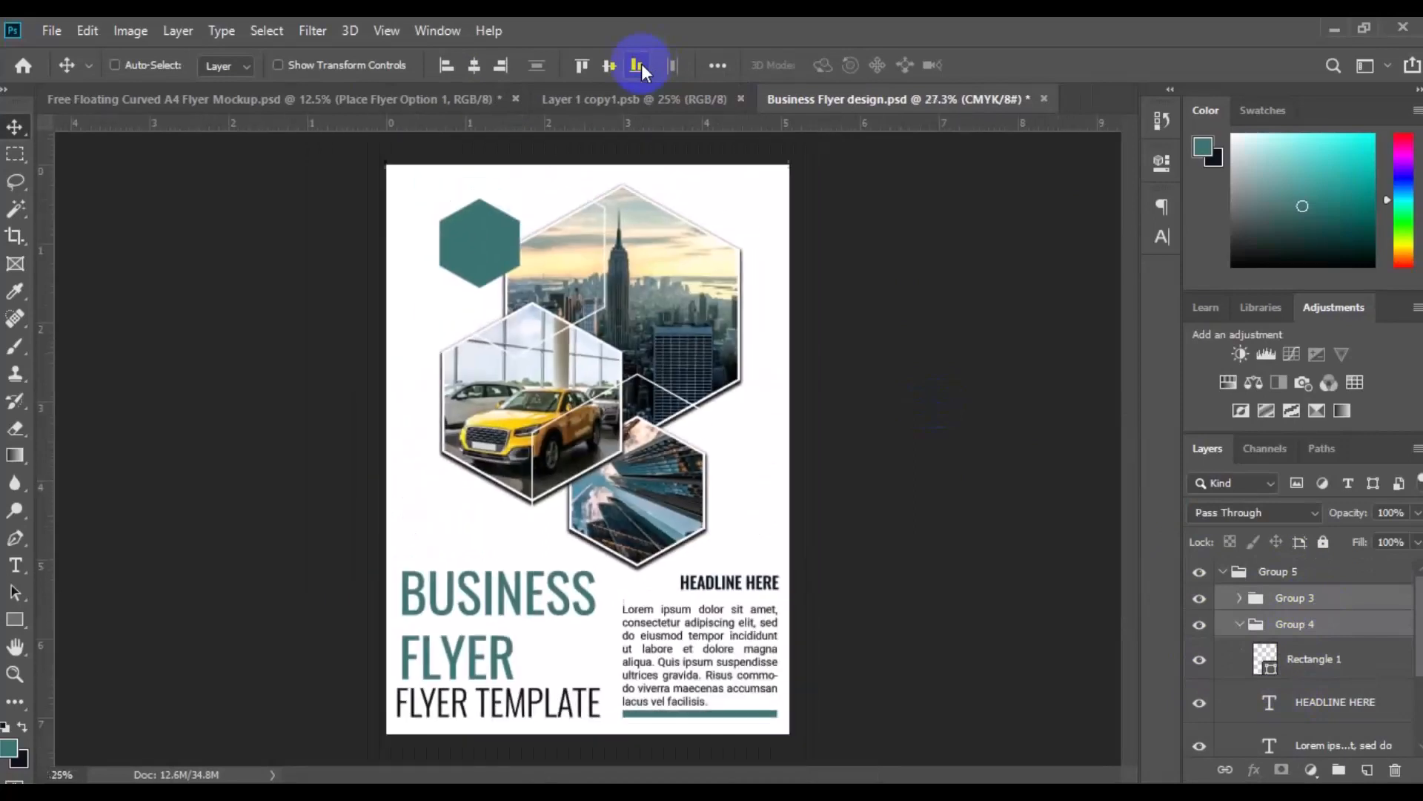
click(1226, 574)
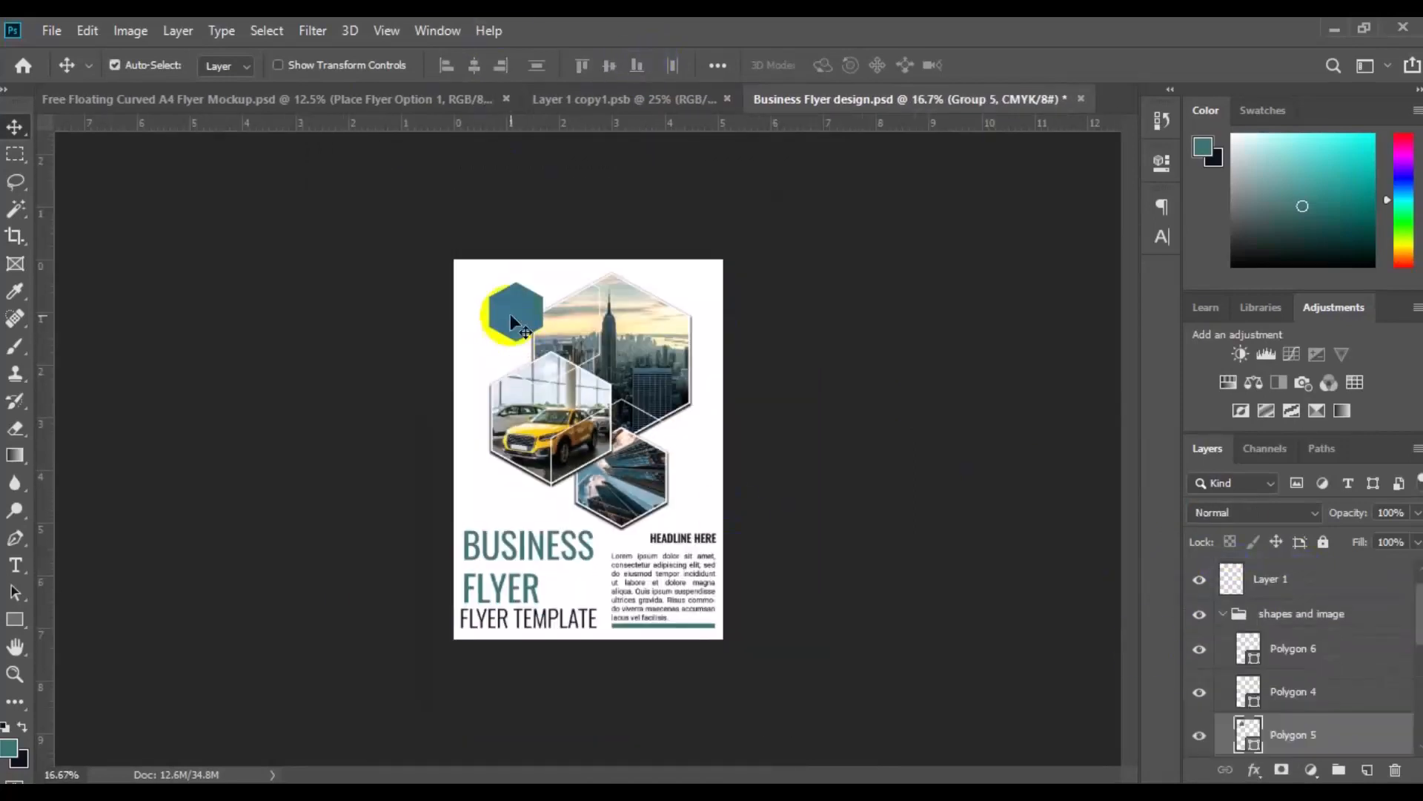
Draw a white X custom shape over the teal hexagon on a new layer in the "shapes and image" group
click(165, 643)
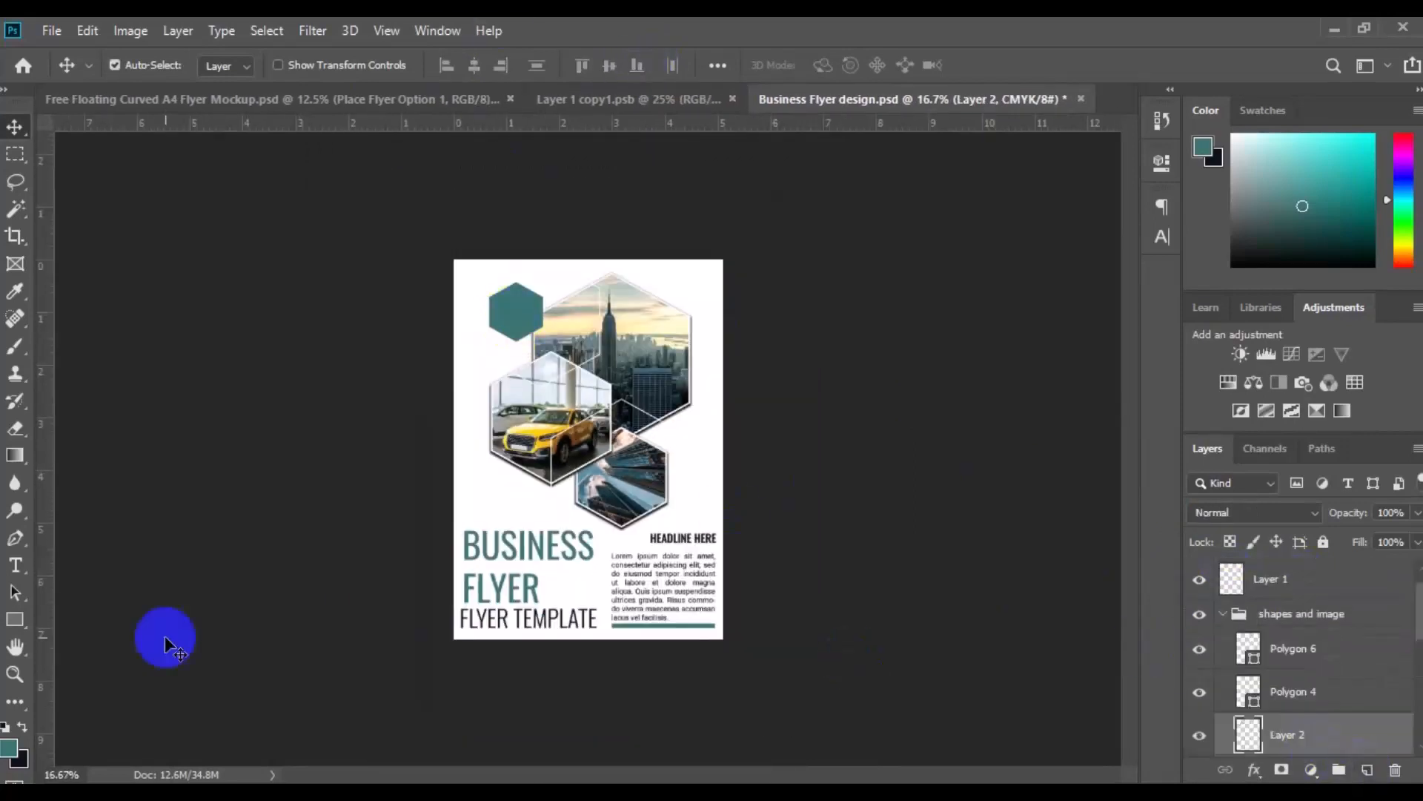
right_click(16, 625)
click(105, 732)
click(847, 69)
drag(972, 225, 972, 388)
click(863, 417)
click(229, 65)
click(243, 197)
mouse_move(501, 301)
mouse_down()
mouse_move(529, 326)
mouse_move(517, 315)
mouse_up()
Move the white X into the upper part of the teal hexagon and free-transform it slightly smaller
key(ctrl+plus)
key(ctrl+plus)
key(v)
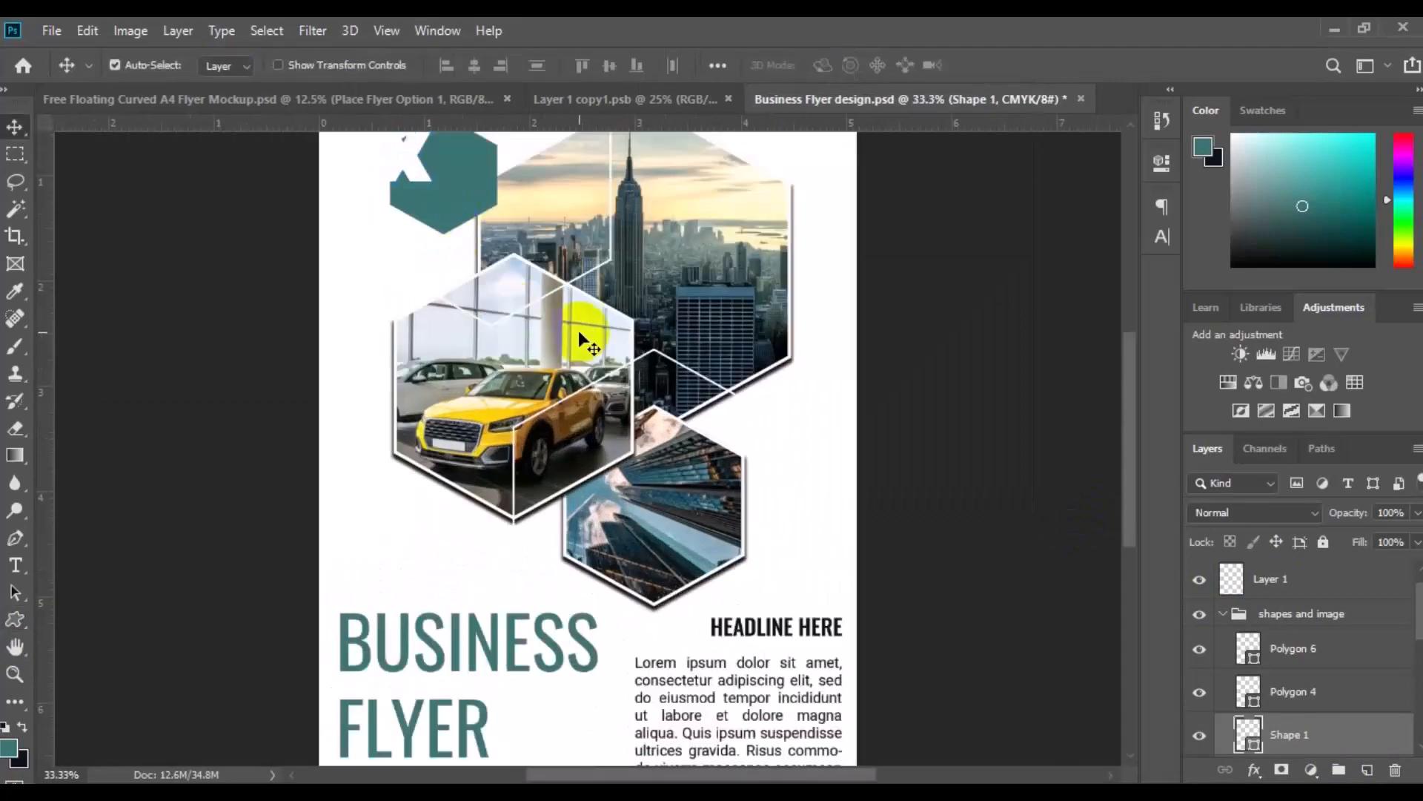
key(space)
drag(578, 279, 590, 438)
drag(407, 317, 445, 327)
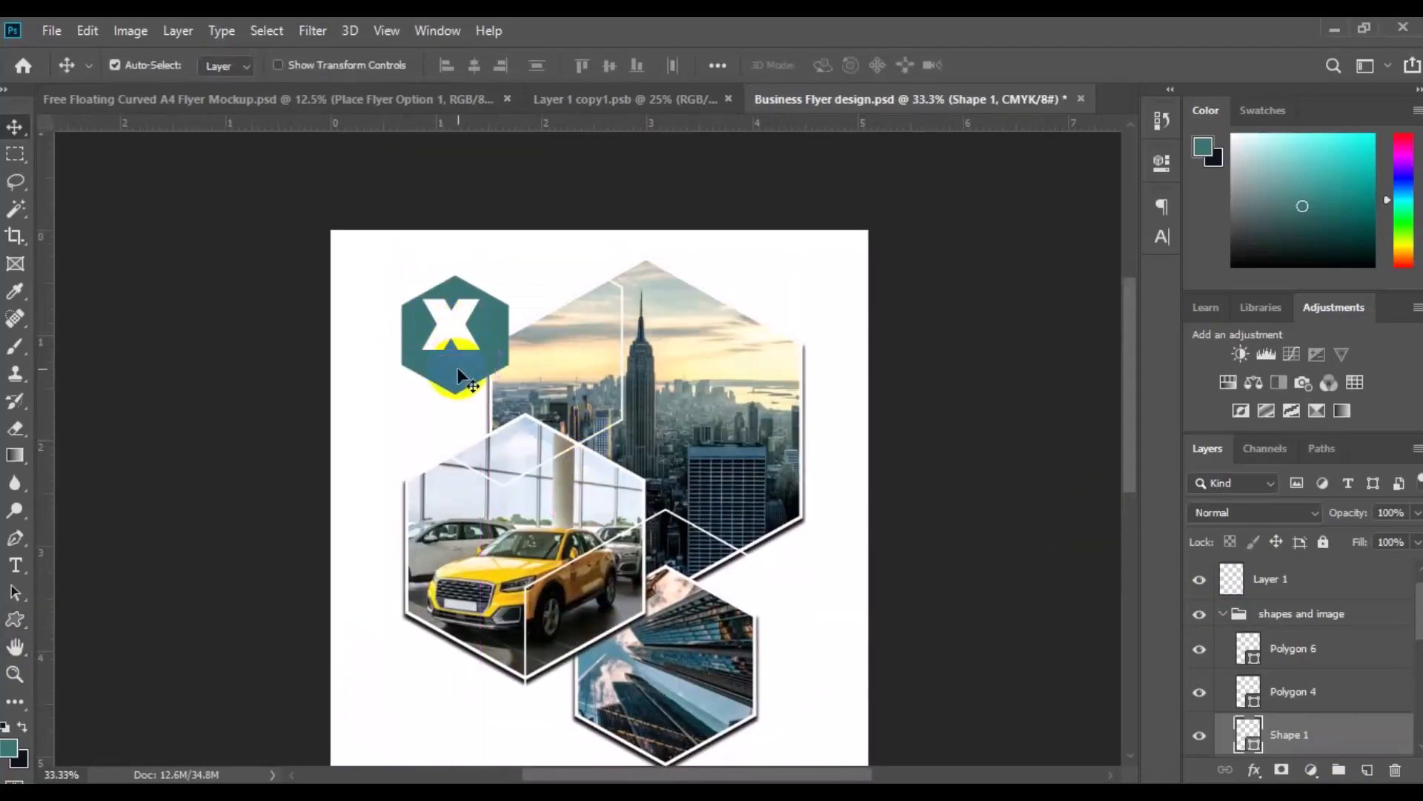
key(ctrl+t)
drag(468, 341, 473, 342)
click(1097, 615)
Add LOGO PRO in Roboto Medium at 11 pt on a new layer and place it under the X
click(18, 567)
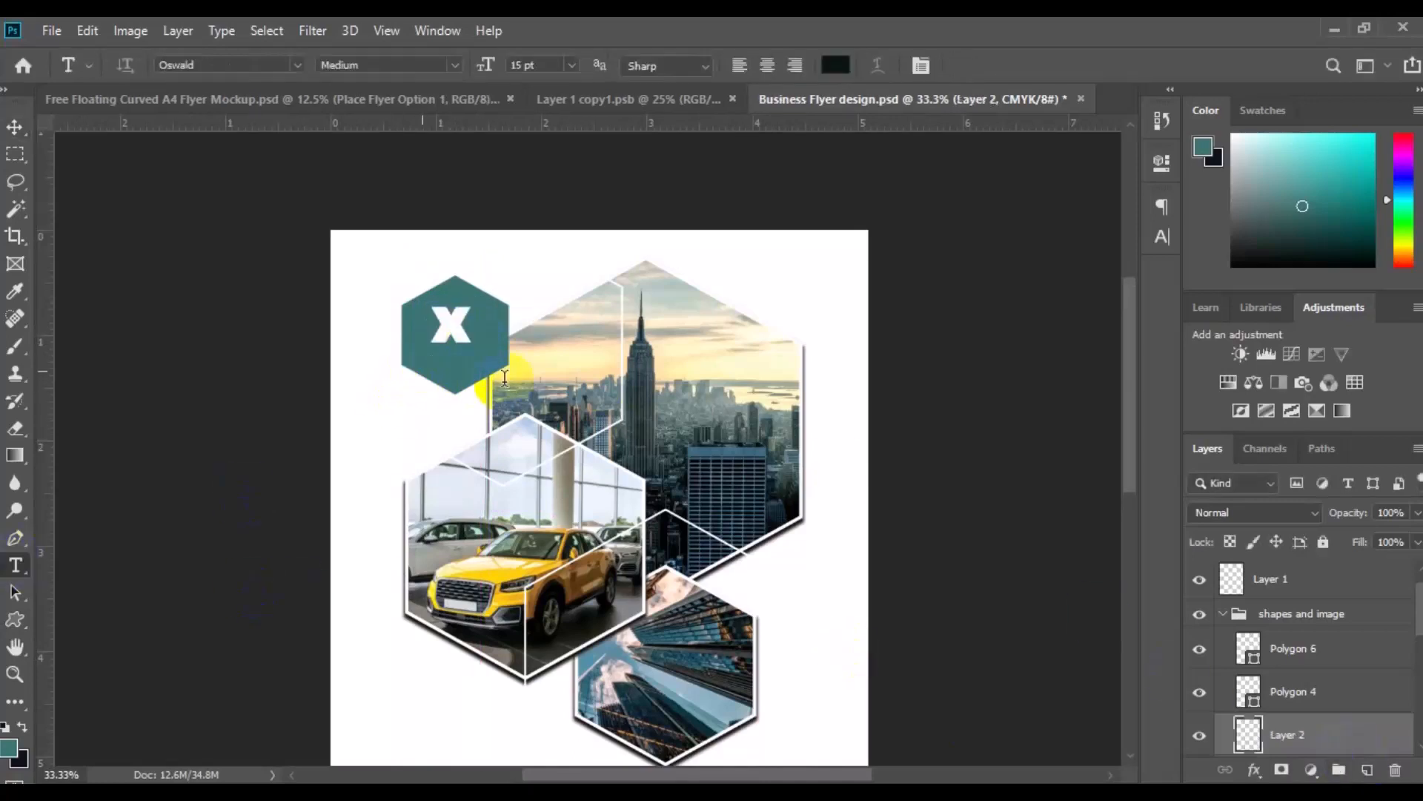
click(421, 373)
click(298, 67)
click(371, 242)
click(739, 67)
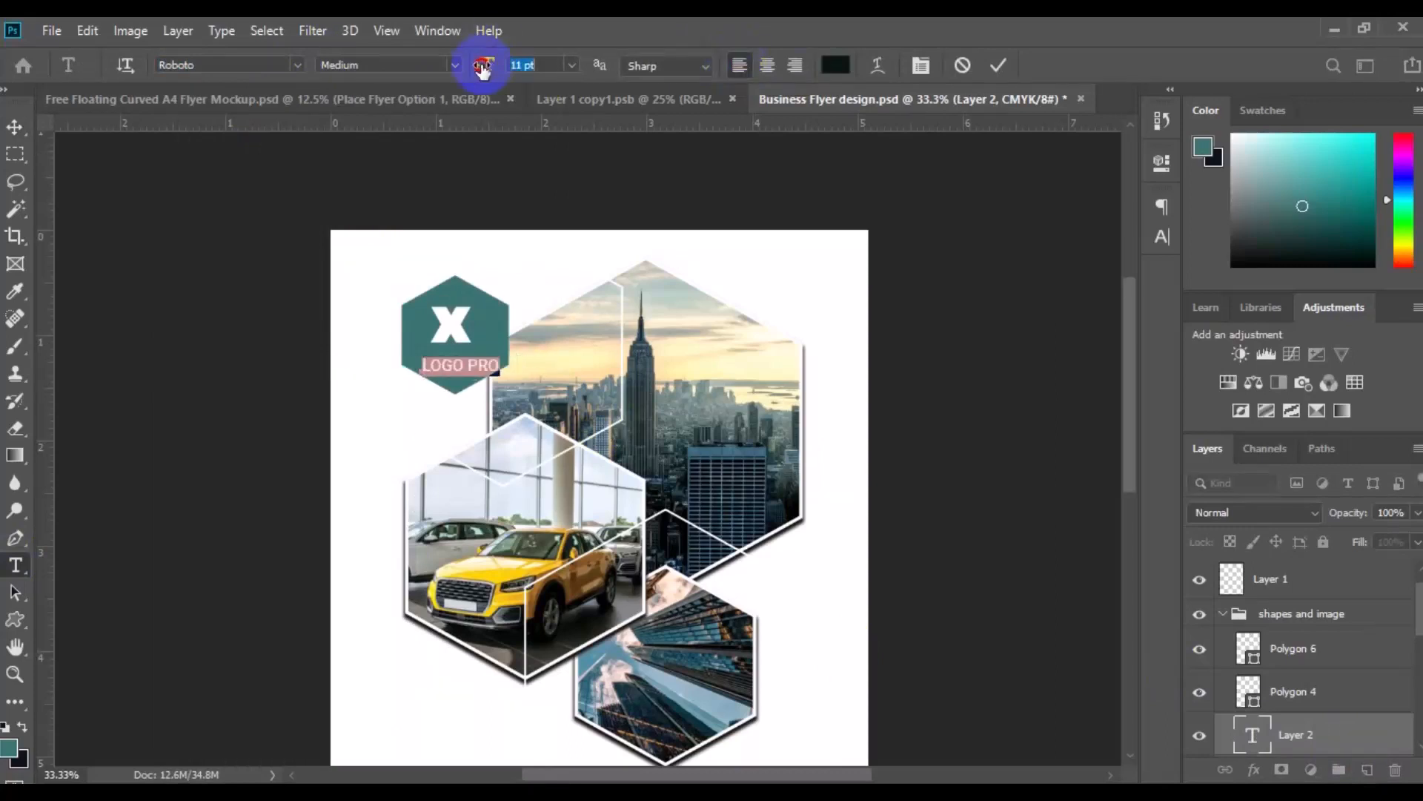
click(15, 128)
drag(448, 360, 449, 359)
Change the colour of the LOGO PRO text to white
key(t)
click(451, 355)
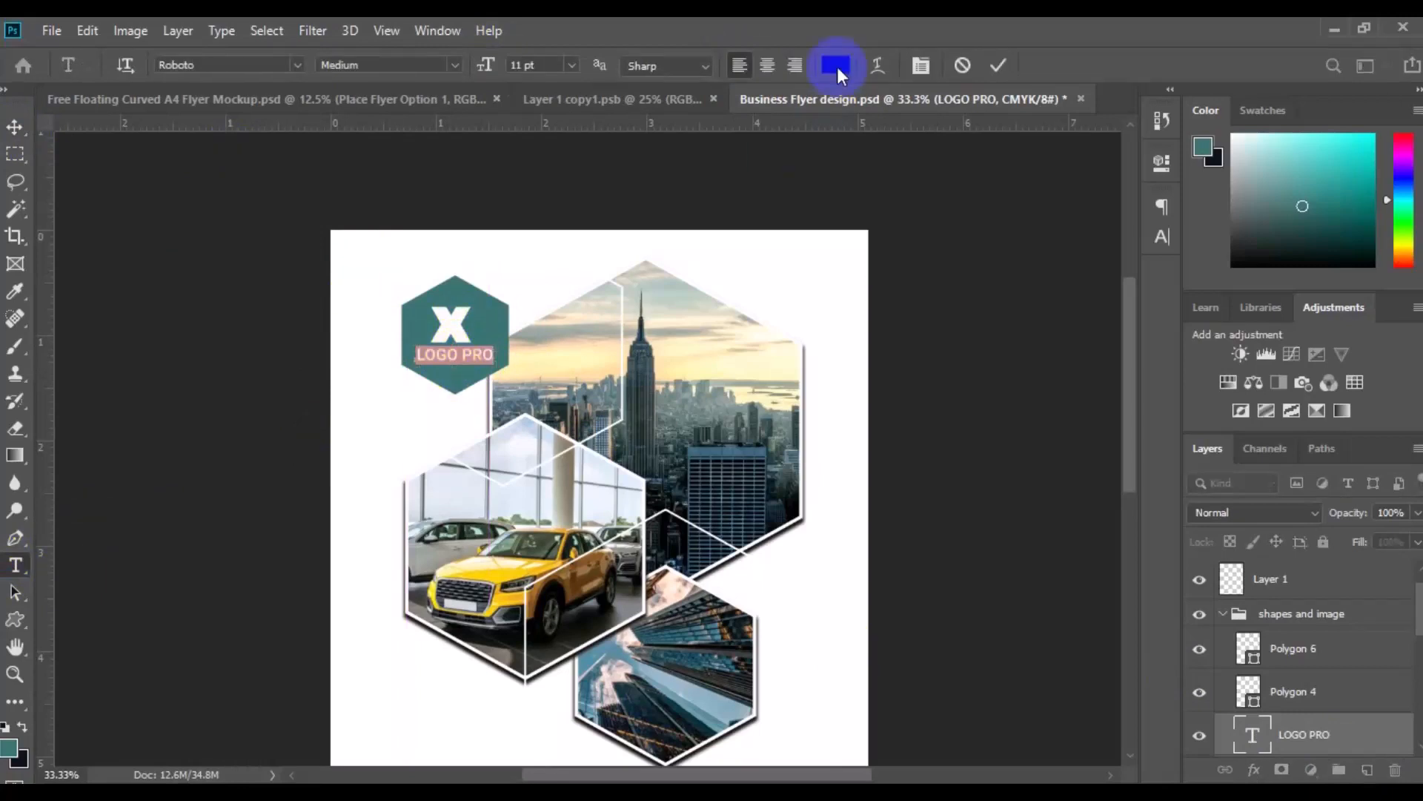
click(835, 65)
click(1306, 288)
click(15, 127)
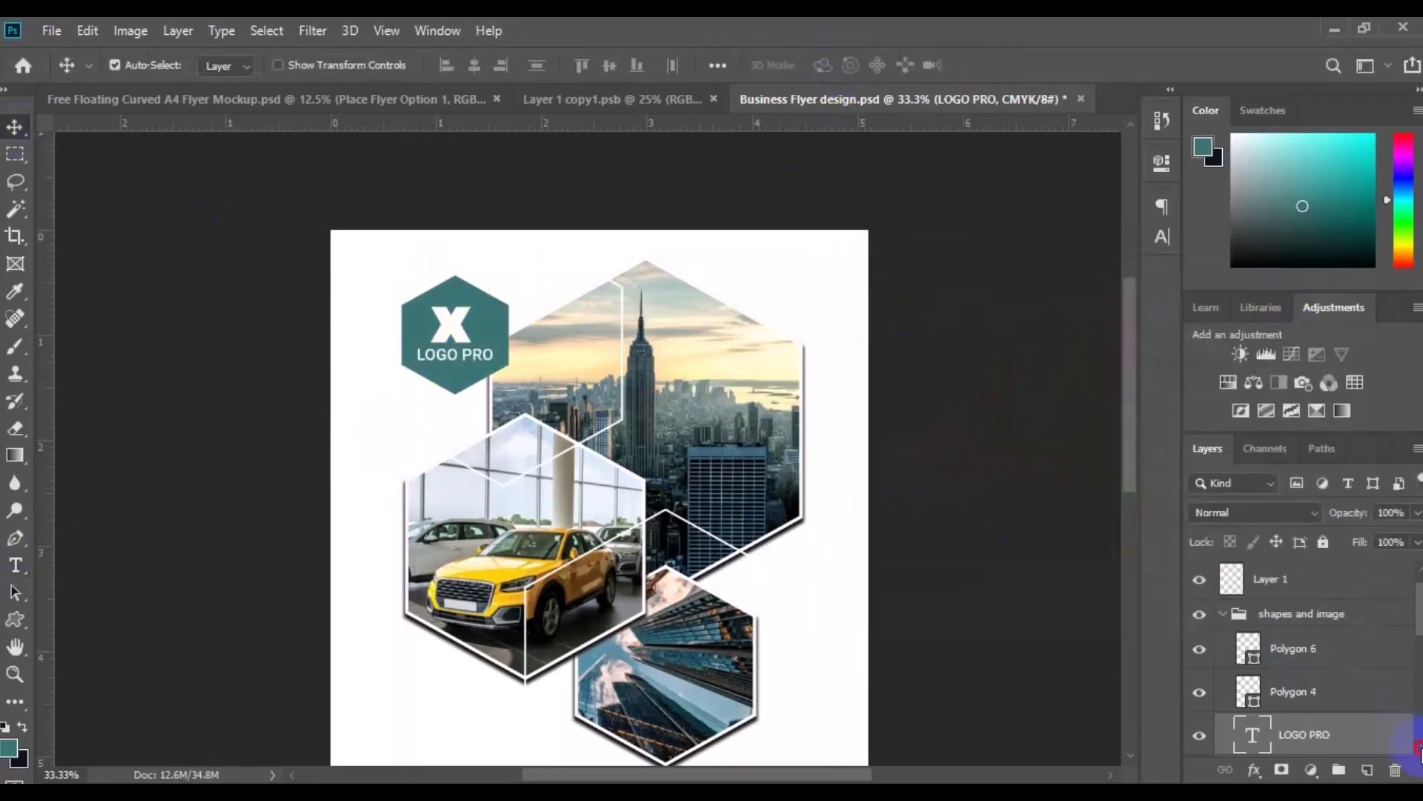
Align the horizontal centres of the X shape and the LOGO PRO text and group them
scroll(1300, 696, down, 3)
shift+click(1301, 695)
key(ctrl+g)
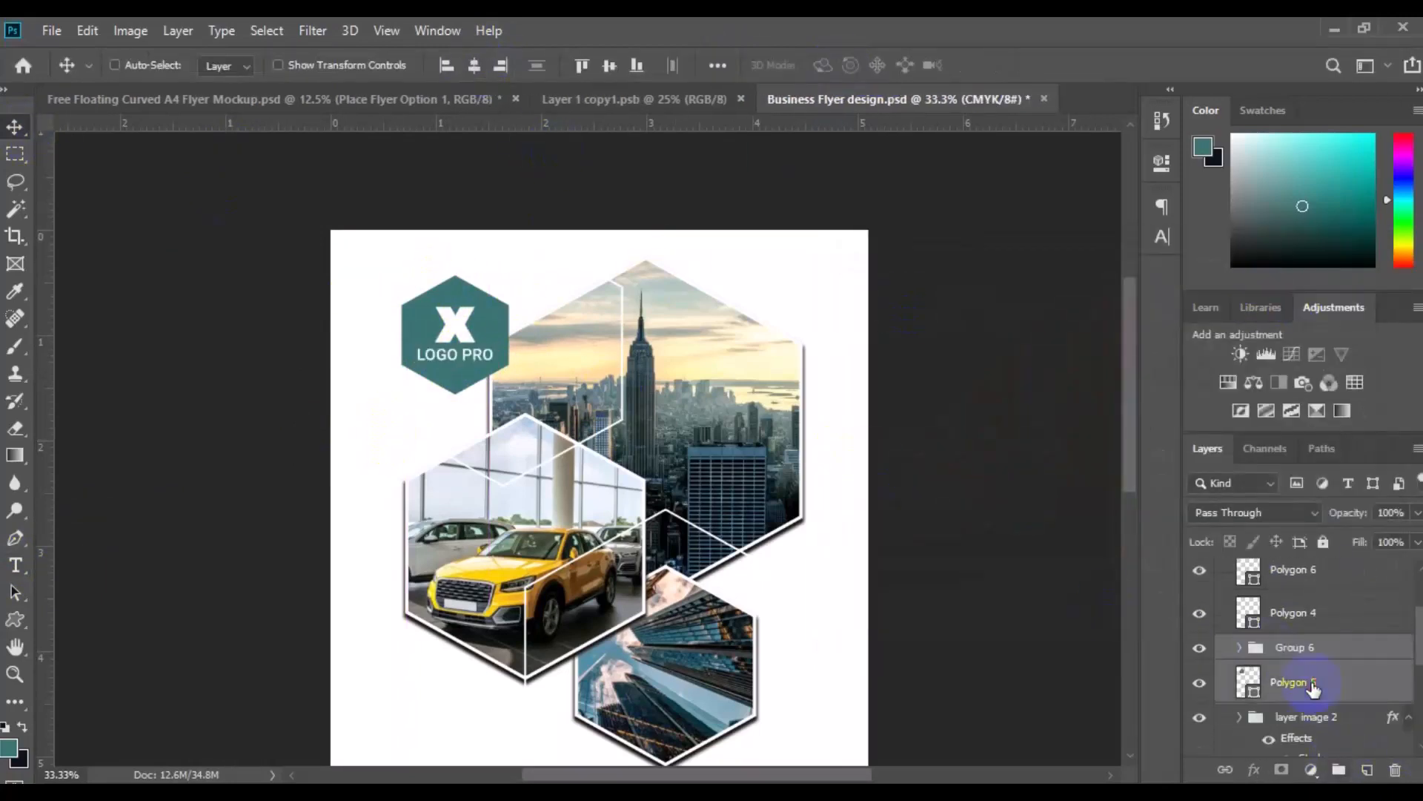